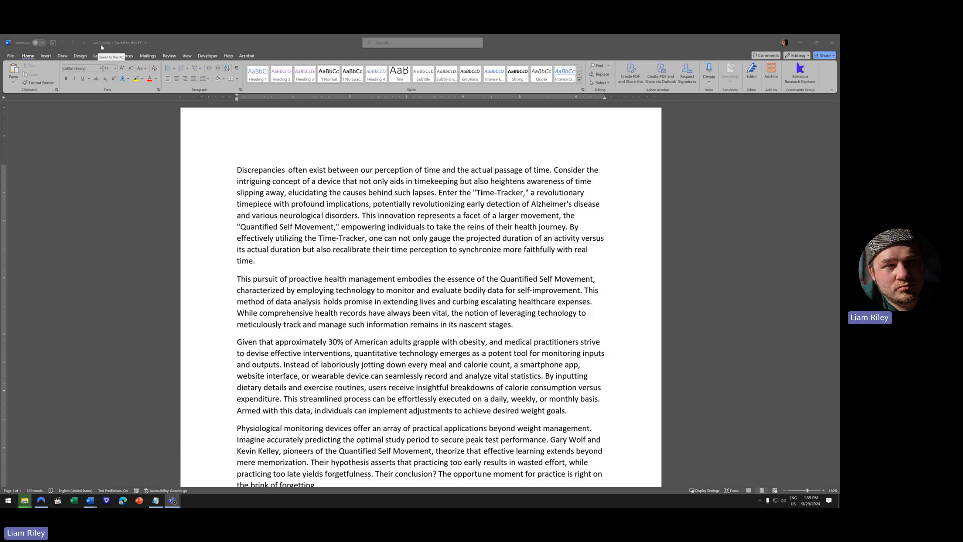
# - Open the Windows Magnifier
pyautogui.press('super')
pyautogui.write('mag')
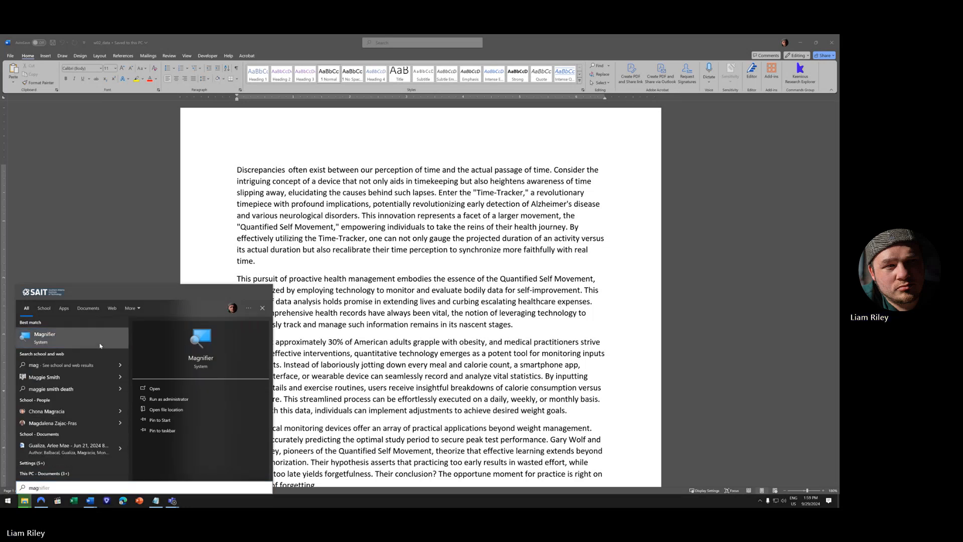
pyautogui.click(45, 337)
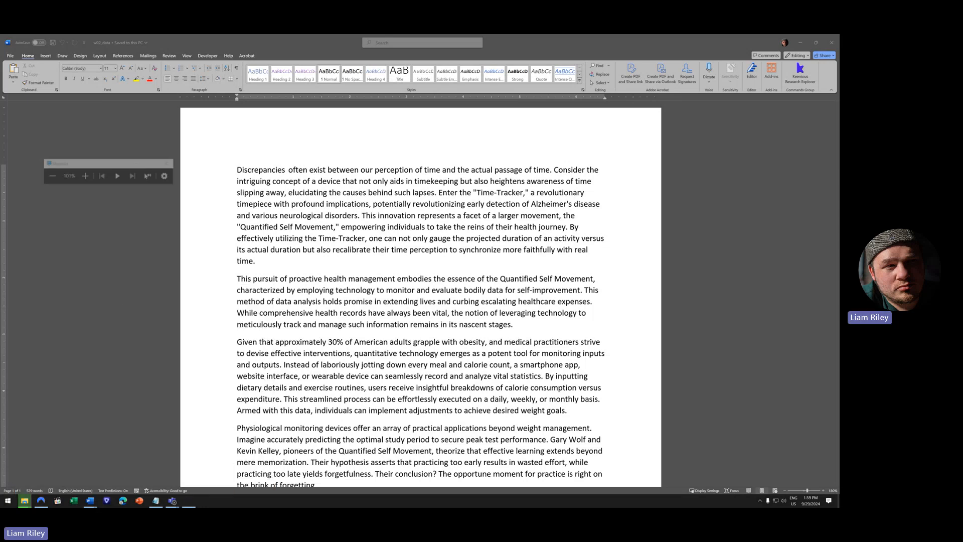
# - Show the paragraph marks and other hidden formatting symbols in the w02_data document
pyautogui.scroll(-4, 339, 284)
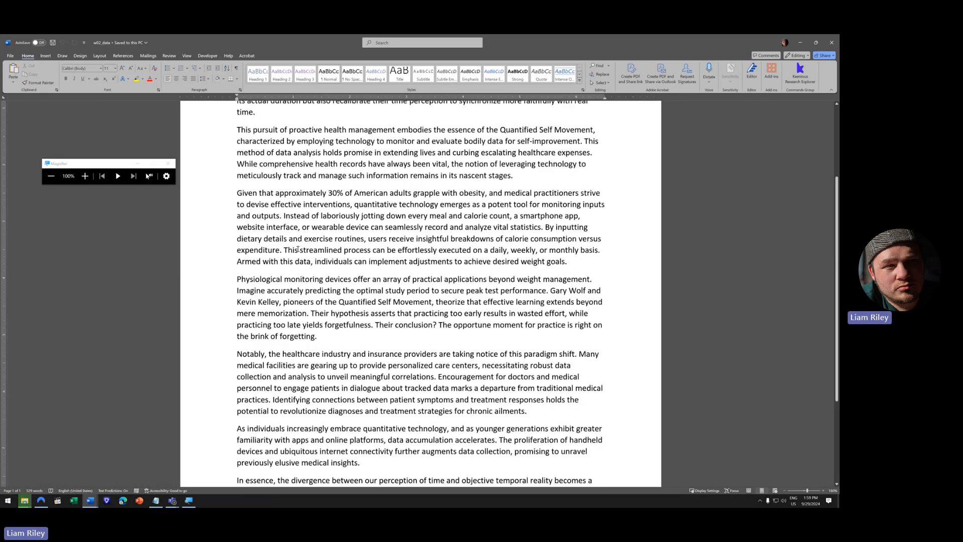
pyautogui.scroll(1, 296, 251)
pyautogui.click(236, 67)
# - Look through the unformatted essay text in w02_data from the first paragraph to the last
pyautogui.scroll(3, 361, 256)
pyautogui.scroll(-8, 361, 257)
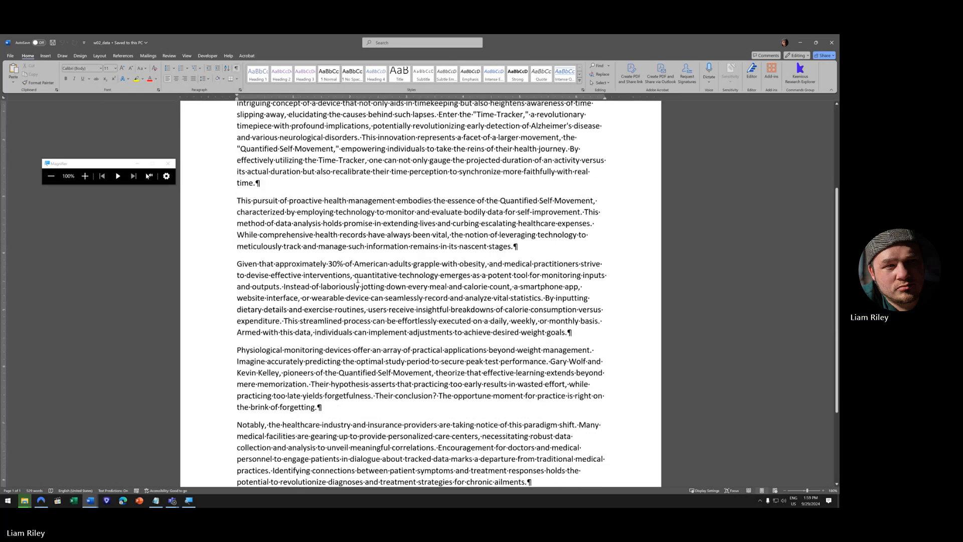
pyautogui.scroll(8, 358, 281)
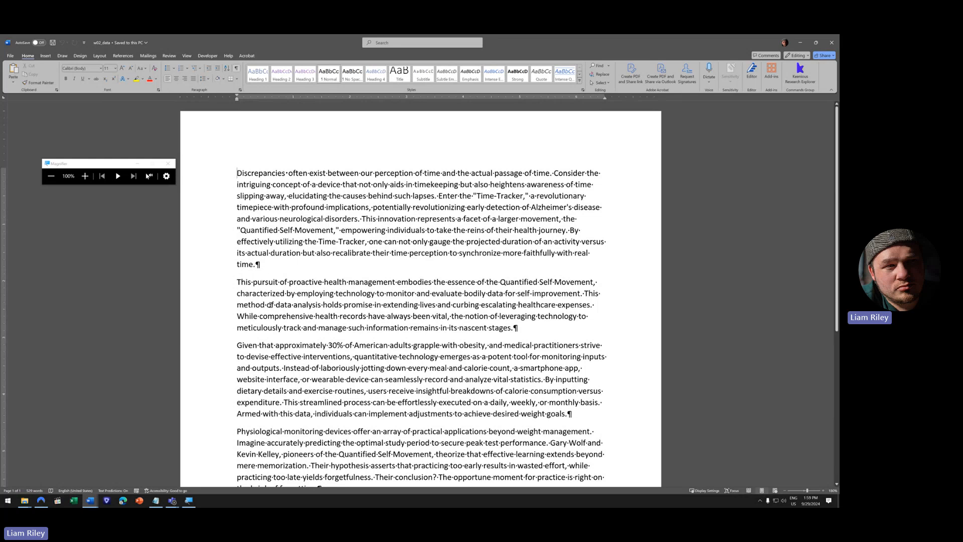
pyautogui.scroll(-1, 272, 311)
pyautogui.scroll(-8, 271, 311)
pyautogui.scroll(10, 262, 307)
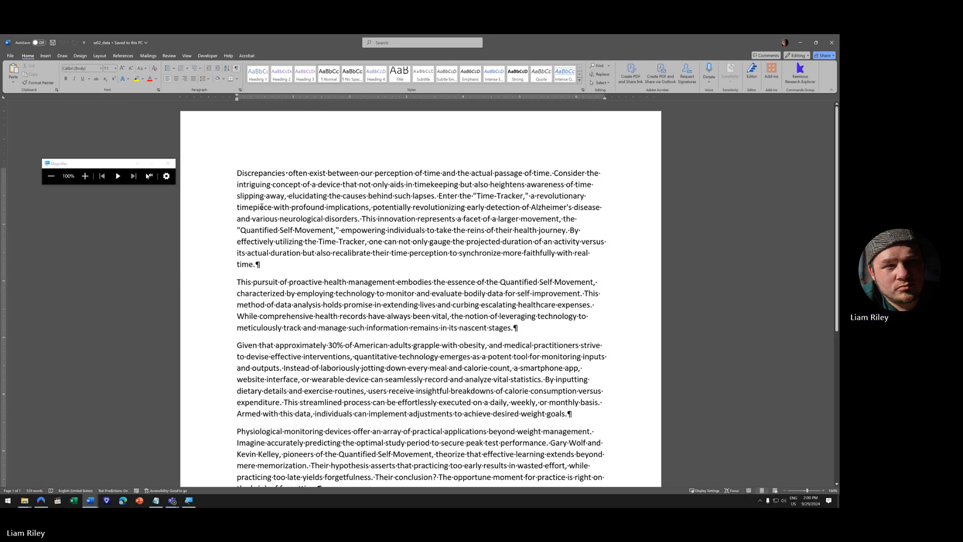
pyautogui.scroll(-6, 311, 236)
pyautogui.scroll(5, 343, 259)
pyautogui.scroll(1, 343, 258)
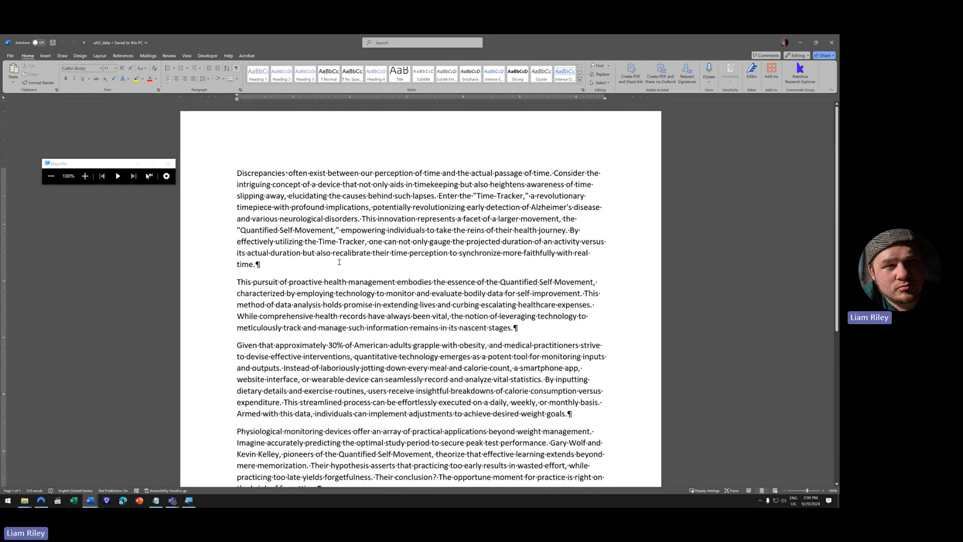
pyautogui.scroll(-6, 338, 262)
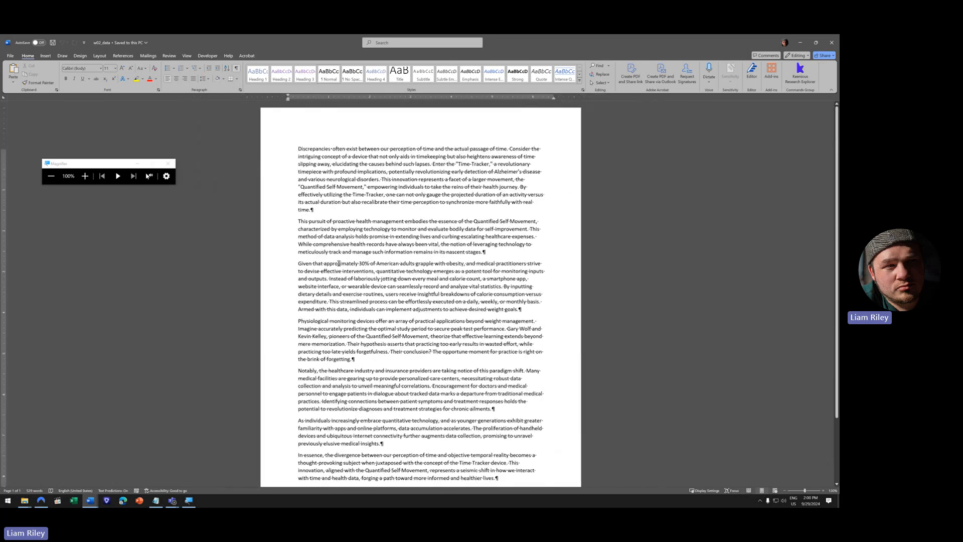
pyautogui.scroll(5, 339, 263)
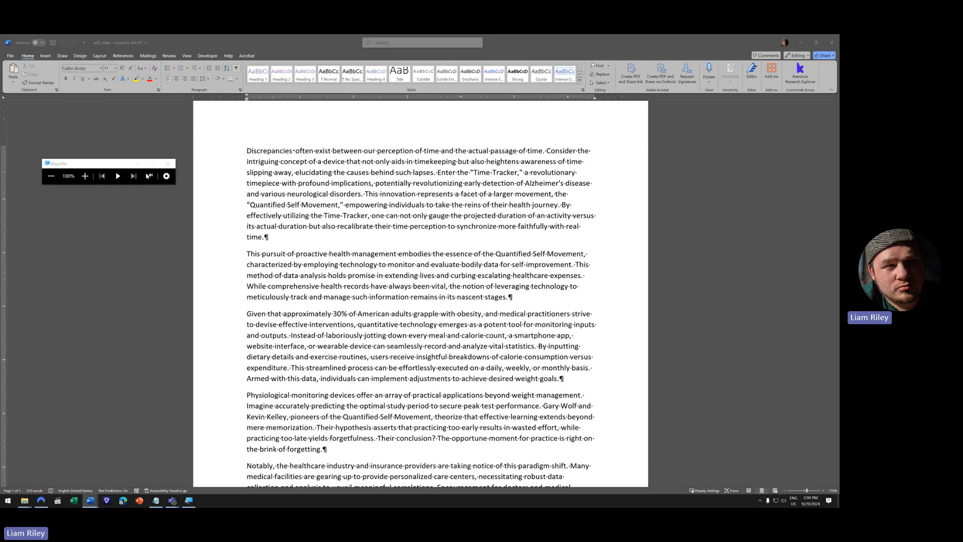
# - Switch to the w02_answer document and move the Magnifier toolbar clear of the page text
pyautogui.scroll(-2, 355, 224)
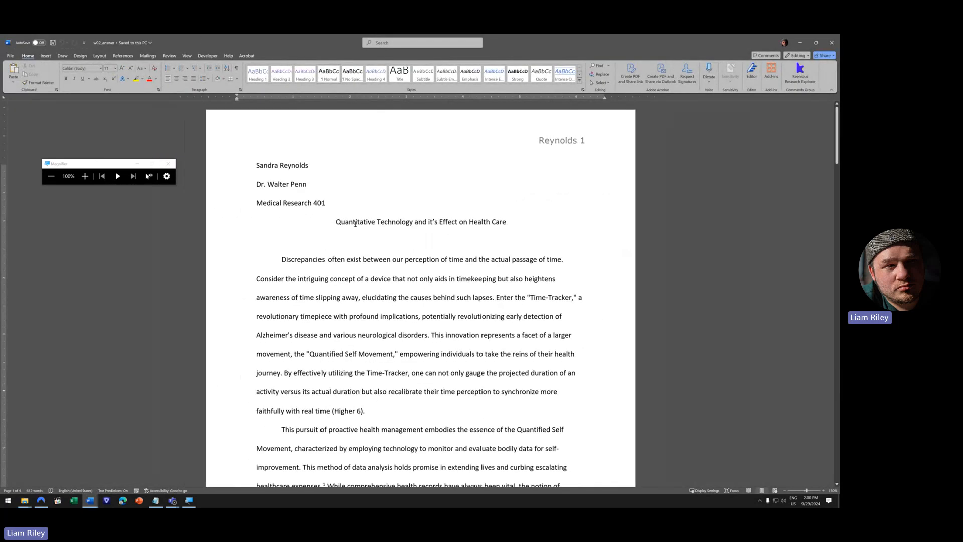
pyautogui.scroll(-4, 351, 225)
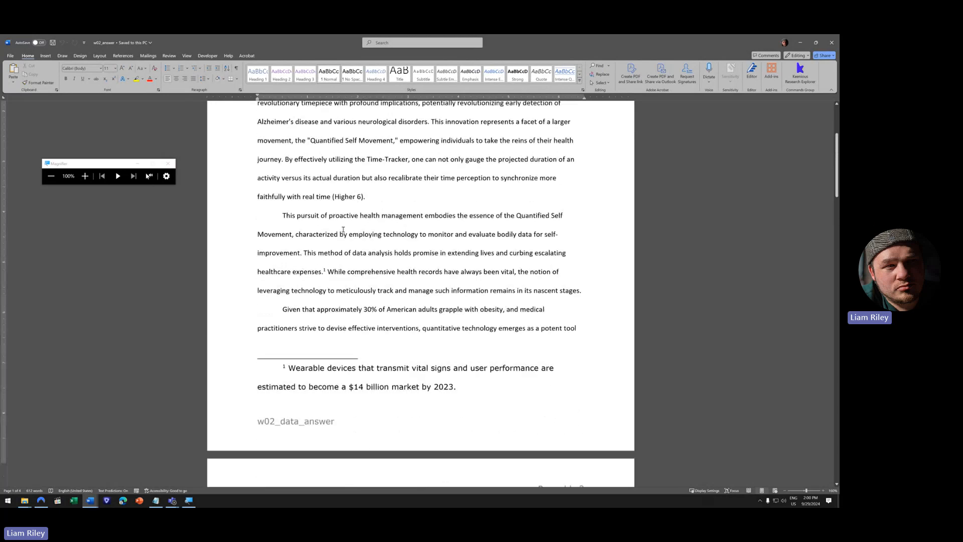
pyautogui.scroll(5, 343, 230)
pyautogui.scroll(-4, 343, 229)
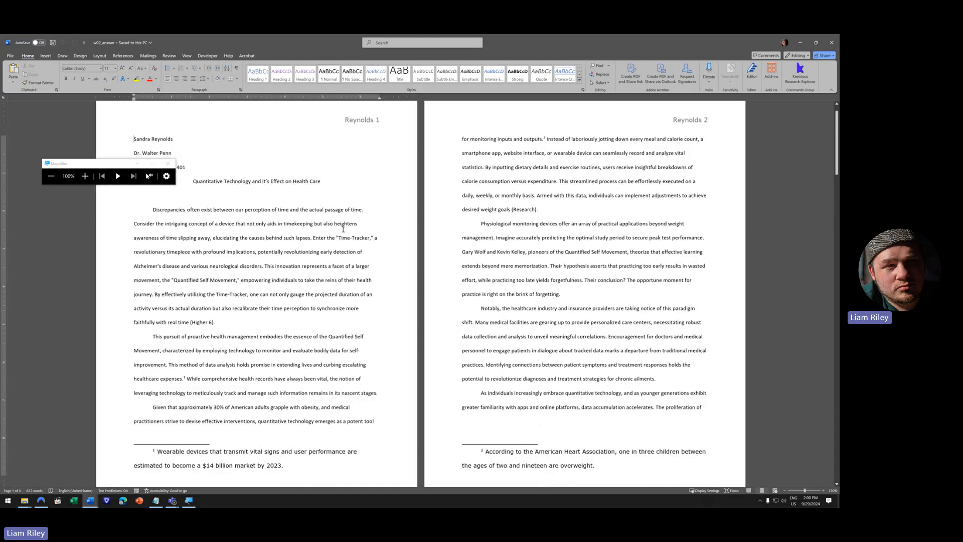
pyautogui.moveTo(101, 164); pyautogui.dragTo(665, 45)
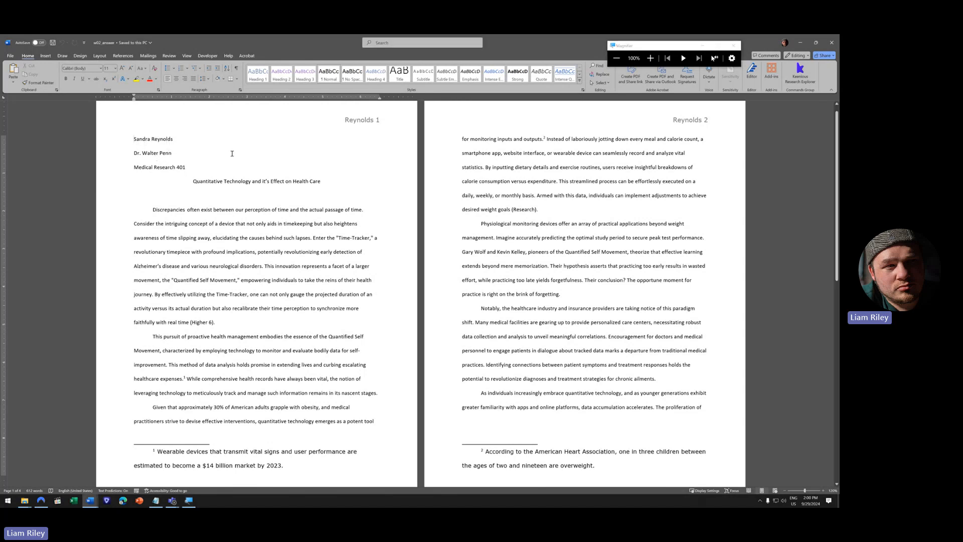
# - Examine the finished paper's author, instructor, course and title lines, and the header with surname and page number
pyautogui.moveTo(133, 139); pyautogui.dragTo(332, 182)
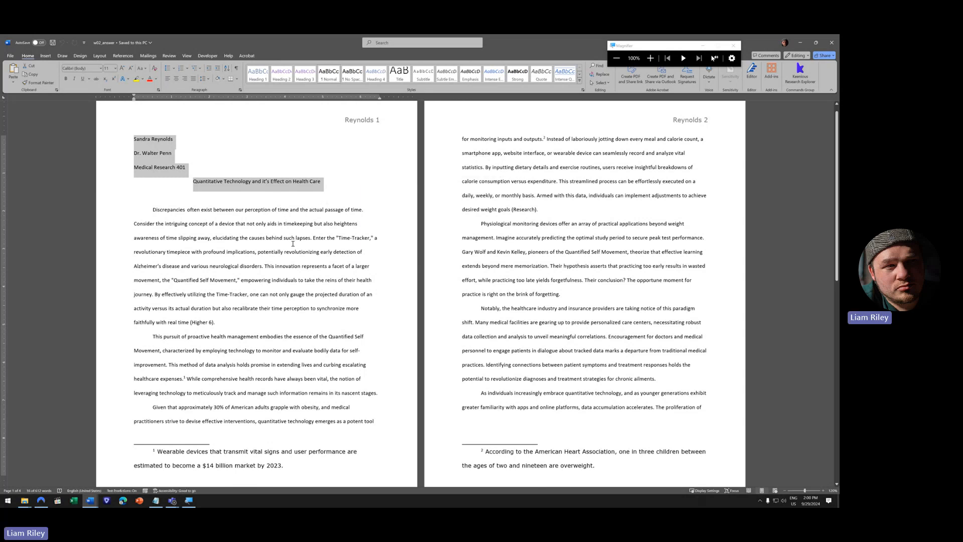
pyautogui.scroll(-10, 293, 244)
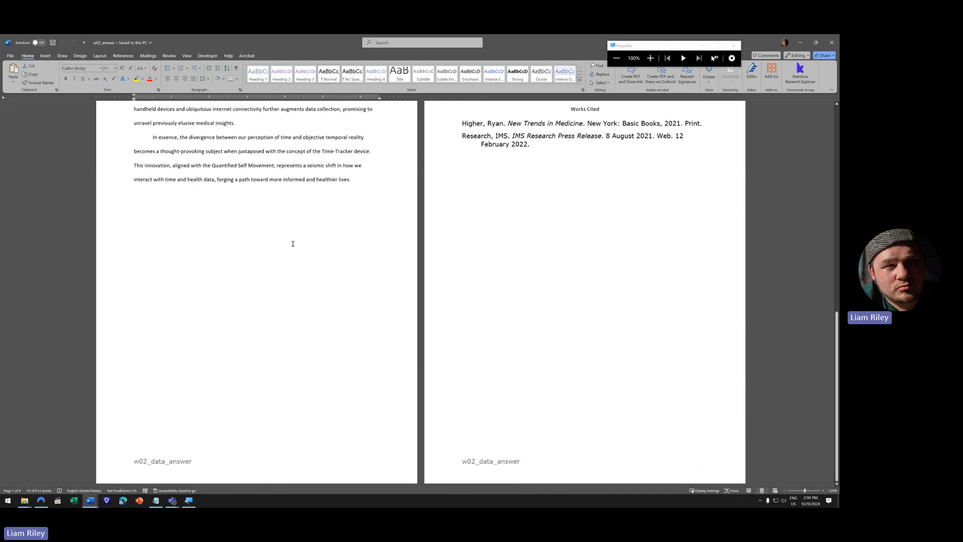
pyautogui.scroll(10, 293, 243)
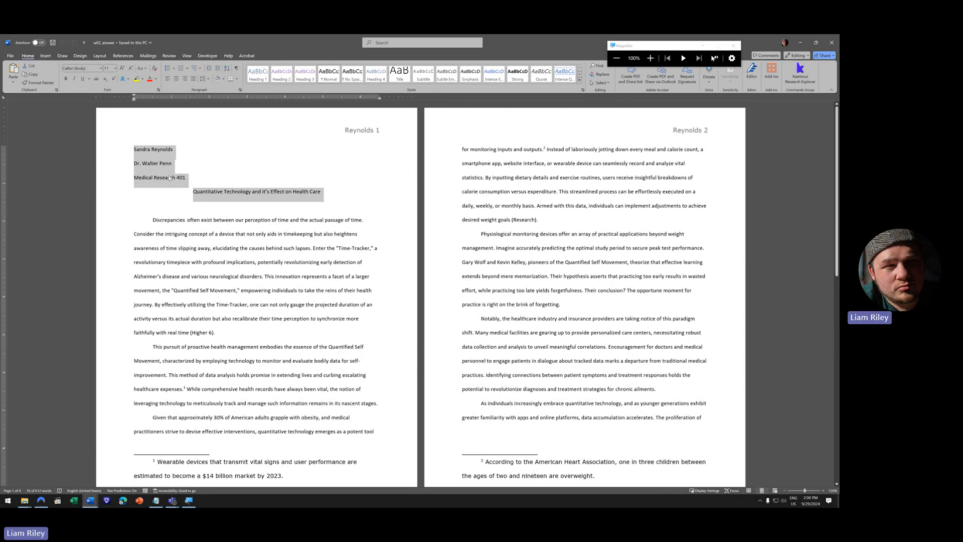
pyautogui.click(173, 175)
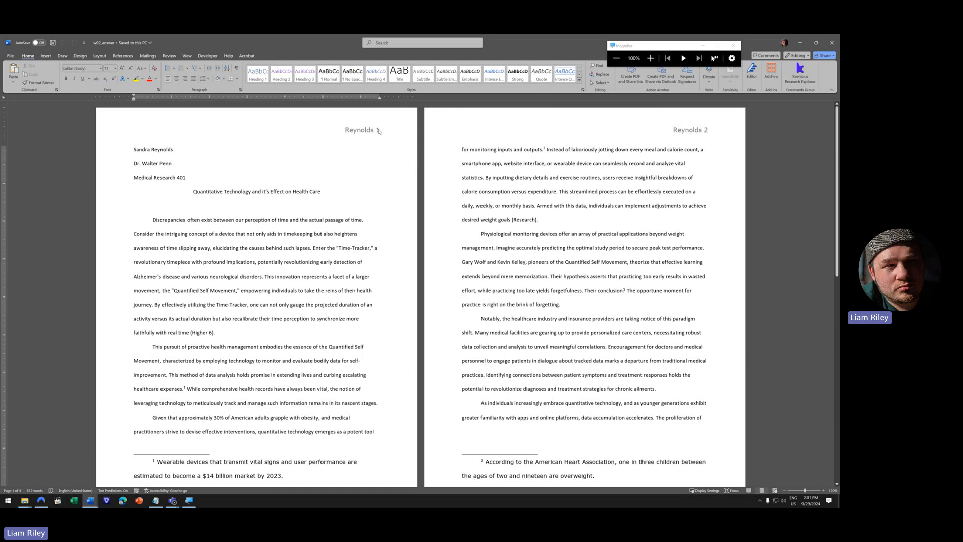
pyautogui.scroll(-5, 634, 209)
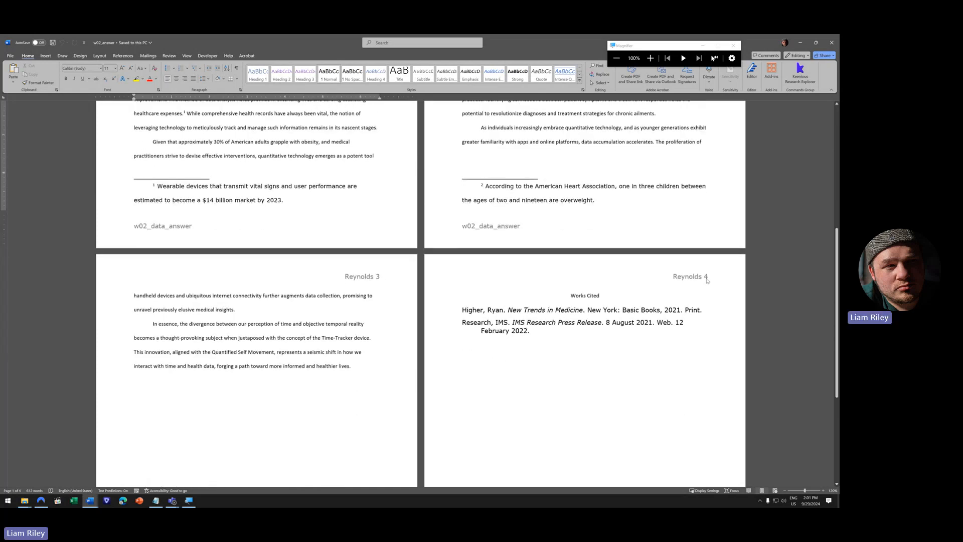
pyautogui.scroll(5, 594, 256)
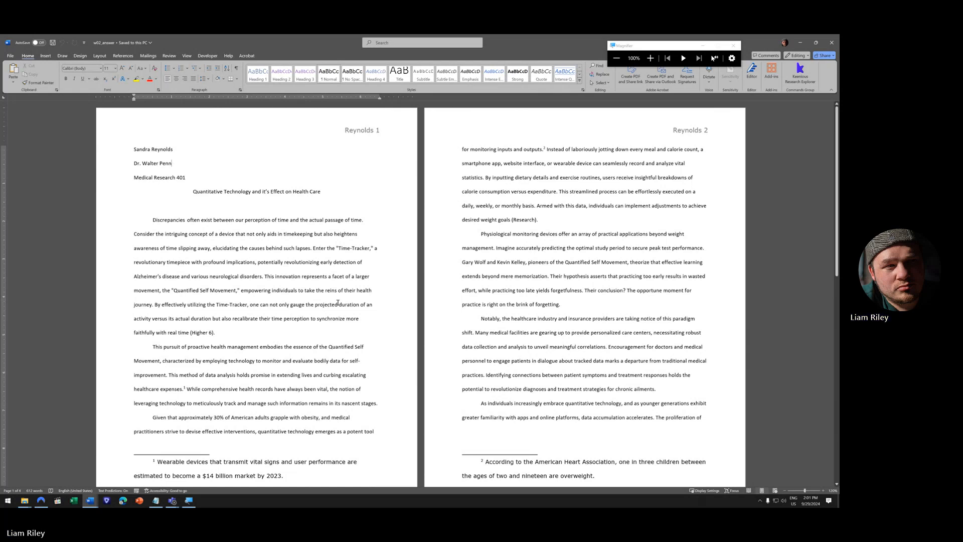
# - Examine the finished paper's body paragraphs, citations, footnotes, file name footer and Works Cited page
pyautogui.scroll(-2, 252, 410)
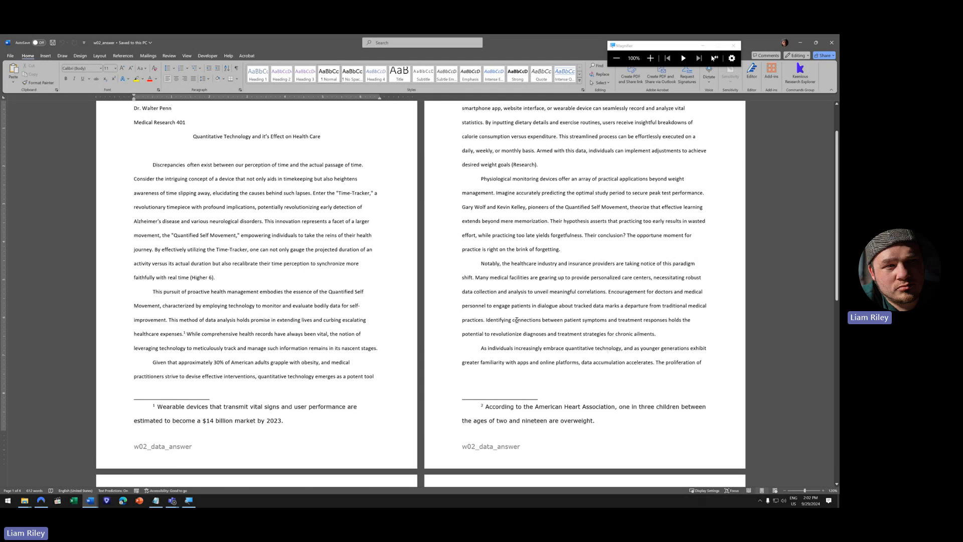
pyautogui.scroll(2, 573, 337)
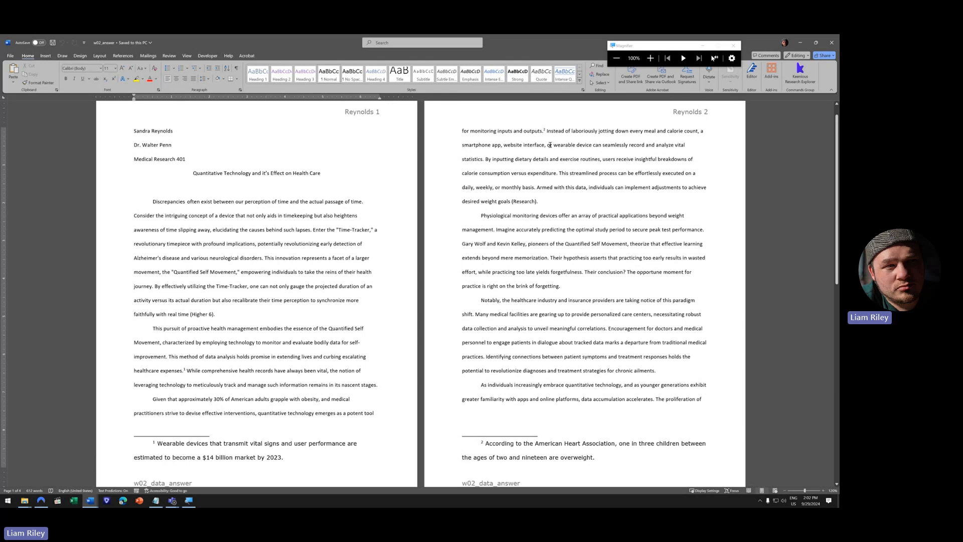
pyautogui.scroll(-1, 555, 283)
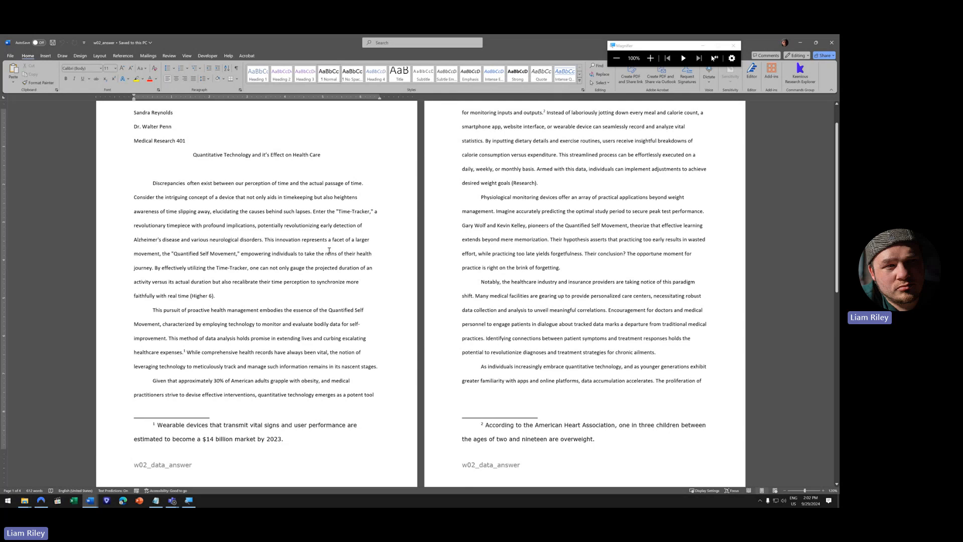
pyautogui.scroll(-2, 329, 250)
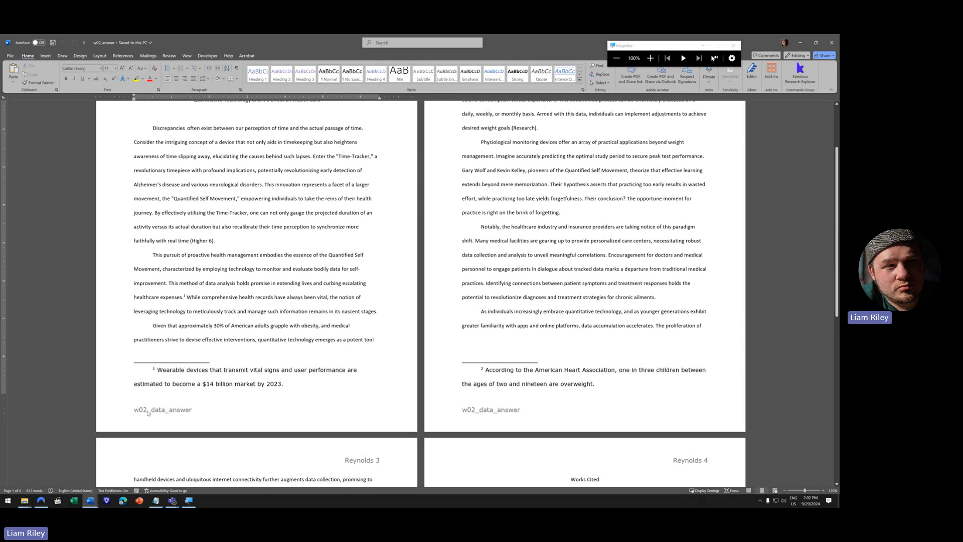
pyautogui.scroll(-8, 201, 399)
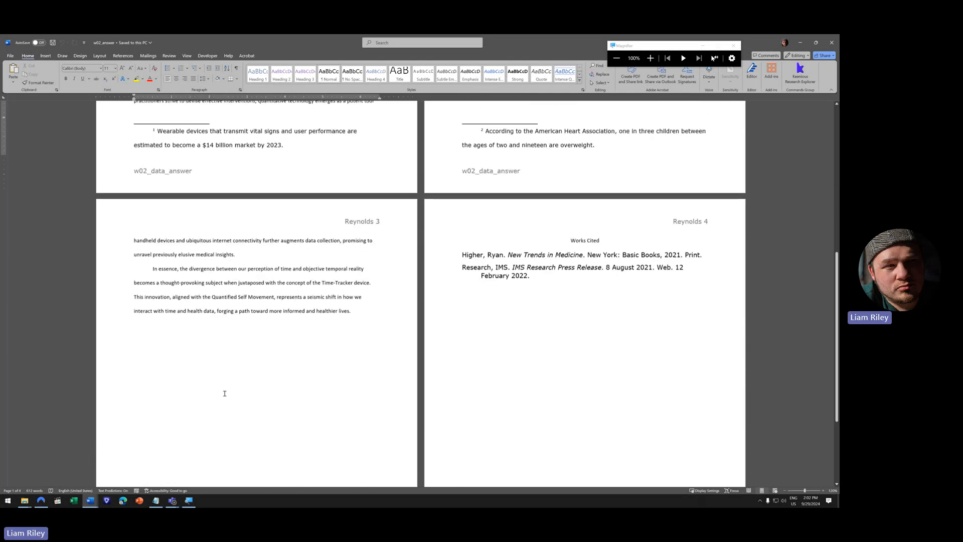
pyautogui.scroll(-1, 224, 393)
pyautogui.scroll(2, 224, 393)
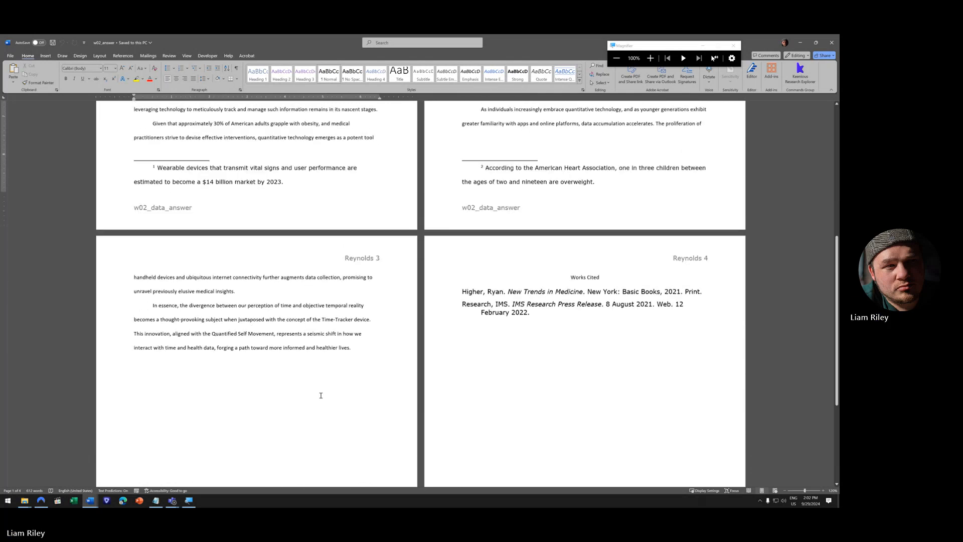
pyautogui.scroll(-6, 551, 354)
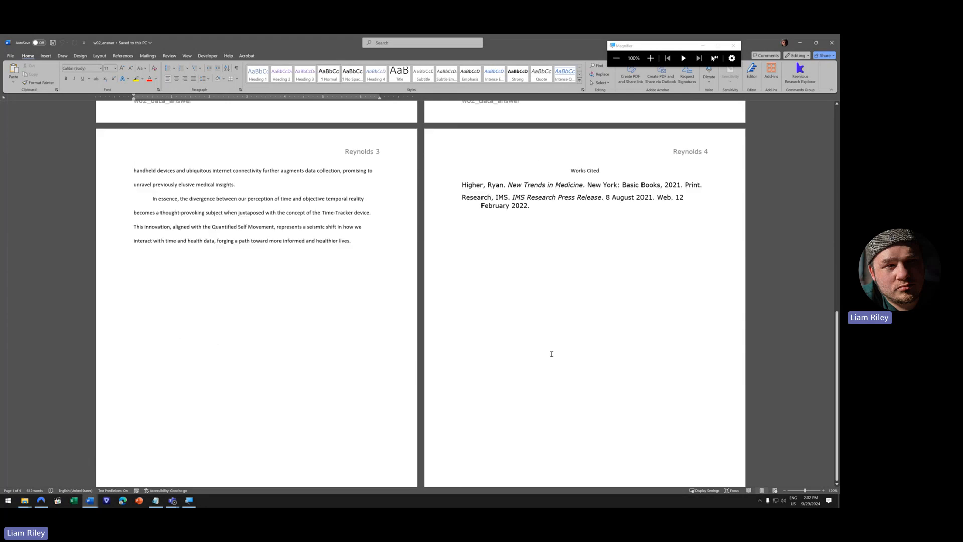
pyautogui.scroll(5, 551, 354)
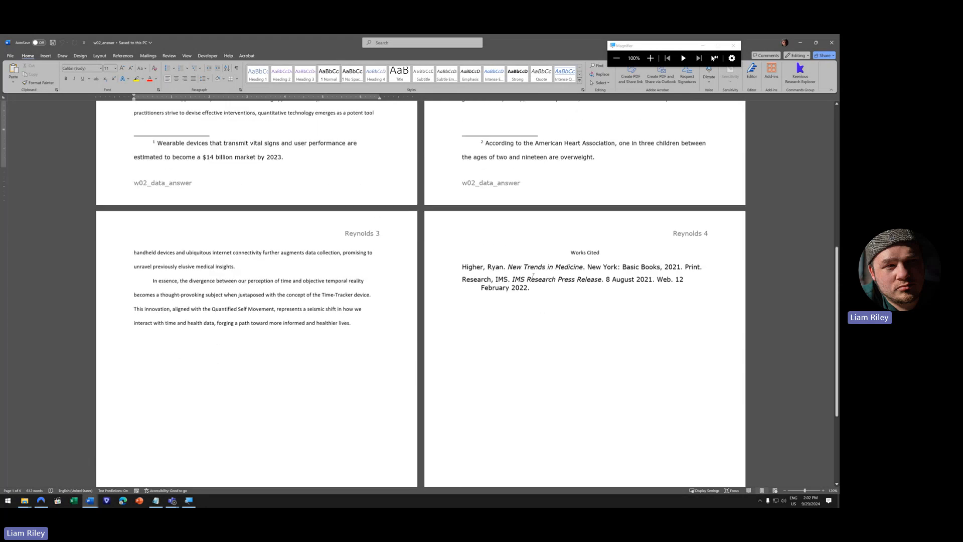
pyautogui.scroll(10, 468, 389)
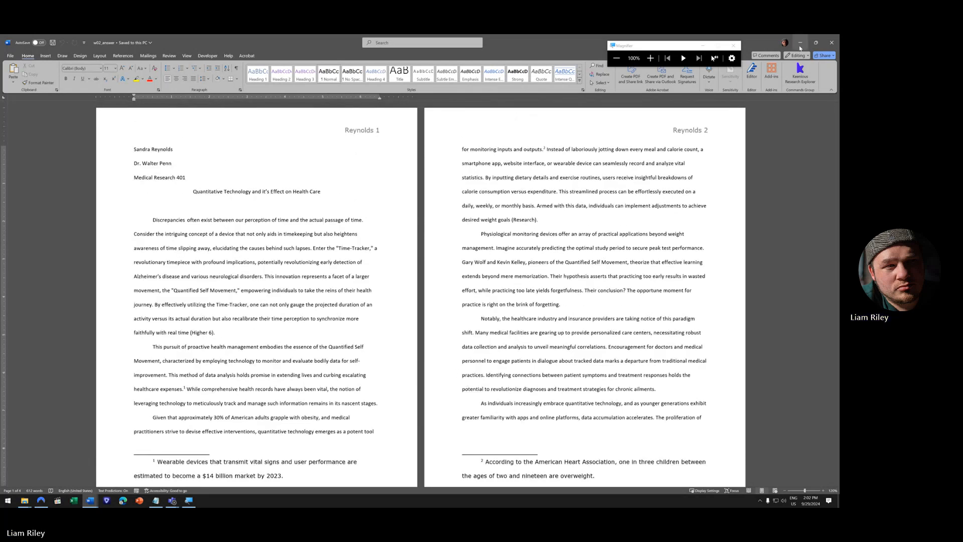
# - Return to w02_data and set the whole essay's line spacing to 2 and its spacing after paragraphs to 0
pyautogui.click(799, 42)
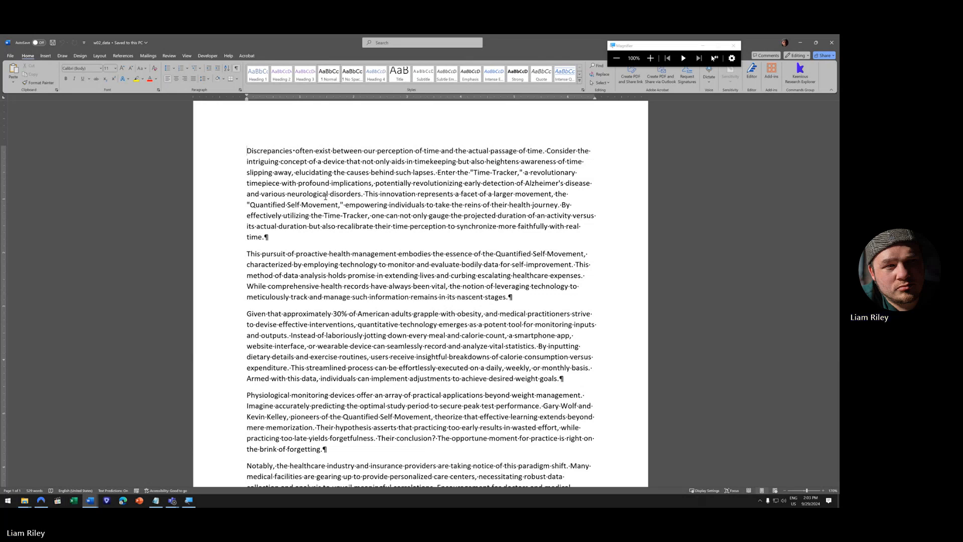
pyautogui.hotkey('ctrl', 'a')
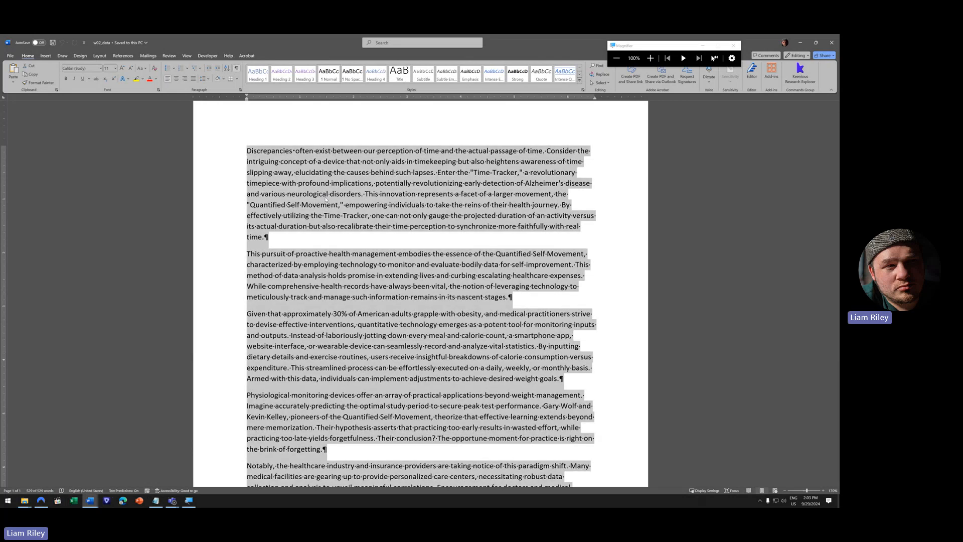
pyautogui.click(305, 183)
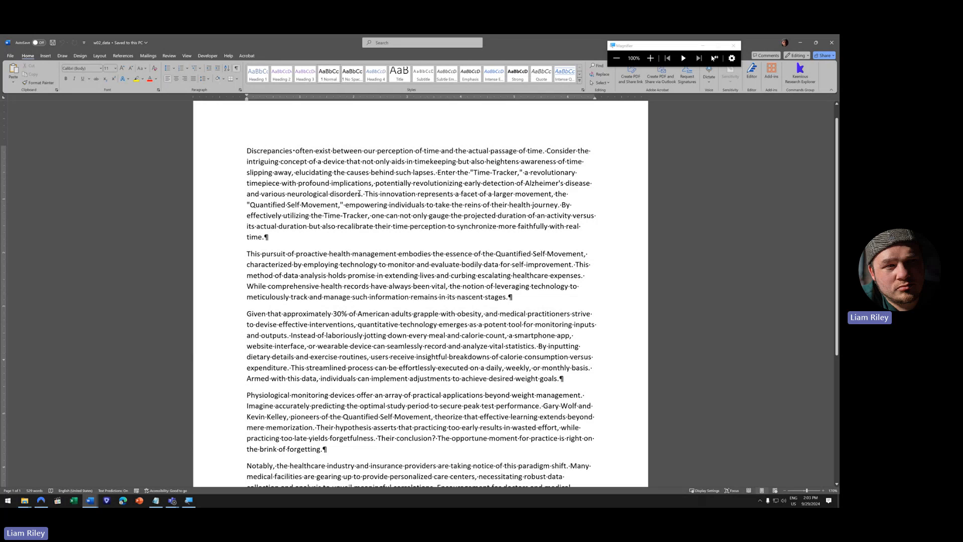
pyautogui.tripleClick(232, 153)
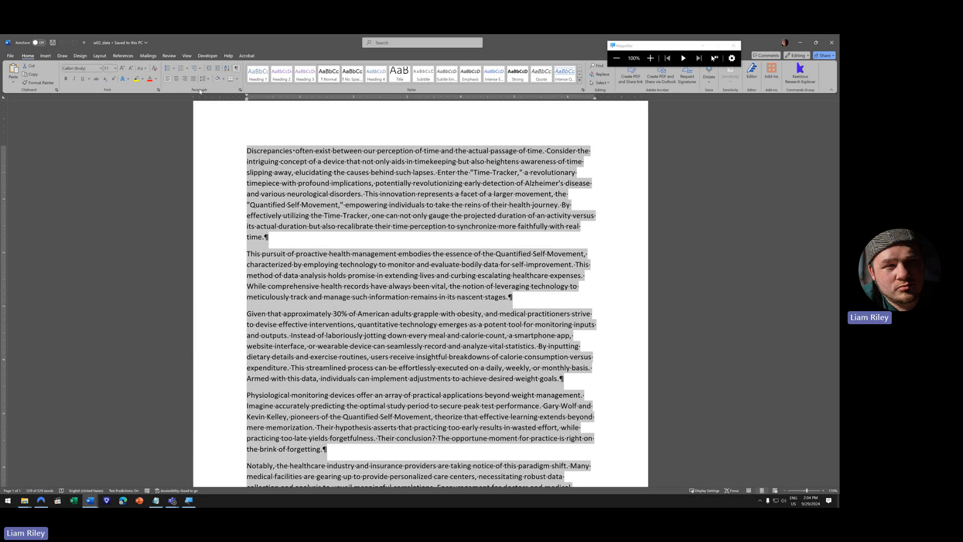
pyautogui.click(240, 90)
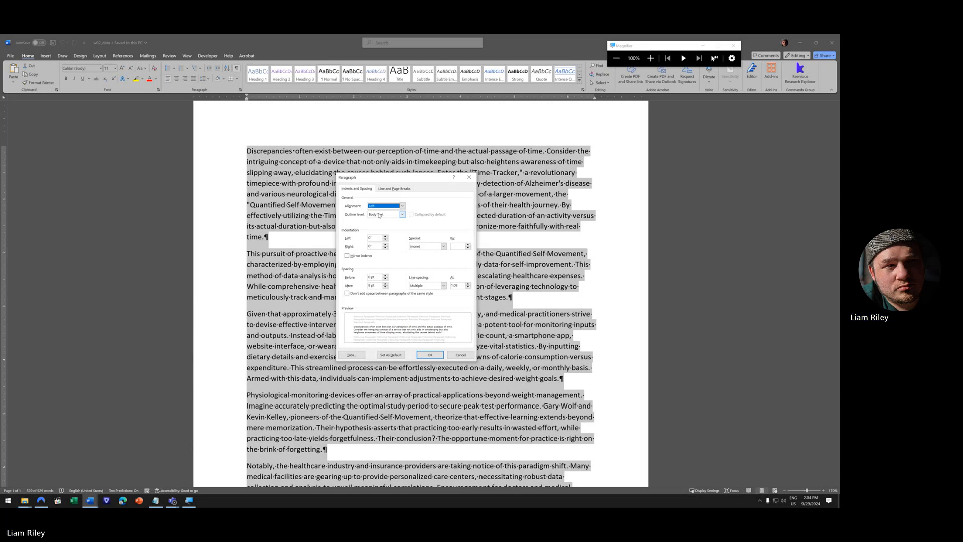
pyautogui.moveTo(461, 286); pyautogui.dragTo(439, 290)
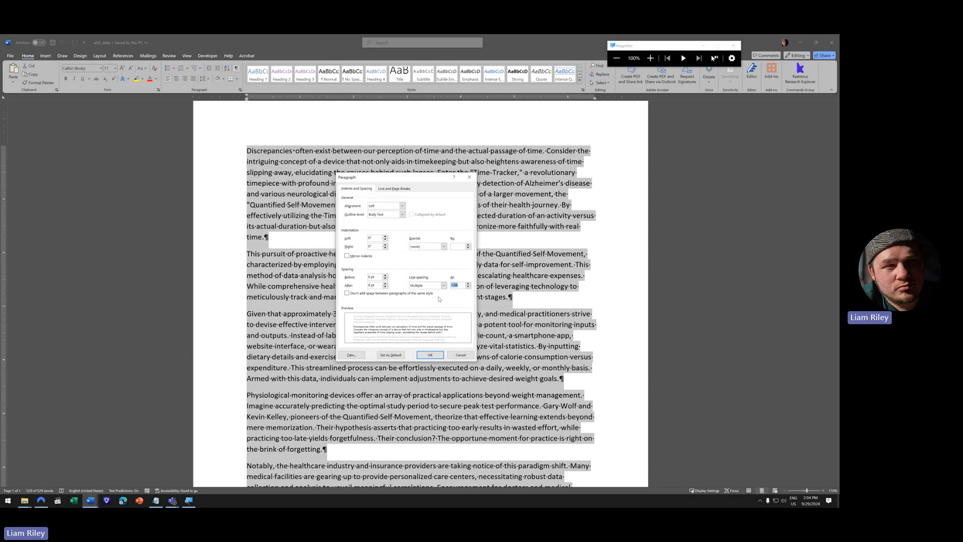
pyautogui.write('2')
pyautogui.moveTo(376, 286); pyautogui.dragTo(339, 283)
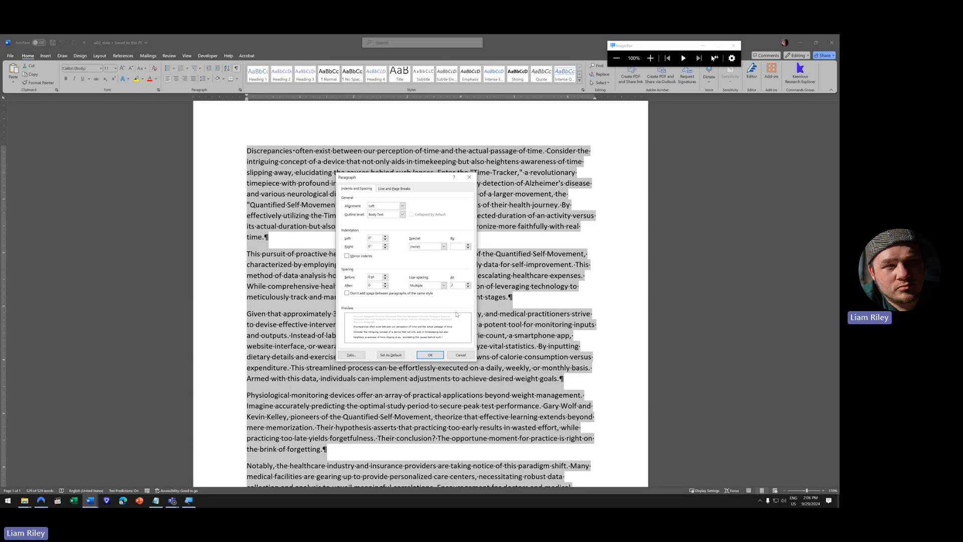
pyautogui.click(426, 246)
pyautogui.click(453, 268)
pyautogui.click(427, 356)
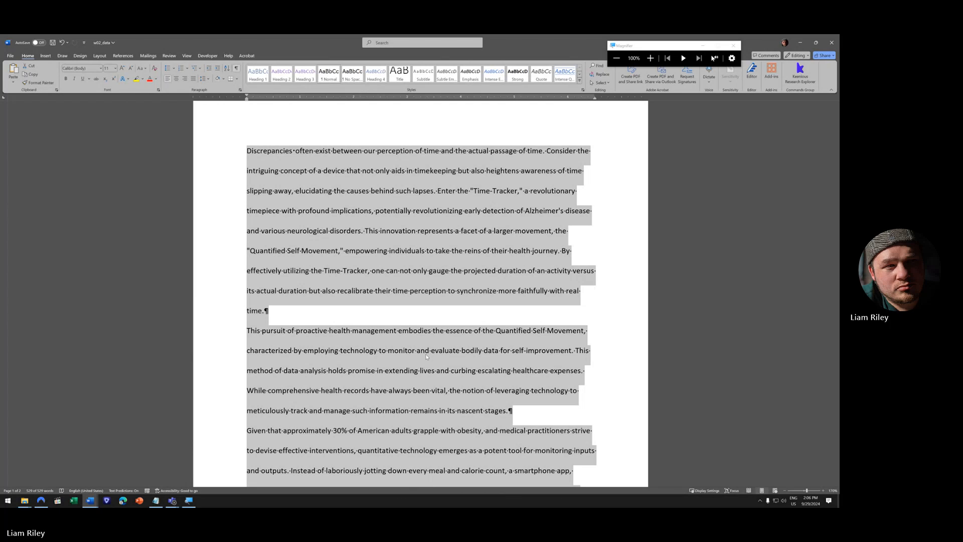
# - Add a new line above the first paragraph containing the author's full name
pyautogui.press('Left')
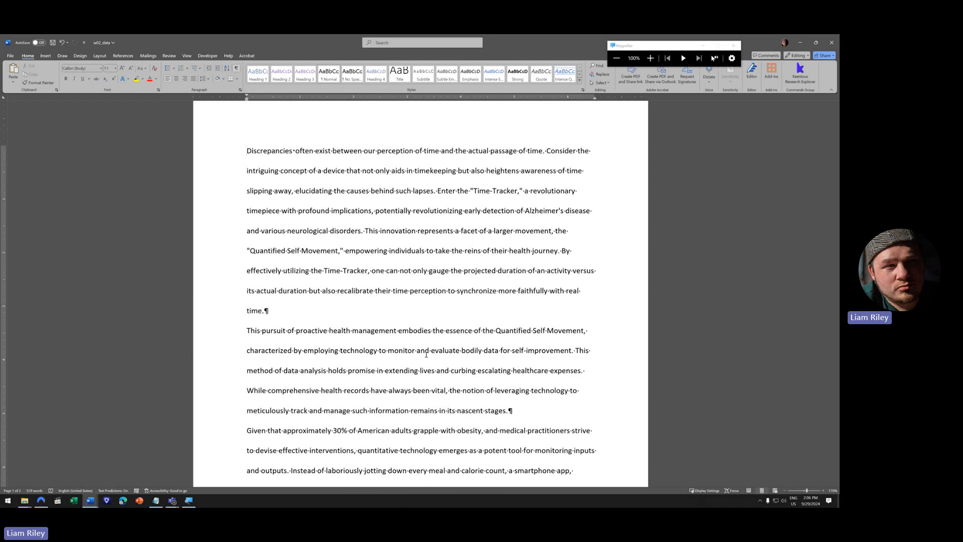
pyautogui.press('Return')
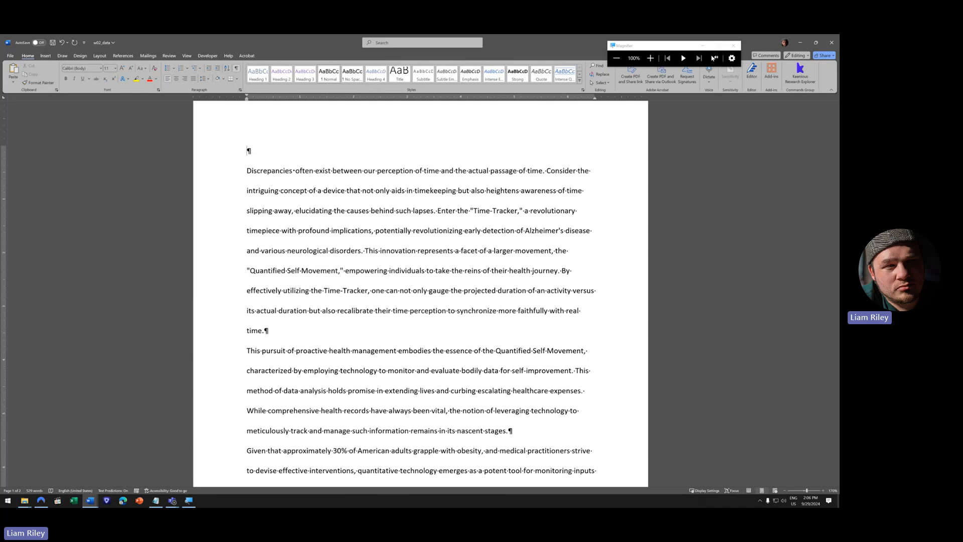
pyautogui.write('Sa')
pyautogui.write('ndeson')
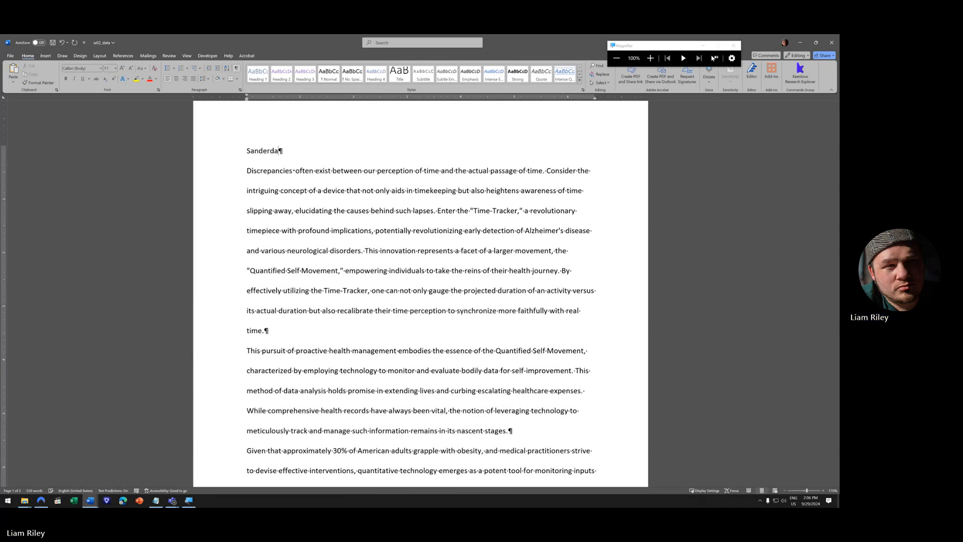
pyautogui.press('BackSpace')
pyautogui.press('BackSpace')
pyautogui.press('BackSpace')
pyautogui.press('BackSpace')
pyautogui.write('ra')
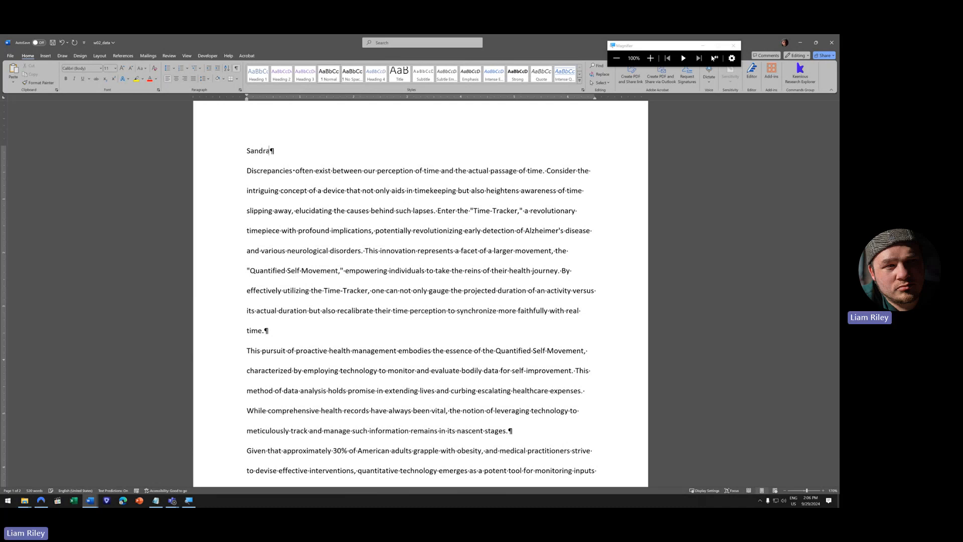
pyautogui.write(' Reynolds')
pyautogui.press('Return')
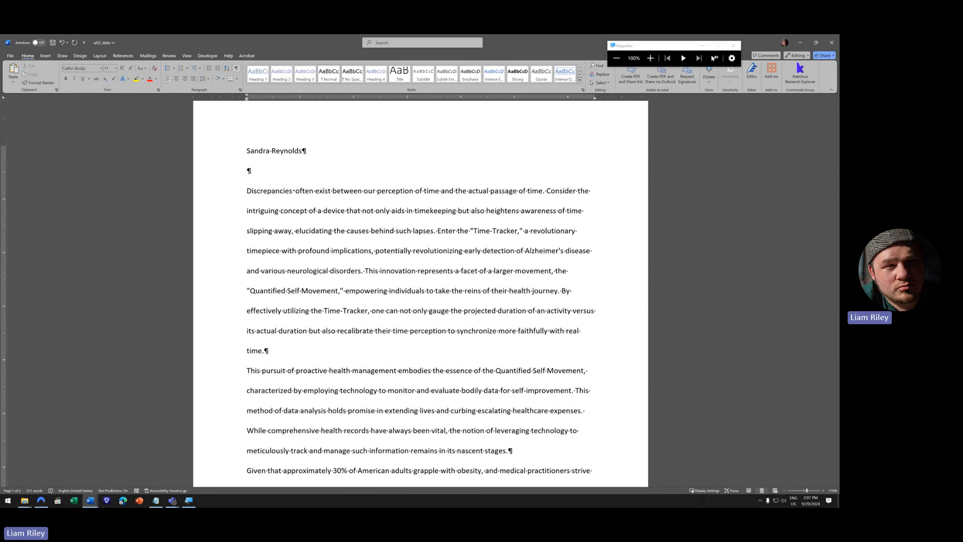
# - Enter the instructor's title and name below the author line, followed by the course line "Medical Research 401"
pyautogui.write('Dr.Walter Penn')
pyautogui.press('Return')
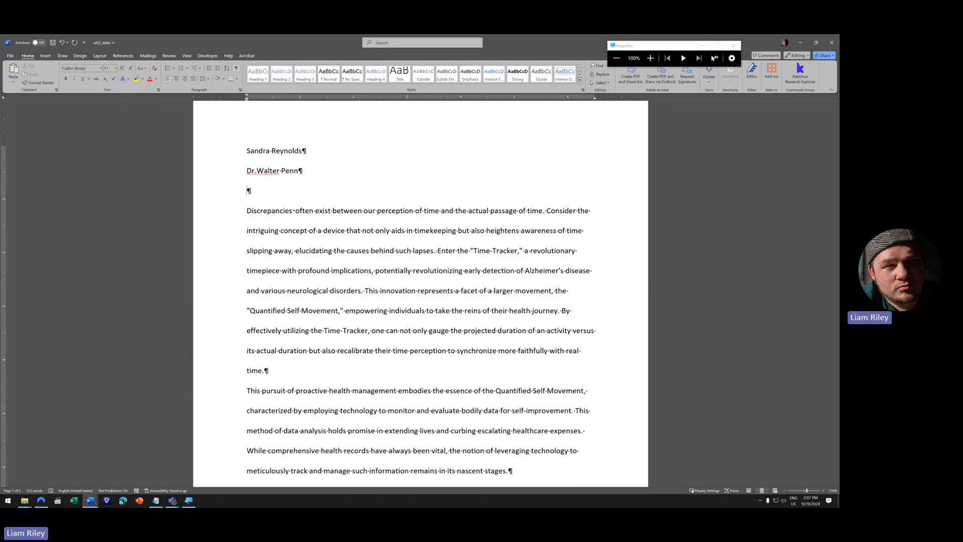
pyautogui.write('Medical Rese')
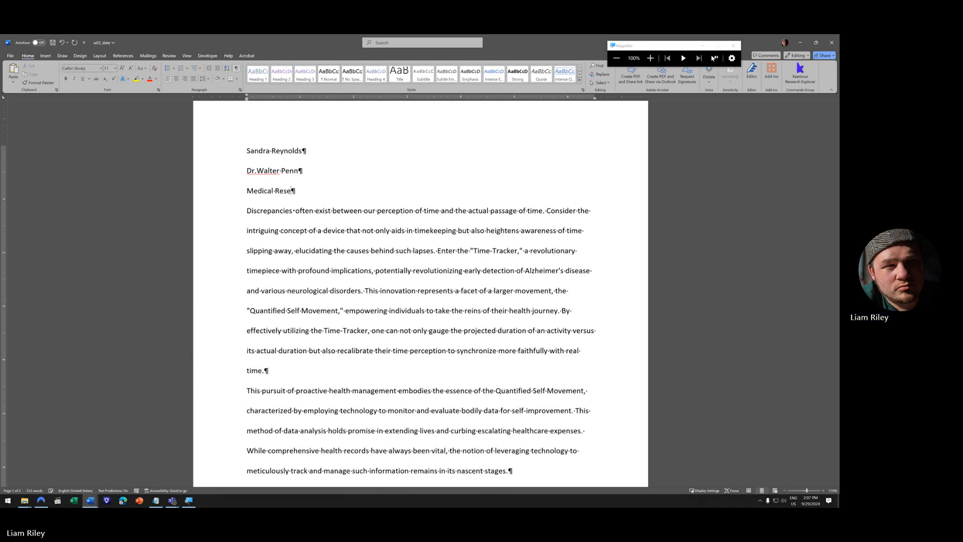
pyautogui.write('arch 401')
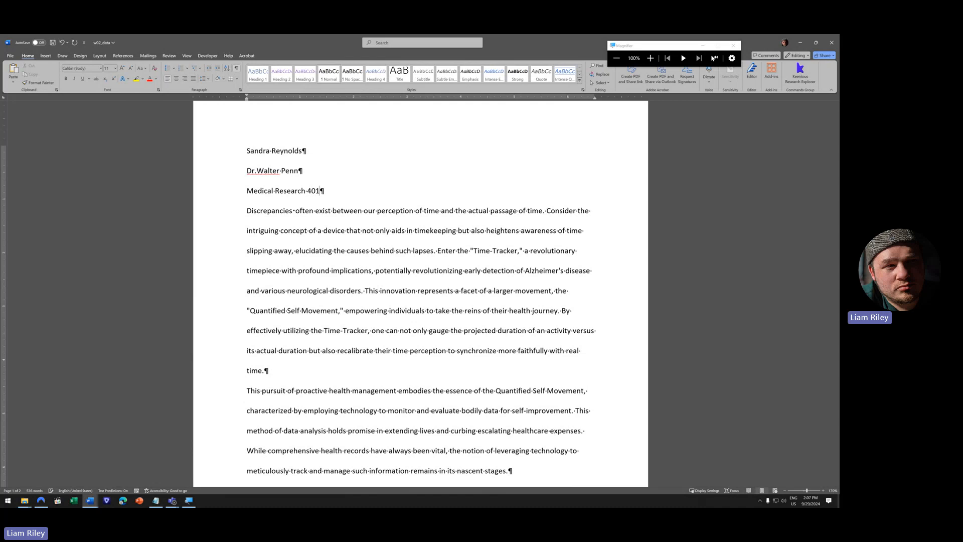
pyautogui.press('Return')
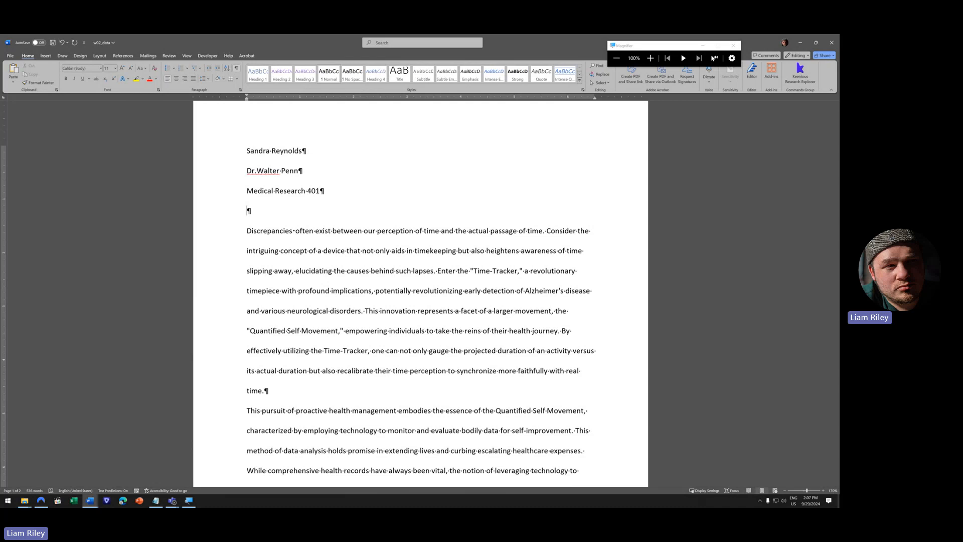
# - Enter the title "Quantitative Technology and its Effect on Health Care" below the course, add a blank line after it, and center the title
pyautogui.write('Quant')
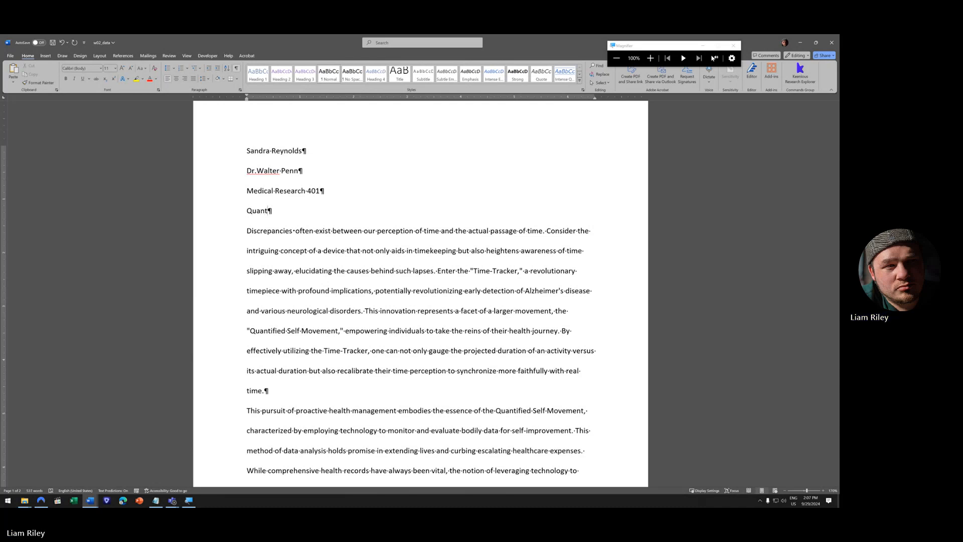
pyautogui.write('itative Technology and its Effect ')
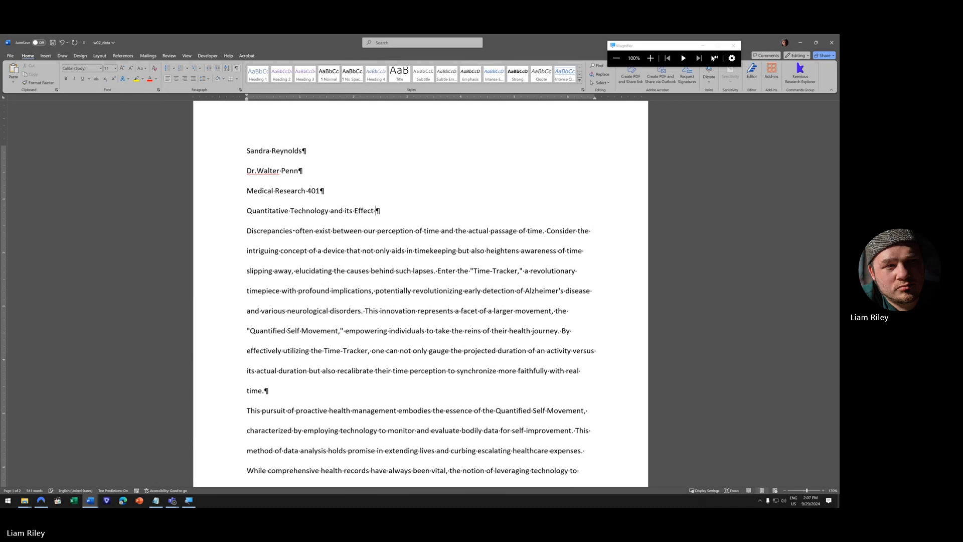
pyautogui.write('on Health car')
pyautogui.press('BackSpace')
pyautogui.press('BackSpace')
pyautogui.press('BackSpace')
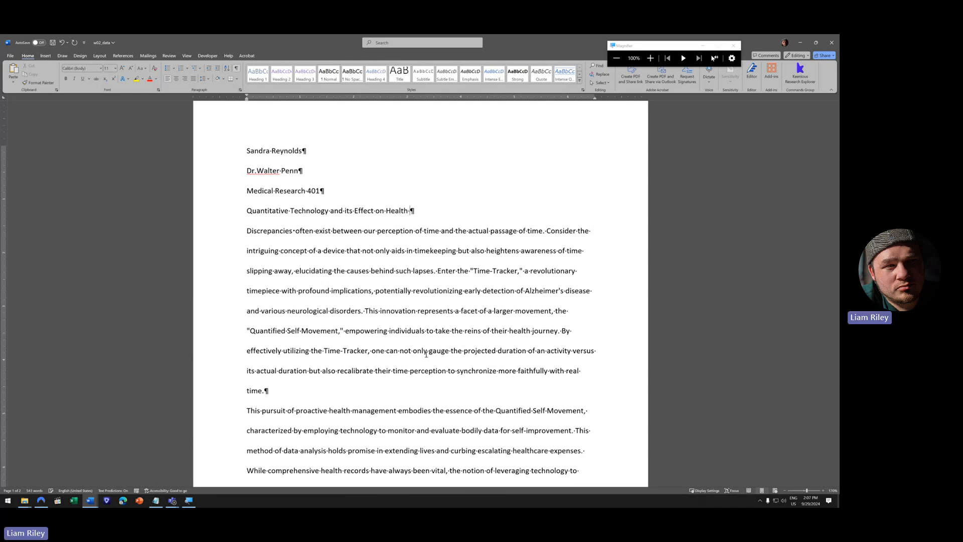
pyautogui.write('Care')
pyautogui.press('Return')
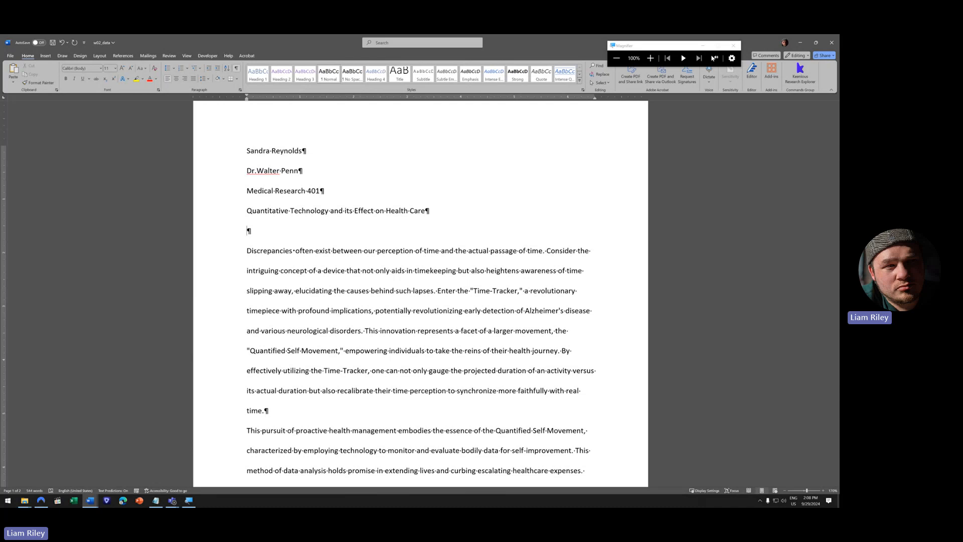
pyautogui.click(226, 212)
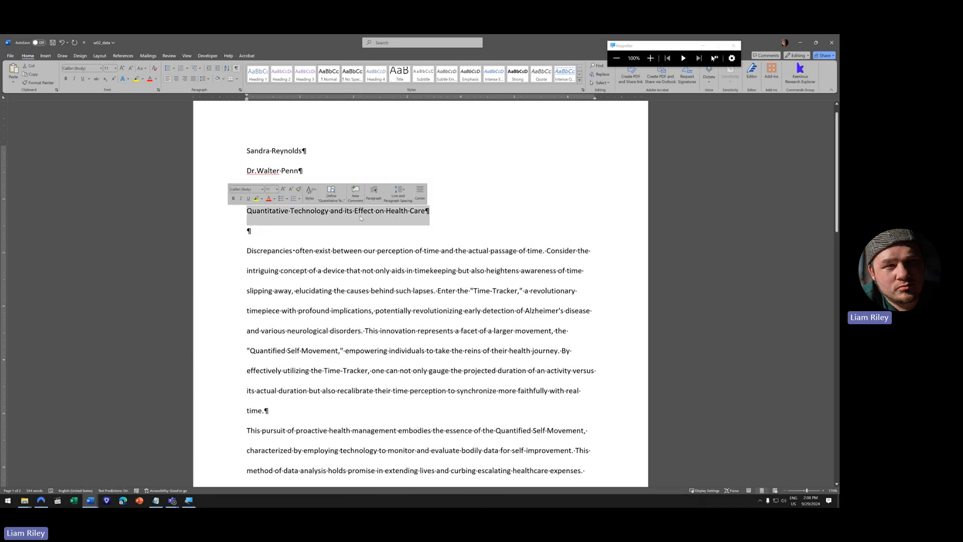
pyautogui.click(176, 80)
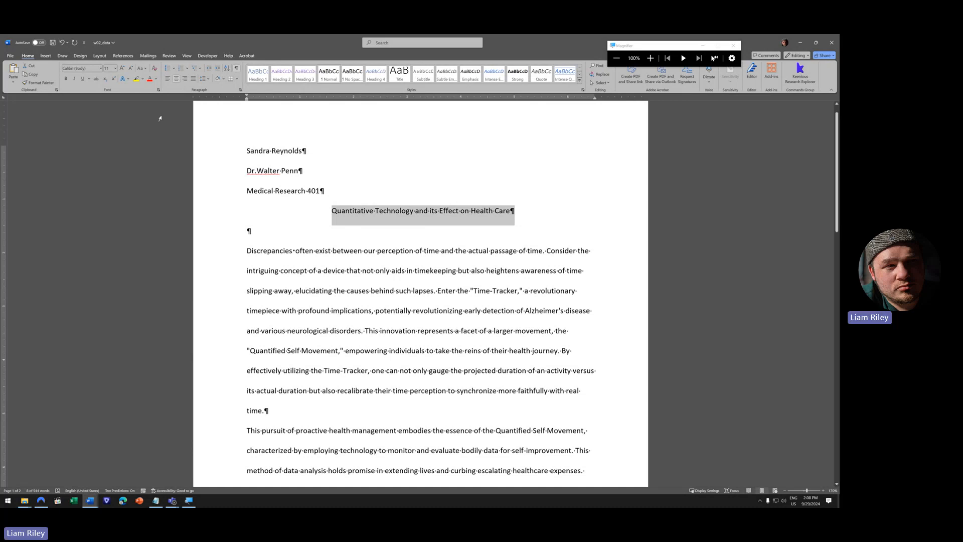
# - Save a copy of the document as w02_answer_ in the Exercise 2 folder
pyautogui.click(10, 56)
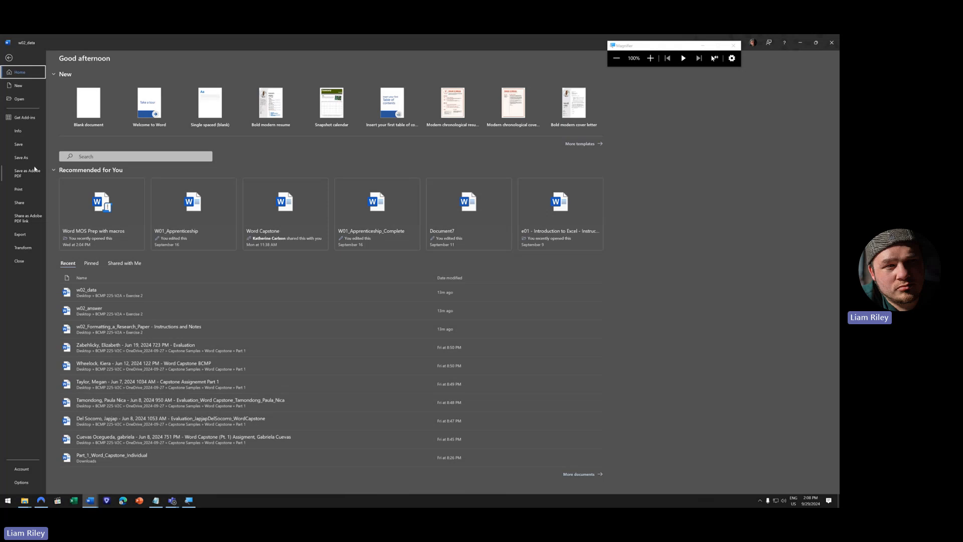
pyautogui.click(21, 157)
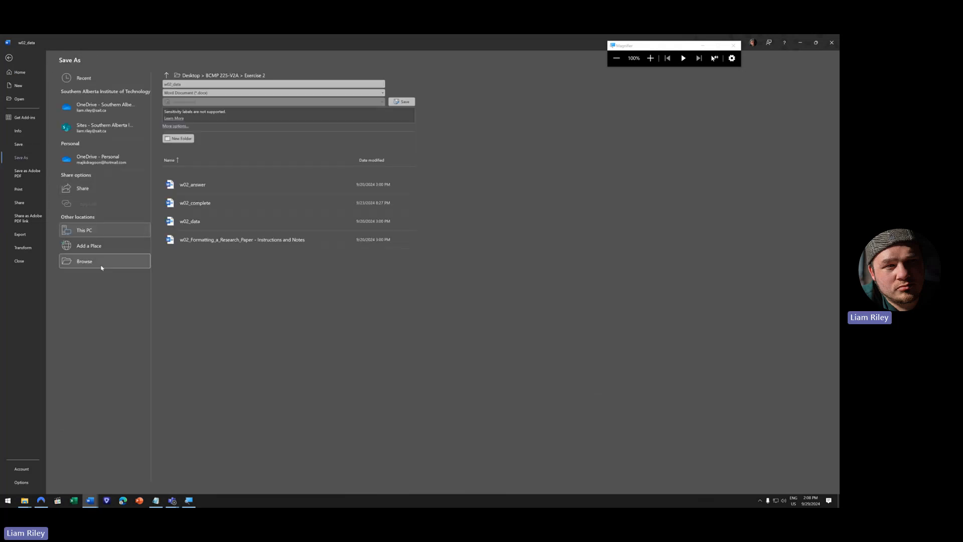
pyautogui.click(101, 266)
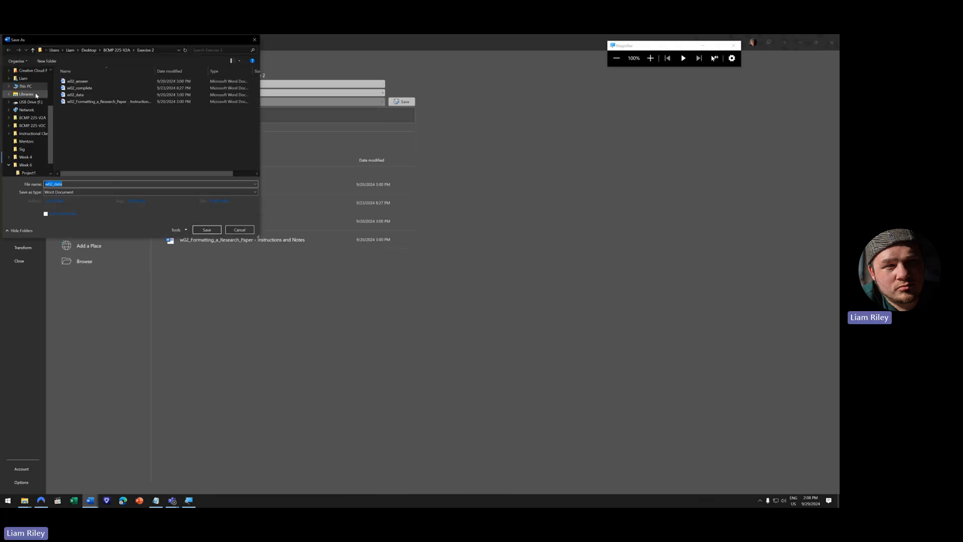
pyautogui.click(65, 184)
pyautogui.moveTo(55, 183); pyautogui.dragTo(76, 182)
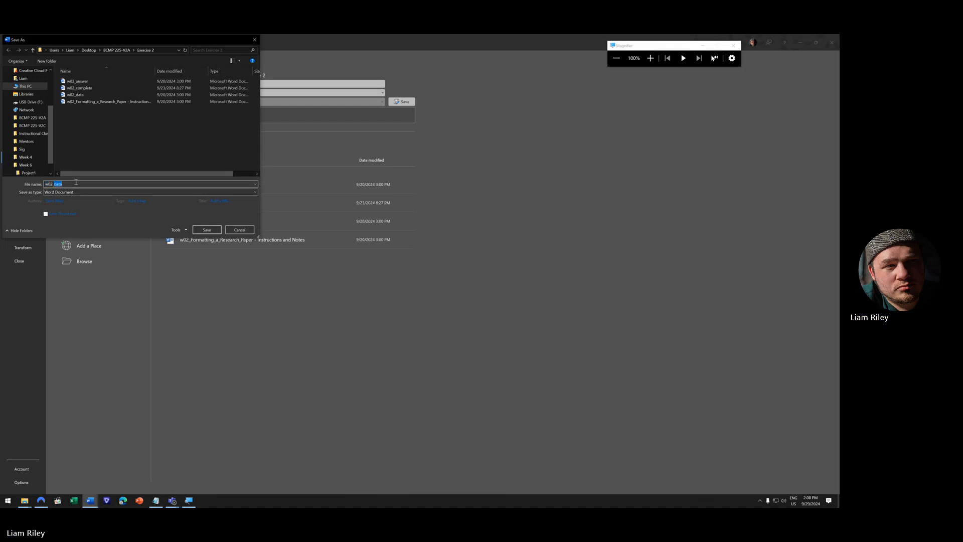
pyautogui.write('answ')
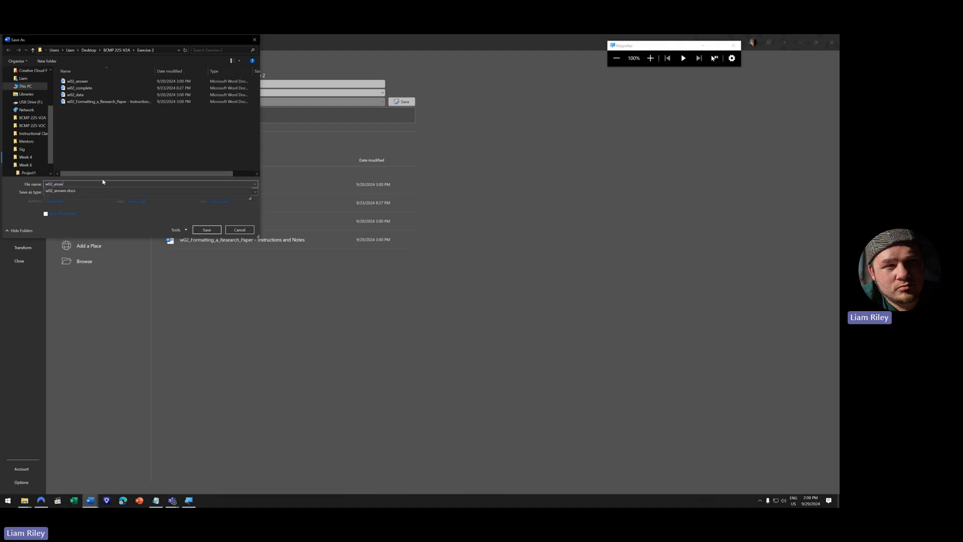
pyautogui.write('er_')
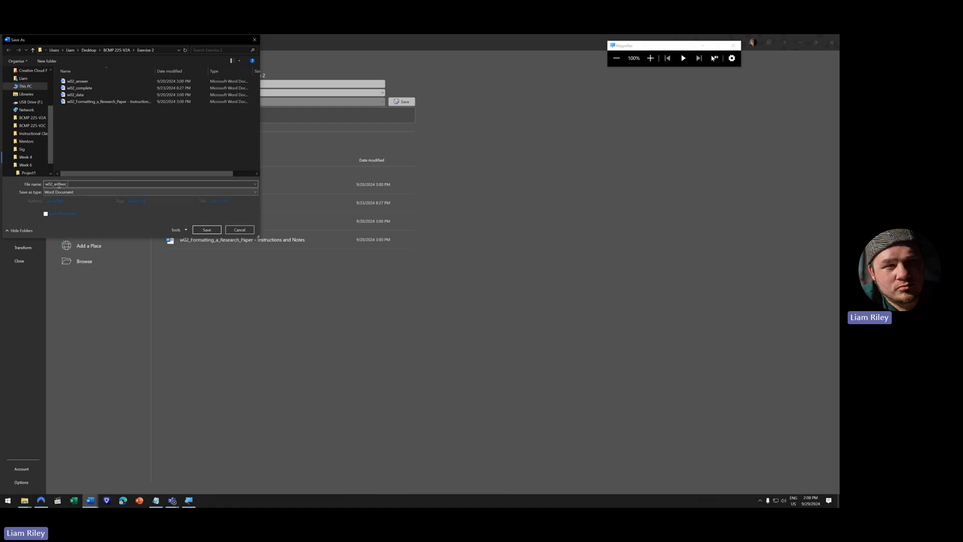
pyautogui.click(206, 229)
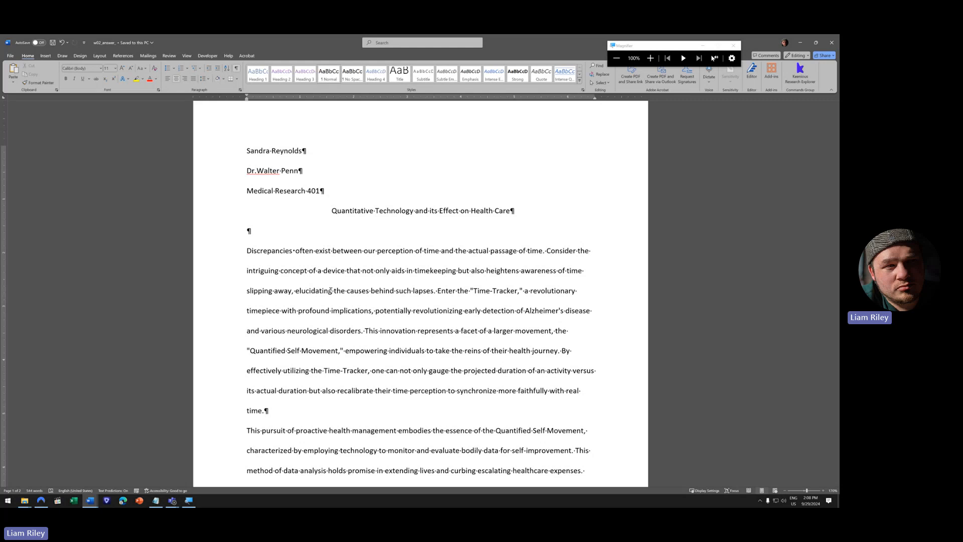
# - Enter the author's surname followed by a space in the page header
pyautogui.scroll(1, 350, 245)
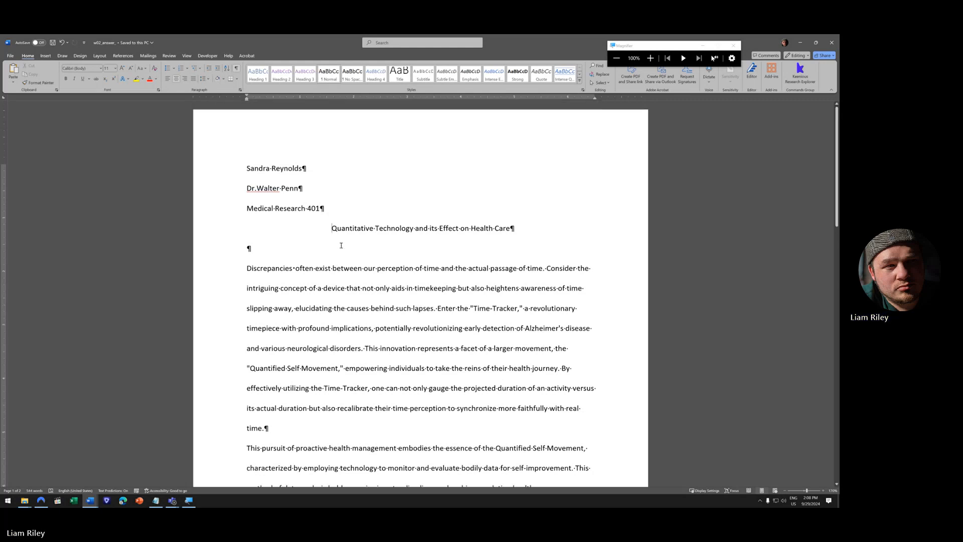
pyautogui.doubleClick(307, 145)
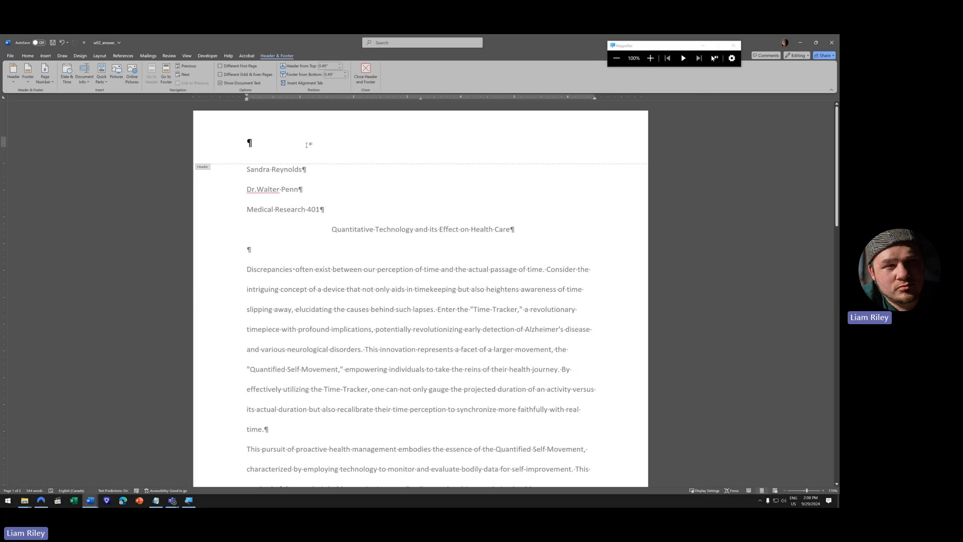
pyautogui.write('Reynolds')
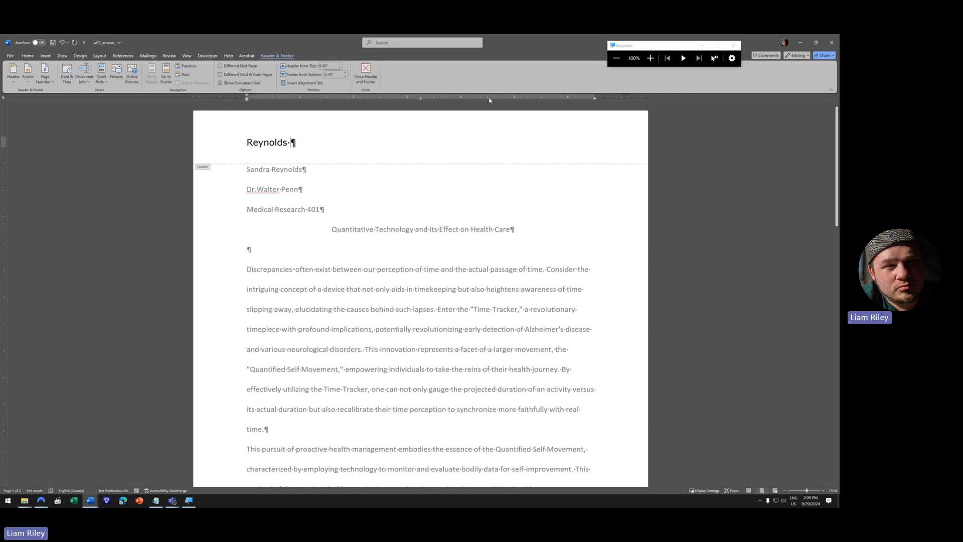
# - Insert a Plain Number page number at the current position after the surname in the header, and close the header
pyautogui.click(650, 58)
pyautogui.click(650, 59)
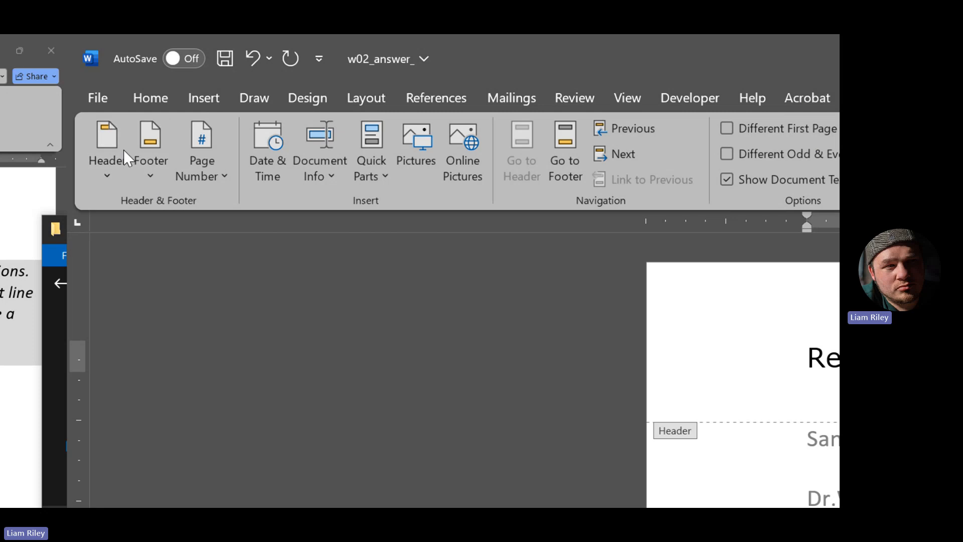
pyautogui.click(214, 173)
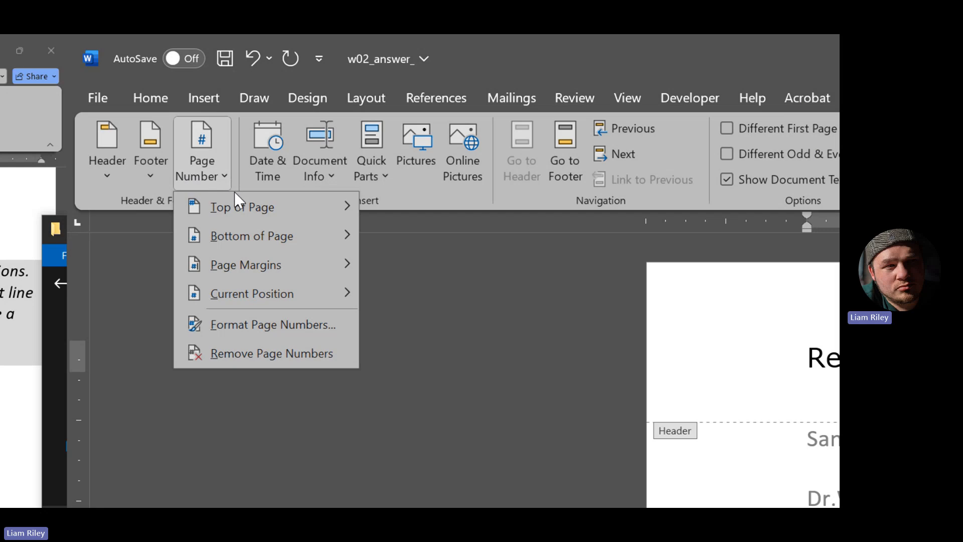
pyautogui.click(257, 293)
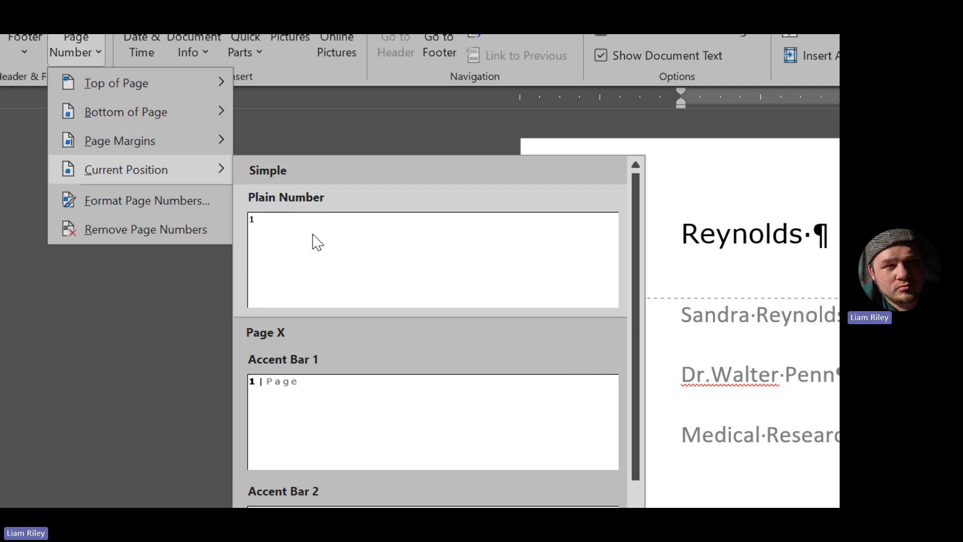
pyautogui.click(310, 250)
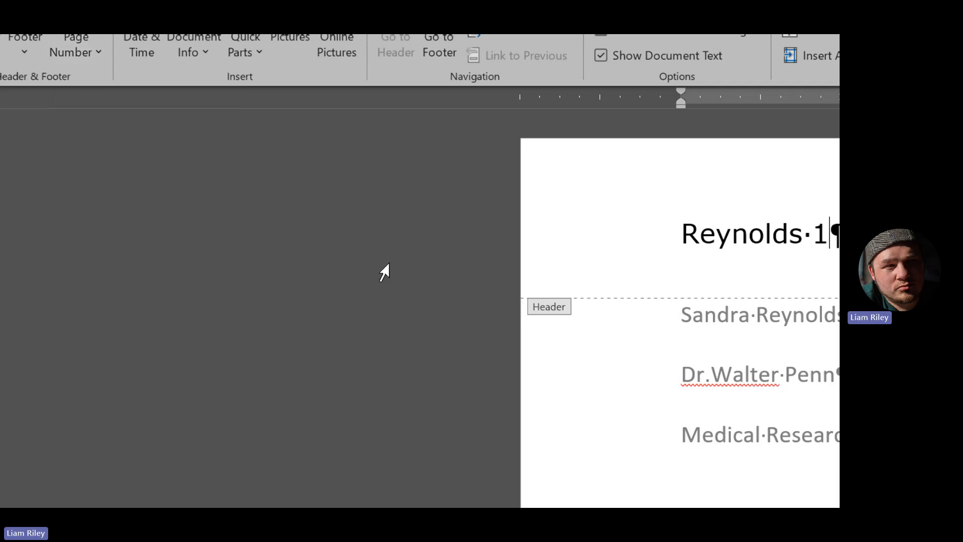
pyautogui.click(819, 235)
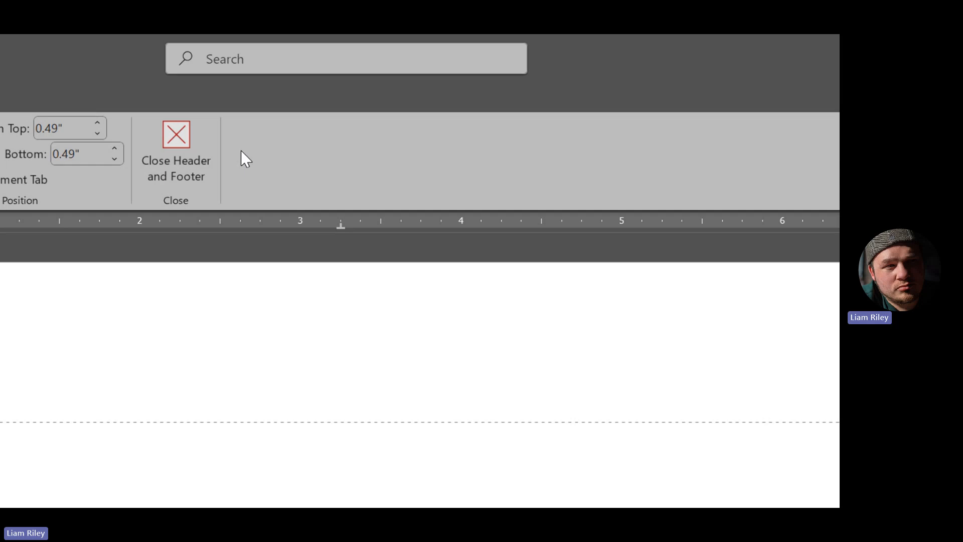
pyautogui.click(330, 74)
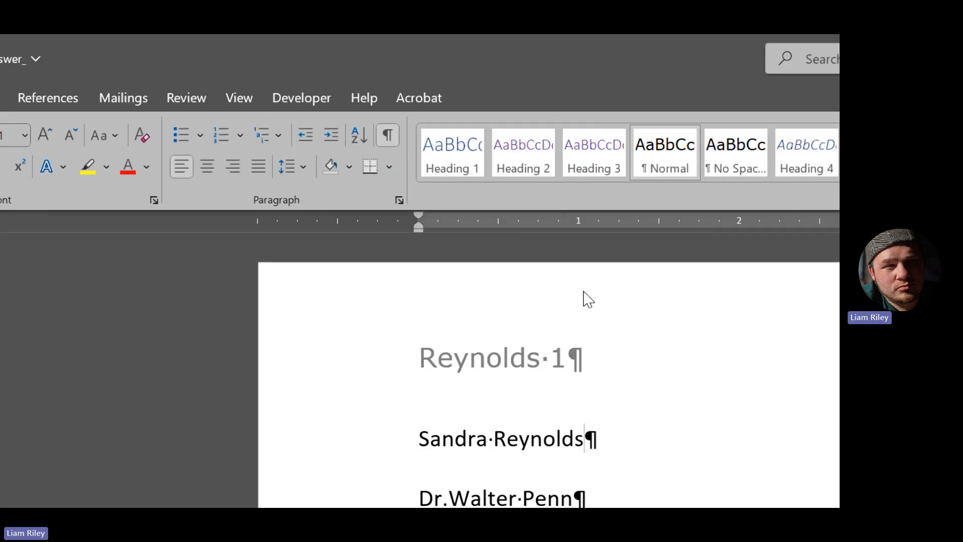
# - Reopen the page header, right-align the surname and page number, and close the header
pyautogui.doubleClick(624, 325)
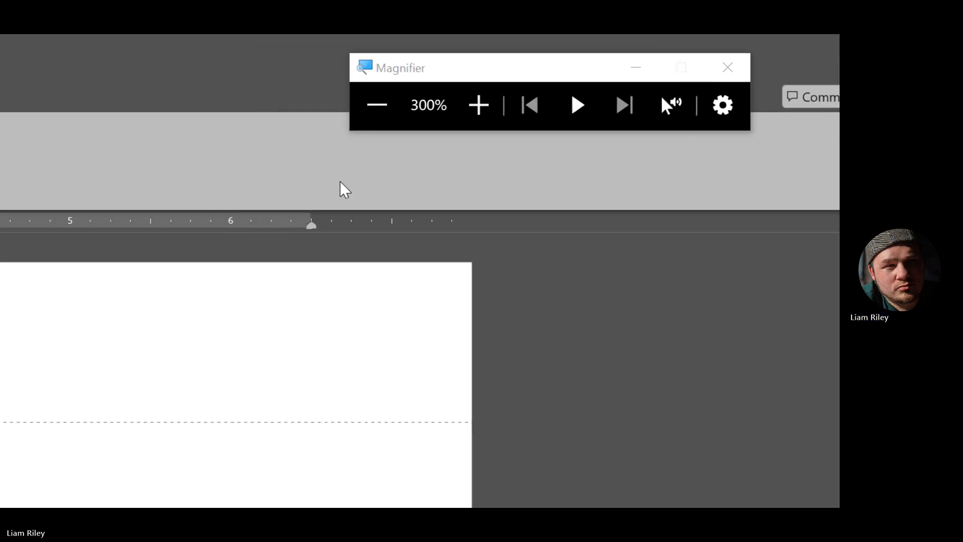
pyautogui.click(377, 105)
pyautogui.click(376, 105)
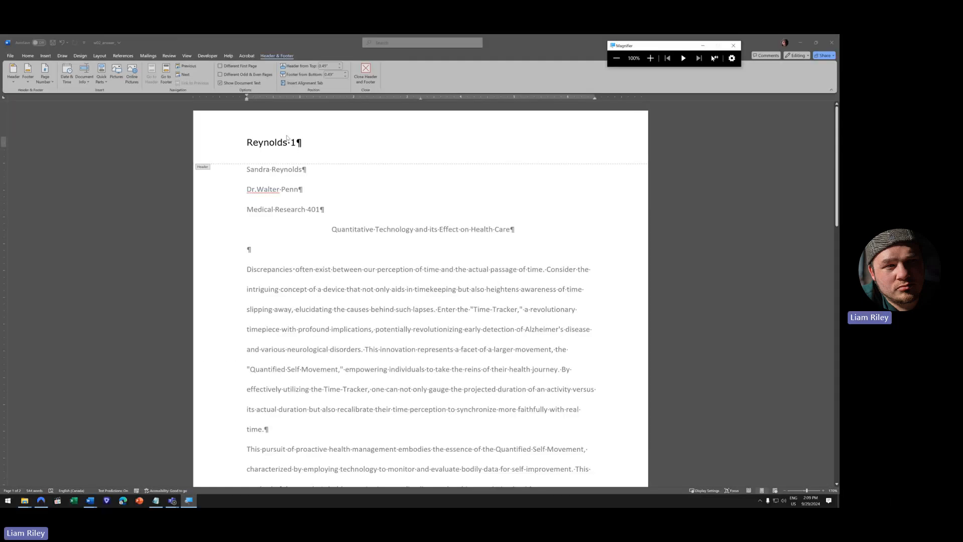
pyautogui.click(256, 144)
pyautogui.tripleClick(305, 143)
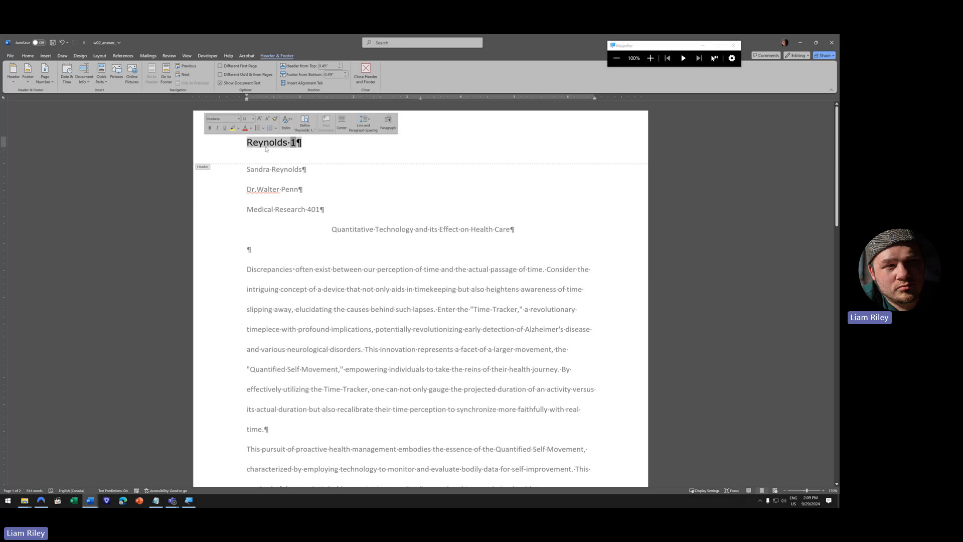
pyautogui.click(25, 56)
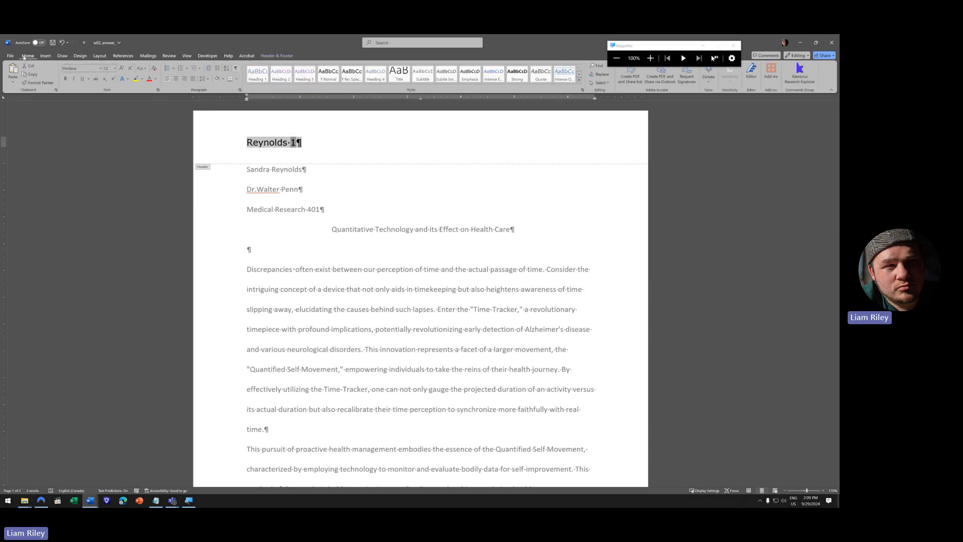
pyautogui.click(185, 79)
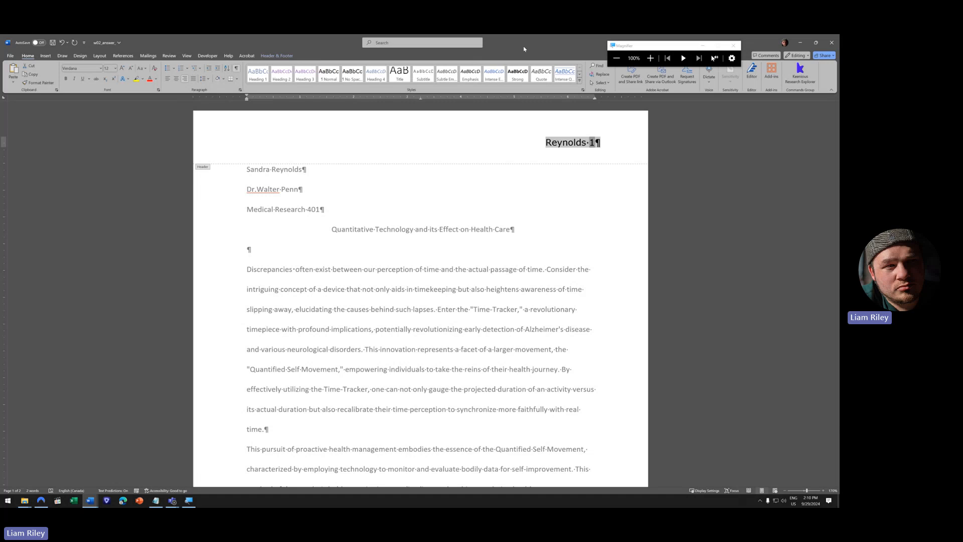
pyautogui.click(276, 56)
pyautogui.click(365, 81)
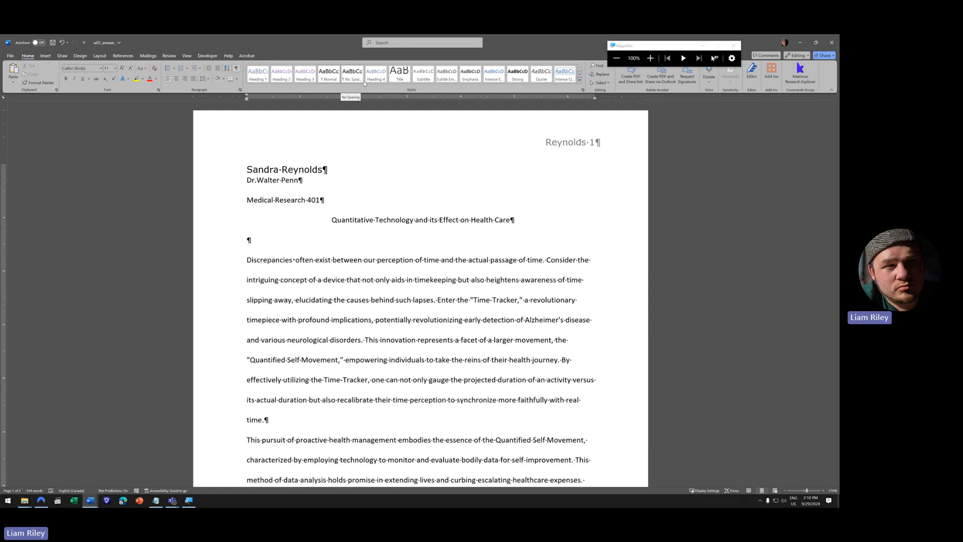
pyautogui.click(285, 266)
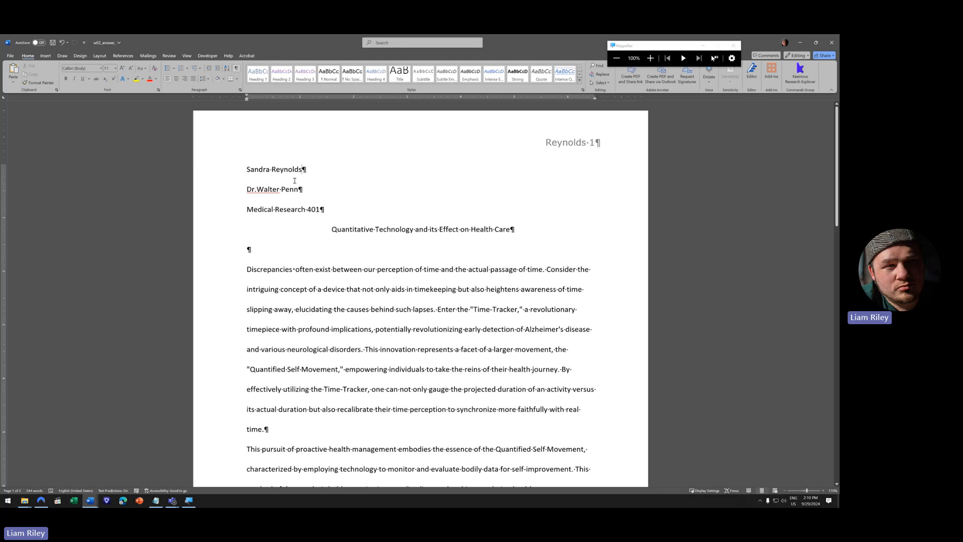
pyautogui.moveTo(246, 163); pyautogui.dragTo(333, 203)
pyautogui.click(333, 203)
pyautogui.moveTo(223, 170); pyautogui.dragTo(219, 233)
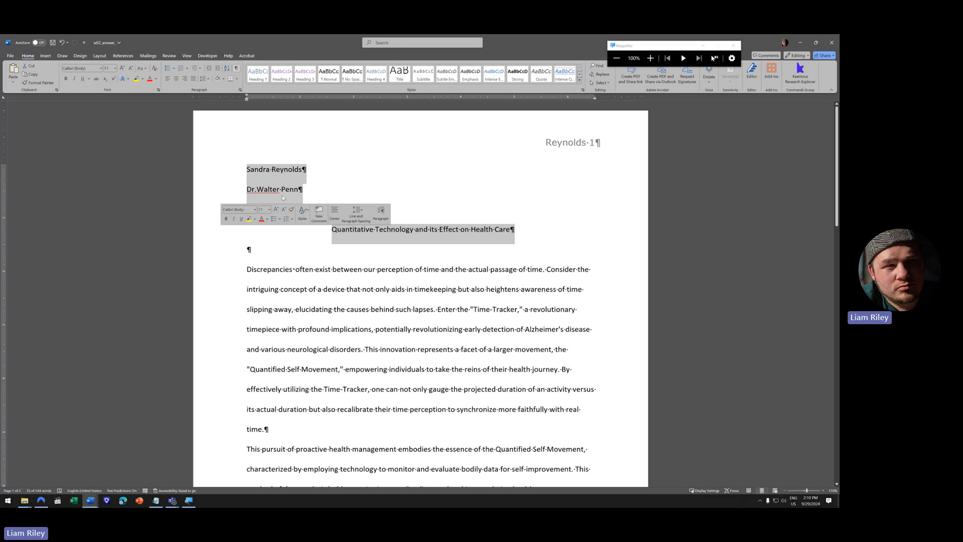
pyautogui.click(243, 272)
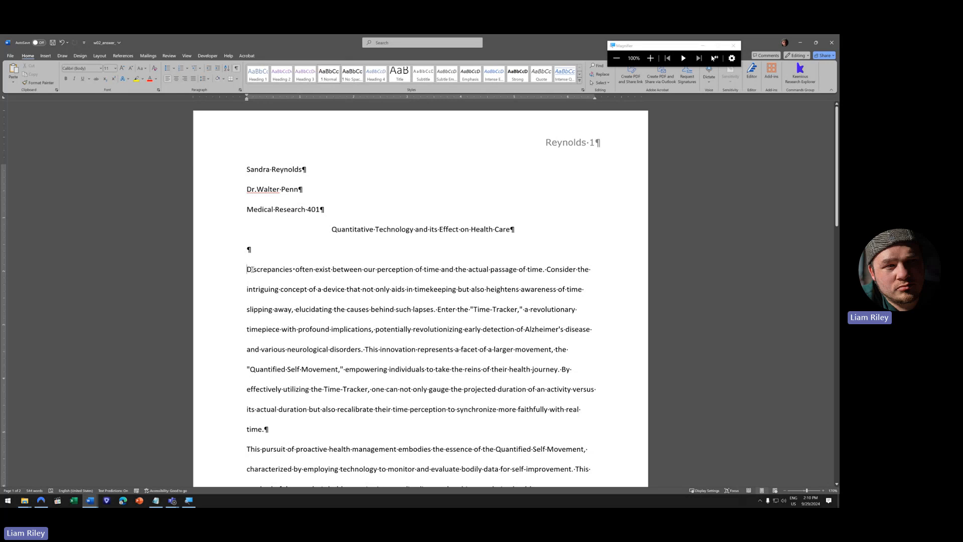
pyautogui.moveTo(255, 269); pyautogui.dragTo(426, 370)
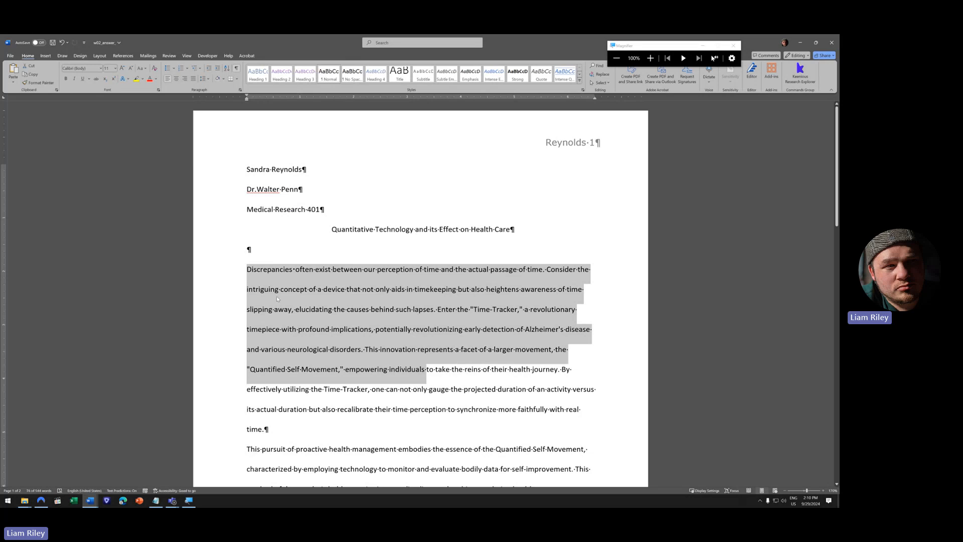
pyautogui.click(278, 290)
# - Apply a 0.5" first-line indent to all body paragraphs from "Discrepancies" to the end of the document
pyautogui.click(248, 274)
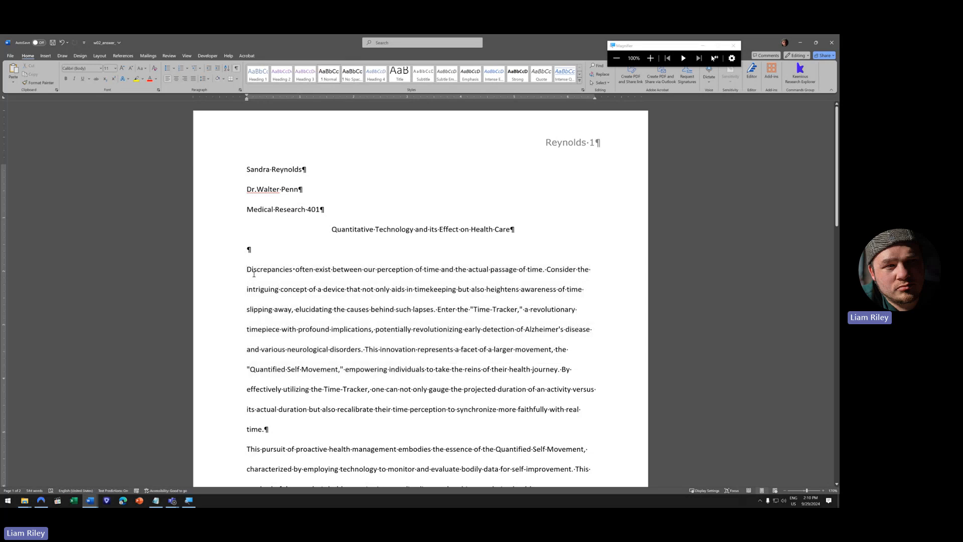
pyautogui.keyDown('ctrl'); pyautogui.scroll(3, 253, 276); pyautogui.keyUp('ctrl')
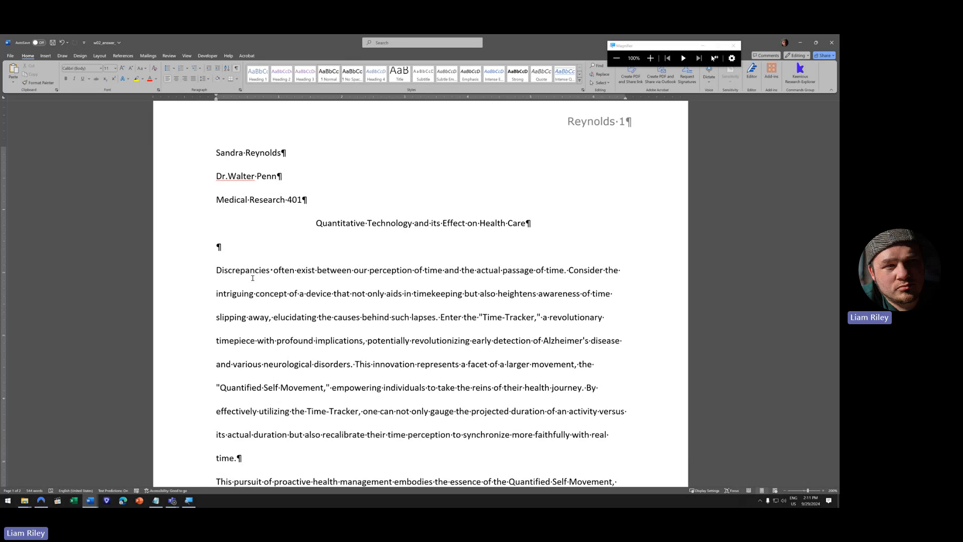
pyautogui.hotkey('ctrl', 'shift', 'End')
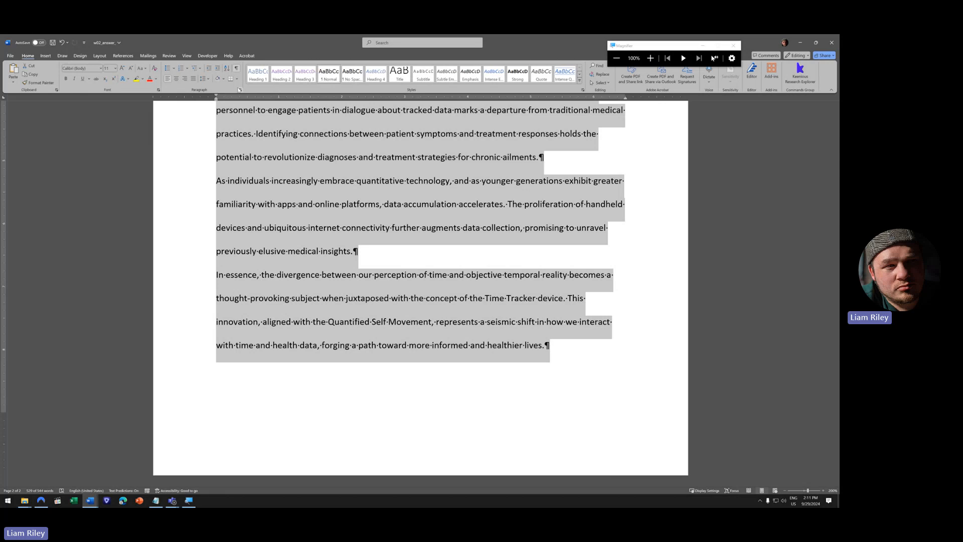
pyautogui.click(240, 90)
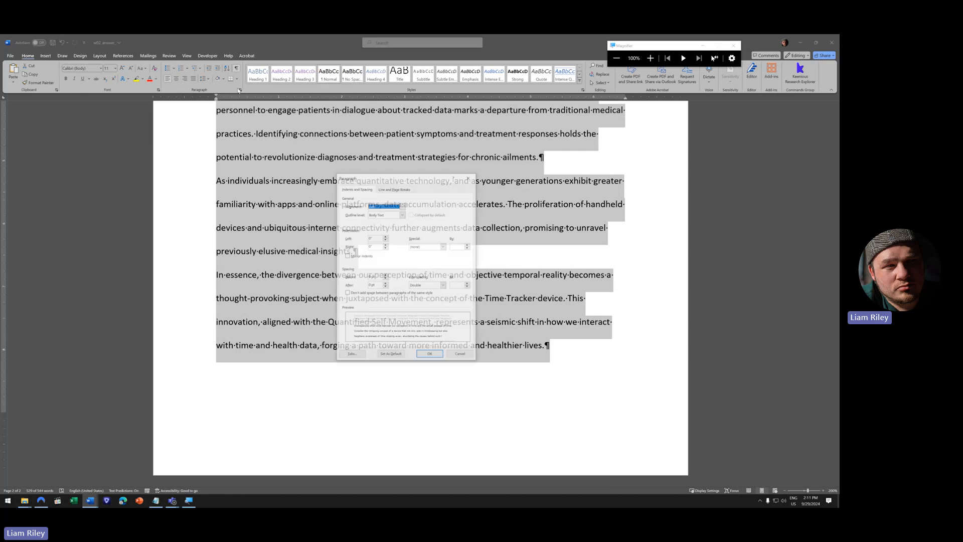
pyautogui.click(415, 246)
pyautogui.click(423, 260)
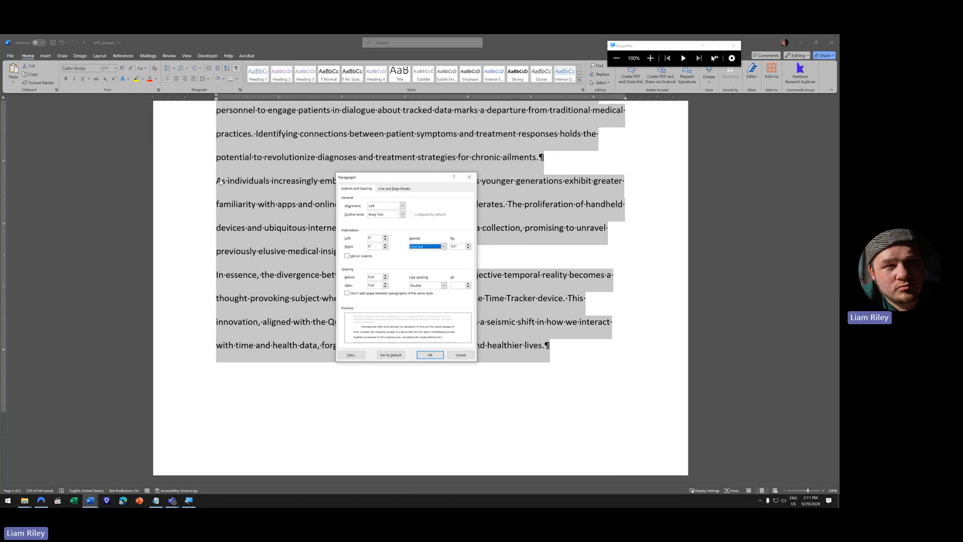
pyautogui.click(429, 358)
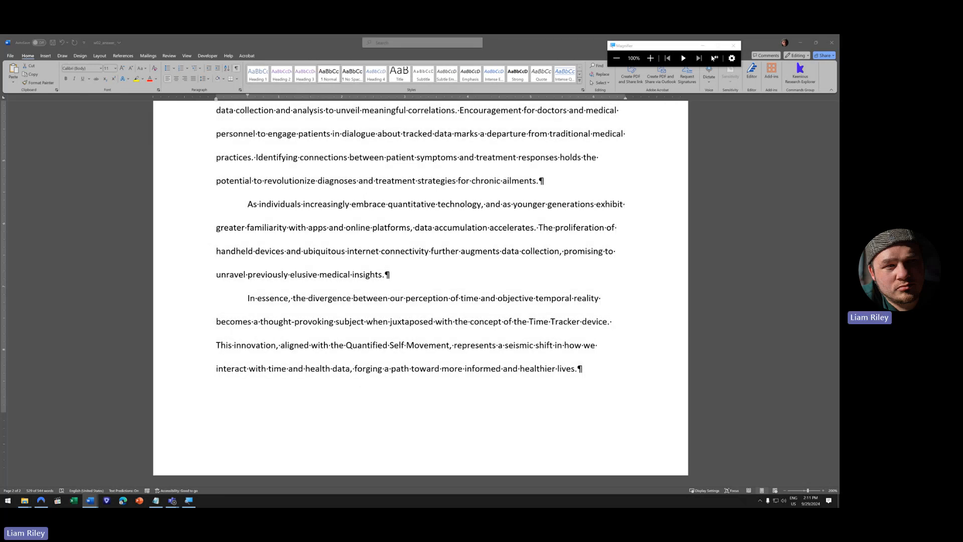
# - Insert the File Name document info field in the page footer, and close the footer
pyautogui.hotkey('ctrl', 'Home')
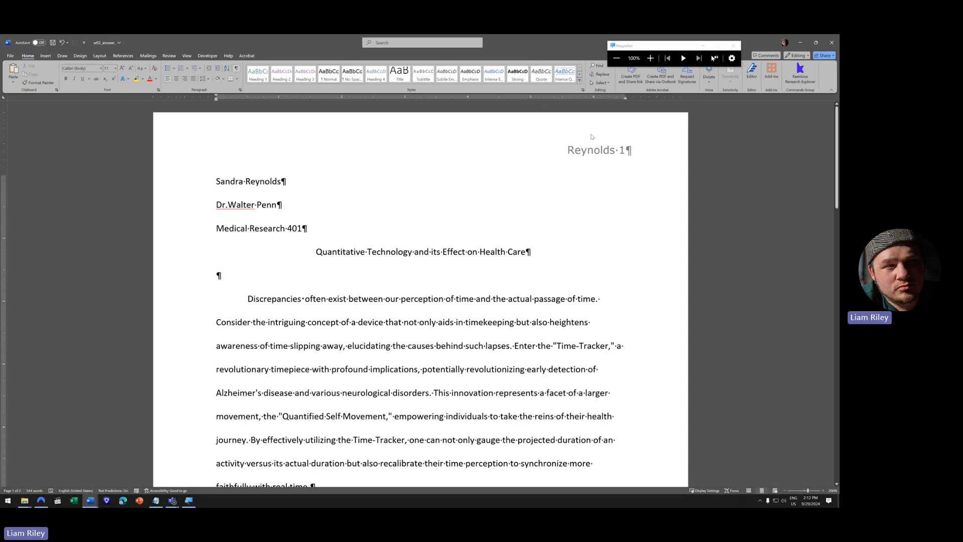
pyautogui.scroll(-5, 525, 277)
pyautogui.scroll(5, 617, 183)
pyautogui.scroll(-10, 488, 310)
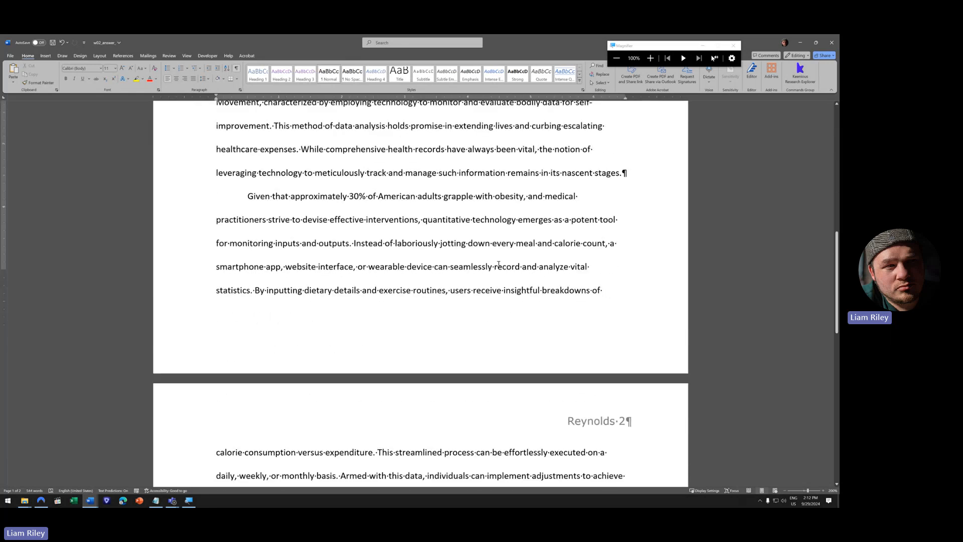
pyautogui.doubleClick(488, 310)
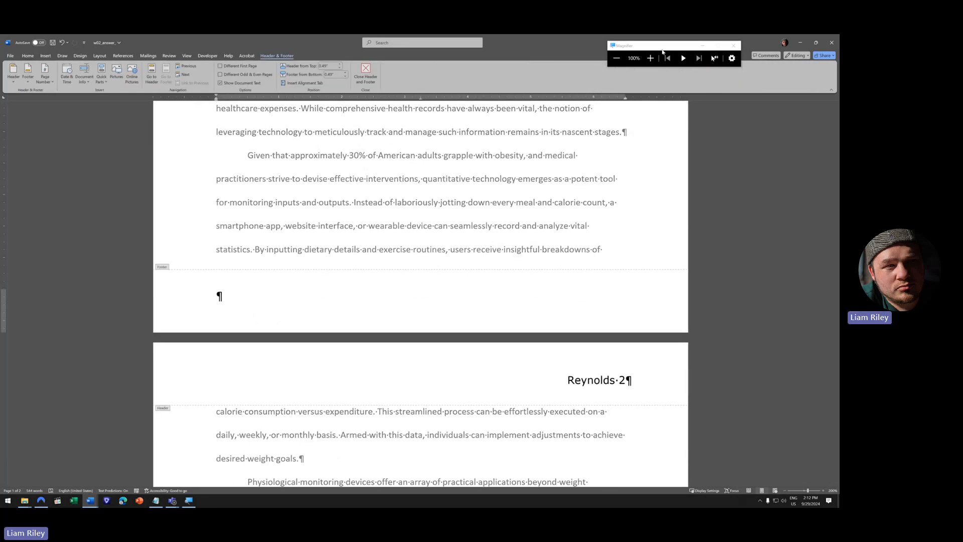
pyautogui.click(650, 59)
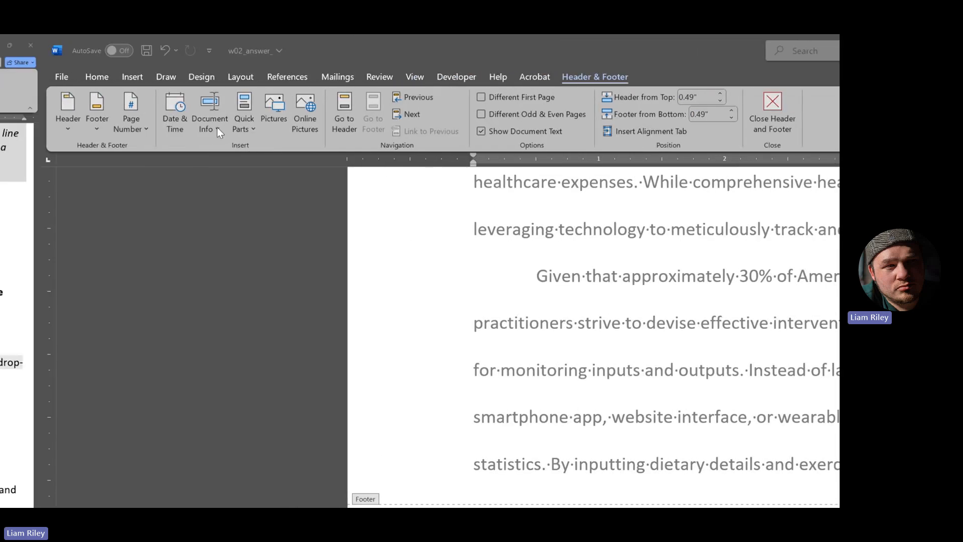
pyautogui.click(217, 129)
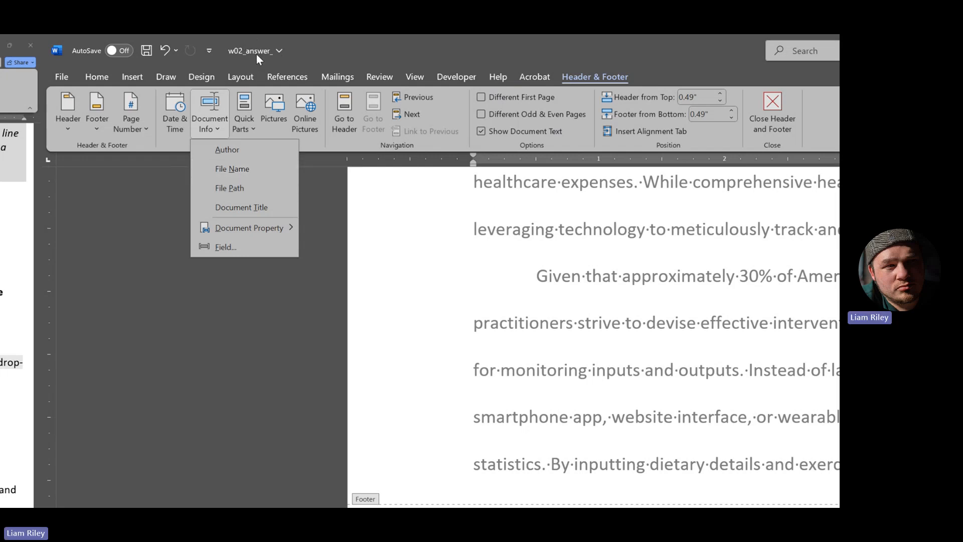
pyautogui.click(232, 169)
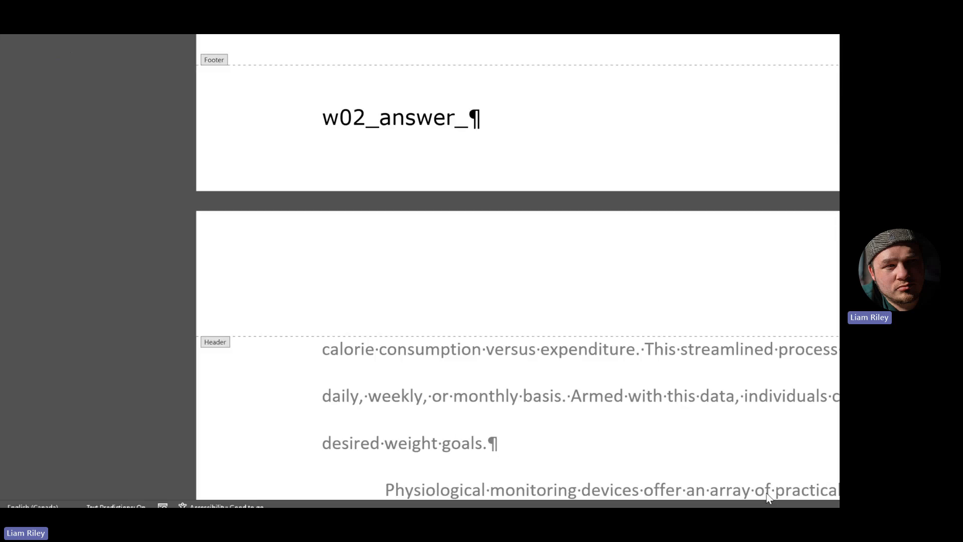
pyautogui.scroll(2, 767, 497)
pyautogui.click(406, 221)
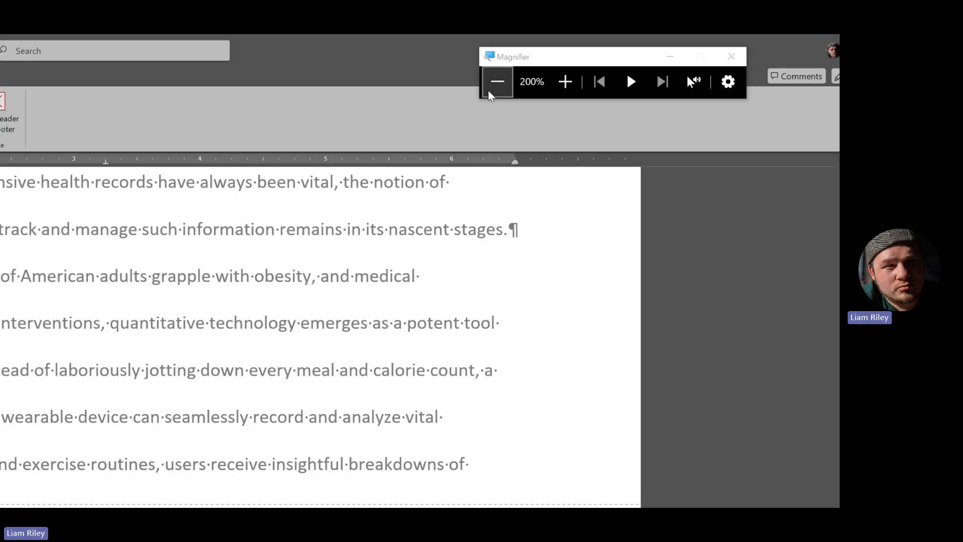
pyautogui.click(494, 84)
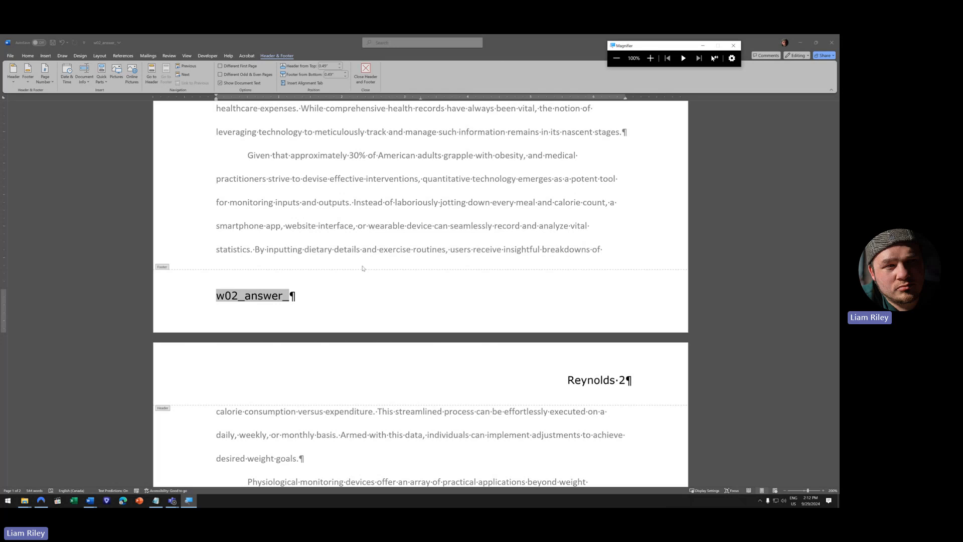
pyautogui.click(368, 81)
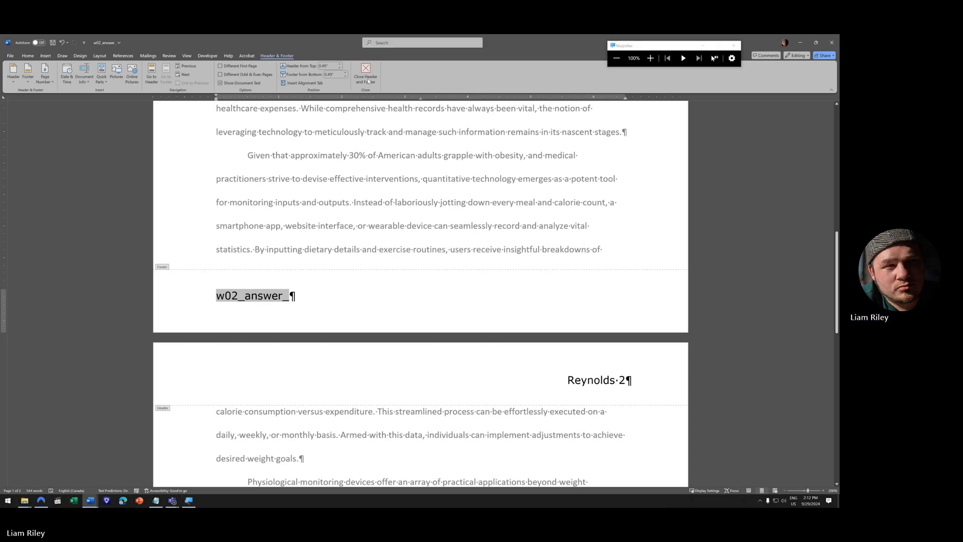
pyautogui.click(368, 81)
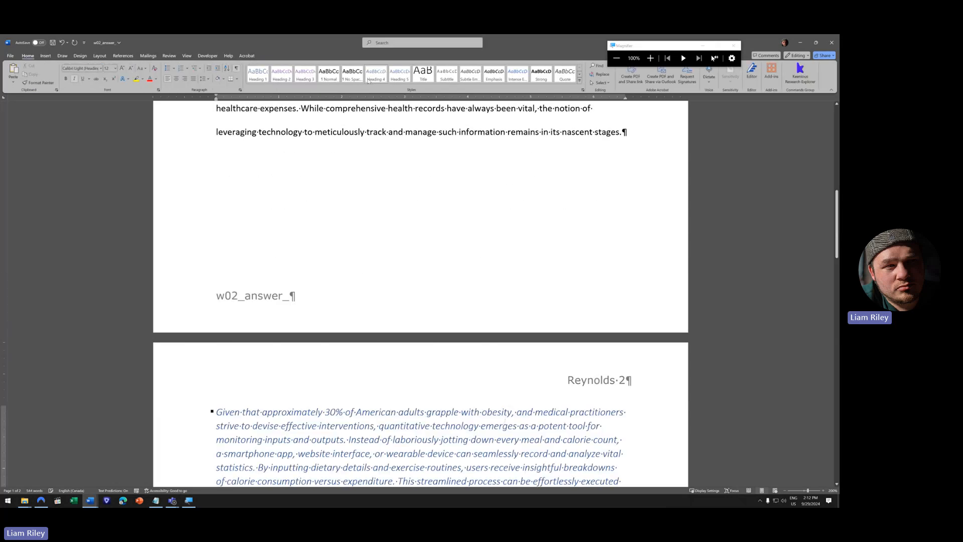
pyautogui.scroll(3, 426, 224)
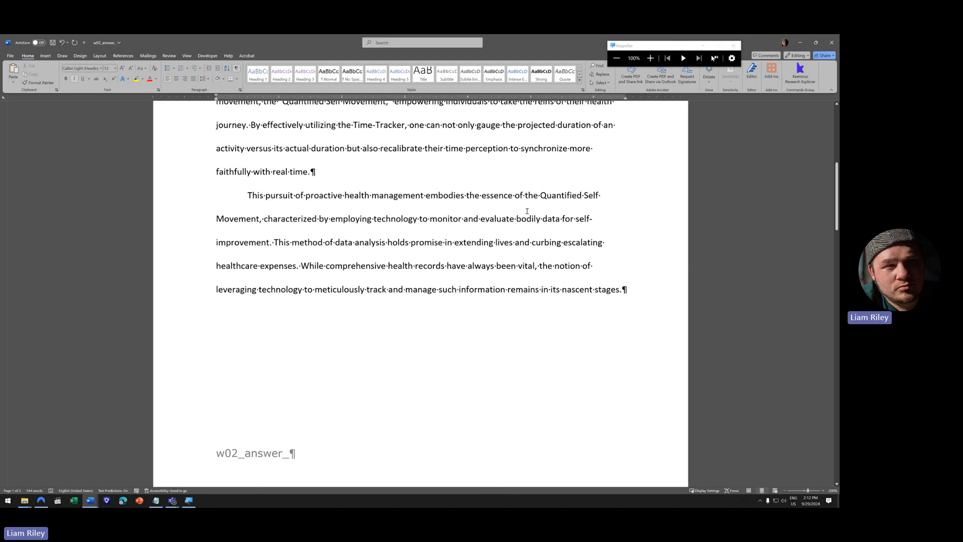
pyautogui.click(713, 59)
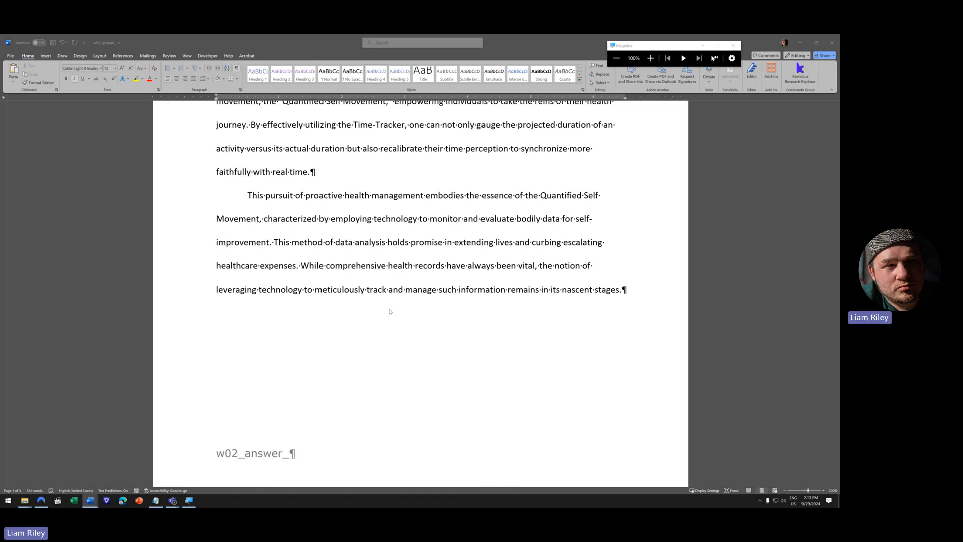
pyautogui.hotkey('ctrl', 'Home')
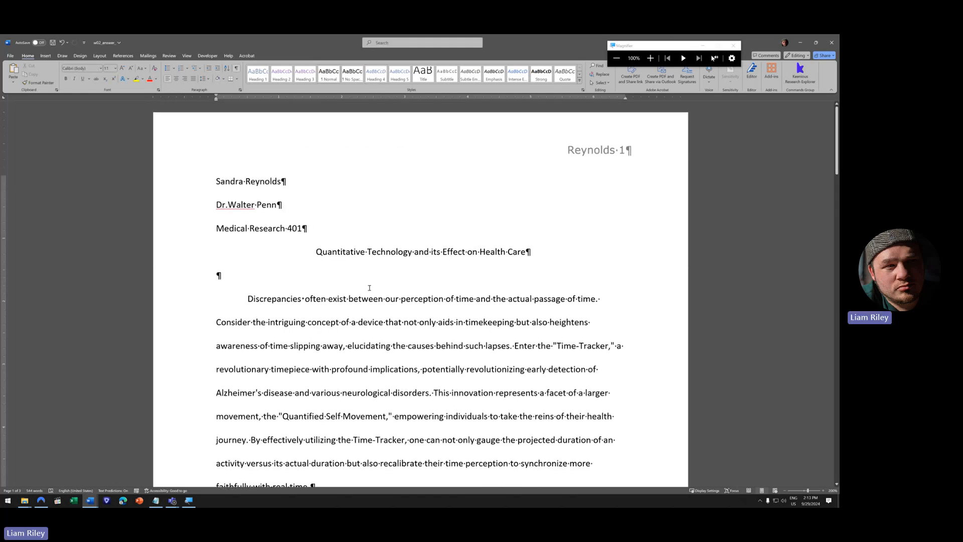
# - Check the heading lines, body paragraph indents and footer across the first and second pages
pyautogui.scroll(-1, 363, 308)
pyautogui.click(229, 109)
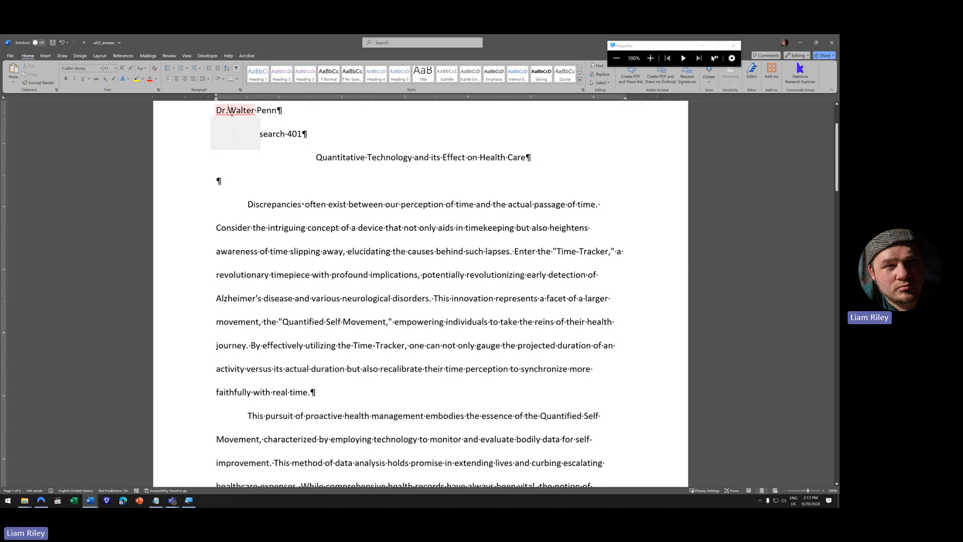
pyautogui.scroll(-1, 276, 170)
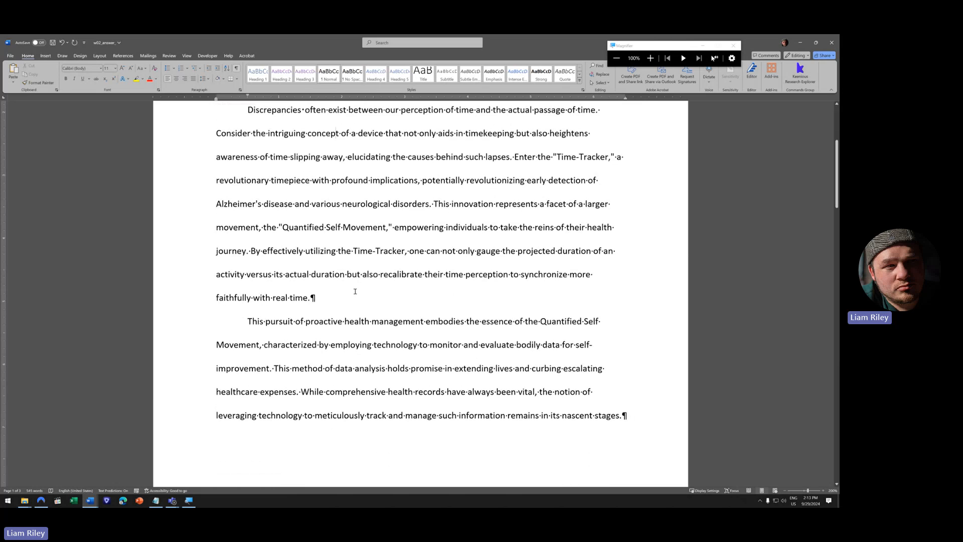
pyautogui.scroll(-4, 354, 290)
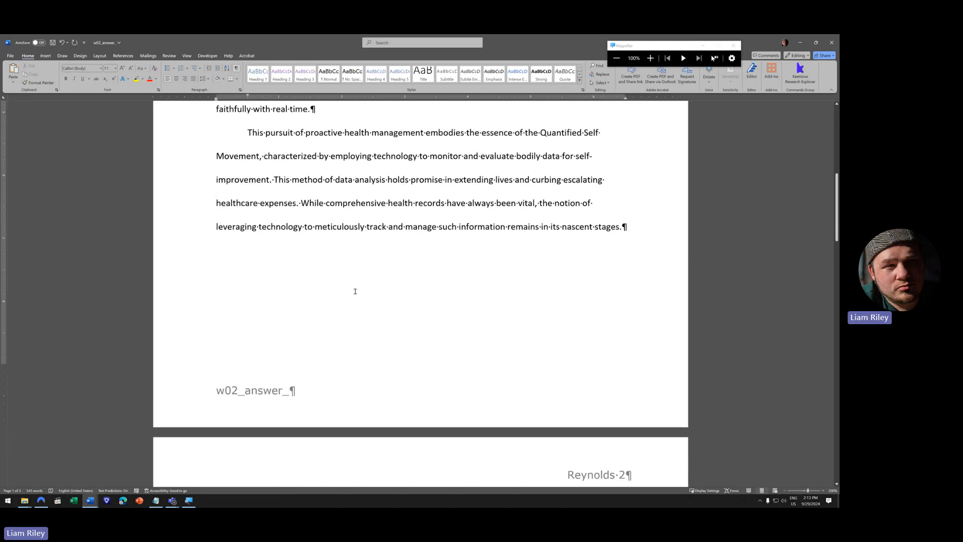
pyautogui.scroll(3, 354, 291)
pyautogui.scroll(1, 355, 291)
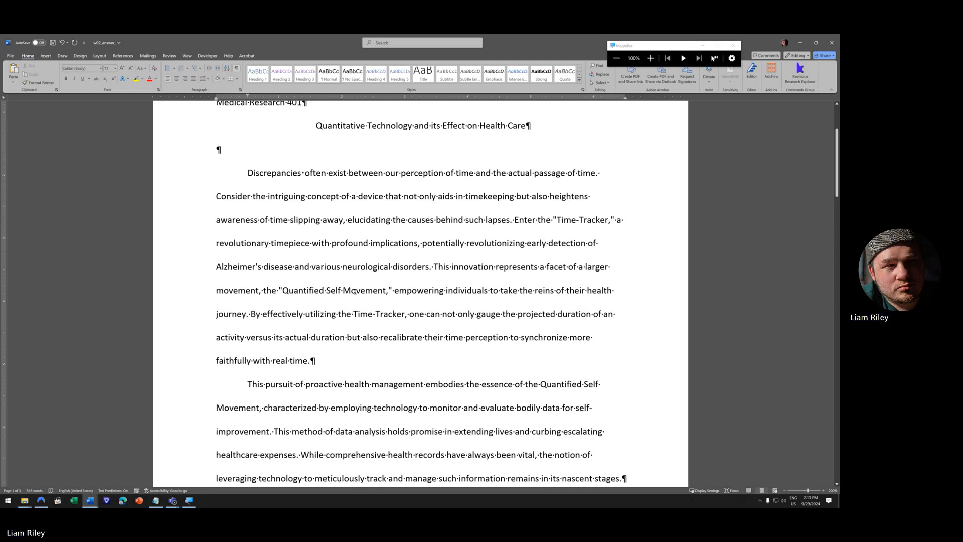
pyautogui.scroll(-5, 354, 290)
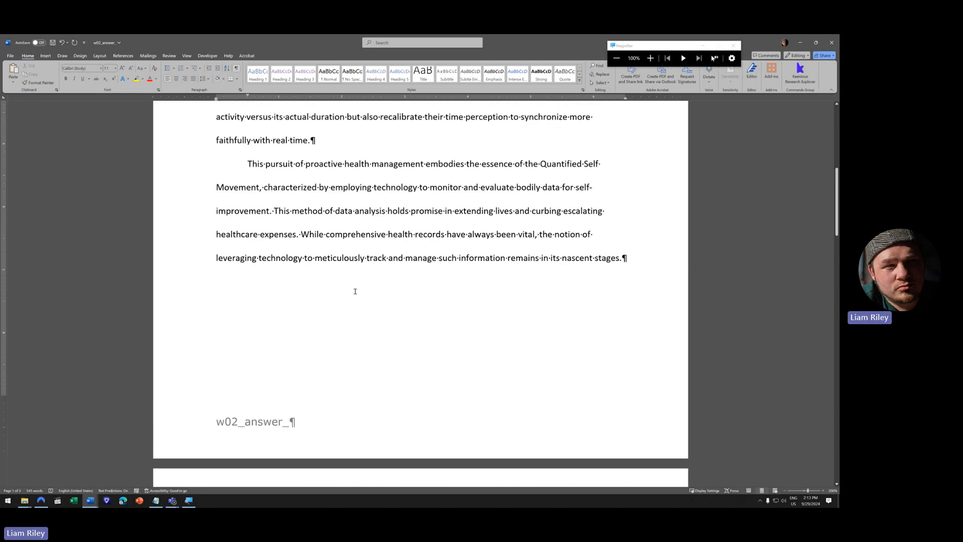
pyautogui.scroll(-5, 354, 291)
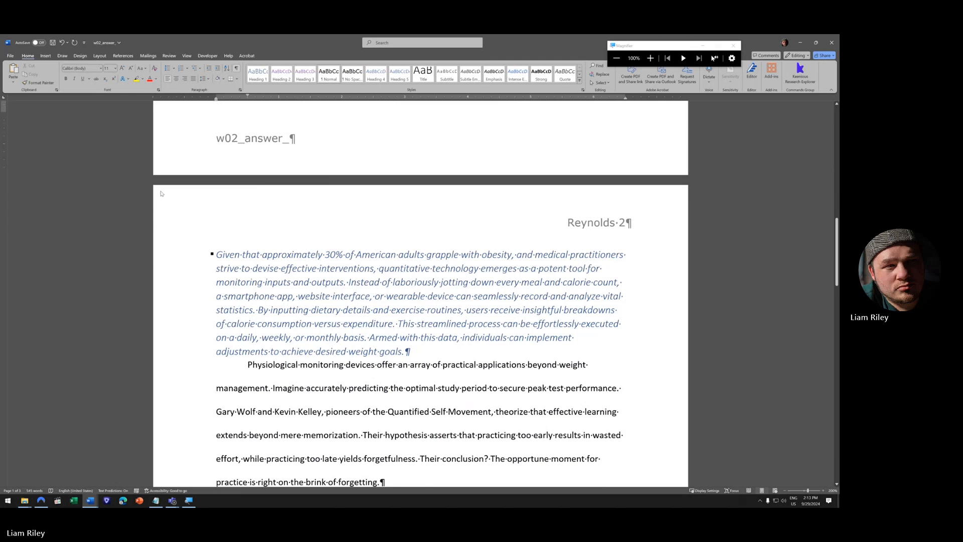
pyautogui.scroll(3, 281, 251)
pyautogui.scroll(-1, 288, 303)
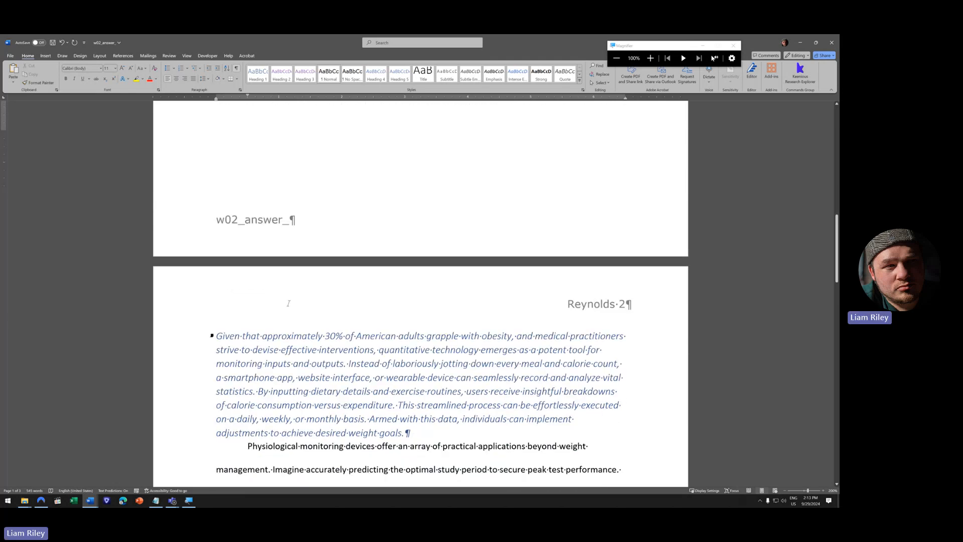
pyautogui.scroll(-1, 288, 303)
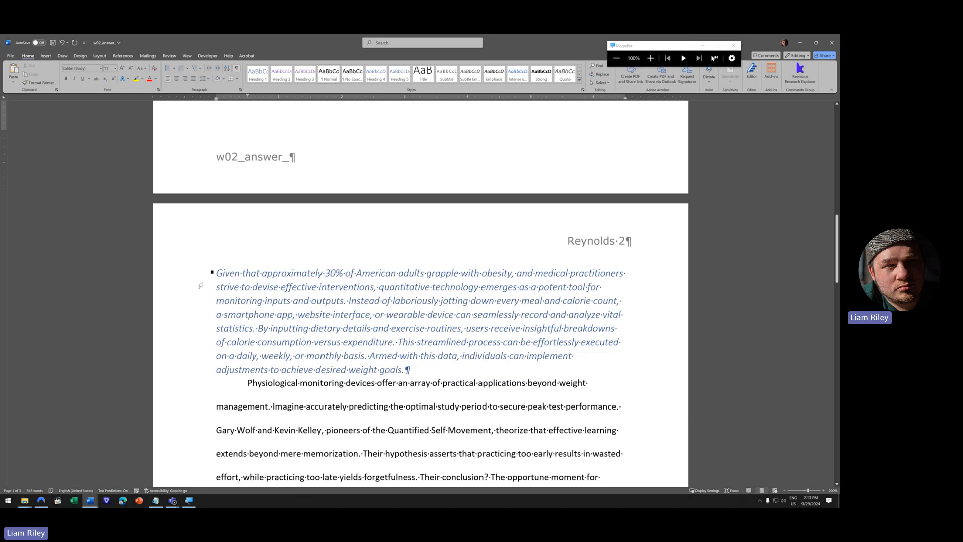
# - Try applying the Normal style to the blue italic paragraph beginning "Given that approximately 30%", and undo it
pyautogui.moveTo(190, 274); pyautogui.dragTo(187, 373)
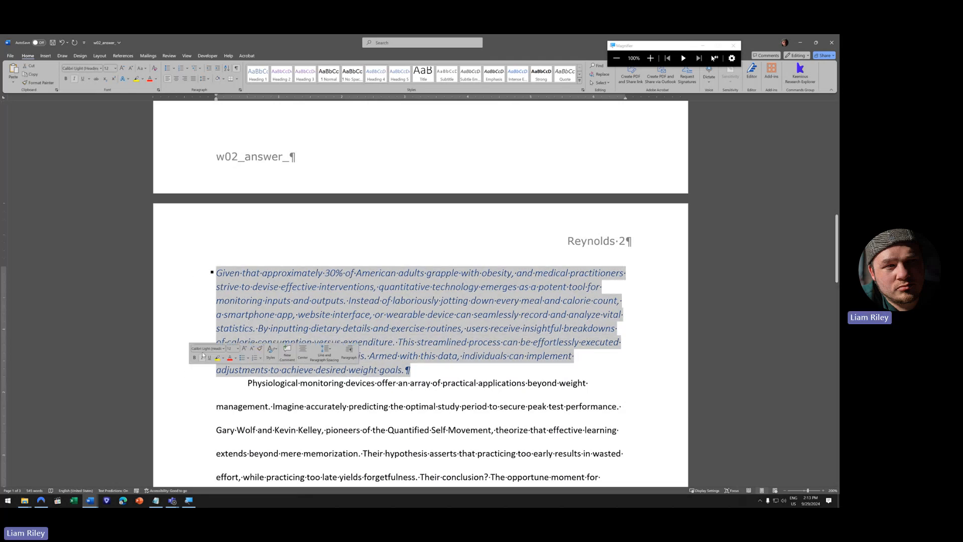
pyautogui.click(327, 79)
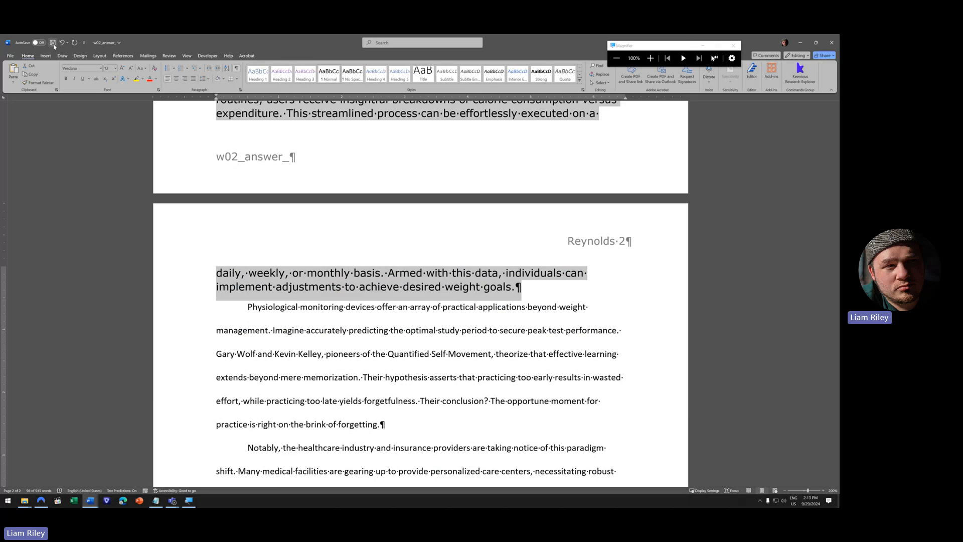
pyautogui.click(63, 43)
pyautogui.click(63, 43)
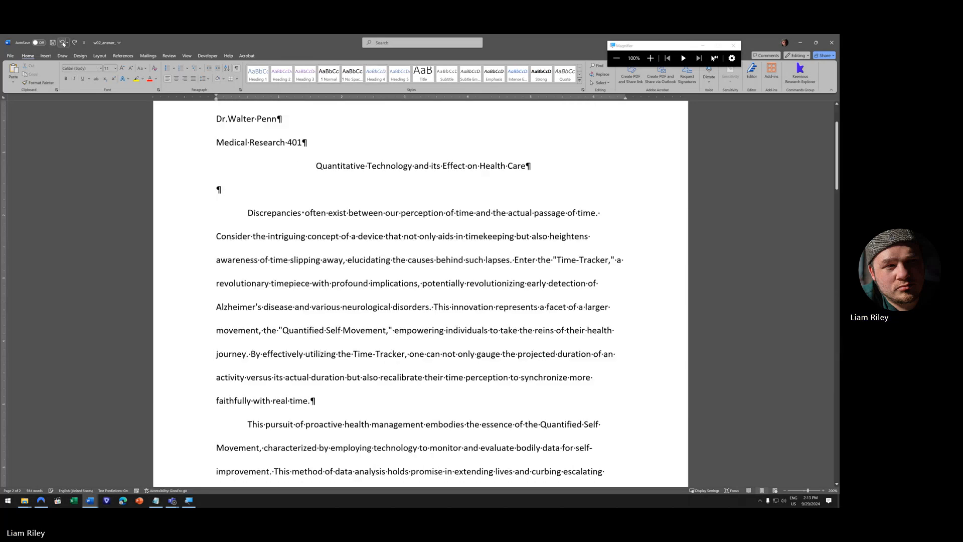
# - Undo the earlier changes that turned the paragraph beginning "Given that approximately 30%" blue and italic
pyautogui.scroll(-3, 129, 240)
pyautogui.scroll(-5, 130, 240)
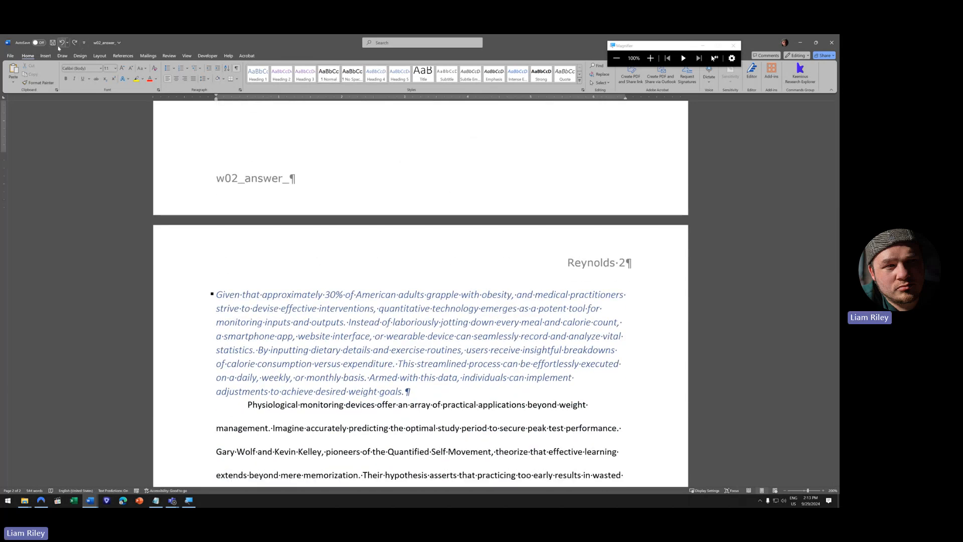
pyautogui.click(63, 45)
pyautogui.click(63, 45)
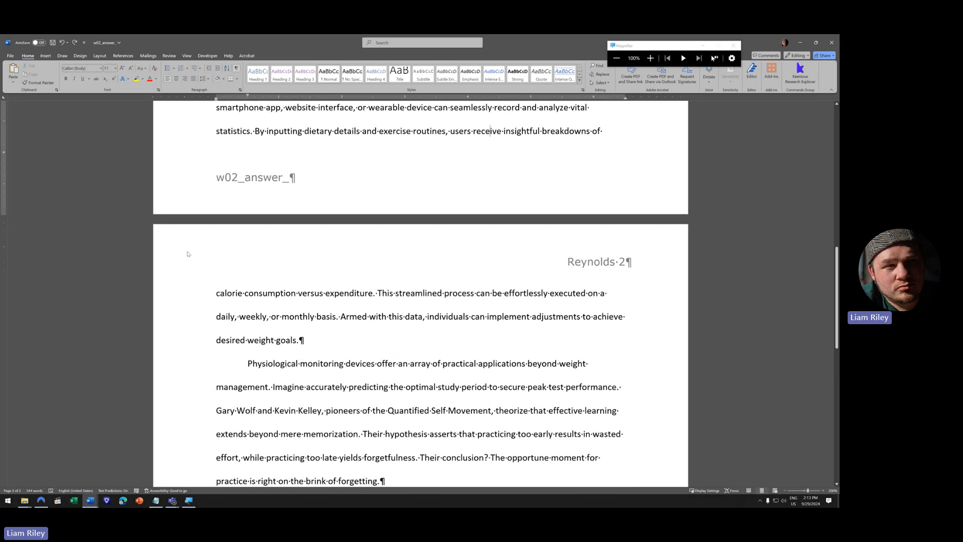
# - Examine the restored body formatting and locate the third body paragraph, beginning "Given that approximately 30%"
pyautogui.scroll(10, 185, 257)
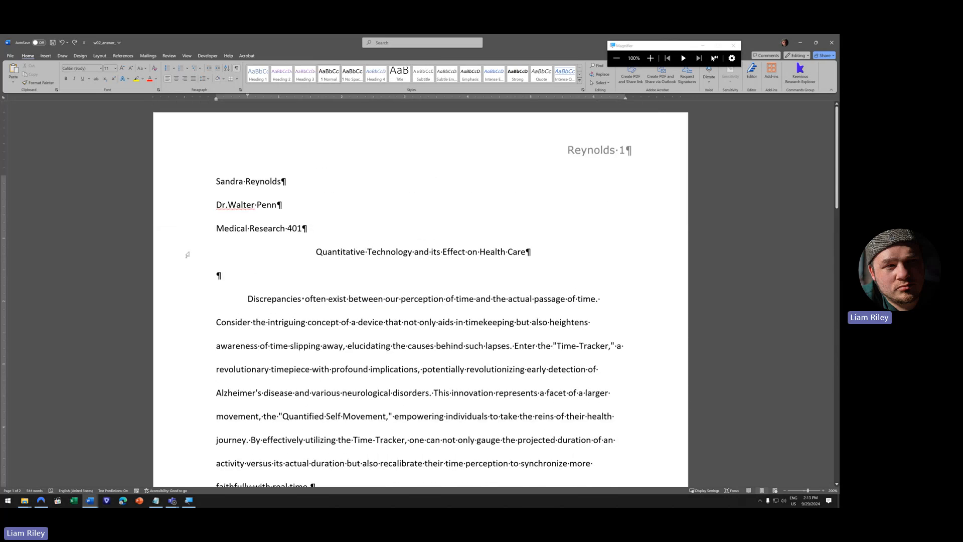
pyautogui.scroll(-6, 184, 257)
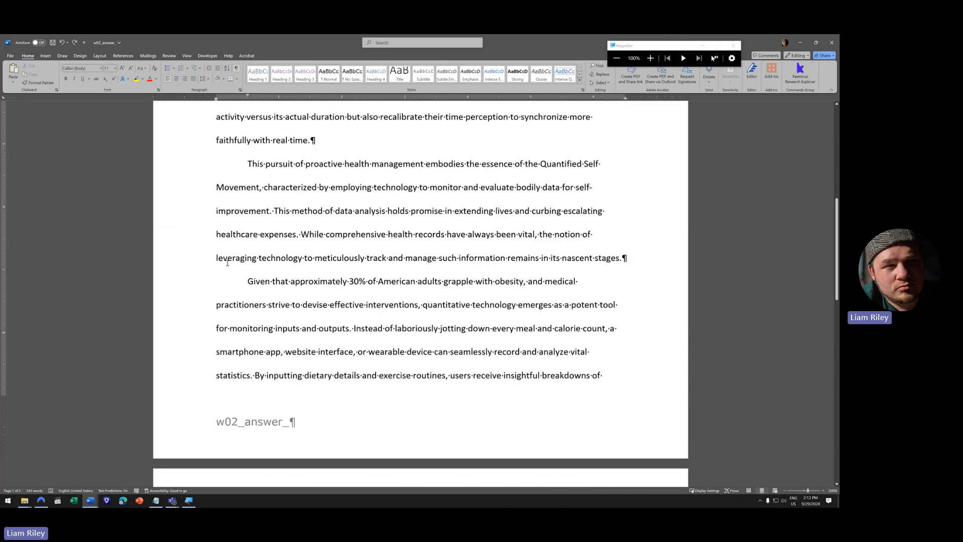
pyautogui.scroll(-4, 227, 262)
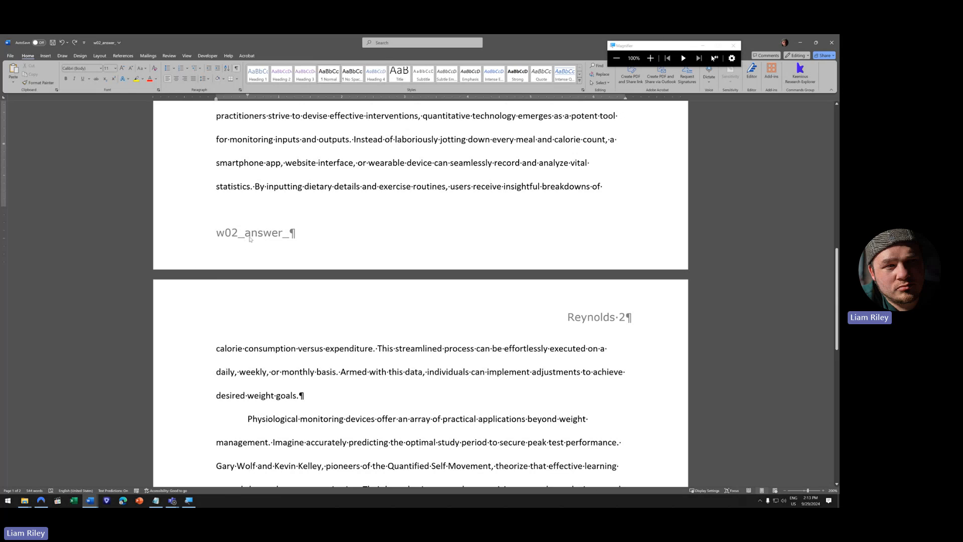
pyautogui.scroll(11, 235, 250)
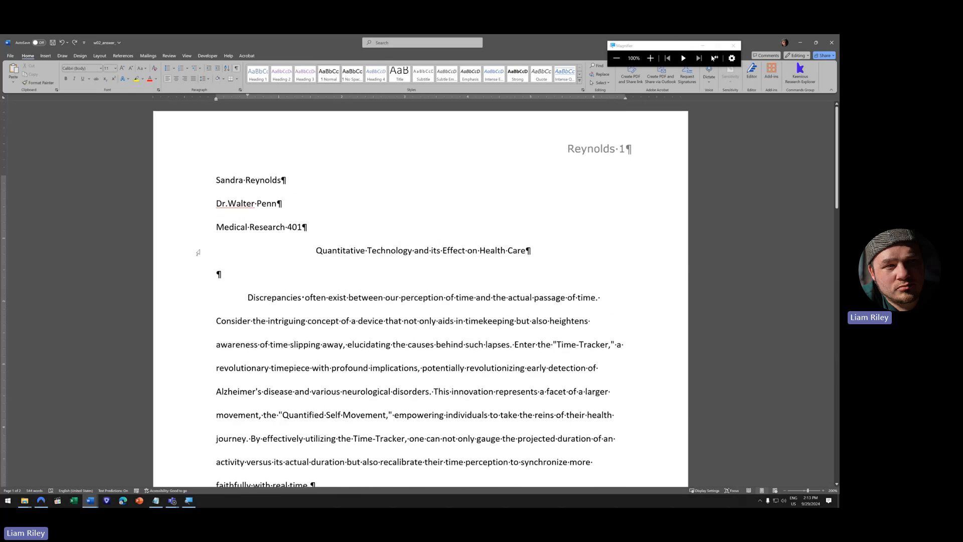
pyautogui.scroll(-6, 199, 252)
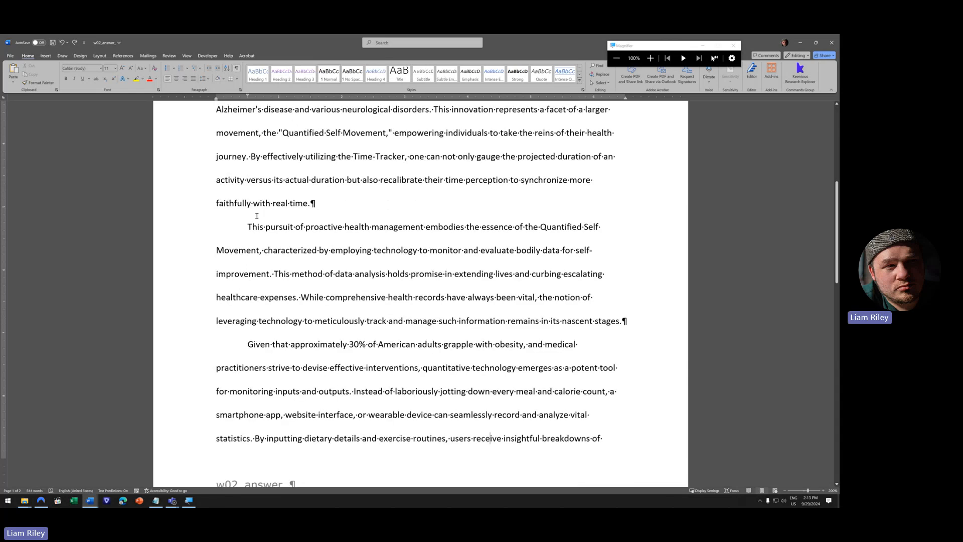
pyautogui.scroll(-2, 234, 277)
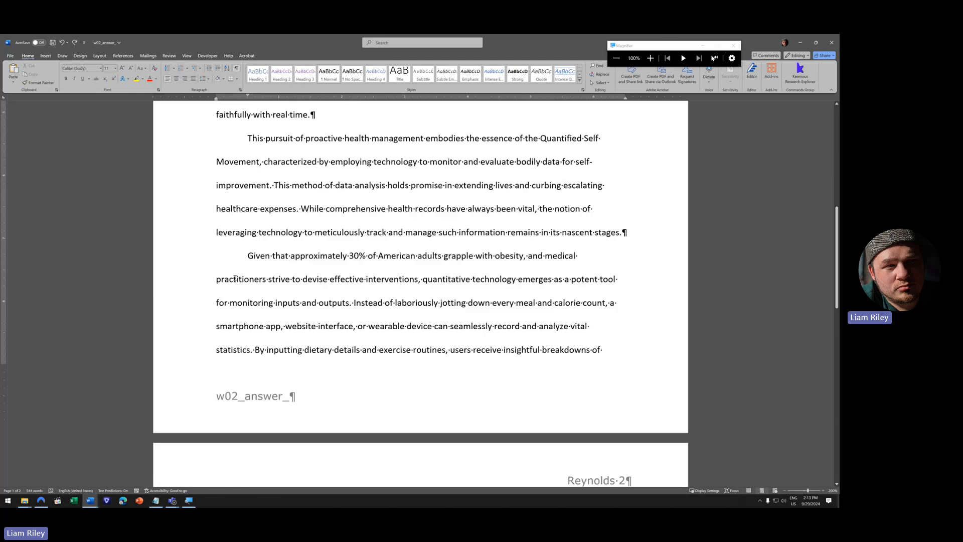
pyautogui.moveTo(200, 251); pyautogui.dragTo(190, 341)
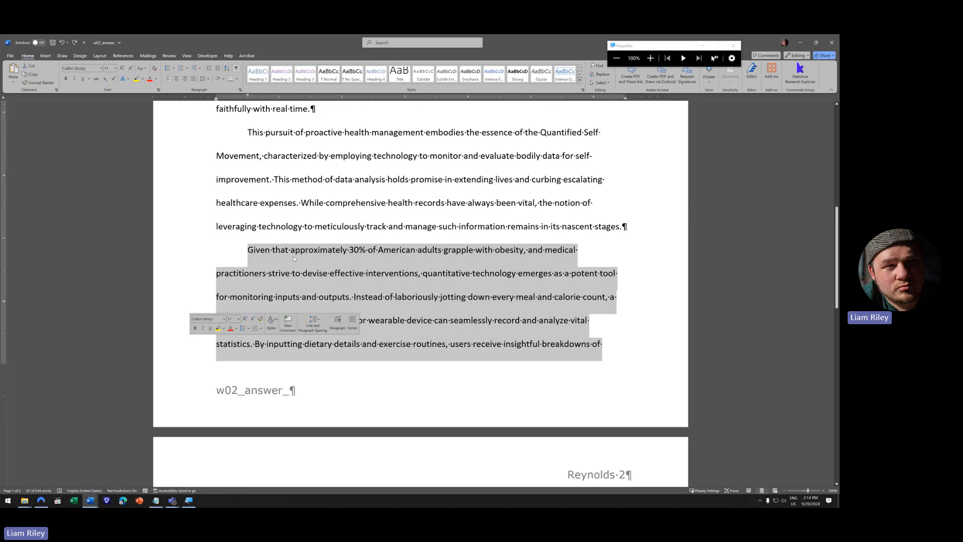
pyautogui.click(347, 258)
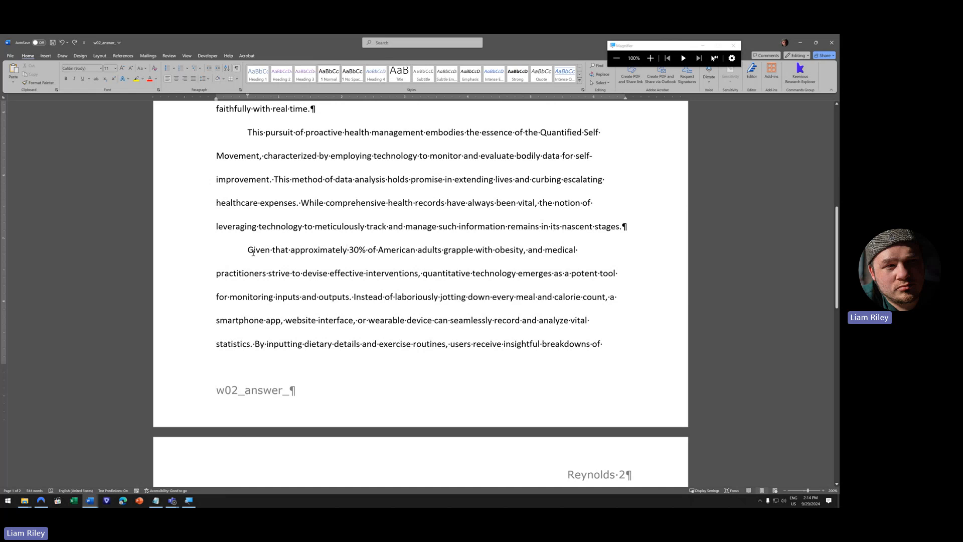
# - Insert a footnote after "inputs and outputs." at the end of the third body paragraph's first sentence
pyautogui.moveTo(253, 252); pyautogui.dragTo(341, 298)
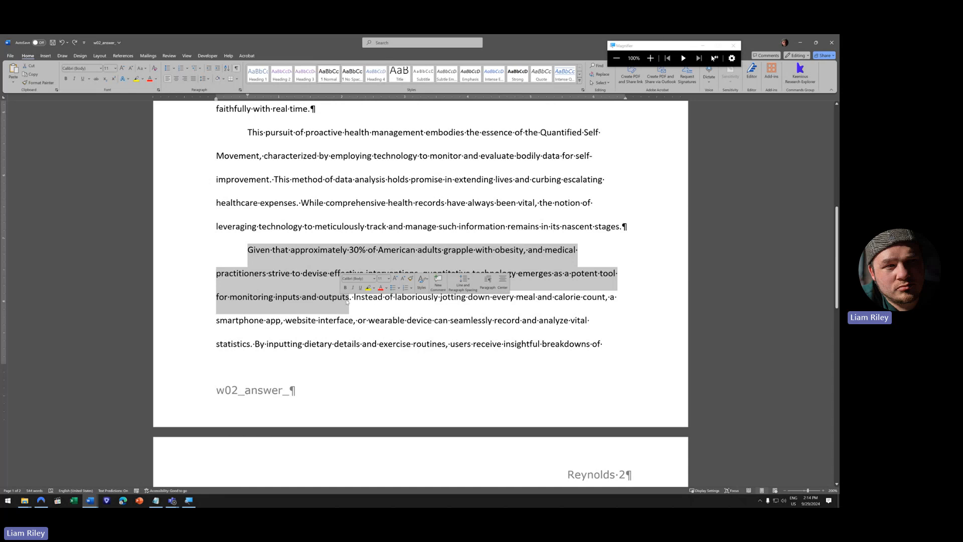
pyautogui.keyDown('ctrl'); pyautogui.scroll(9, 346, 300); pyautogui.keyUp('ctrl')
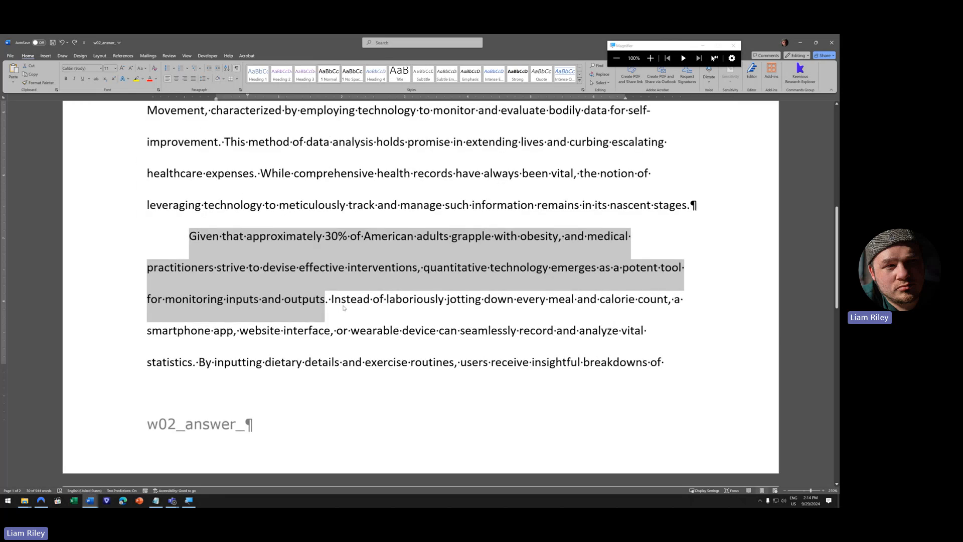
pyautogui.click(321, 301)
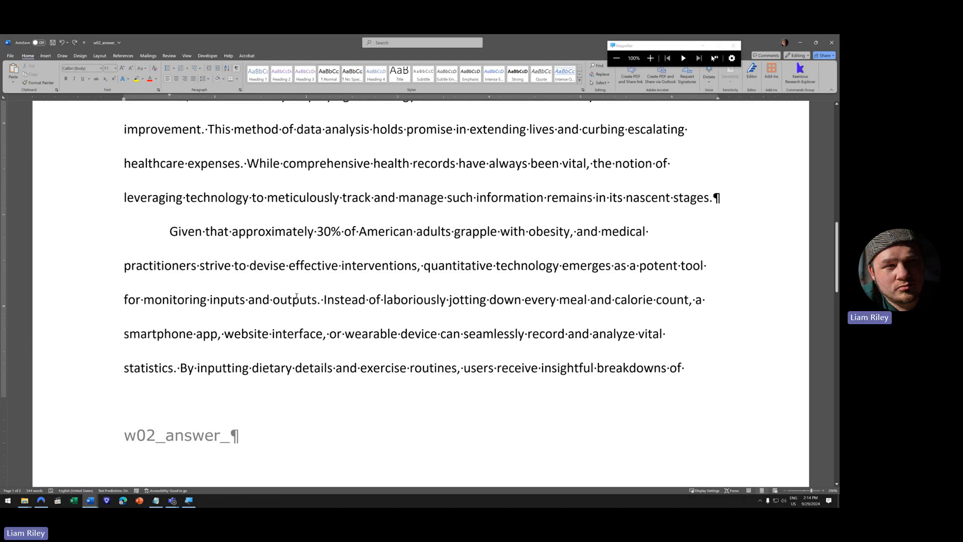
pyautogui.hotkey('alt', 's')
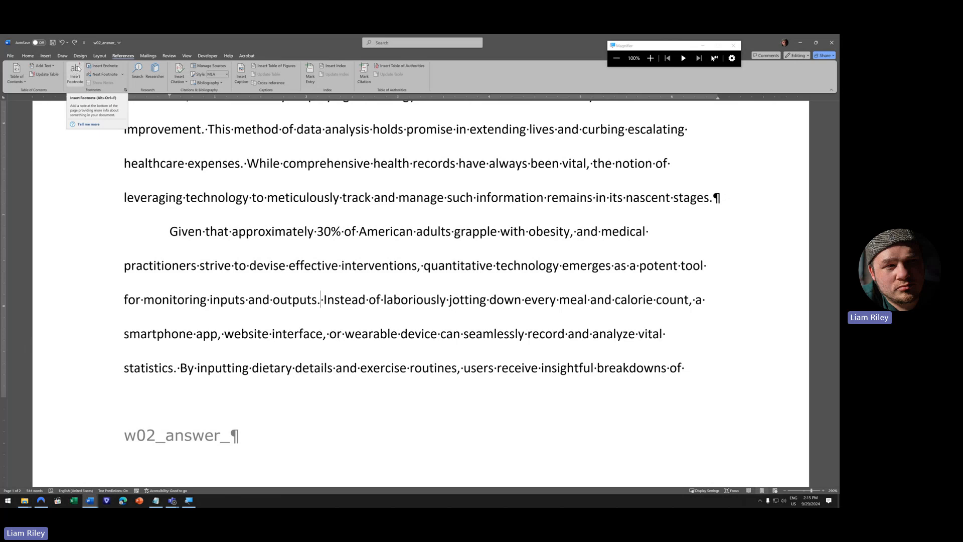
pyautogui.click(78, 73)
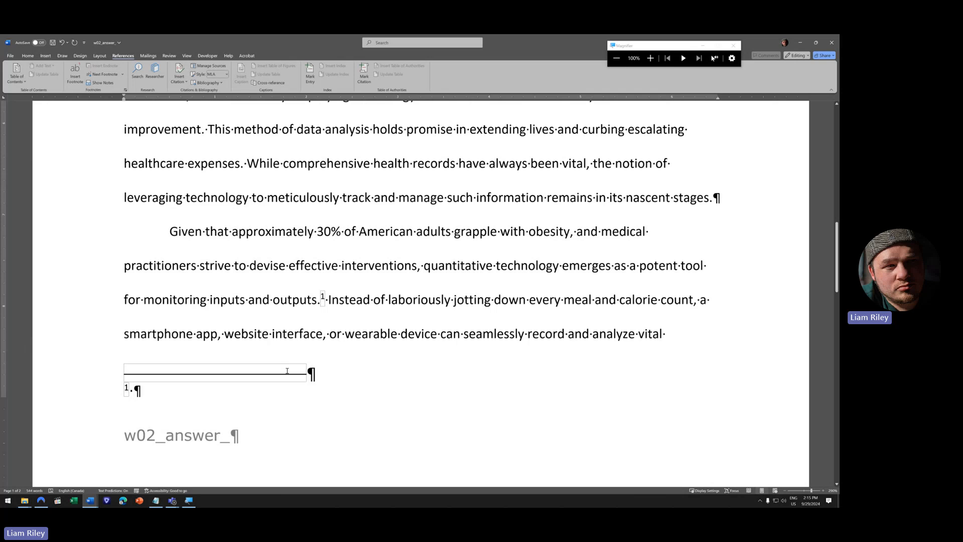
pyautogui.scroll(-3, 264, 329)
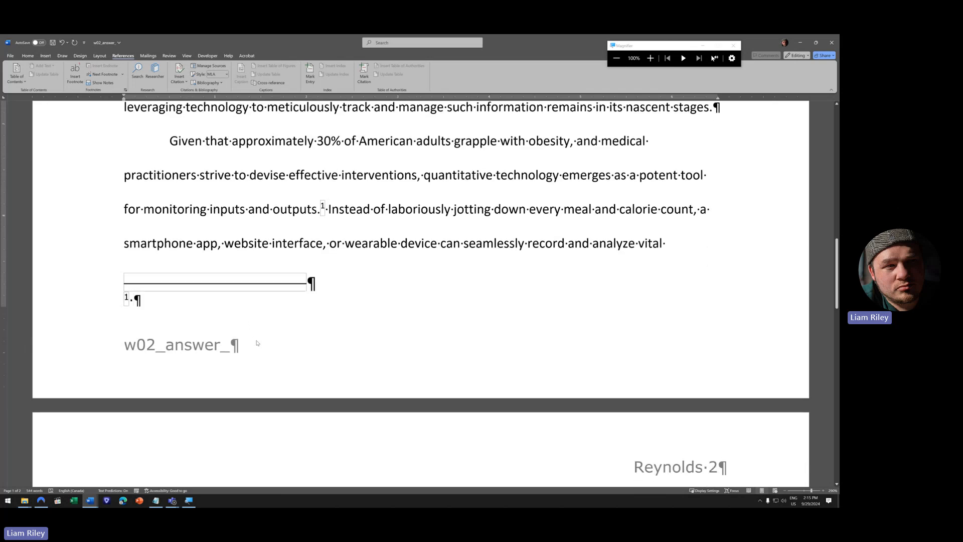
pyautogui.scroll(1, 256, 341)
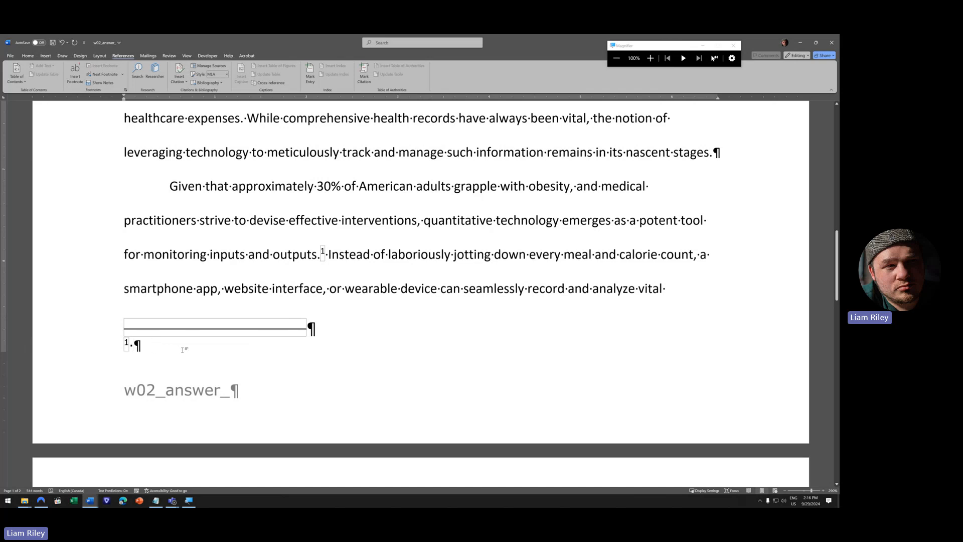
pyautogui.scroll(-3, 420, 336)
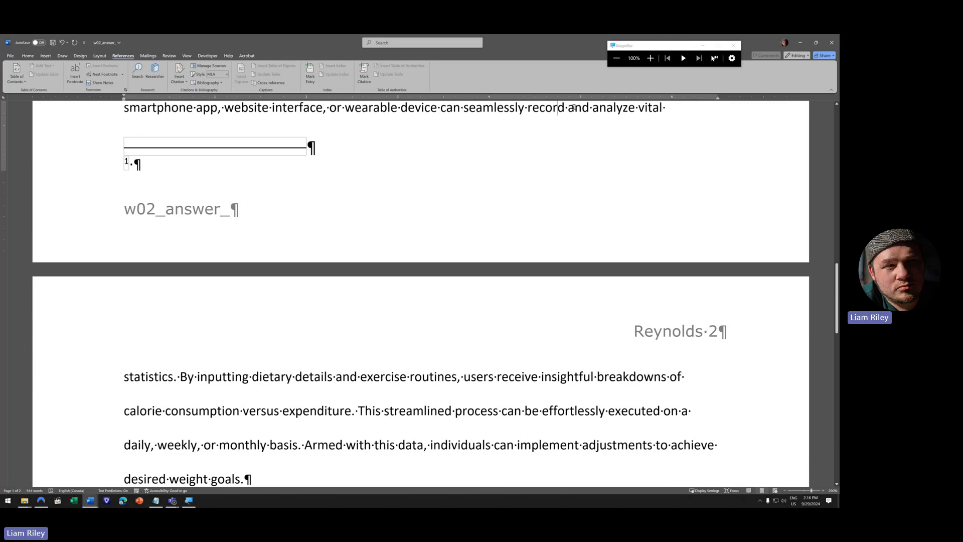
pyautogui.moveTo(558, 110); pyautogui.dragTo(599, 312)
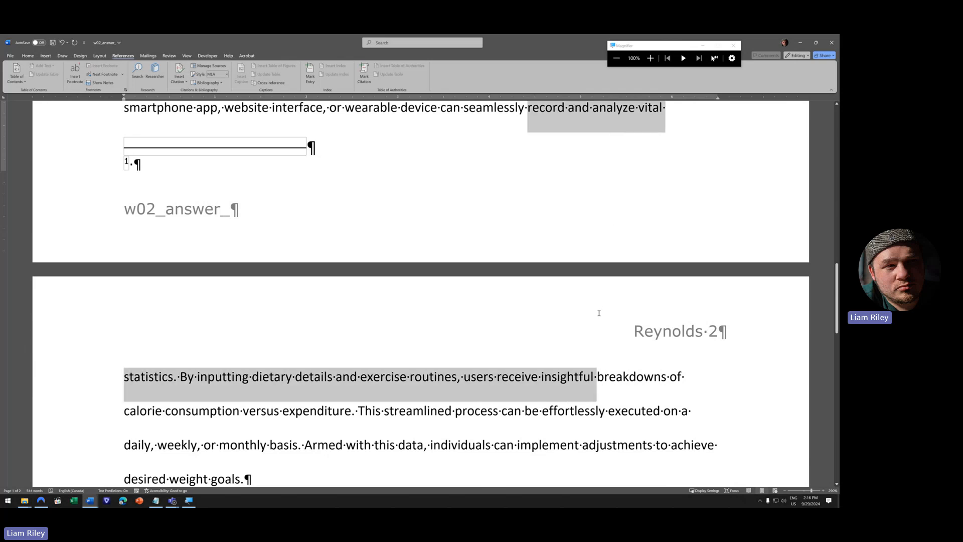
# - Enter the footnote text "According to the American Heart Association, one in three children between the ages of two and nineteen are overweight."
pyautogui.scroll(3, 370, 260)
pyautogui.click(213, 301)
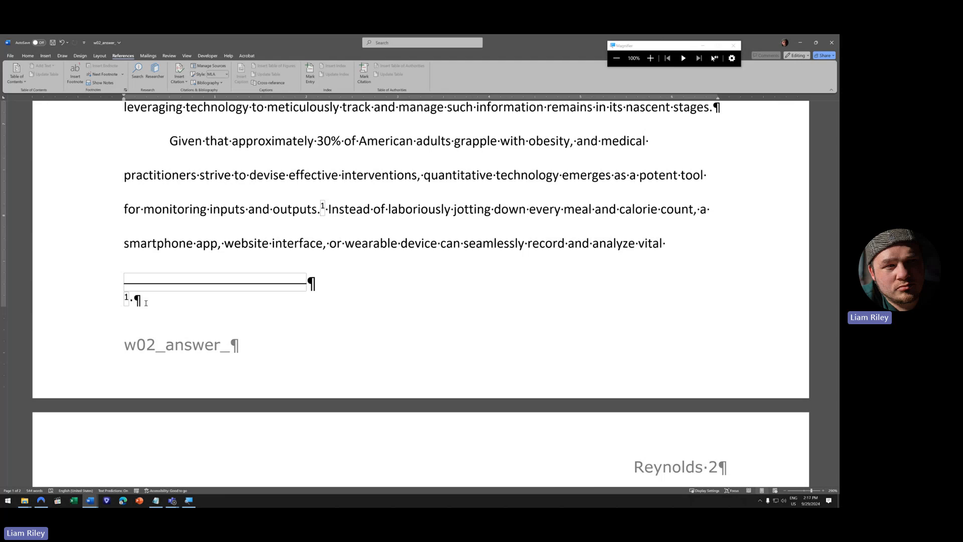
pyautogui.write('According t')
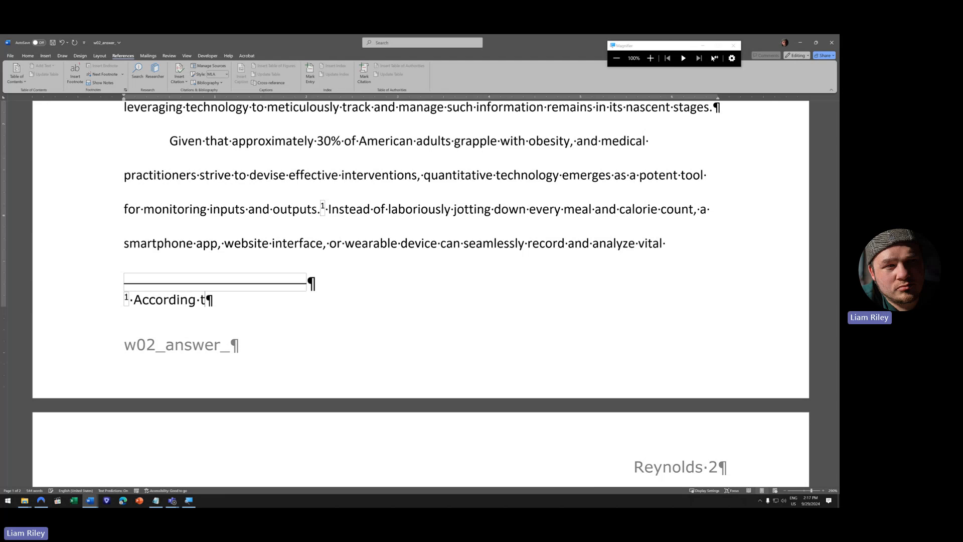
pyautogui.write('o the America')
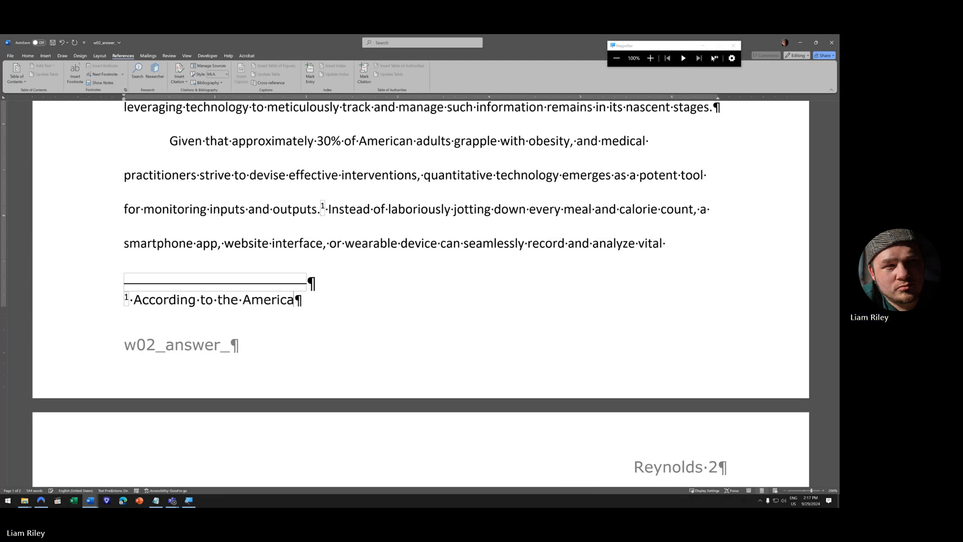
pyautogui.write('n Heart Ass')
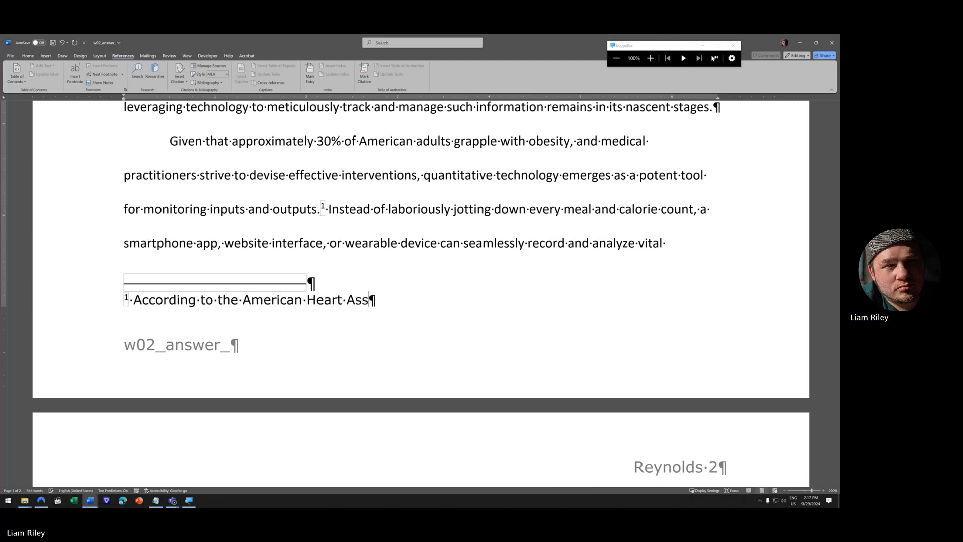
pyautogui.write('ociation')
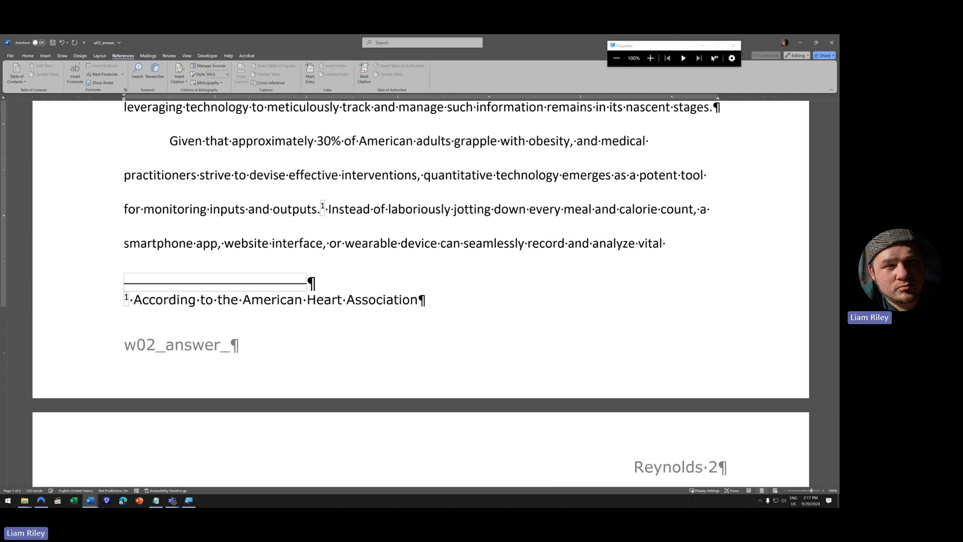
pyautogui.write(', one in th')
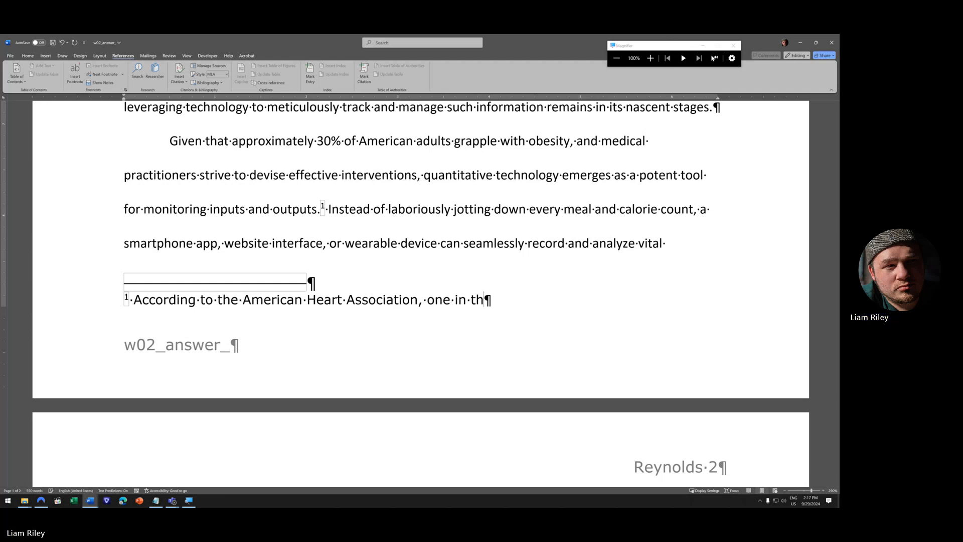
pyautogui.write('ree children ')
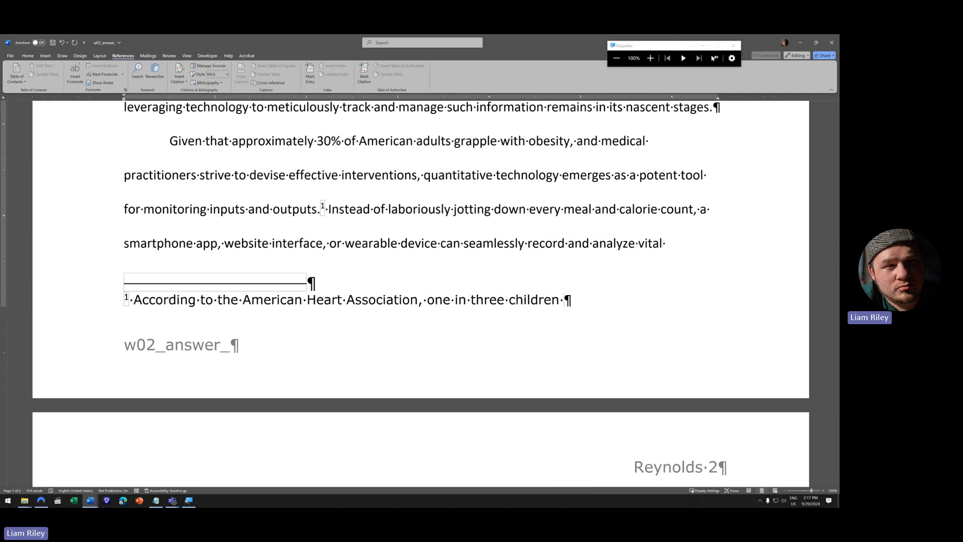
pyautogui.write('between the a')
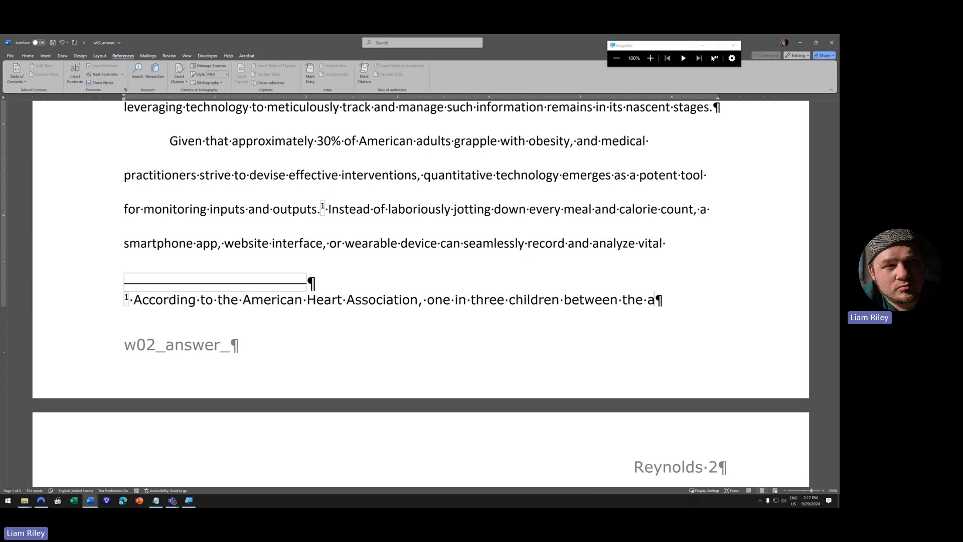
pyautogui.write('ges of two and n')
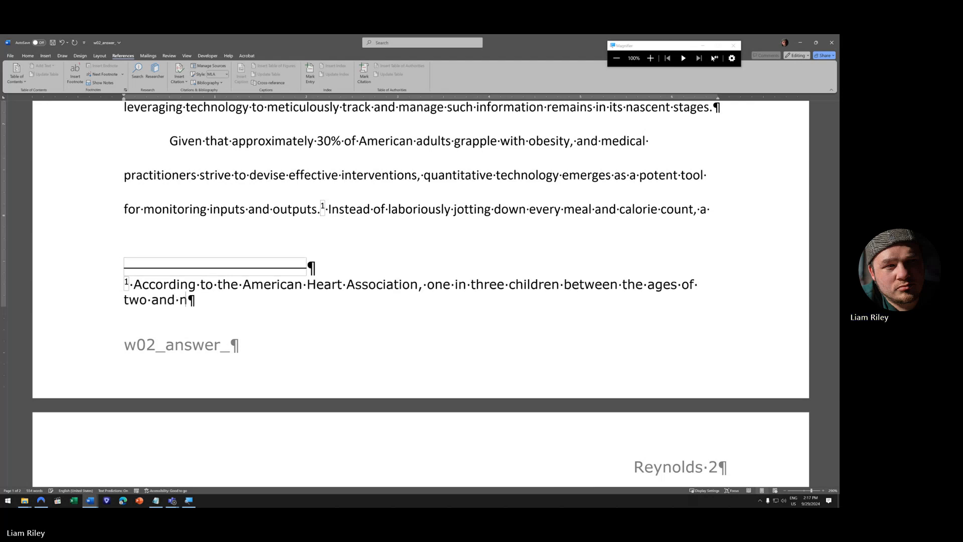
pyautogui.write('ineteen are over')
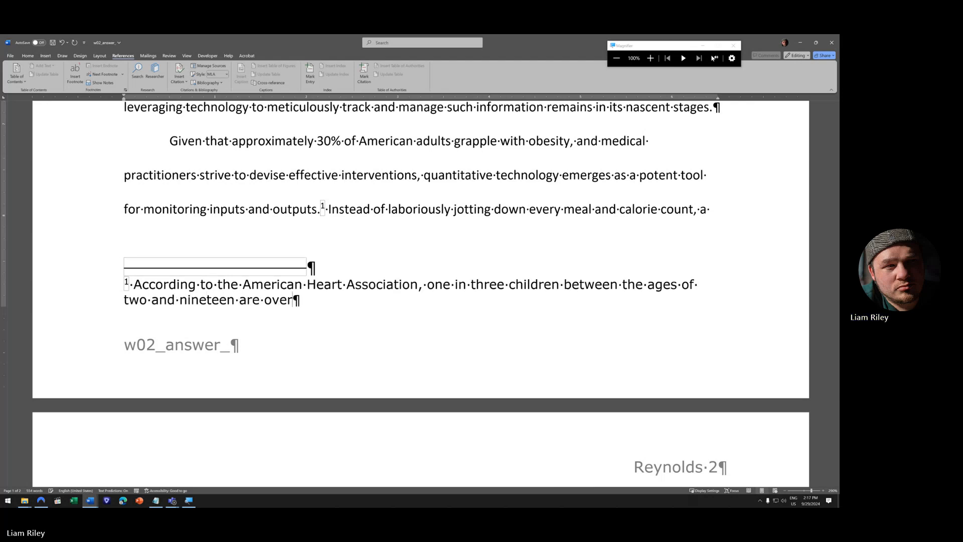
pyautogui.write('weight')
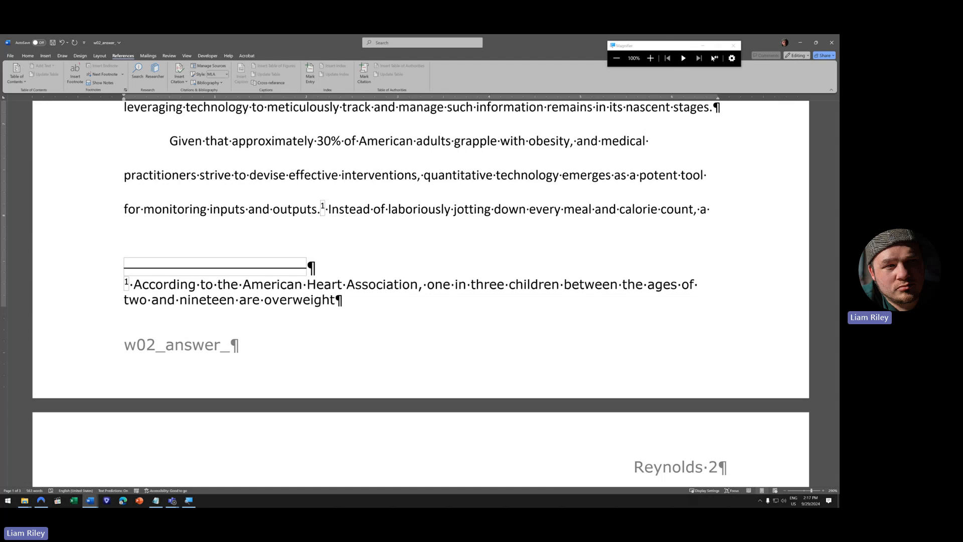
pyautogui.write('.')
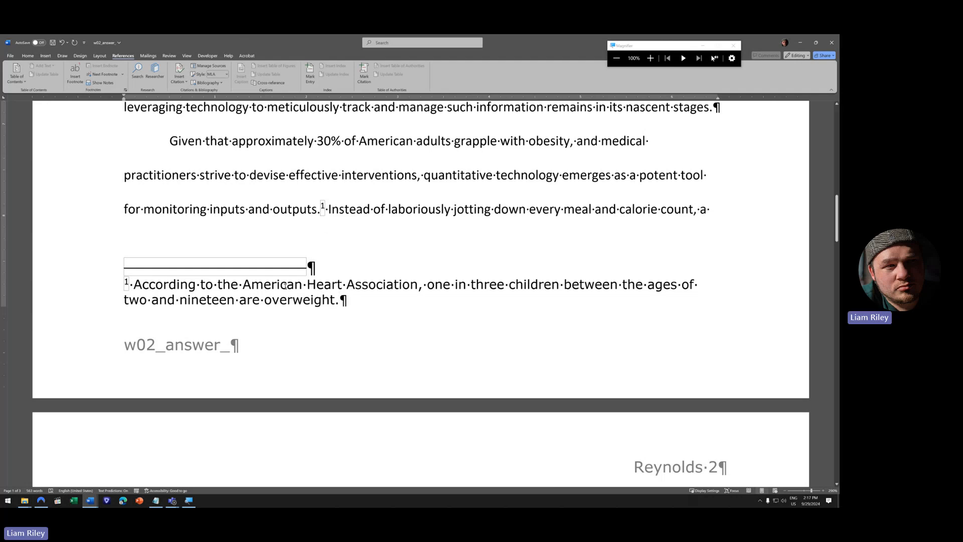
# - Examine the placement of footnote 1 above the first page's footer and how the body text continues onto page 2
pyautogui.scroll(-5, 285, 286)
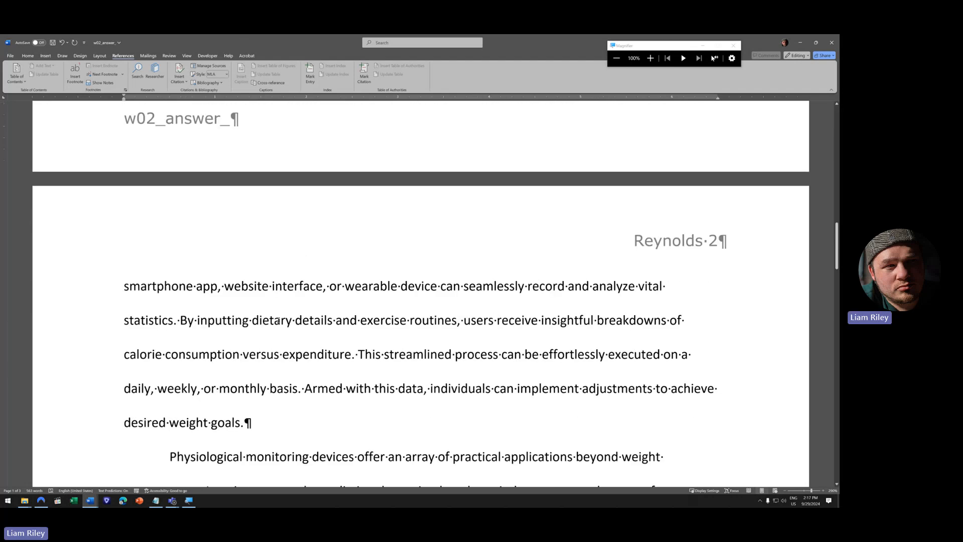
pyautogui.scroll(6, 277, 320)
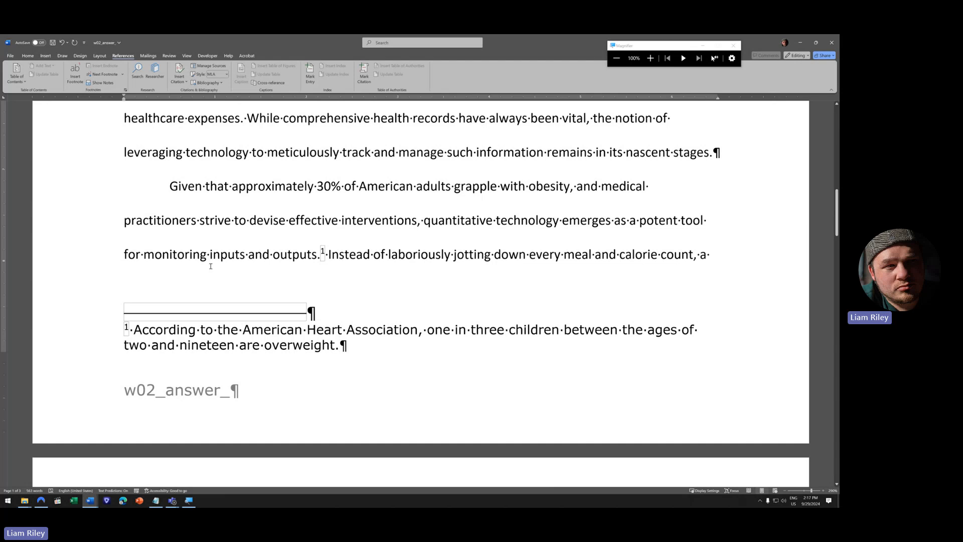
pyautogui.scroll(1, 273, 256)
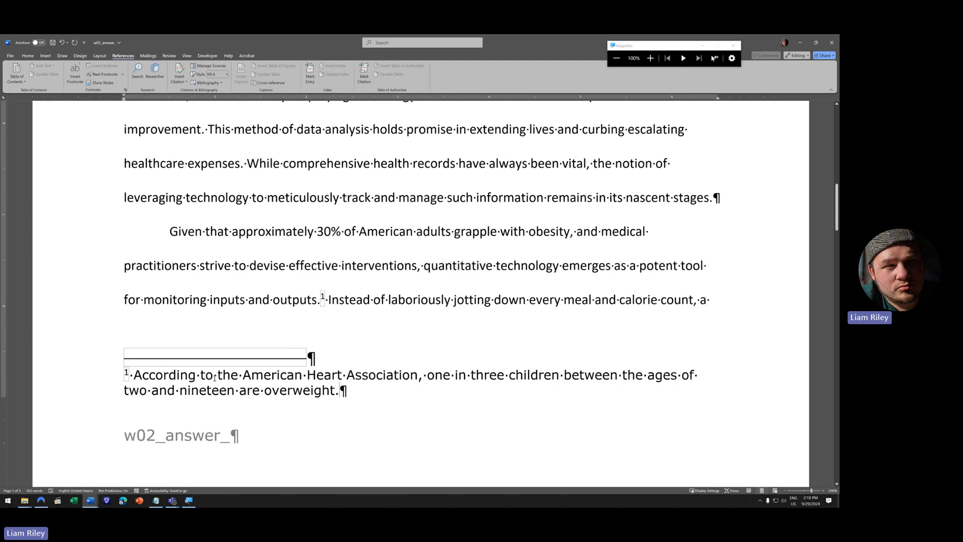
pyautogui.scroll(-5, 238, 320)
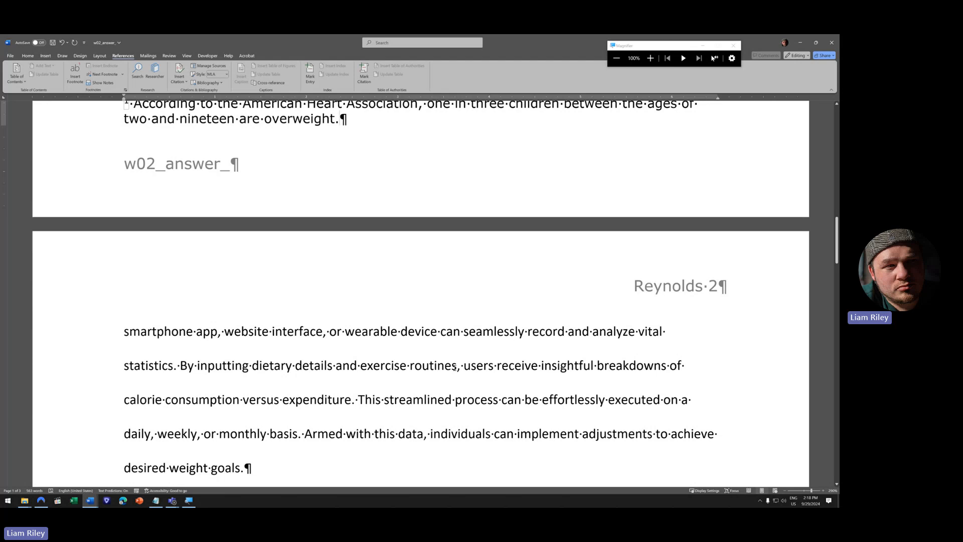
pyautogui.scroll(3, 149, 287)
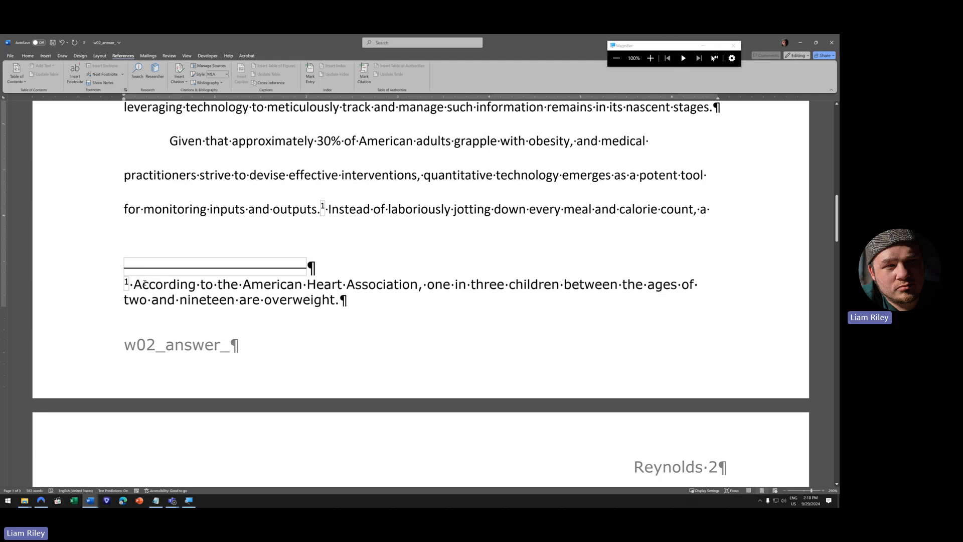
pyautogui.scroll(-5, 188, 265)
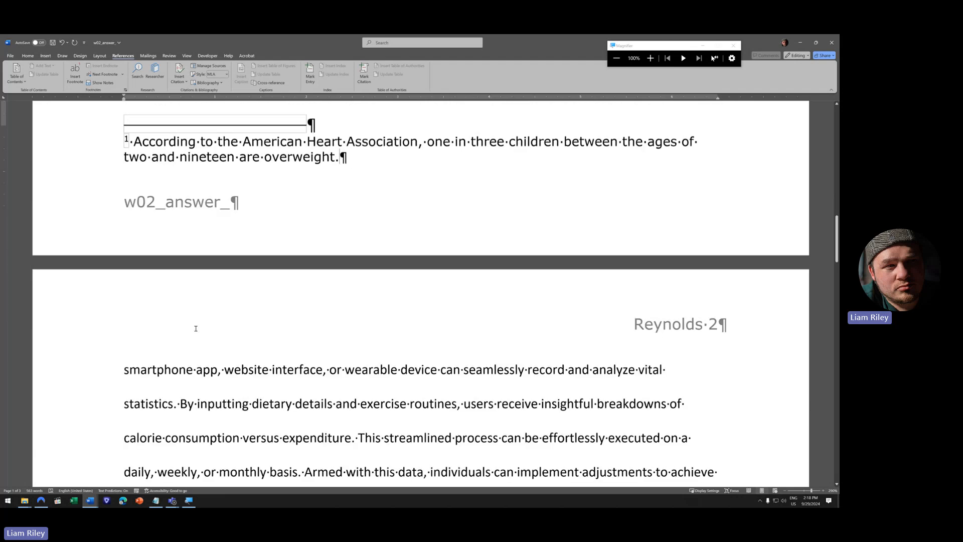
pyautogui.scroll(2, 144, 272)
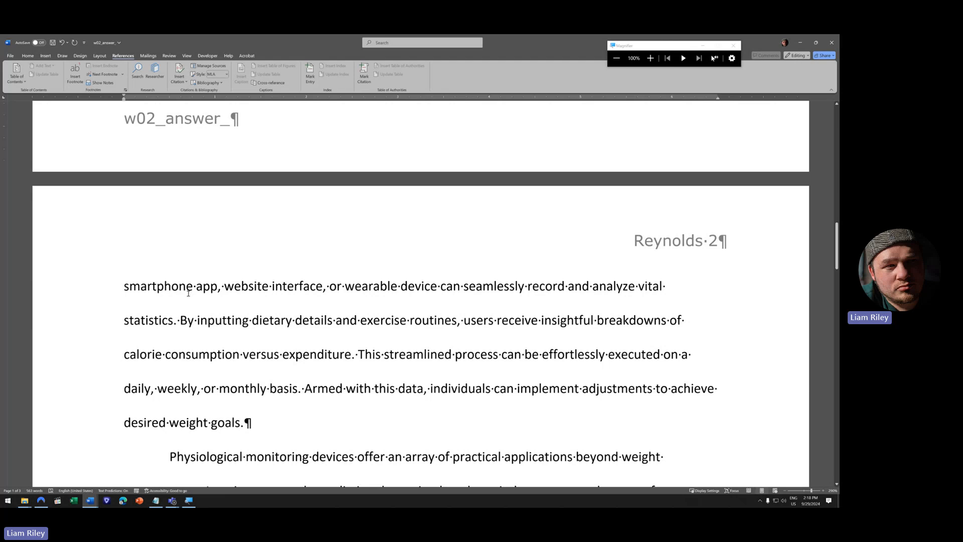
pyautogui.scroll(10, 188, 293)
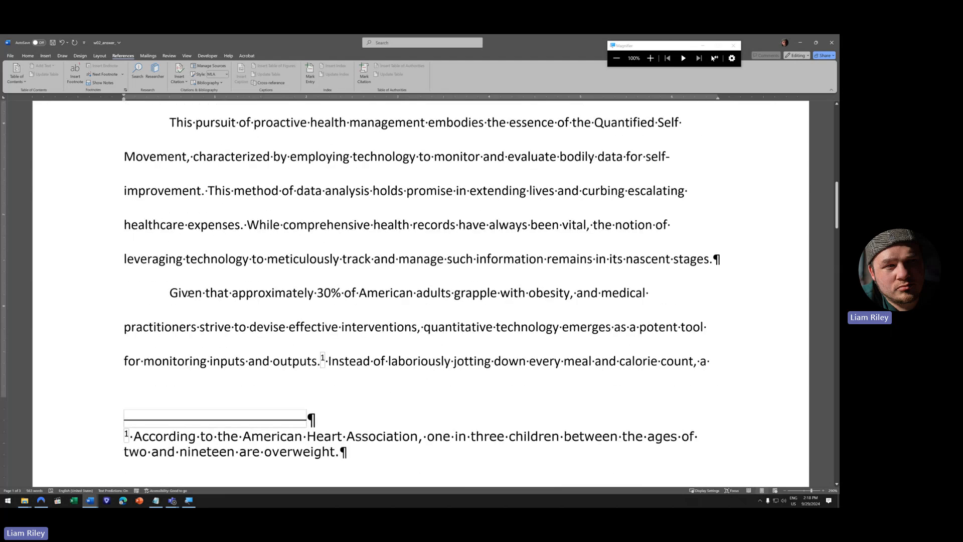
pyautogui.scroll(-2, 189, 293)
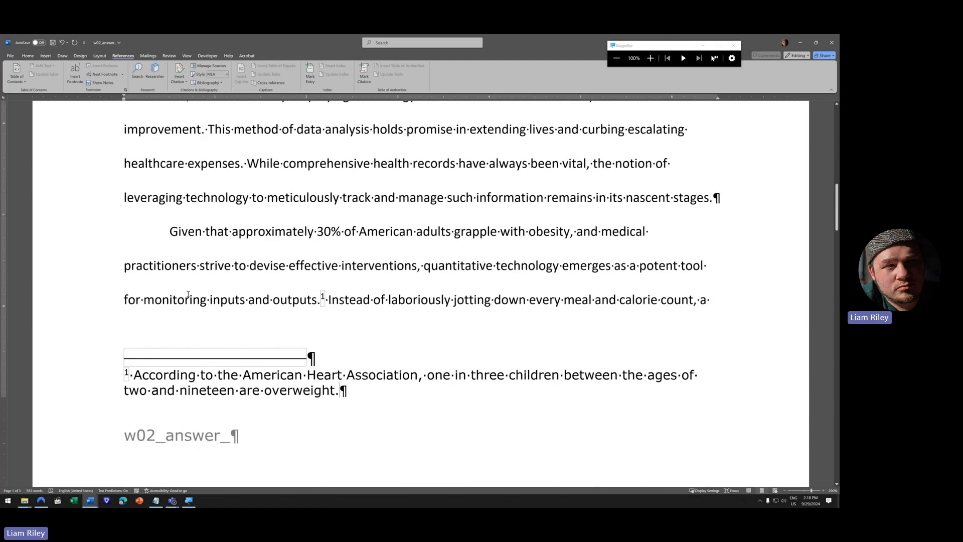
pyautogui.scroll(-10, 188, 295)
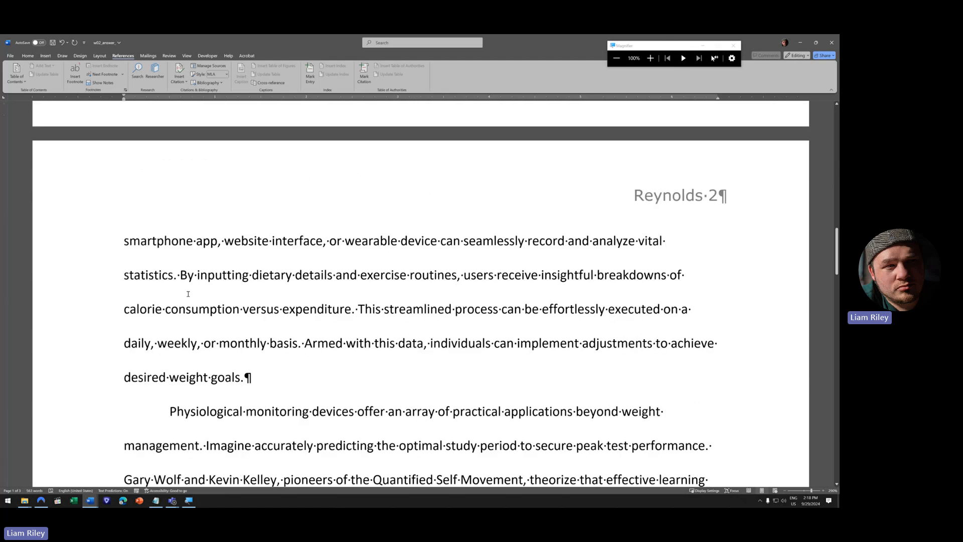
pyautogui.scroll(8, 188, 294)
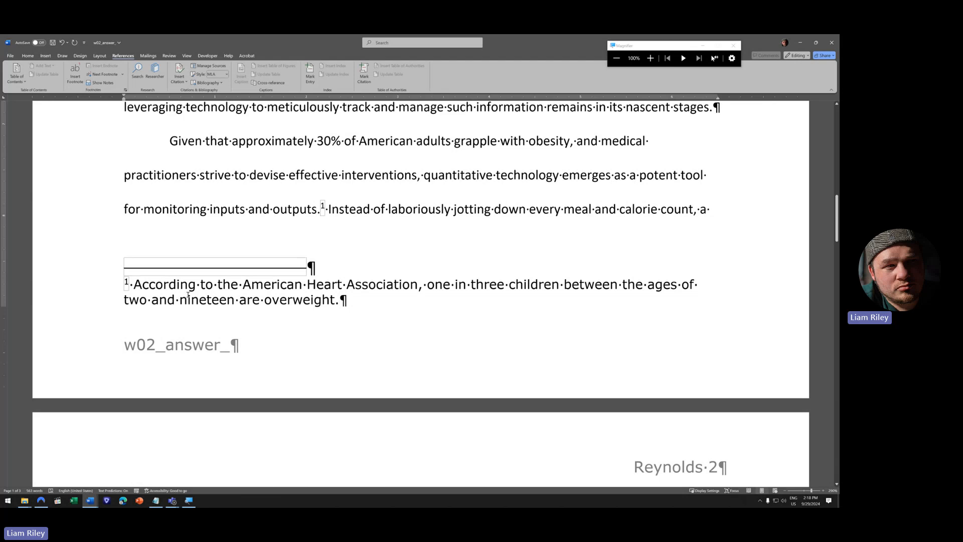
pyautogui.scroll(2, 187, 295)
pyautogui.scroll(1, 187, 296)
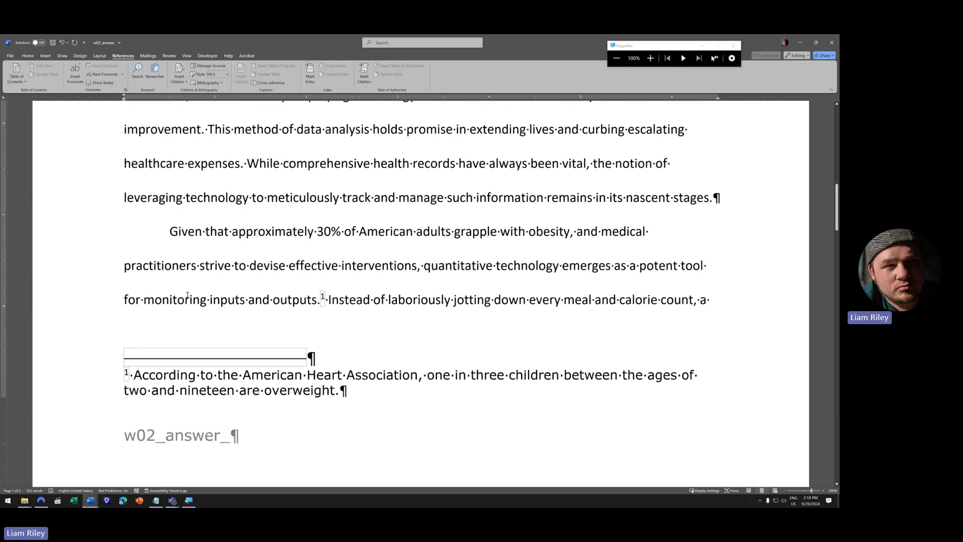
pyautogui.scroll(-4, 187, 295)
pyautogui.doubleClick(313, 374)
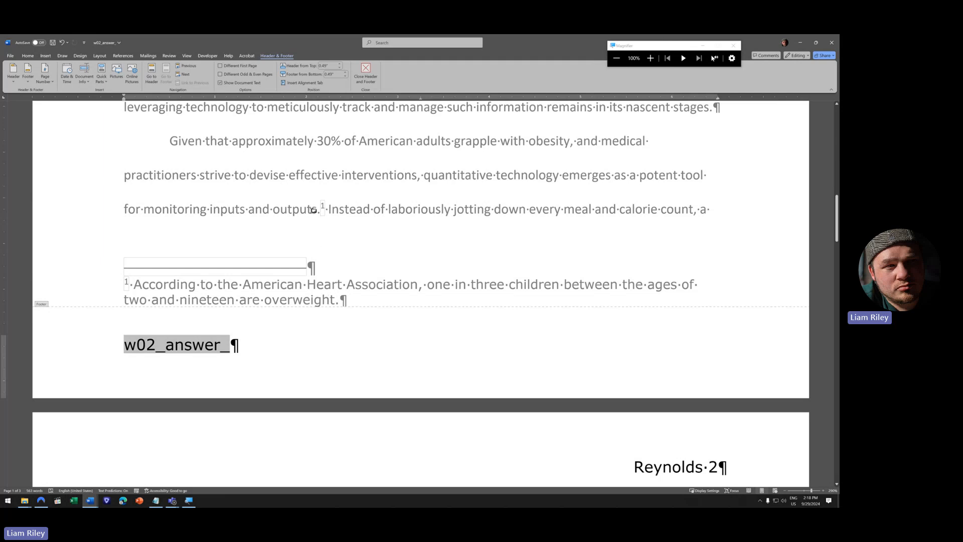
pyautogui.moveTo(313, 210)
pyautogui.scroll(2, 238, 233)
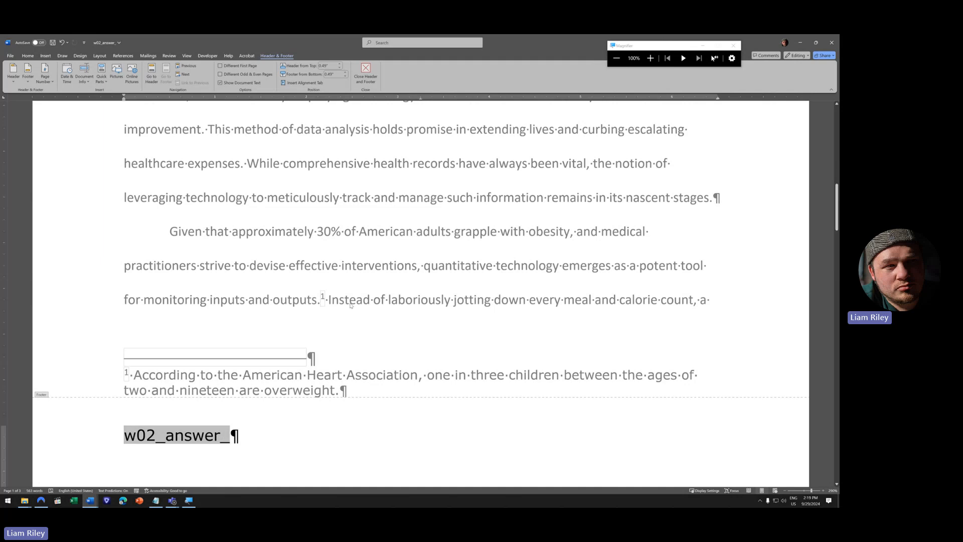
pyautogui.moveTo(323, 304)
pyautogui.scroll(-2, 319, 302)
pyautogui.scroll(-1, 319, 302)
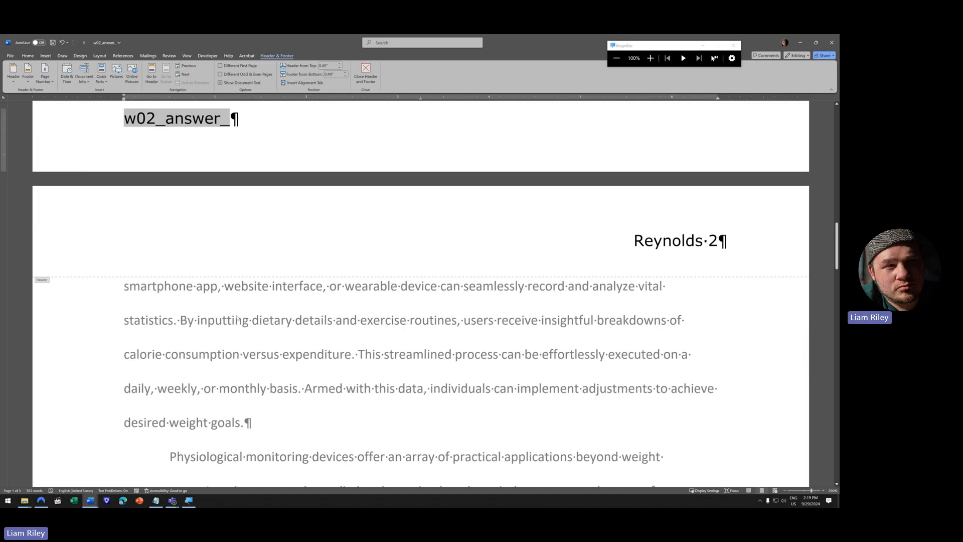
pyautogui.scroll(7, 251, 311)
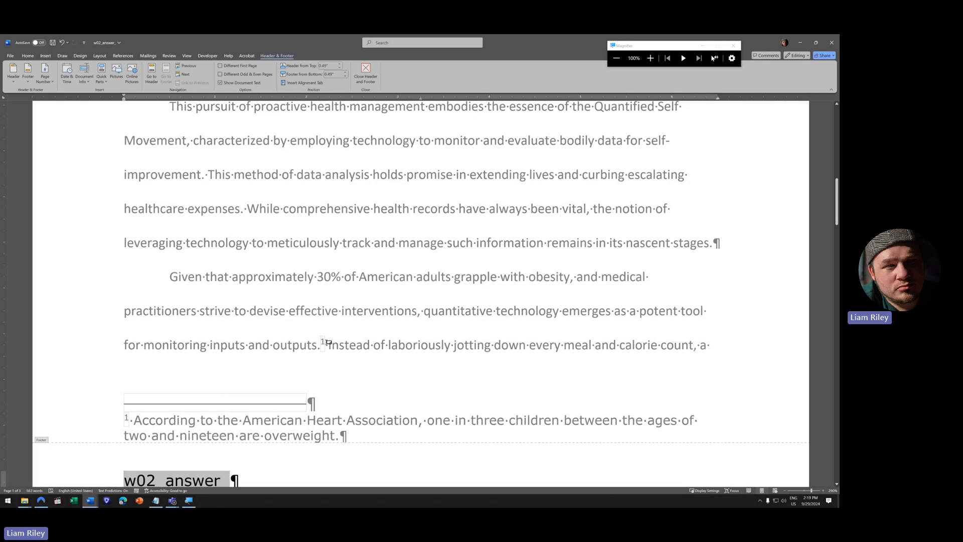
pyautogui.moveTo(328, 342)
pyautogui.press('Escape')
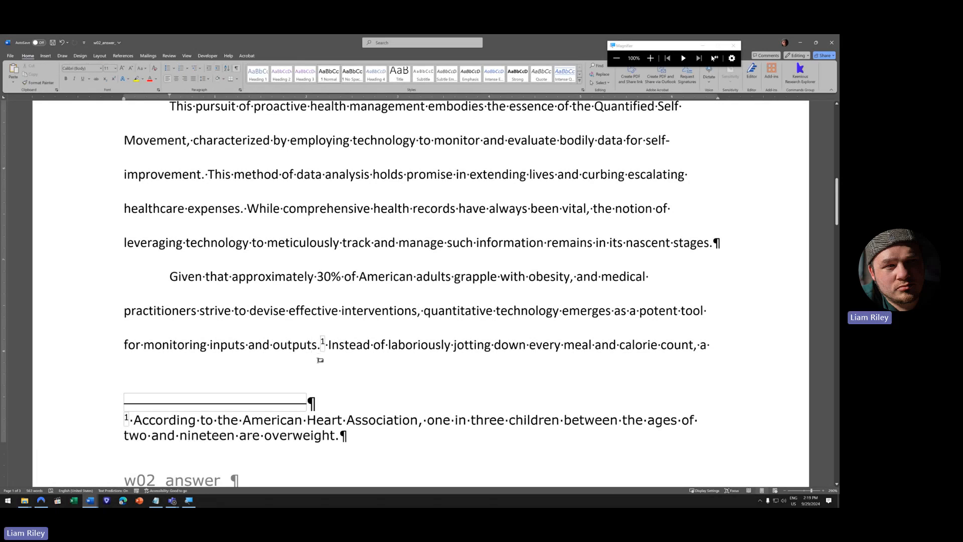
# - Review the first page's body text from the title down to the footnote reference after "inputs and outputs."
pyautogui.moveTo(315, 361)
pyautogui.scroll(3, 330, 371)
pyautogui.scroll(2, 330, 373)
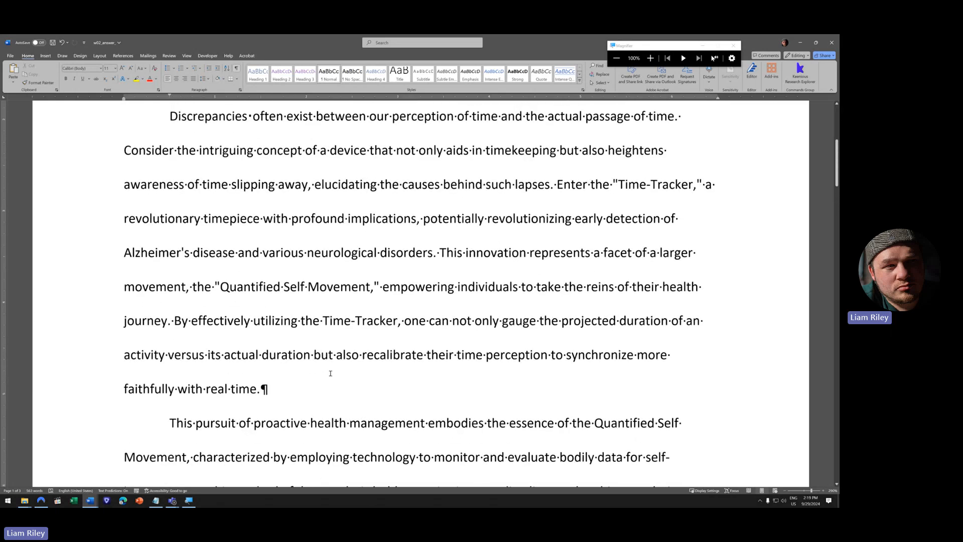
pyautogui.scroll(1, 330, 373)
pyautogui.scroll(-4, 332, 372)
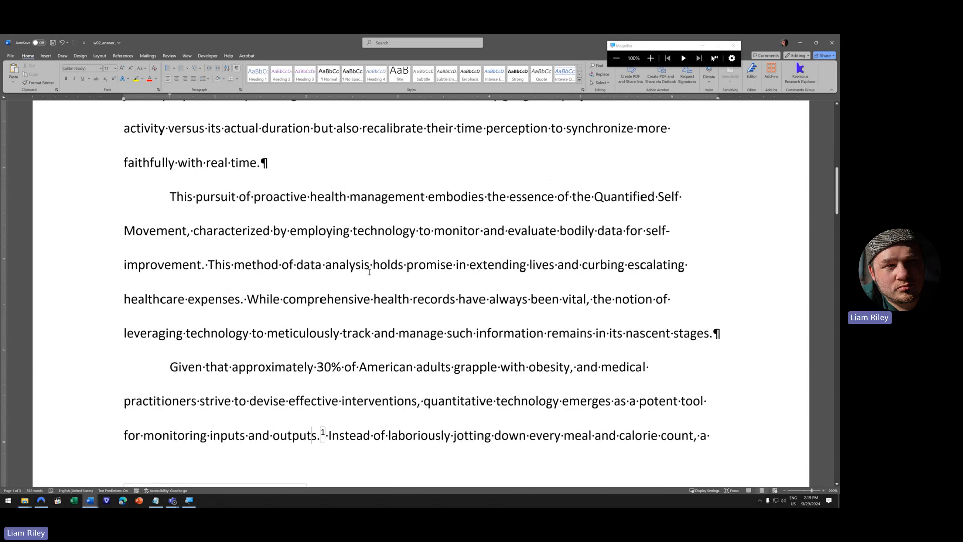
pyautogui.scroll(3, 331, 301)
pyautogui.scroll(1, 330, 301)
pyautogui.scroll(-3, 321, 351)
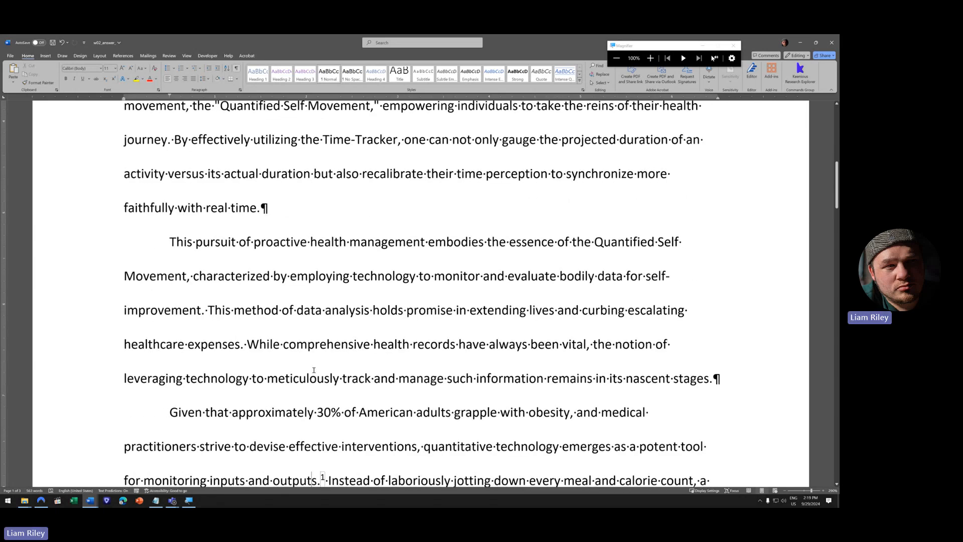
pyautogui.scroll(-2, 314, 370)
pyautogui.scroll(-1, 314, 370)
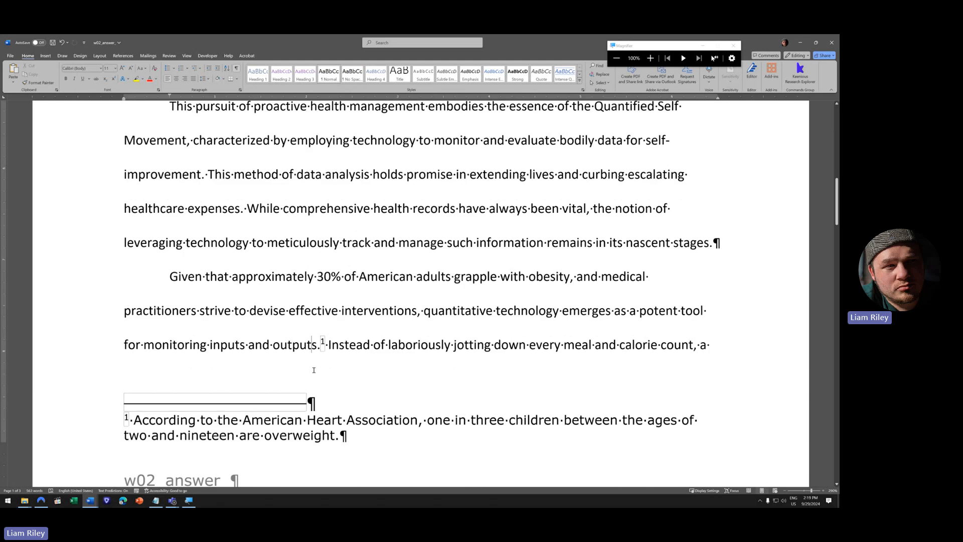
pyautogui.scroll(10, 312, 355)
pyautogui.scroll(-5, 308, 355)
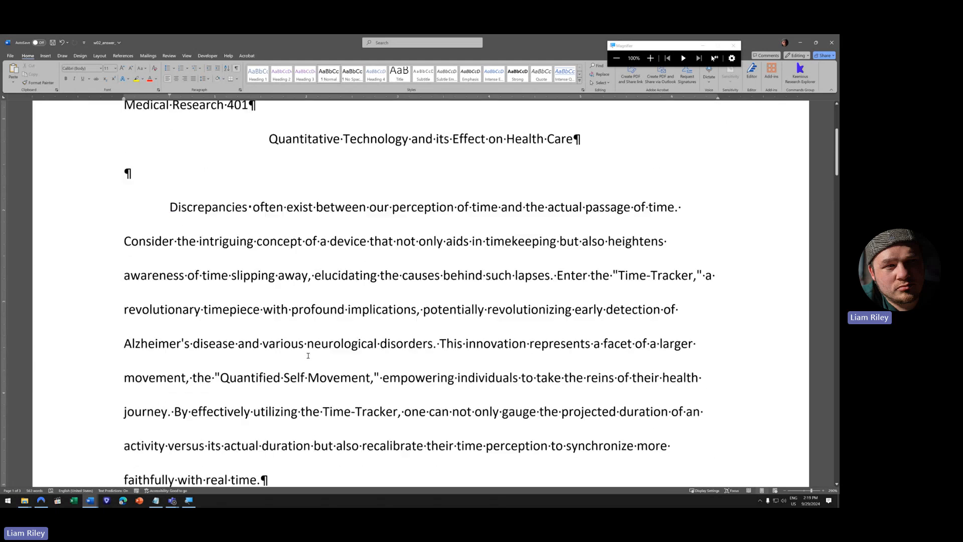
pyautogui.scroll(-5, 308, 355)
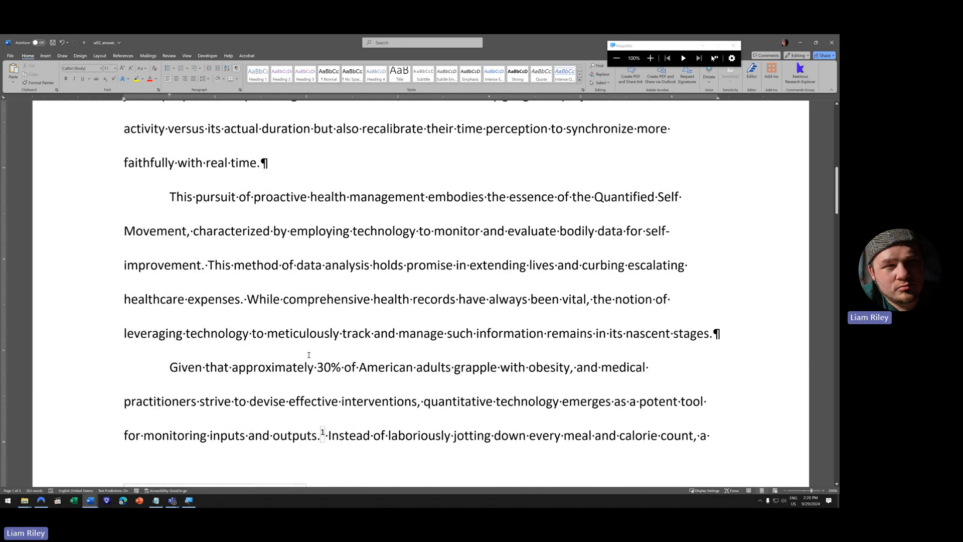
# - Examine footnote 1, its reference mark in the third body paragraph, the preceding paragraphs and the transition to page 2
pyautogui.scroll(-2, 309, 355)
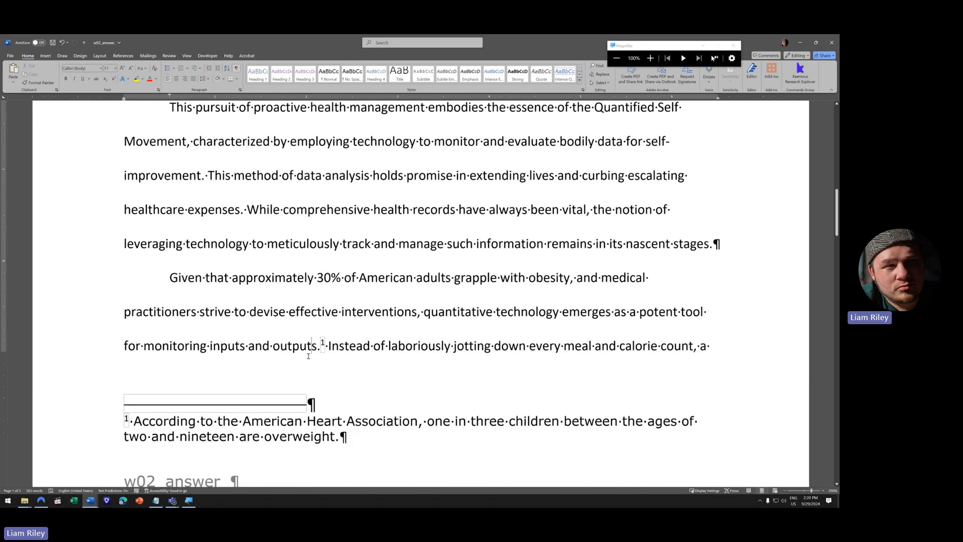
pyautogui.scroll(-10, 309, 355)
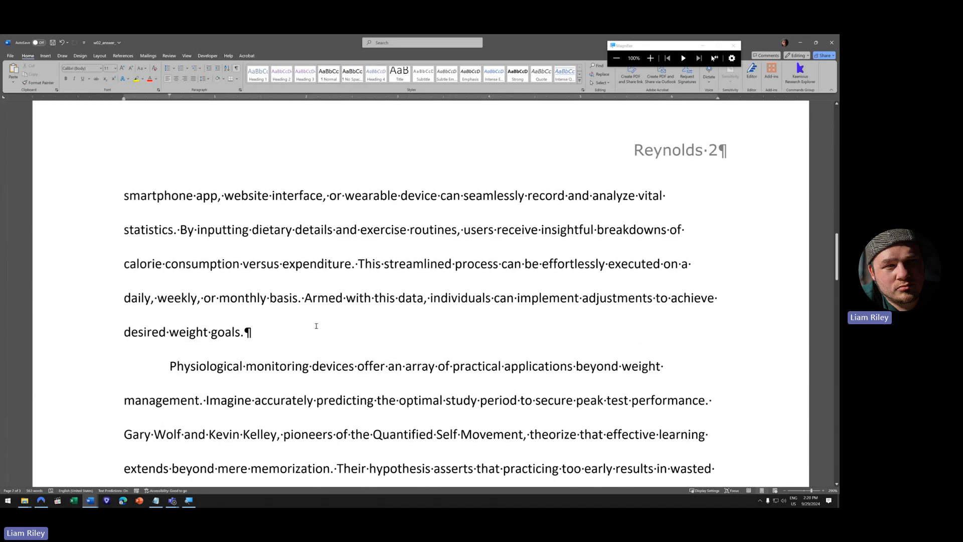
pyautogui.scroll(9, 316, 323)
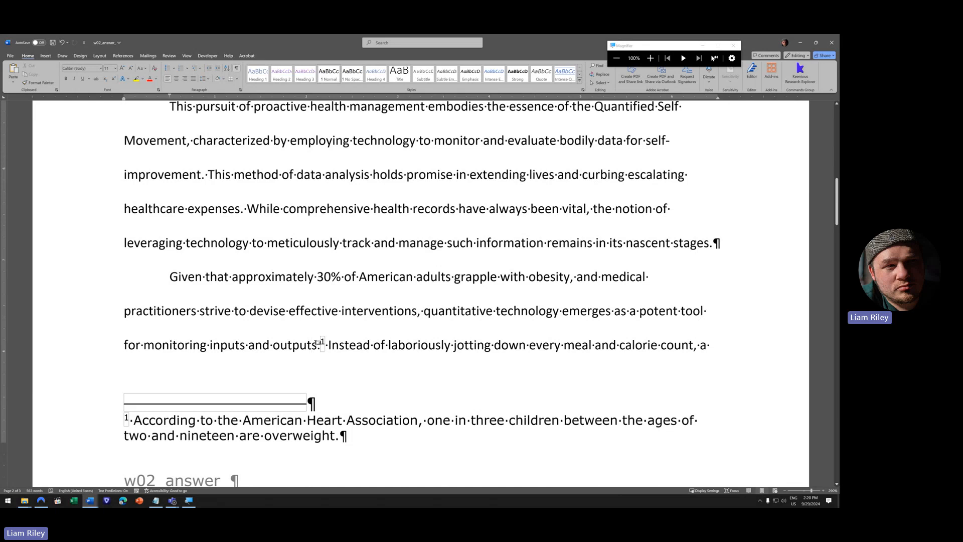
pyautogui.scroll(-6, 323, 343)
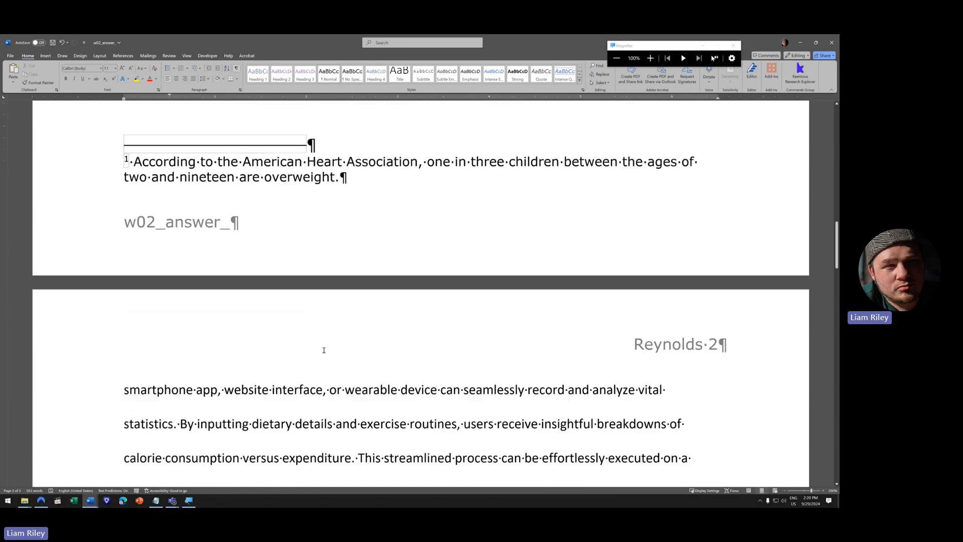
pyautogui.scroll(5, 324, 346)
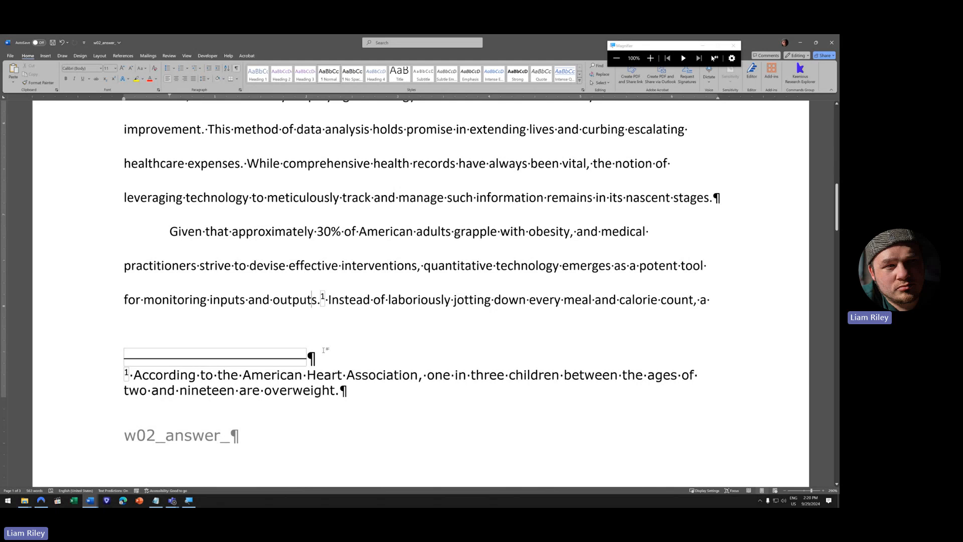
pyautogui.scroll(5, 323, 349)
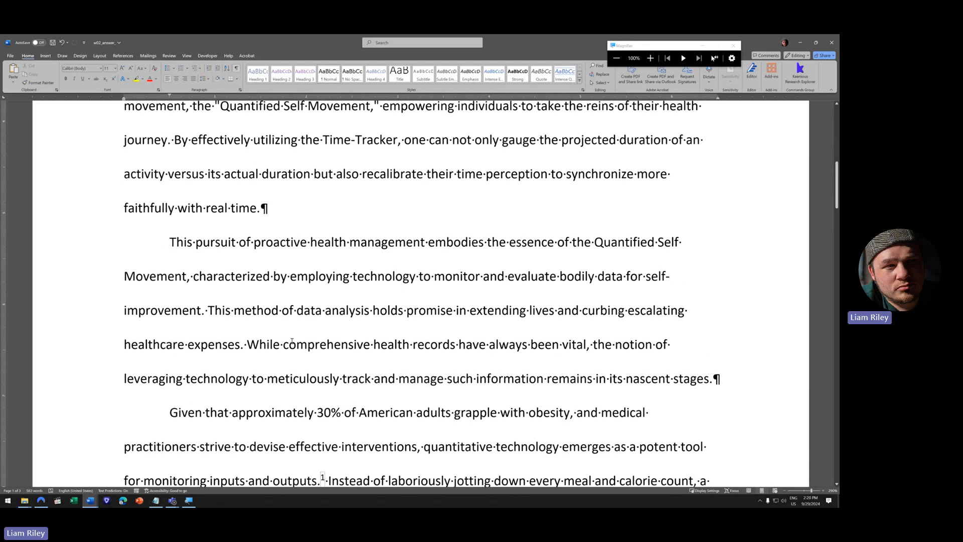
pyautogui.scroll(1, 291, 341)
pyautogui.scroll(4, 292, 340)
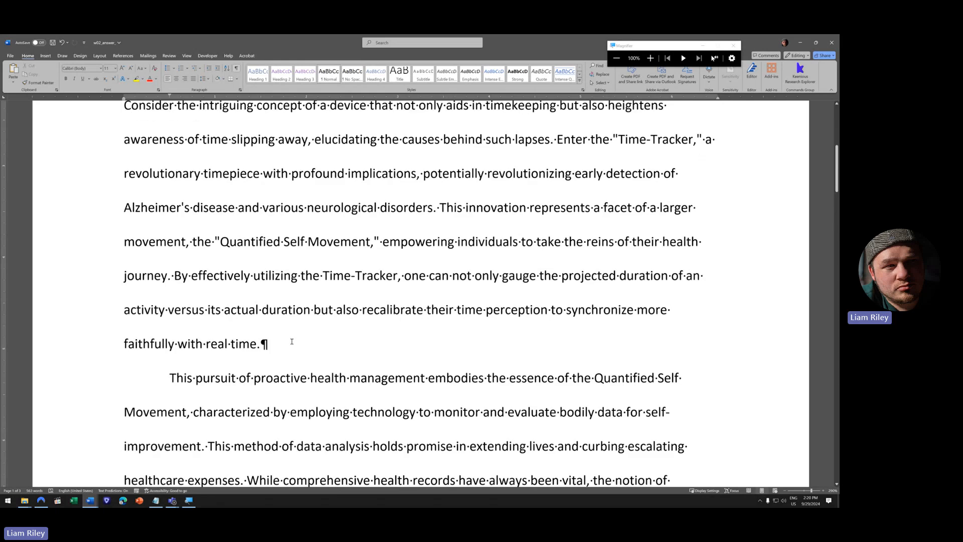
pyautogui.scroll(-8, 291, 342)
pyautogui.scroll(-4, 291, 342)
pyautogui.scroll(1, 291, 343)
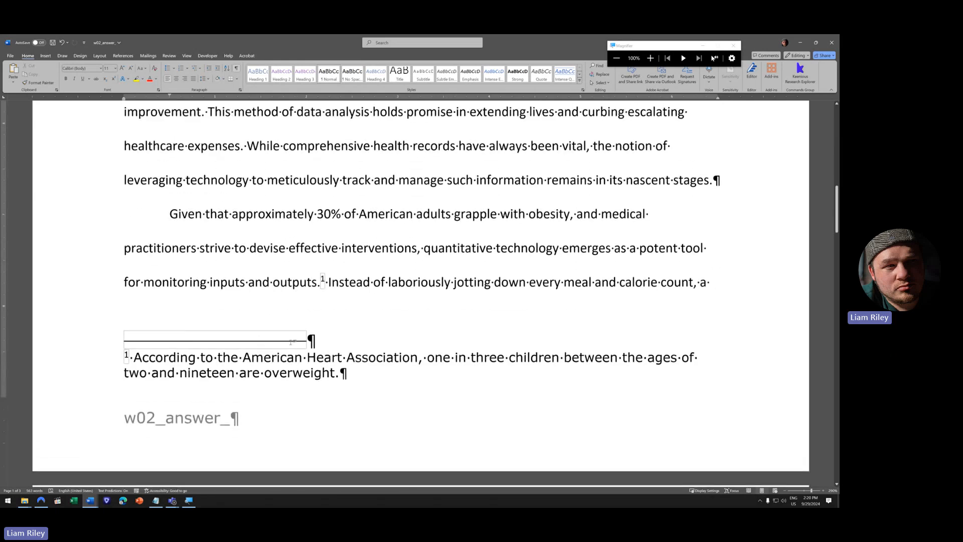
pyautogui.click(313, 298)
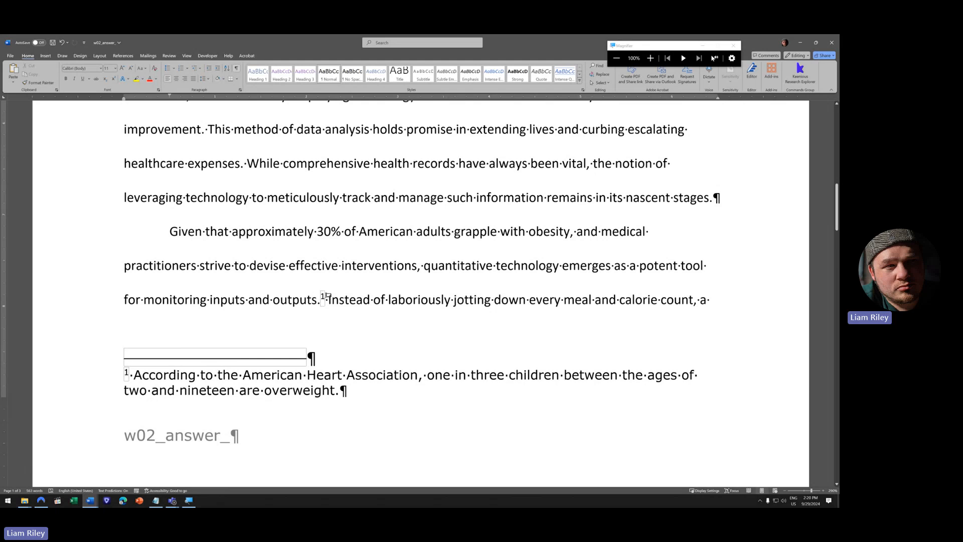
pyautogui.scroll(1, 318, 321)
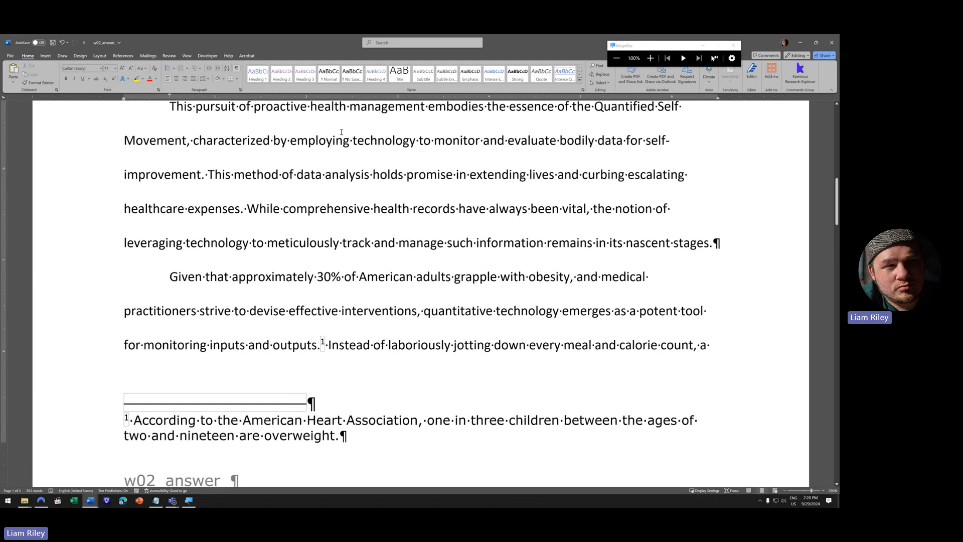
pyautogui.scroll(-2, 265, 324)
pyautogui.scroll(1, 264, 325)
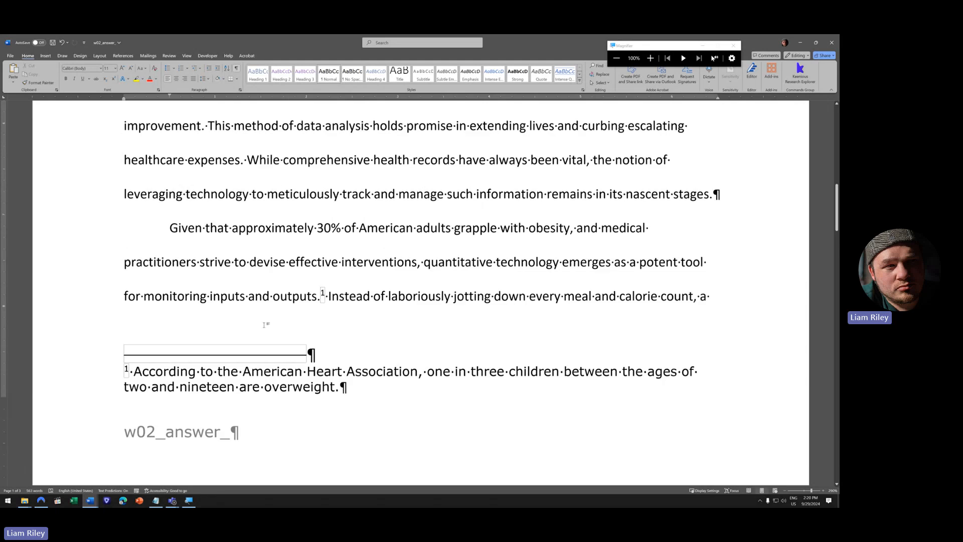
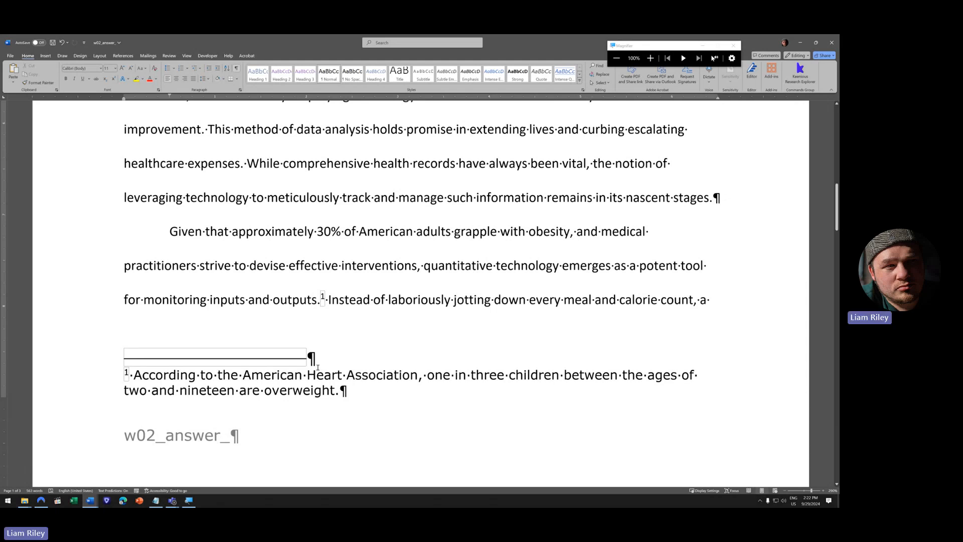
# - Insert a footnote after "healthcare expenses." at the end of the second sentence in the second body paragraph
pyautogui.scroll(2, 317, 367)
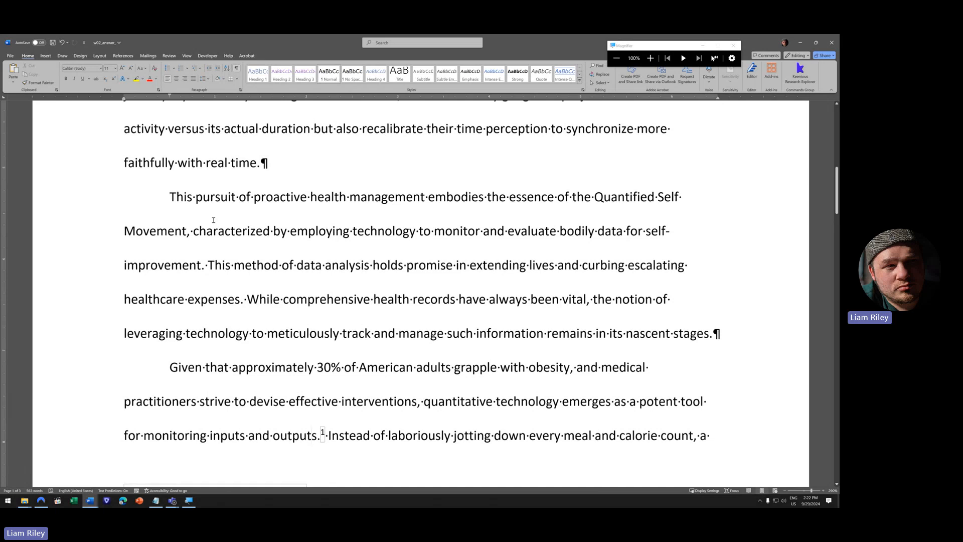
pyautogui.moveTo(171, 197); pyautogui.dragTo(282, 197)
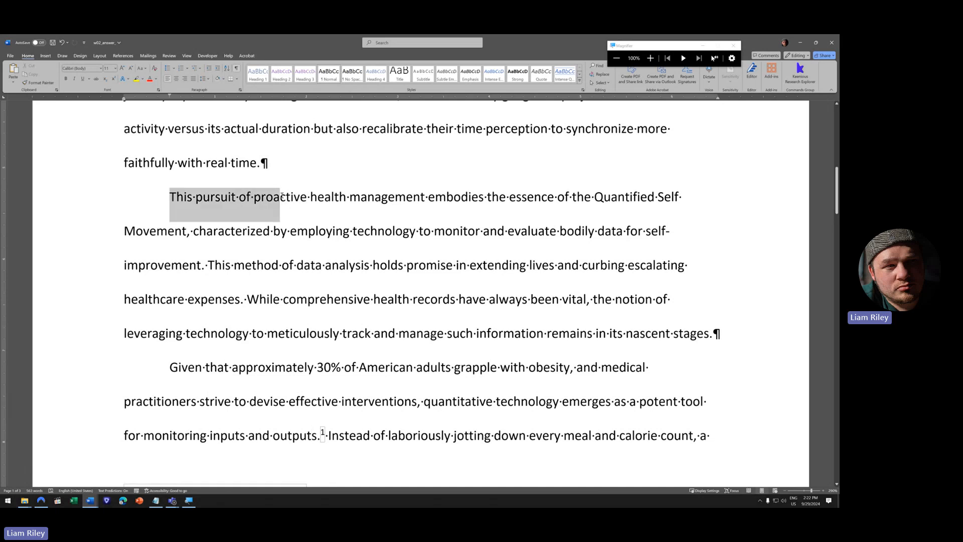
pyautogui.moveTo(279, 200)
pyautogui.mouseDown()
pyautogui.moveTo(426, 197)
pyautogui.moveTo(370, 197)
pyautogui.mouseUp()
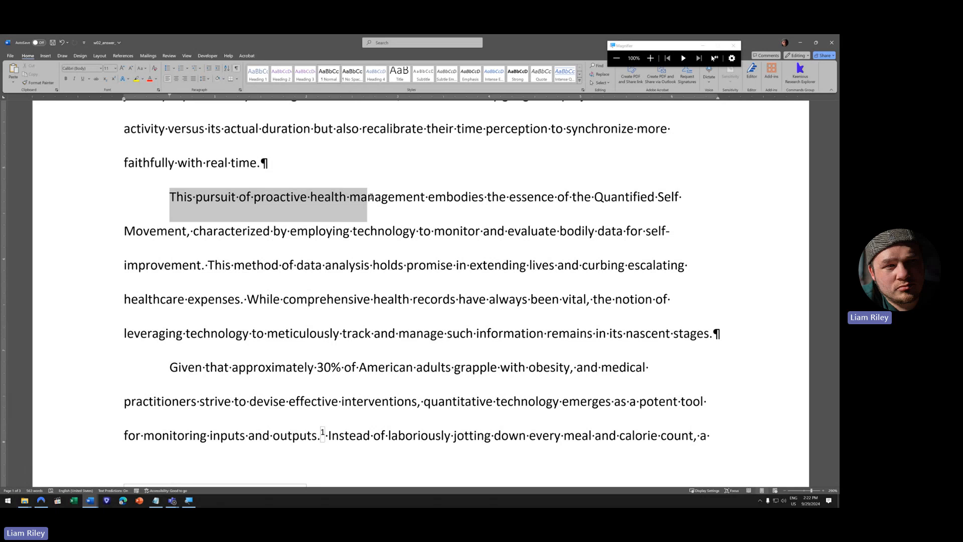
pyautogui.moveTo(370, 197)
pyautogui.mouseDown()
pyautogui.moveTo(584, 197)
pyautogui.moveTo(484, 196)
pyautogui.moveTo(182, 264)
pyautogui.moveTo(687, 266)
pyautogui.moveTo(252, 333)
pyautogui.moveTo(243, 306)
pyautogui.mouseUp()
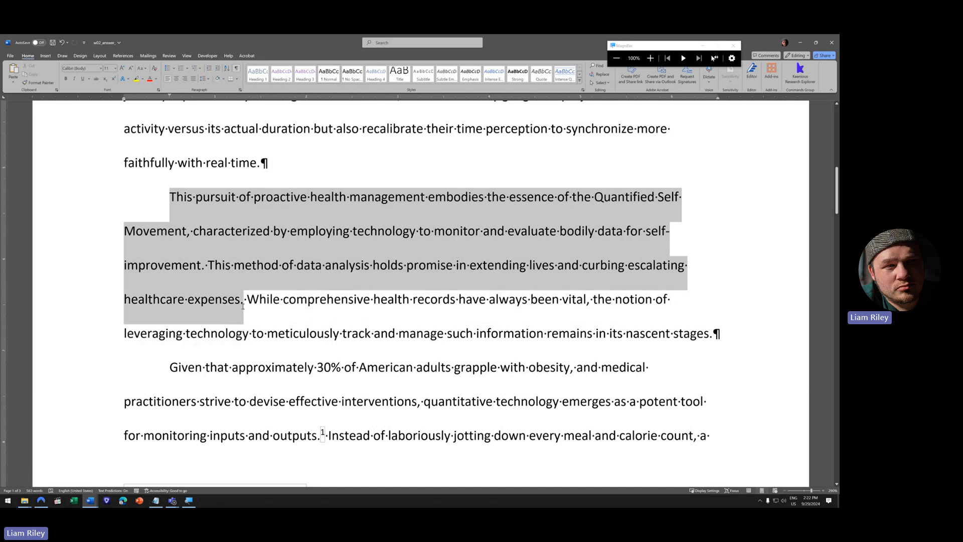
pyautogui.click(243, 300)
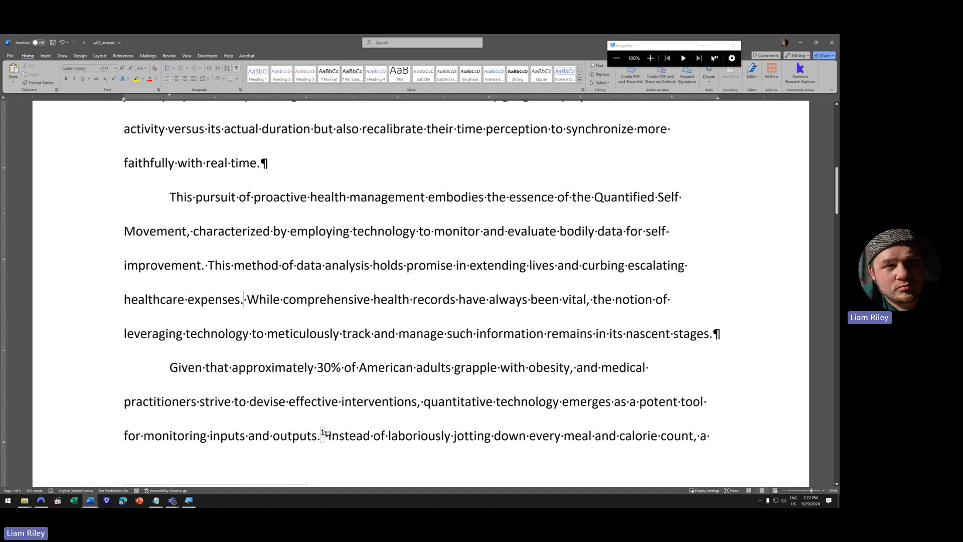
pyautogui.click(121, 57)
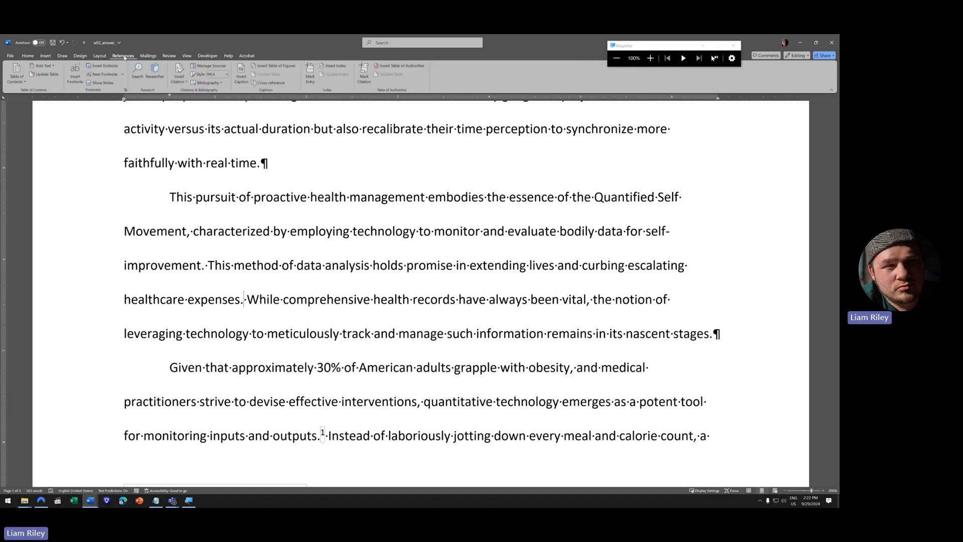
pyautogui.click(74, 74)
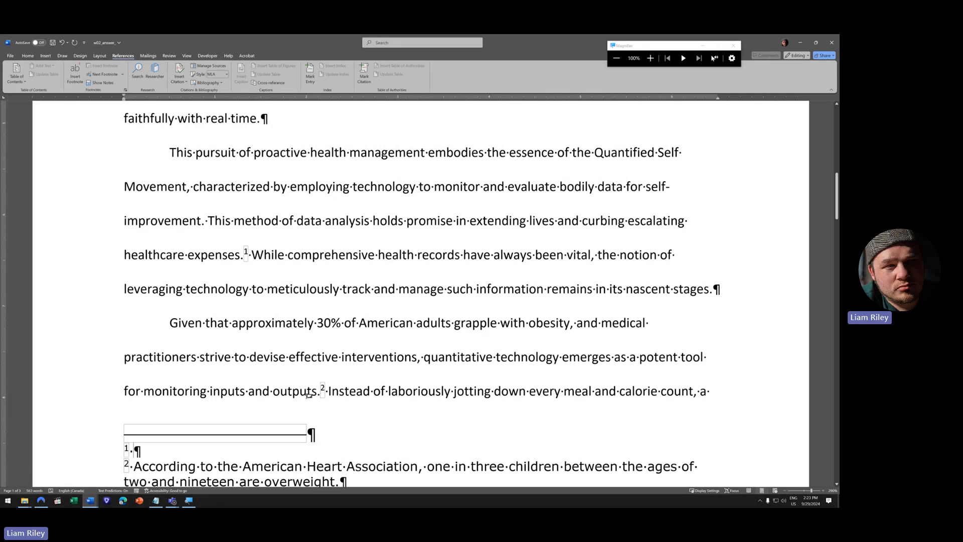
# - Enter the footnote text "Wearable devices that transmit vital signs and user perfoamance are estimayed to become a $14 billion market by 2023."
pyautogui.moveTo(324, 390)
pyautogui.scroll(-1, 317, 451)
pyautogui.scroll(-2, 189, 416)
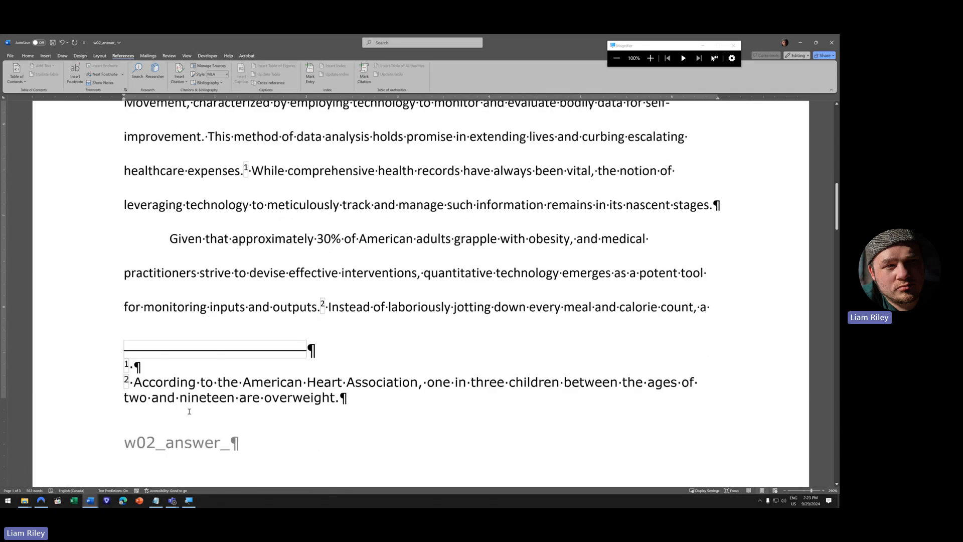
pyautogui.scroll(3, 189, 411)
pyautogui.scroll(-2, 171, 409)
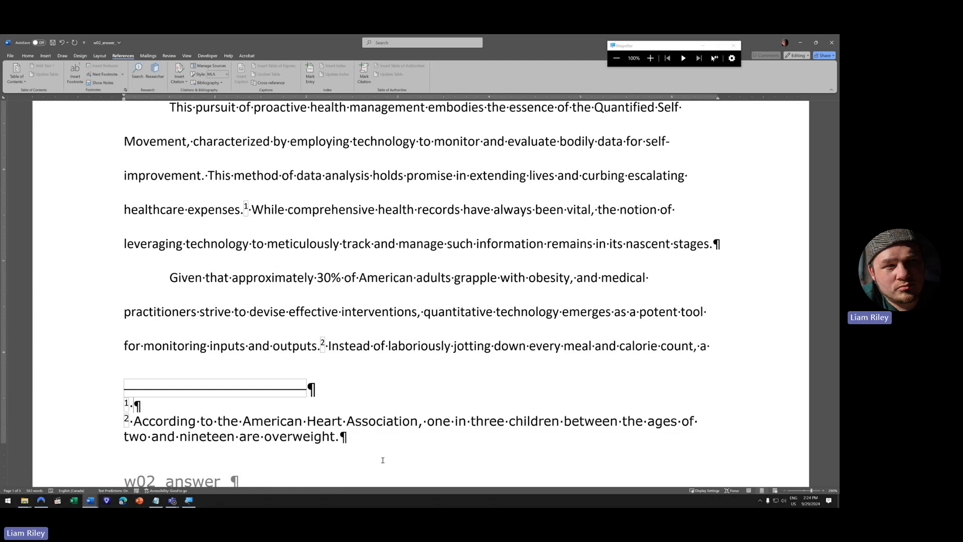
pyautogui.write('Wearable devi')
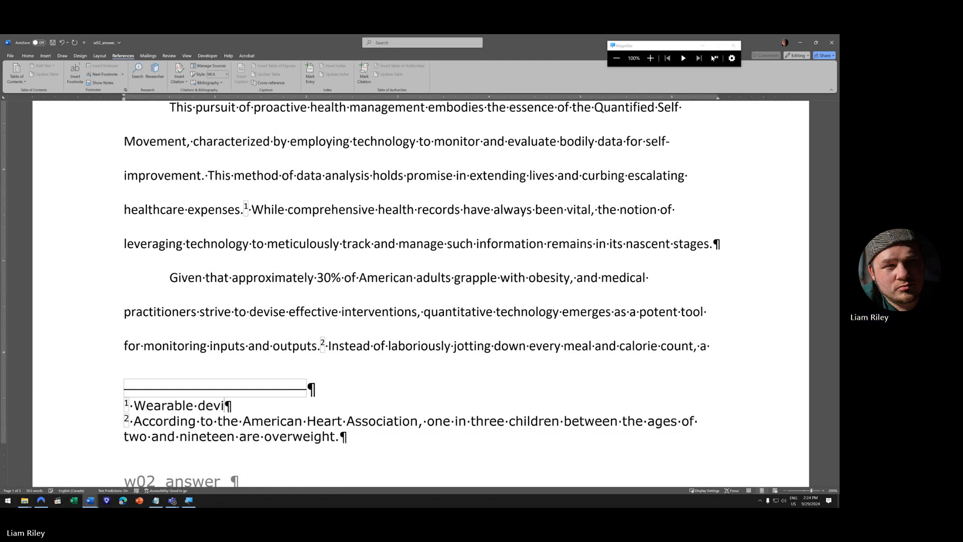
pyautogui.write('ces that ')
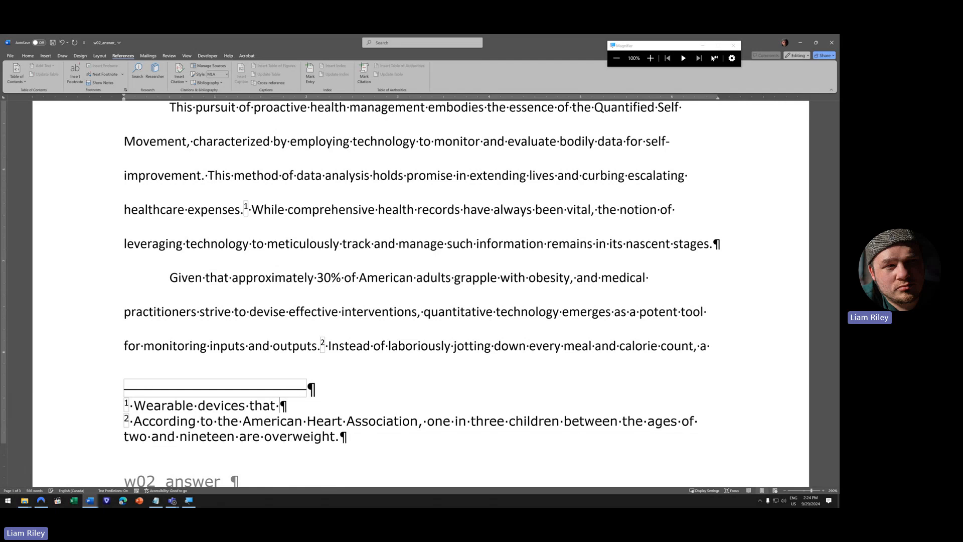
pyautogui.write('transmi')
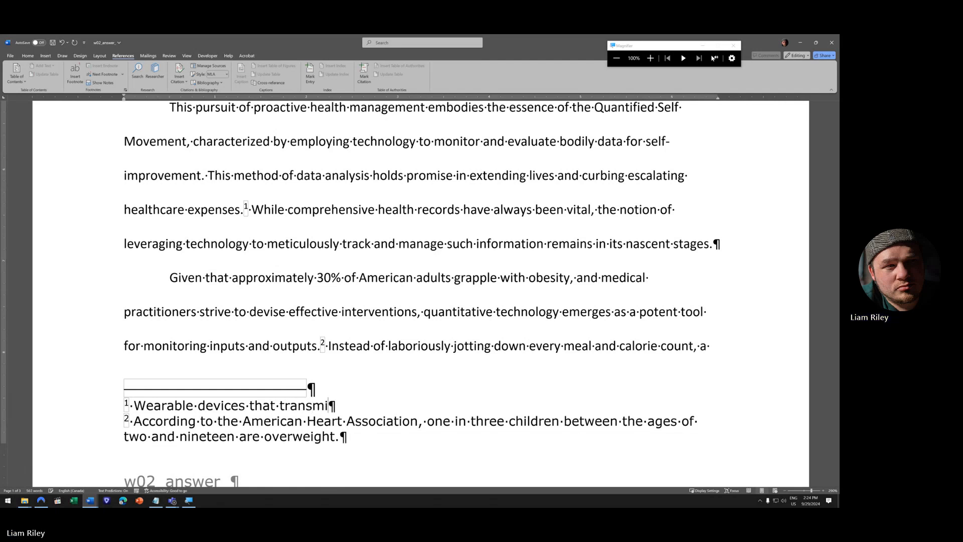
pyautogui.write('t vital signs and u')
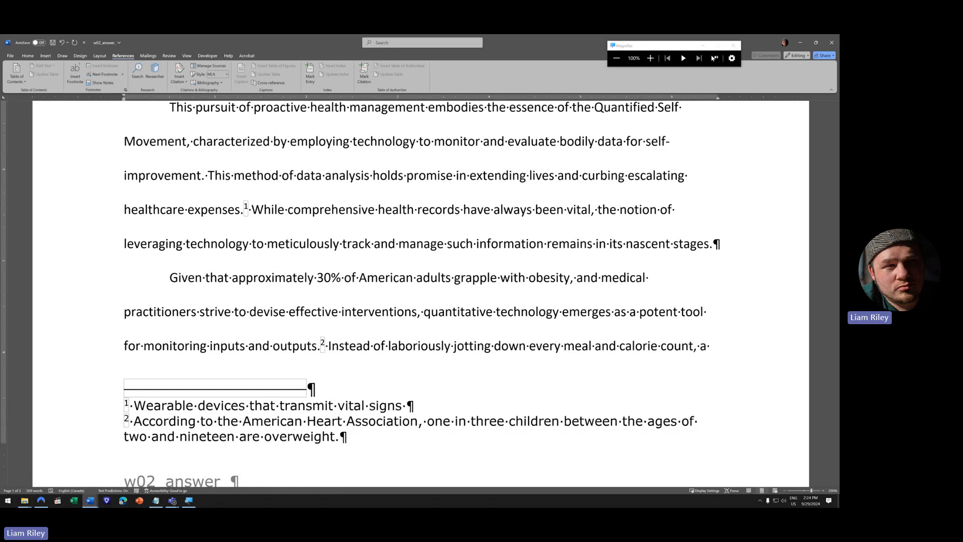
pyautogui.write('ser perfoamance ')
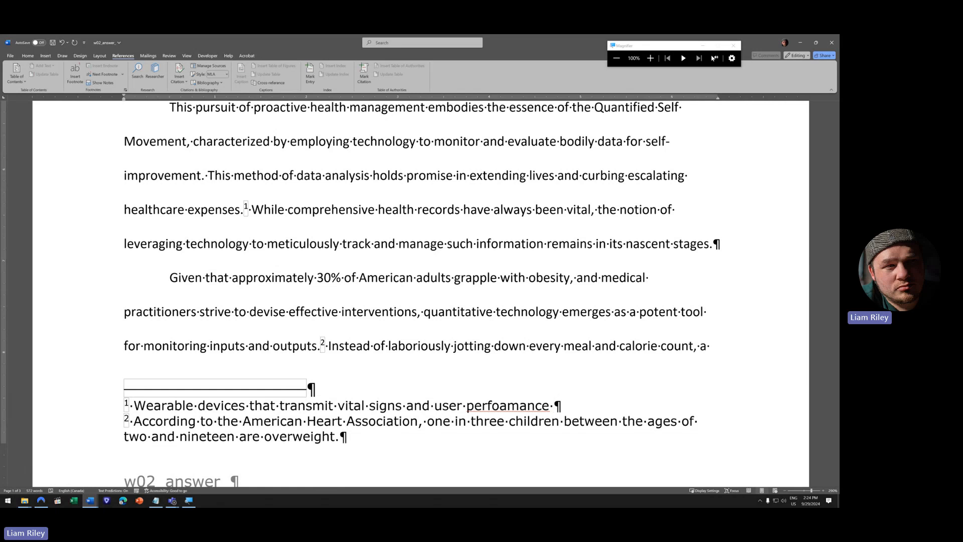
pyautogui.write('are estimayed to ')
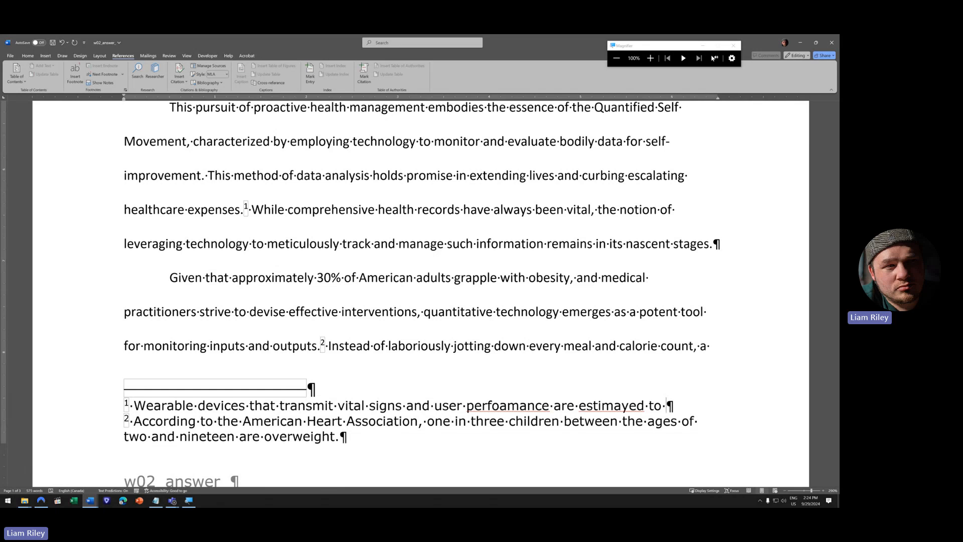
pyautogui.write('become a ')
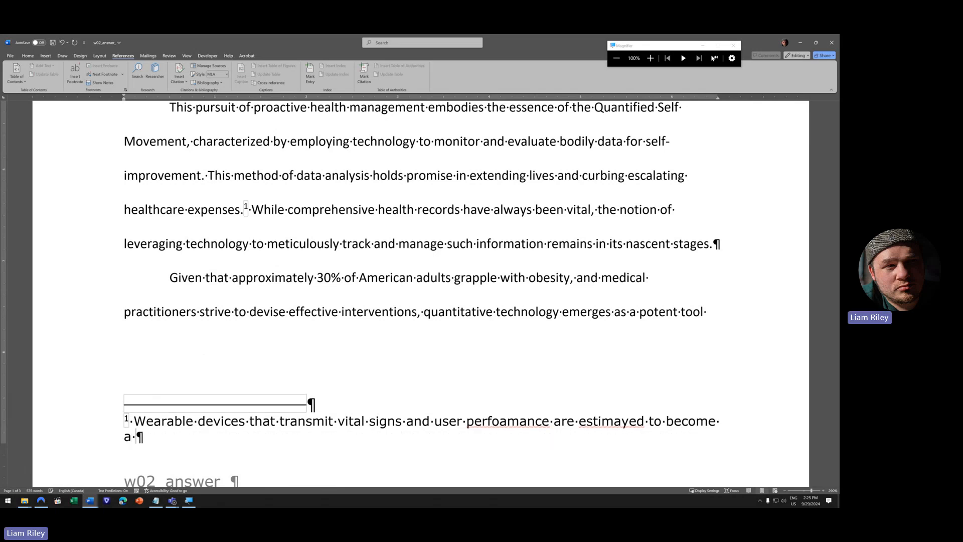
pyautogui.write('$14 bi')
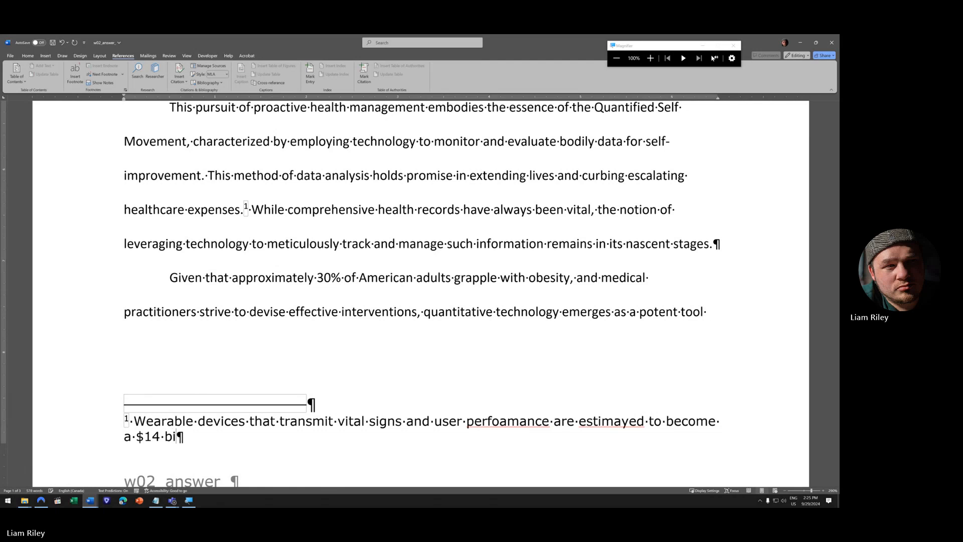
pyautogui.write('llion marke')
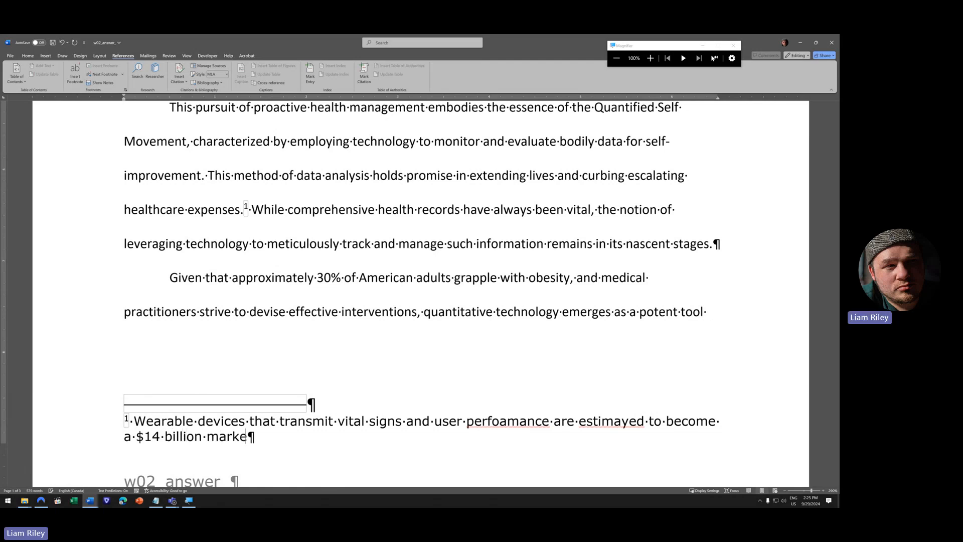
pyautogui.write('t by 20223')
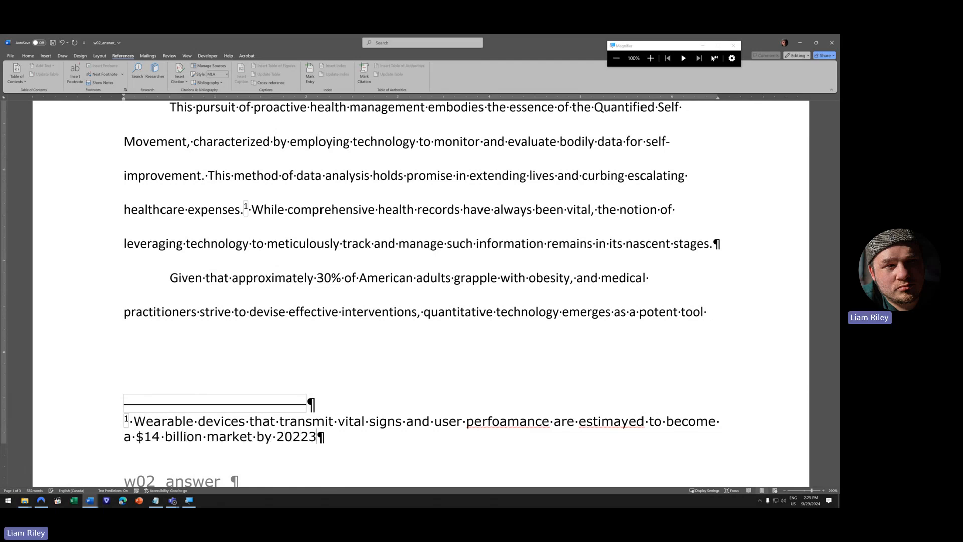
pyautogui.press('BackSpace')
pyautogui.press('BackSpace')
pyautogui.write('3.')
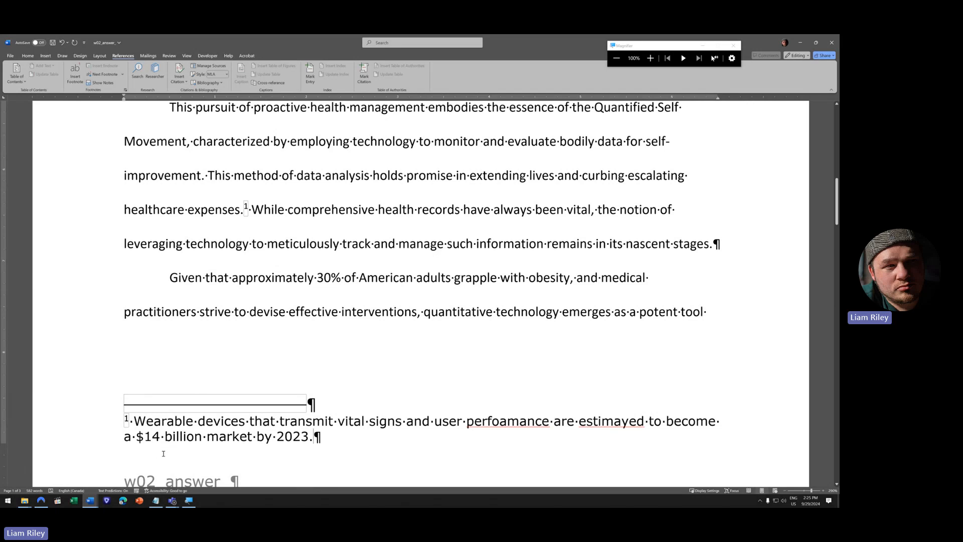
# - Check the placement of footnotes 1 and 2 on the first two pages and the reference mark after "inputs and outputs."
pyautogui.scroll(-10, 170, 446)
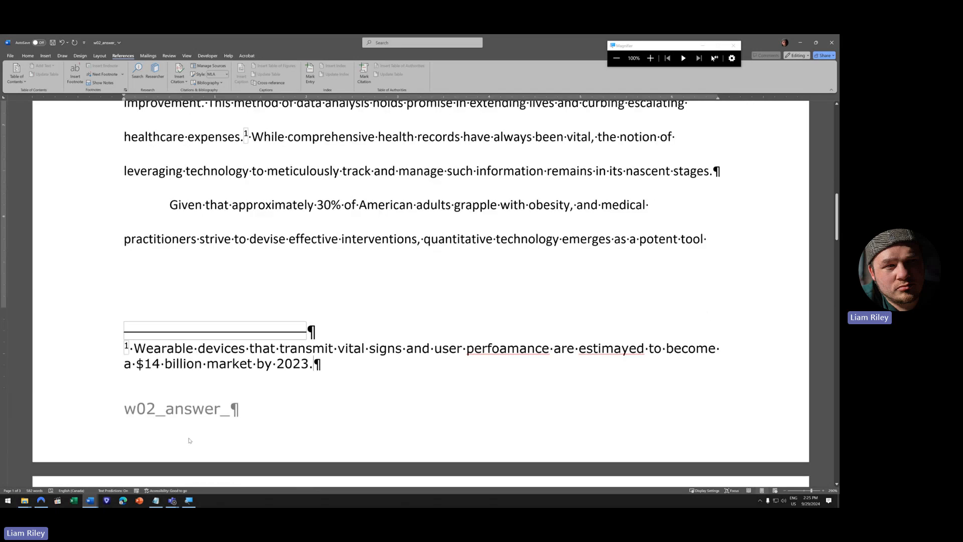
pyautogui.scroll(-4, 189, 440)
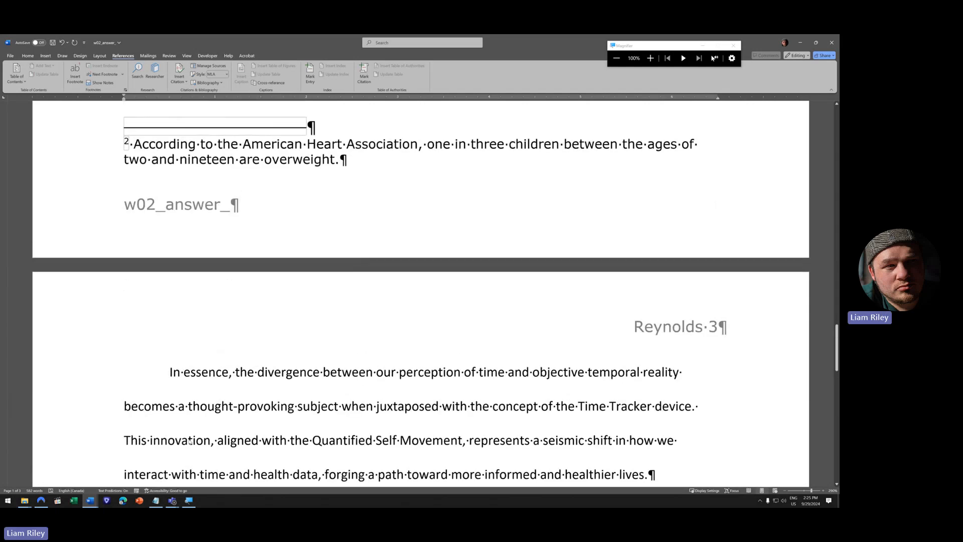
pyautogui.scroll(4, 212, 334)
pyautogui.scroll(15, 204, 349)
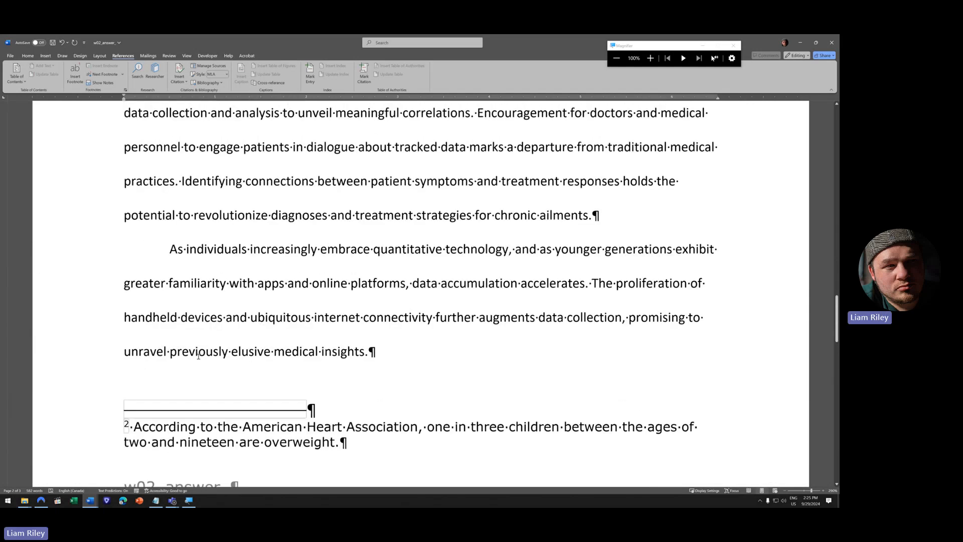
pyautogui.scroll(6, 186, 390)
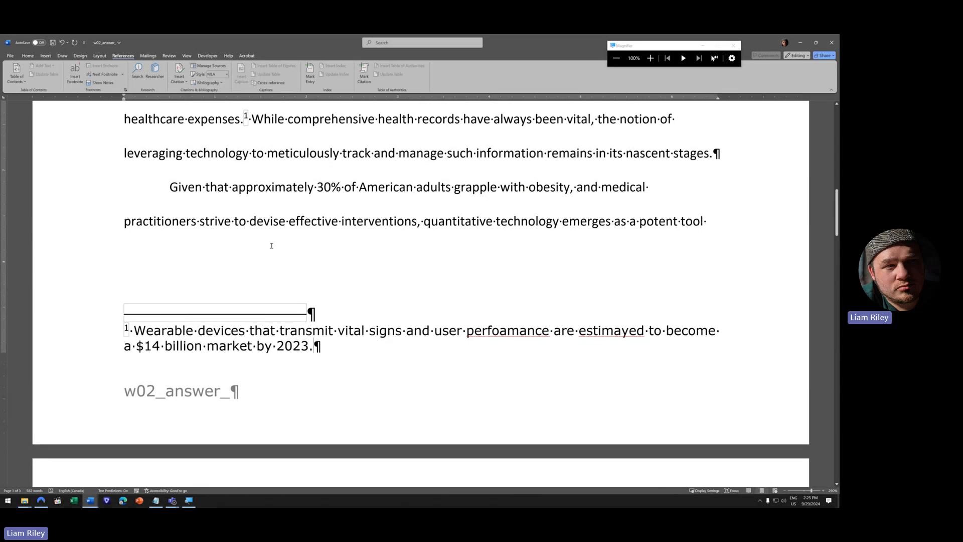
pyautogui.scroll(-6, 194, 283)
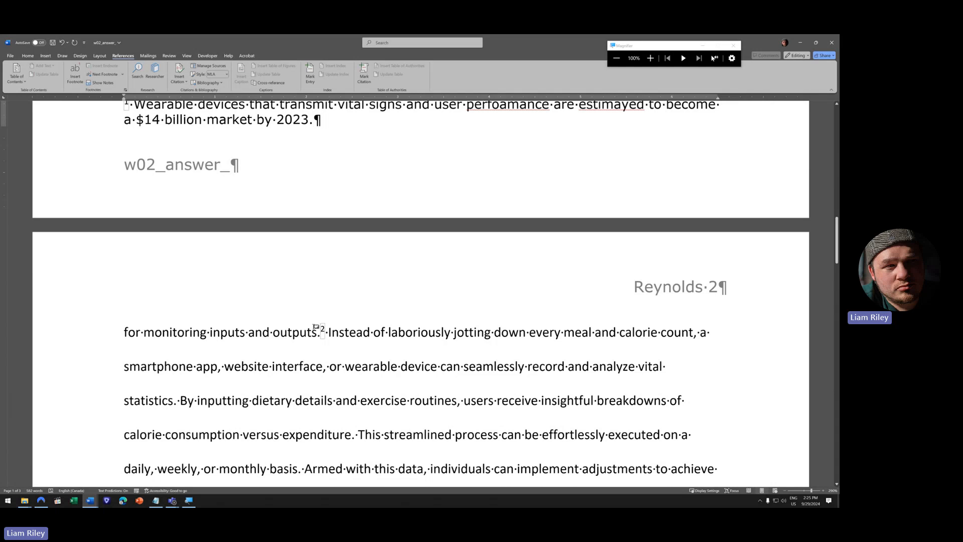
pyautogui.moveTo(320, 336)
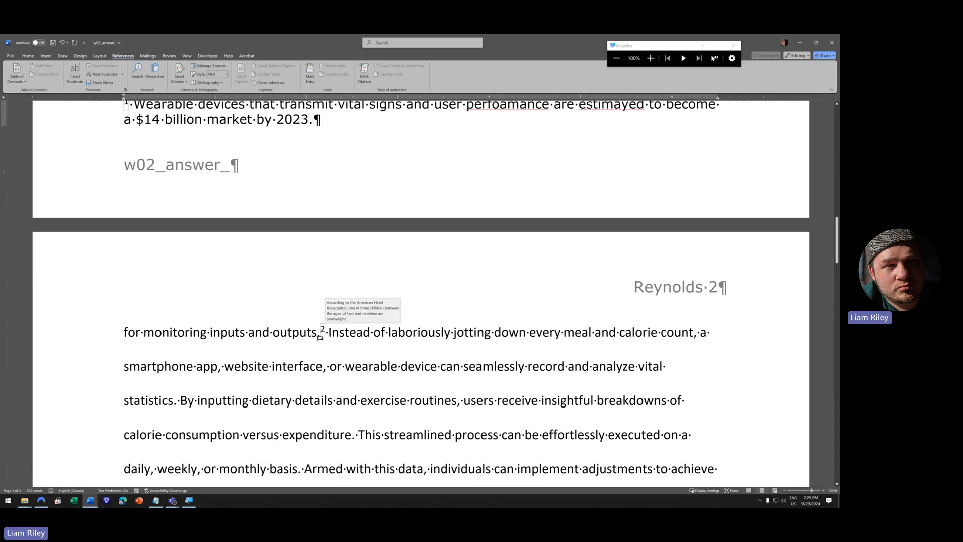
# - Correct the misspelled word "perfoamance" in footnote 1
pyautogui.scroll(5, 315, 334)
pyautogui.rightClick(528, 380)
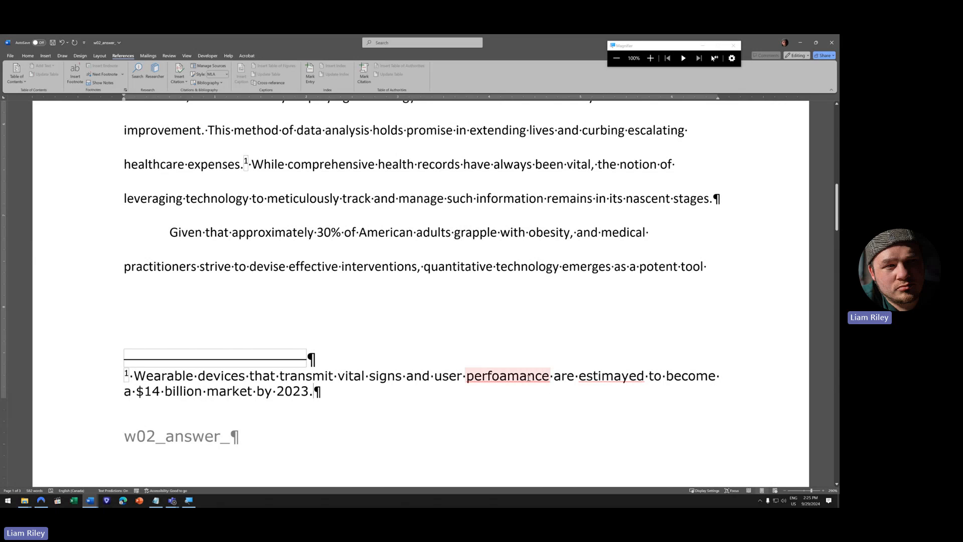
# - Correct the misspelled words in footnote 1 to "performance" and "estimated"
pyautogui.click(528, 380)
pyautogui.click(507, 377)
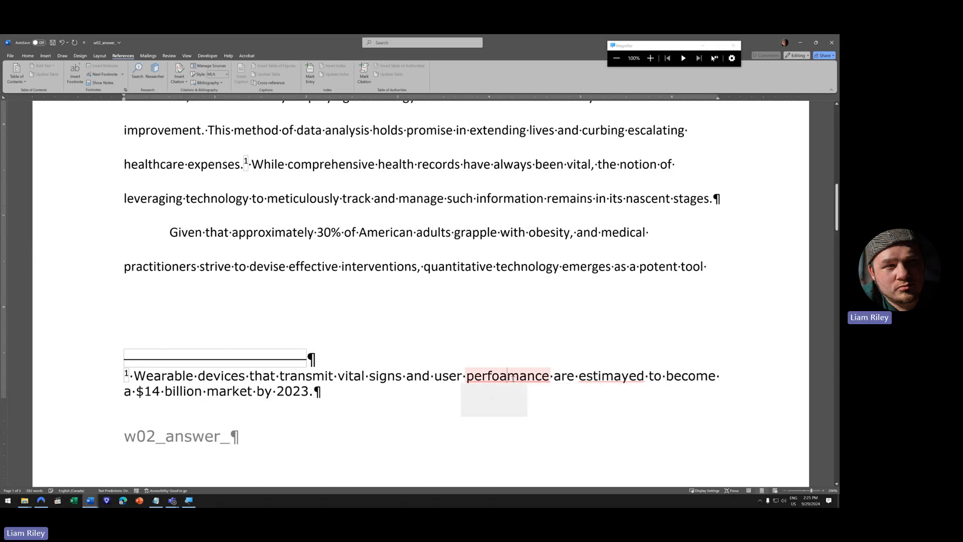
pyautogui.rightClick(588, 381)
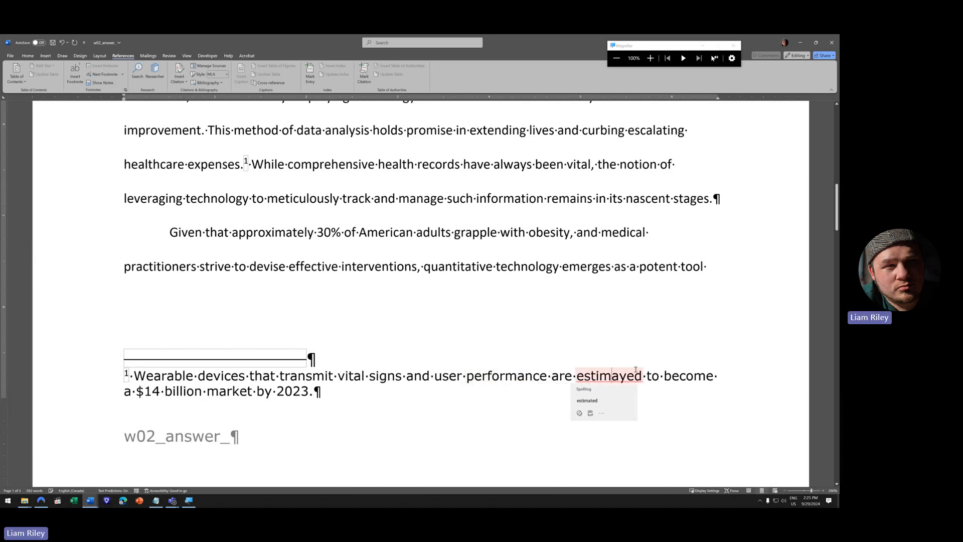
pyautogui.click(590, 400)
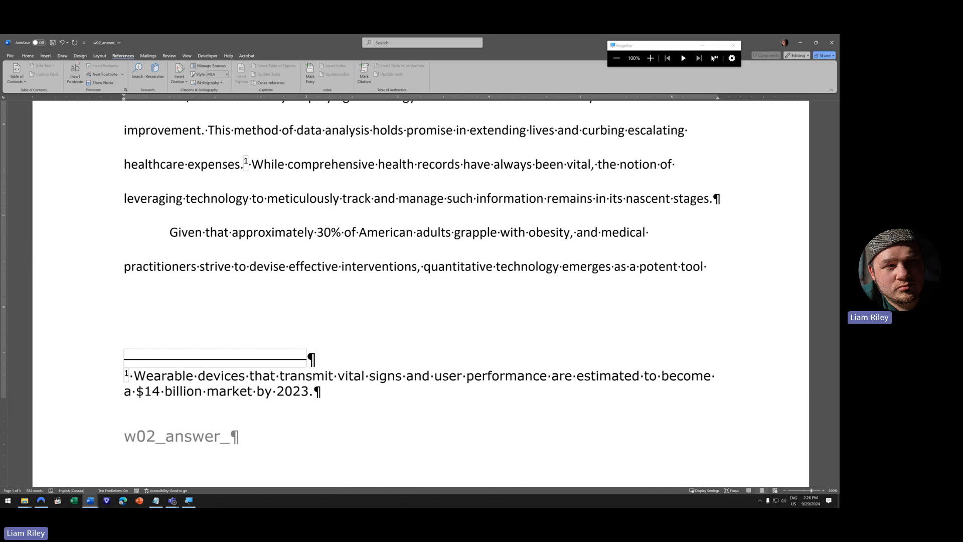
# - Compare the font and font size of the body text with those of footnotes 1 and 2
pyautogui.scroll(-3, 426, 324)
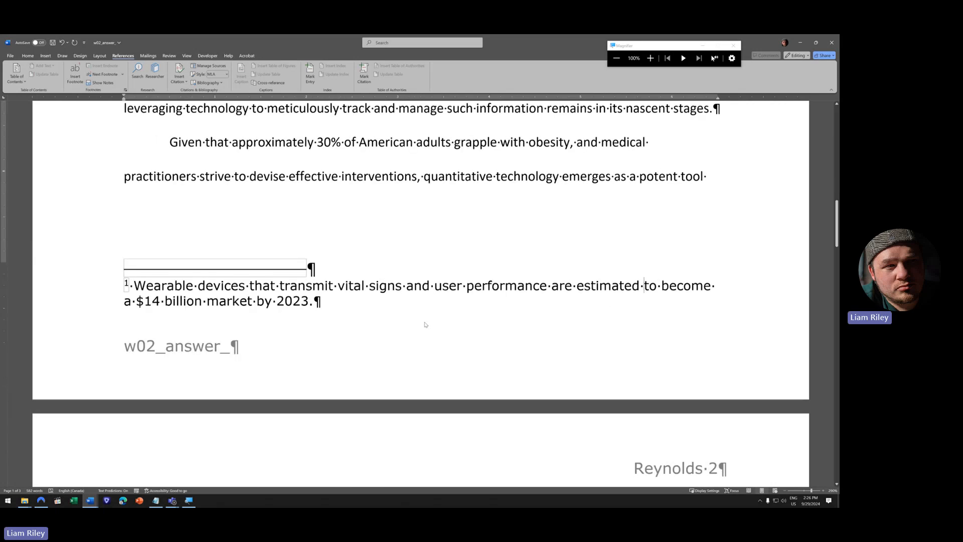
pyautogui.scroll(2, 417, 321)
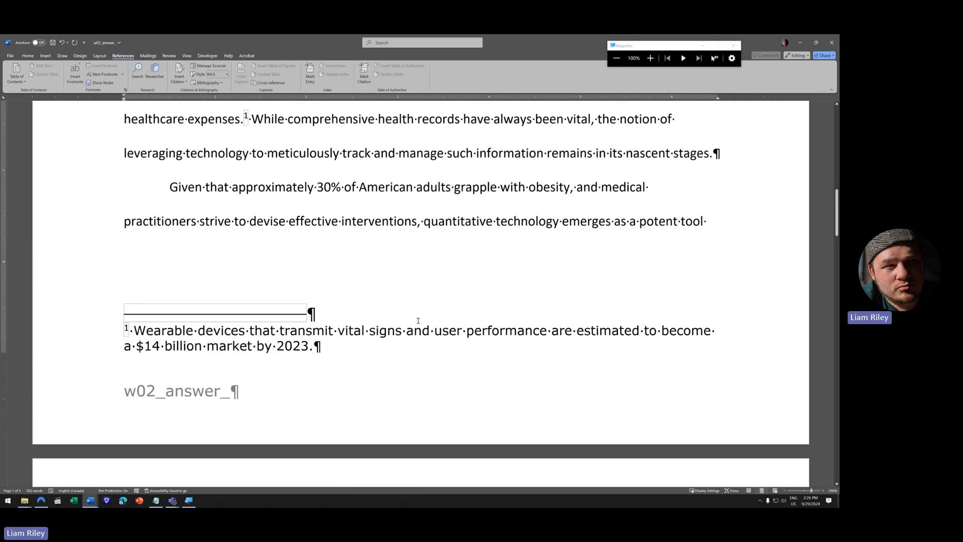
pyautogui.click(28, 56)
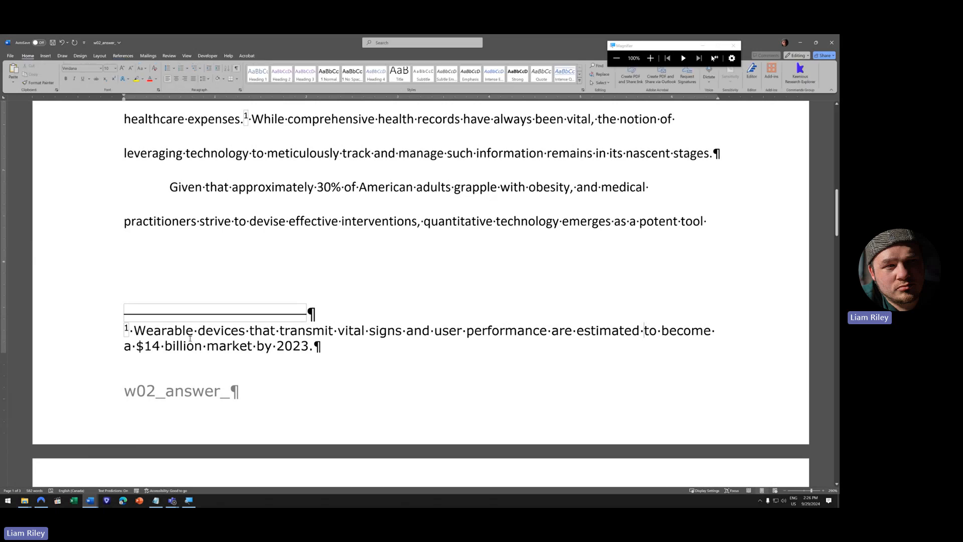
pyautogui.click(389, 225)
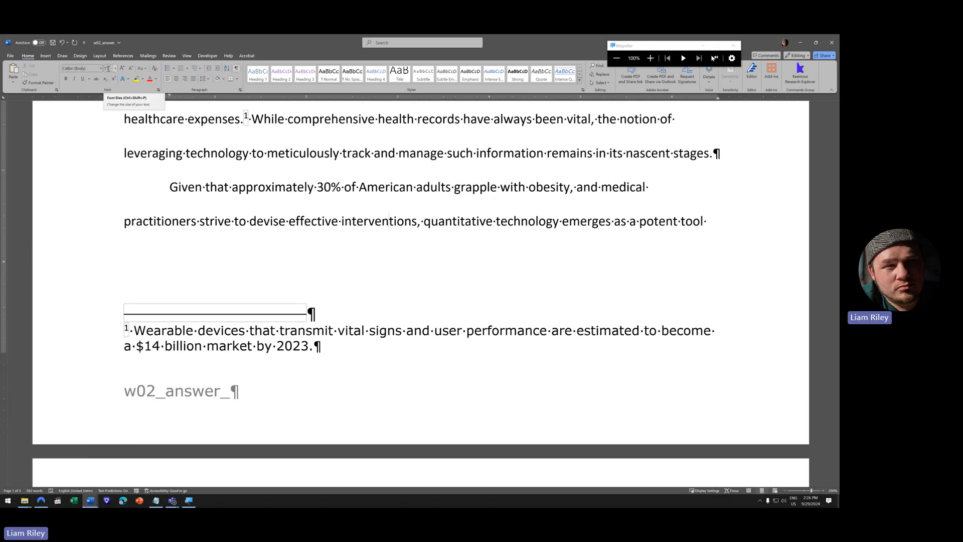
pyautogui.click(354, 331)
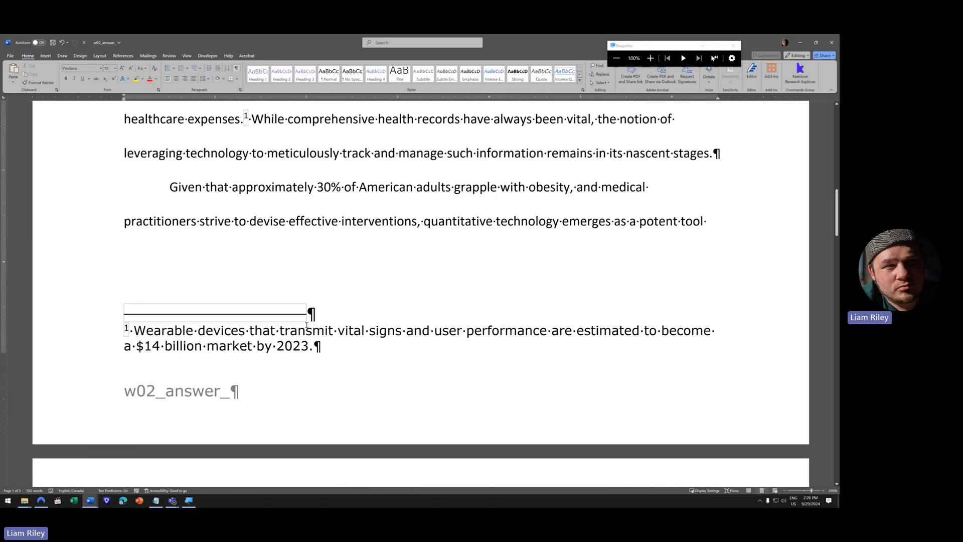
pyautogui.scroll(-20, 306, 325)
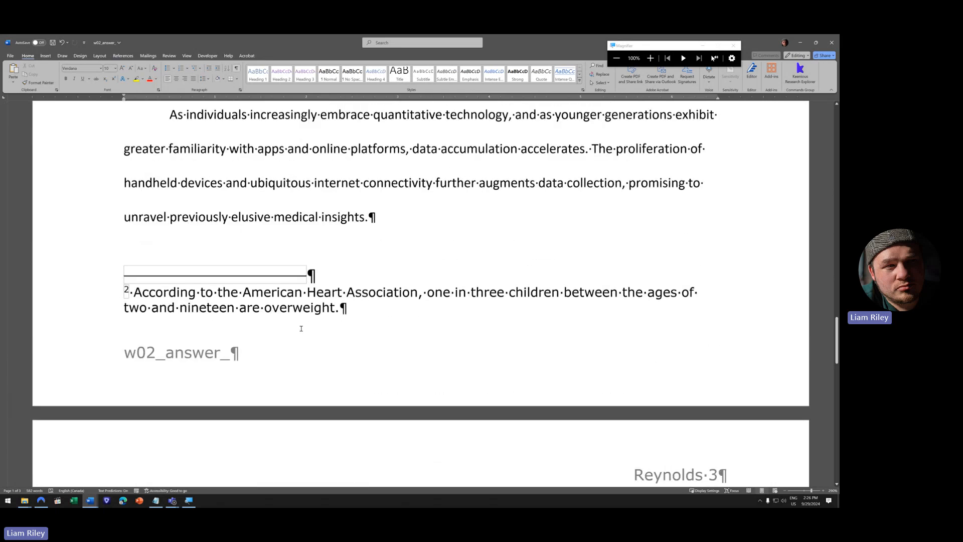
pyautogui.scroll(1, 301, 328)
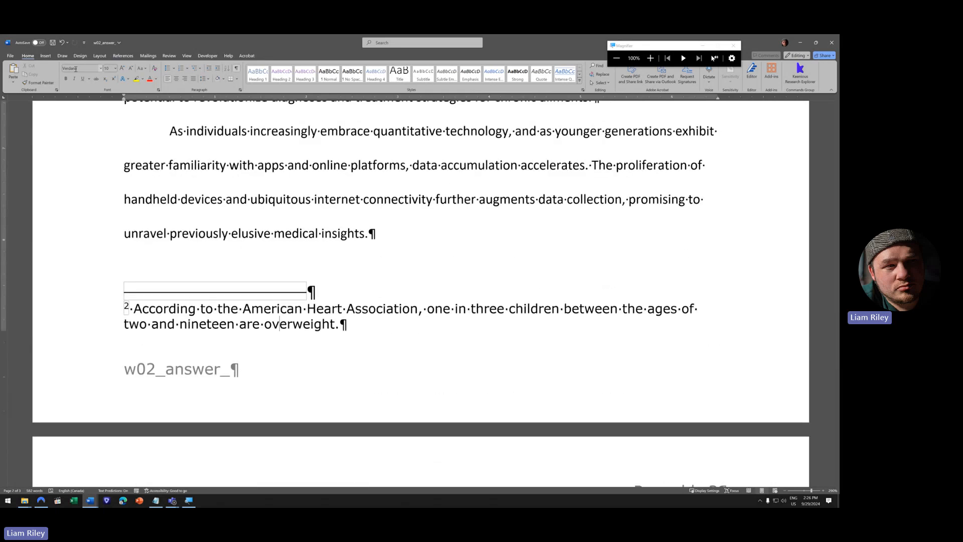
pyautogui.scroll(10, 261, 329)
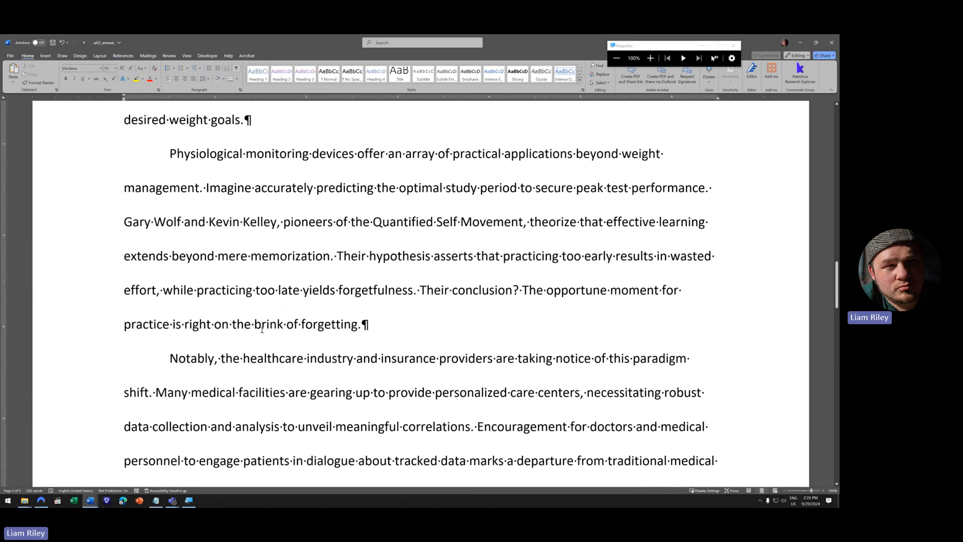
pyautogui.scroll(8, 262, 330)
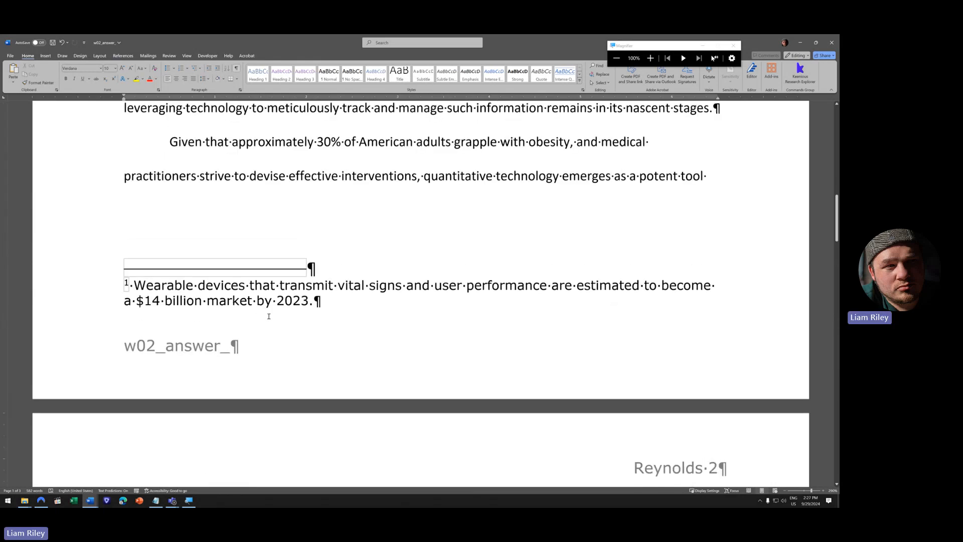
pyautogui.scroll(3, 269, 316)
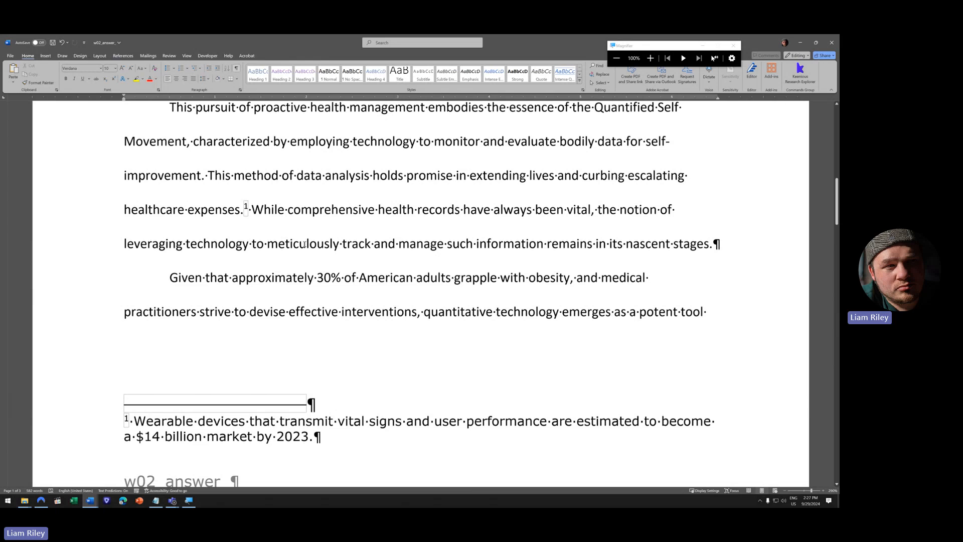
# - Compare the styles applied to the body paragraphs and to footnote 1, and examine the full gallery of available styles
pyautogui.click(306, 244)
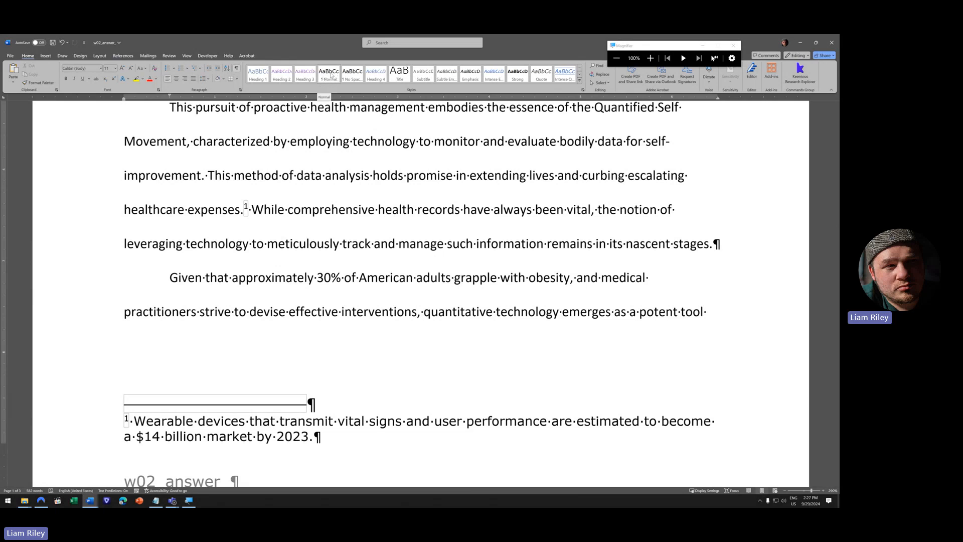
pyautogui.click(463, 211)
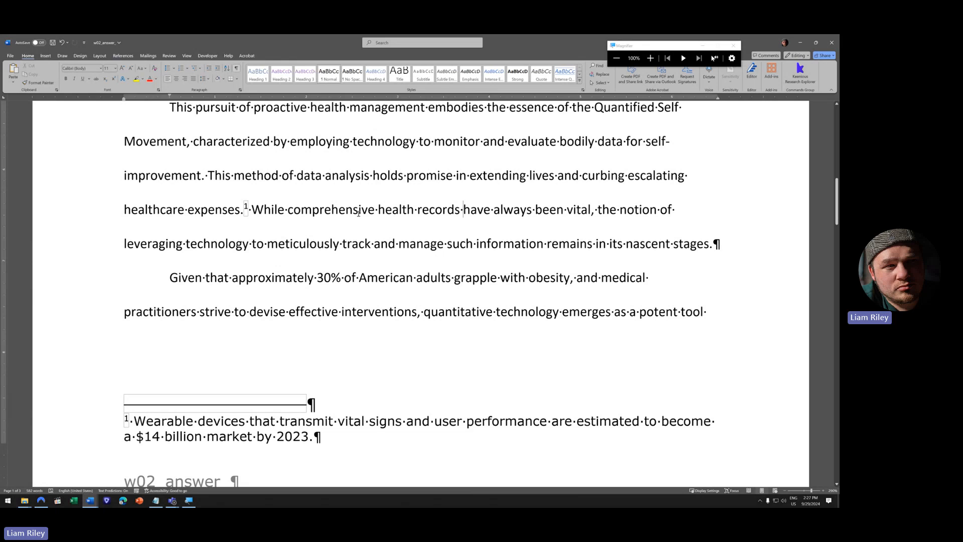
pyautogui.click(346, 209)
pyautogui.moveTo(346, 209); pyautogui.dragTo(424, 215)
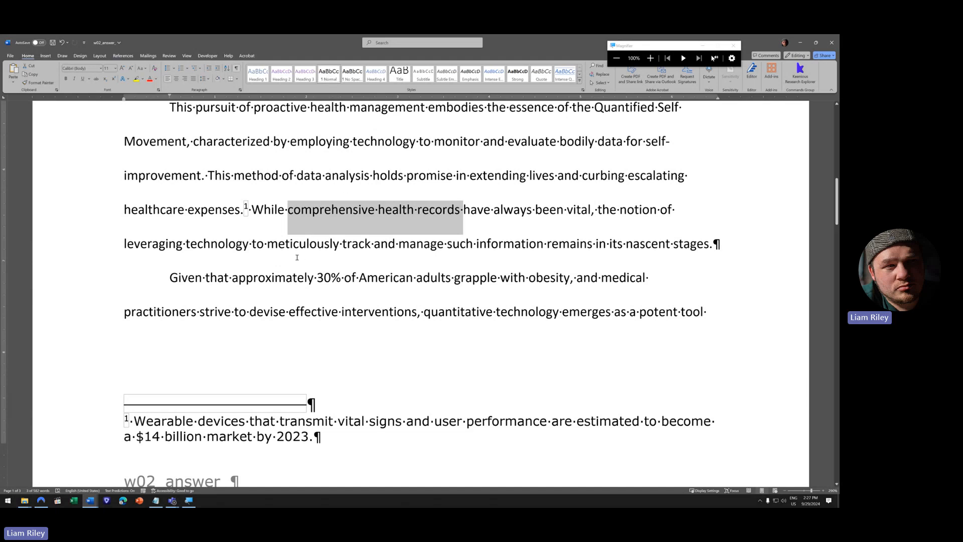
pyautogui.click(310, 244)
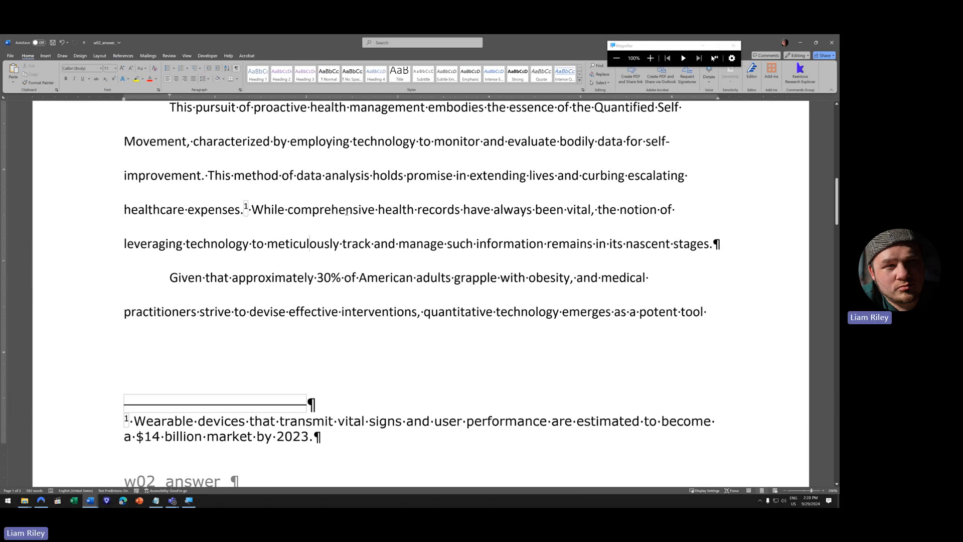
pyautogui.moveTo(346, 212); pyautogui.dragTo(499, 278)
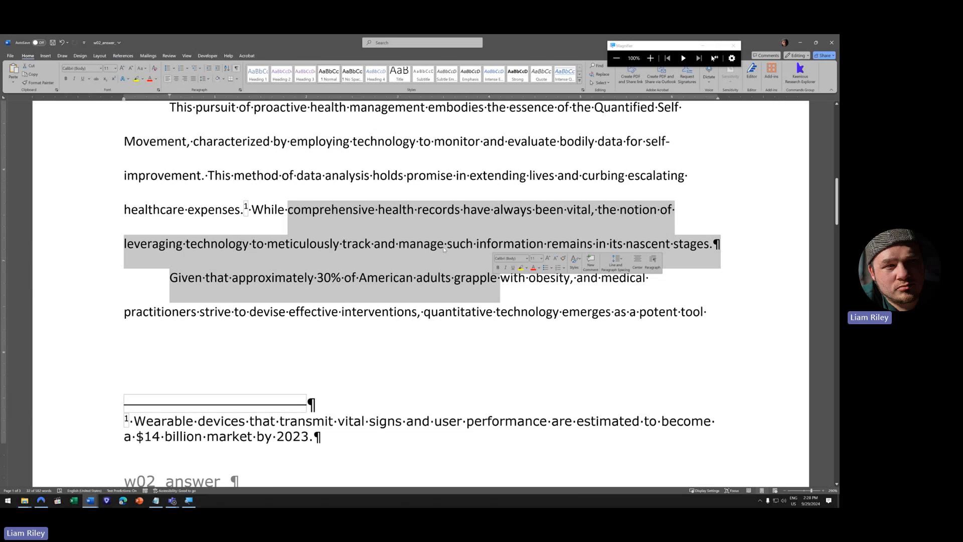
pyautogui.click(413, 278)
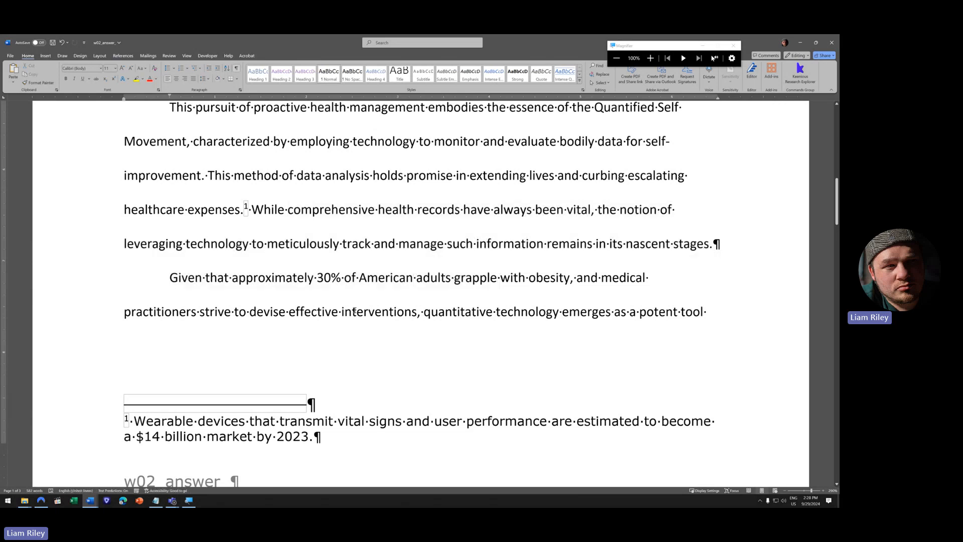
pyautogui.click(353, 420)
pyautogui.moveTo(370, 424); pyautogui.dragTo(454, 429)
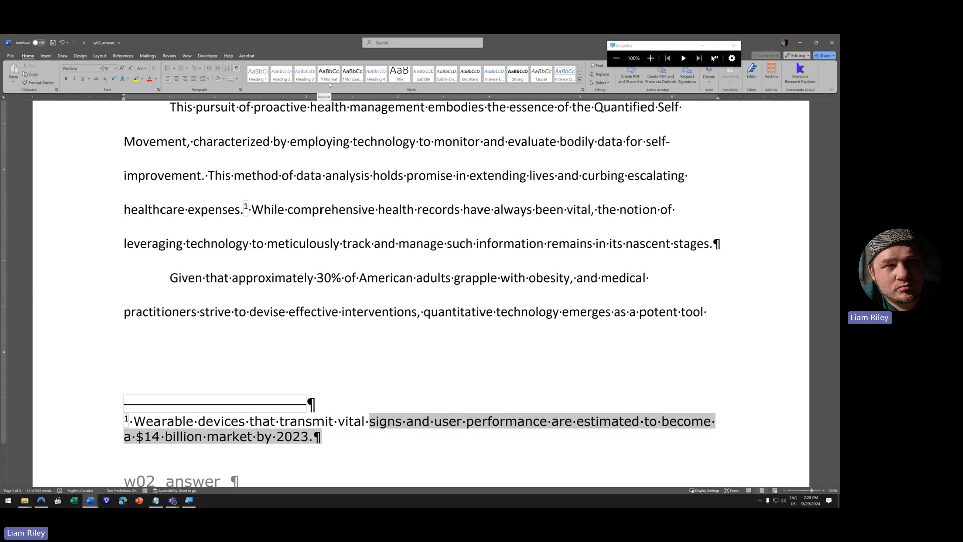
pyautogui.click(579, 82)
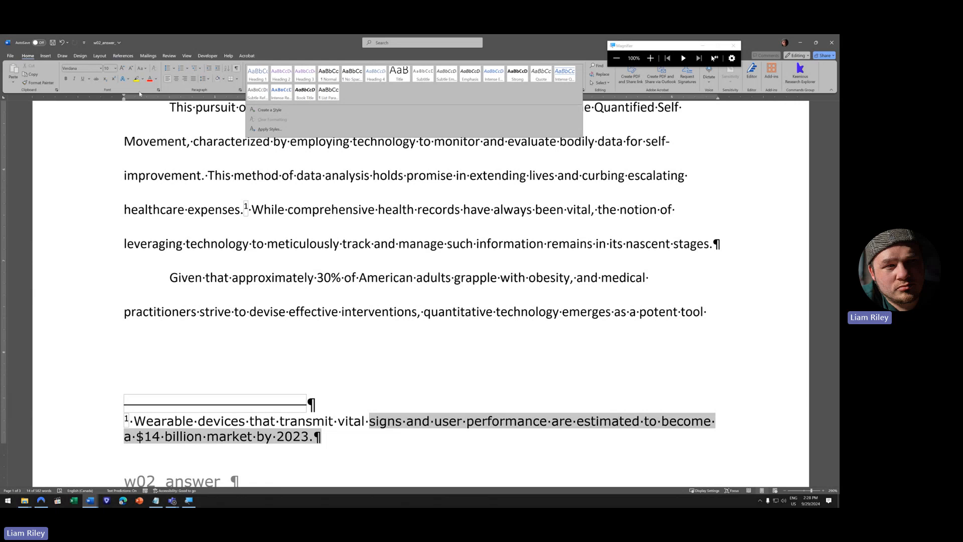
pyautogui.click(139, 94)
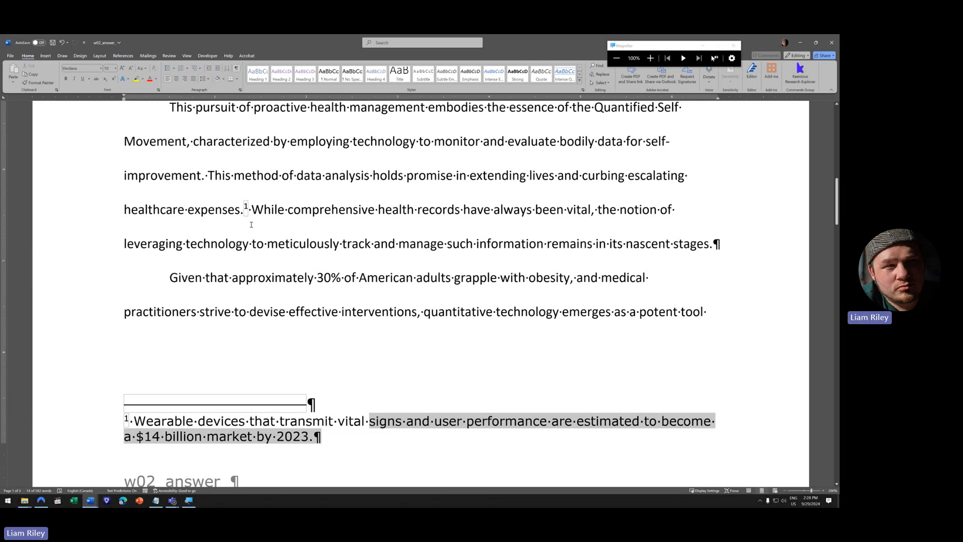
pyautogui.click(354, 421)
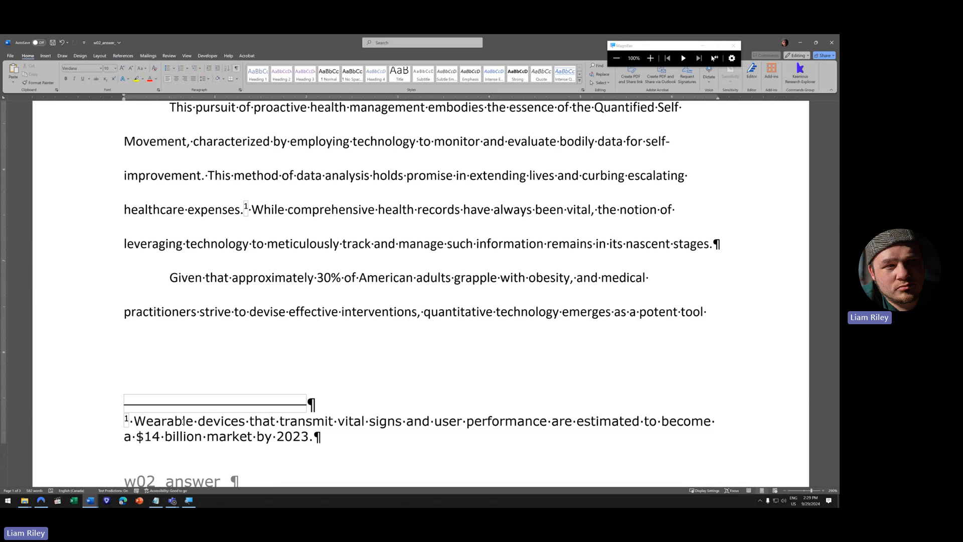
# - Review footnotes 1 and 2 together with their reference marks in the body text on pages 1 and 2
pyautogui.scroll(-3, 267, 307)
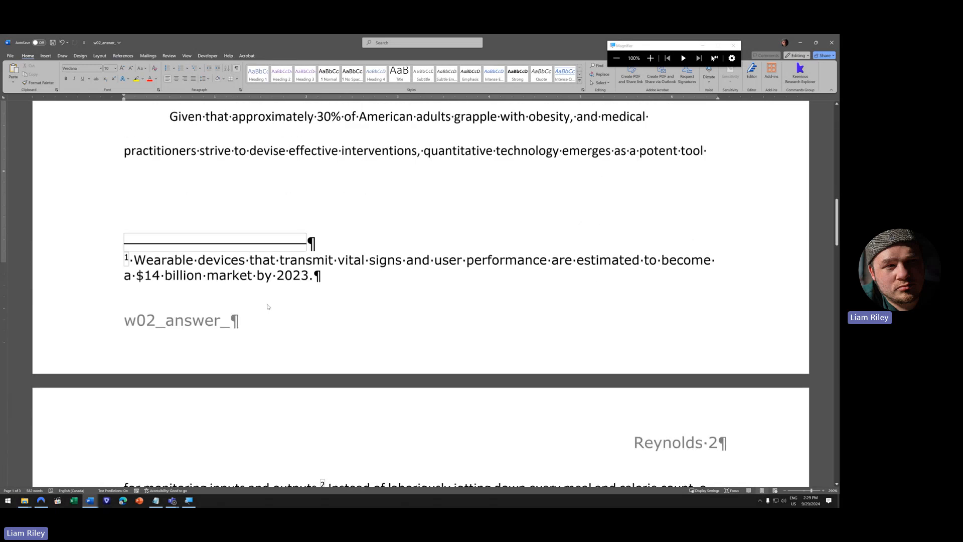
pyautogui.scroll(-4, 252, 333)
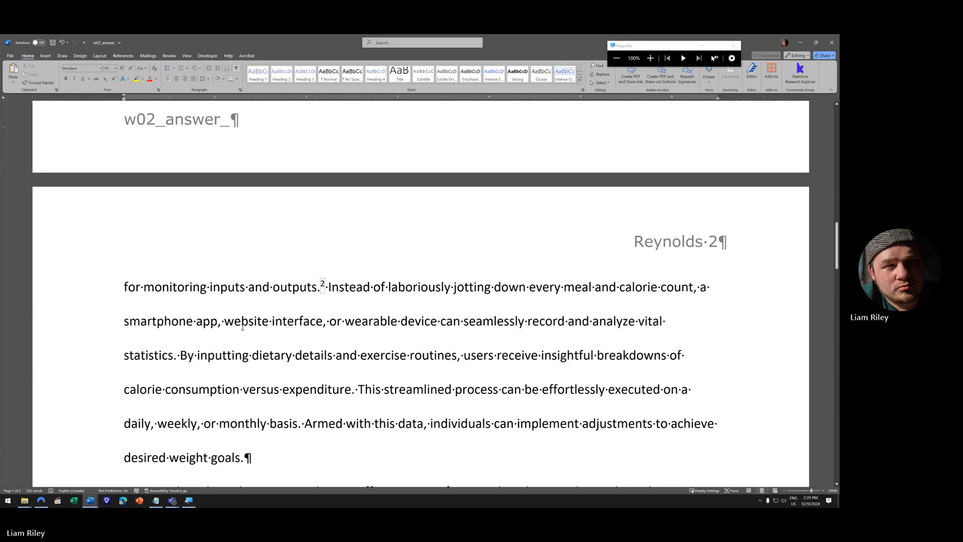
pyautogui.scroll(8, 241, 327)
pyautogui.scroll(-2, 211, 334)
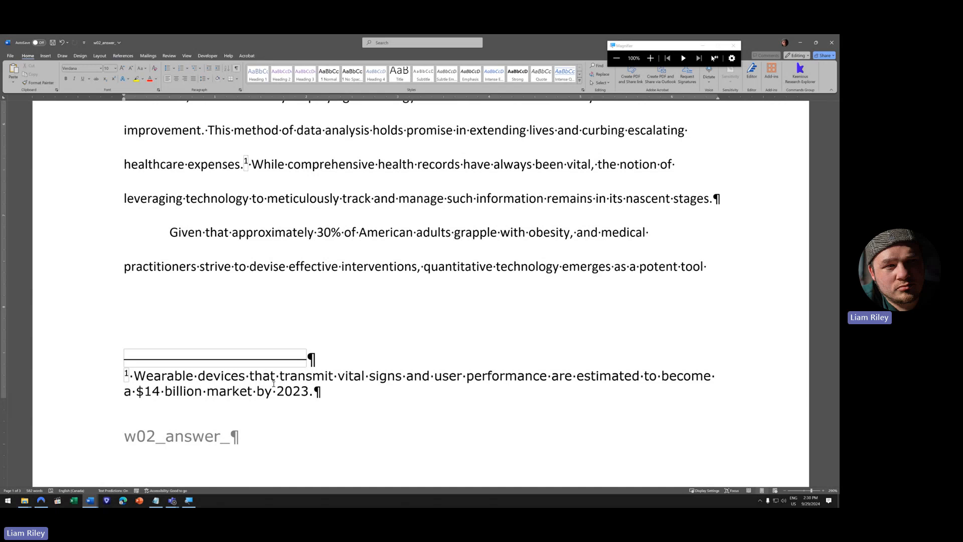
pyautogui.scroll(-10, 318, 307)
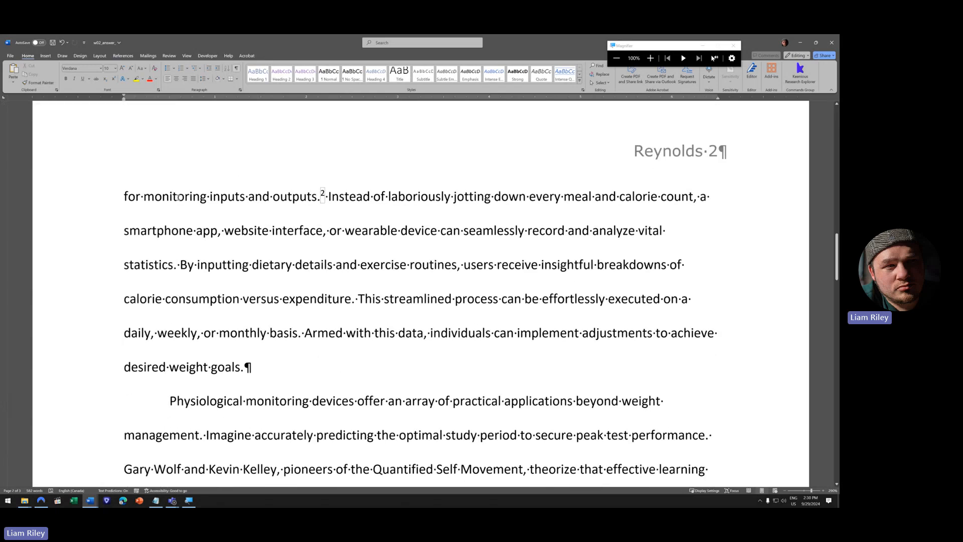
pyautogui.scroll(10, 249, 243)
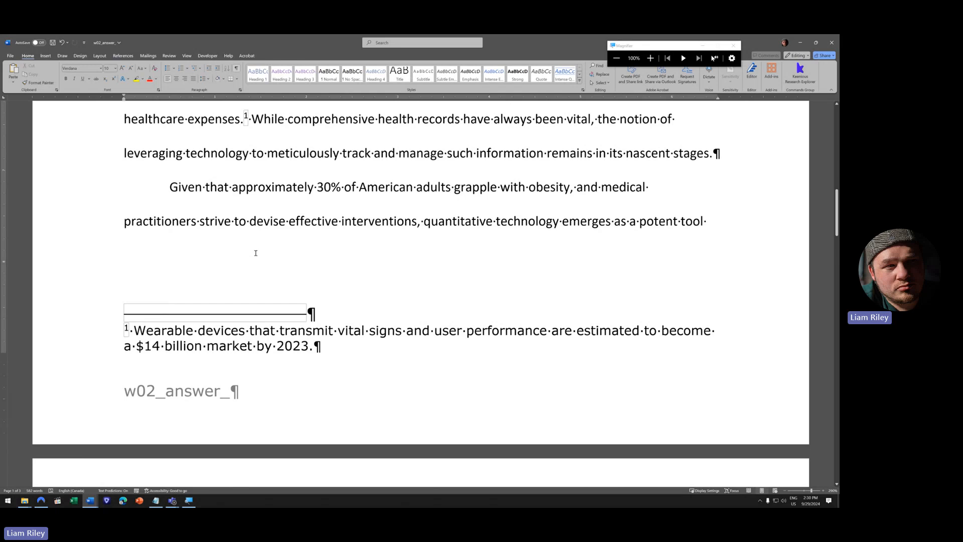
pyautogui.scroll(-20, 256, 256)
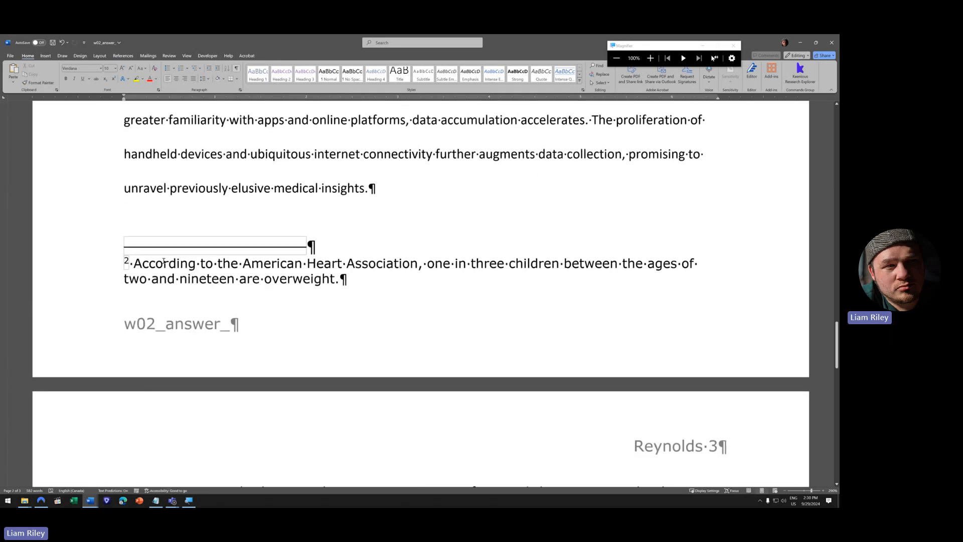
pyautogui.scroll(20, 164, 261)
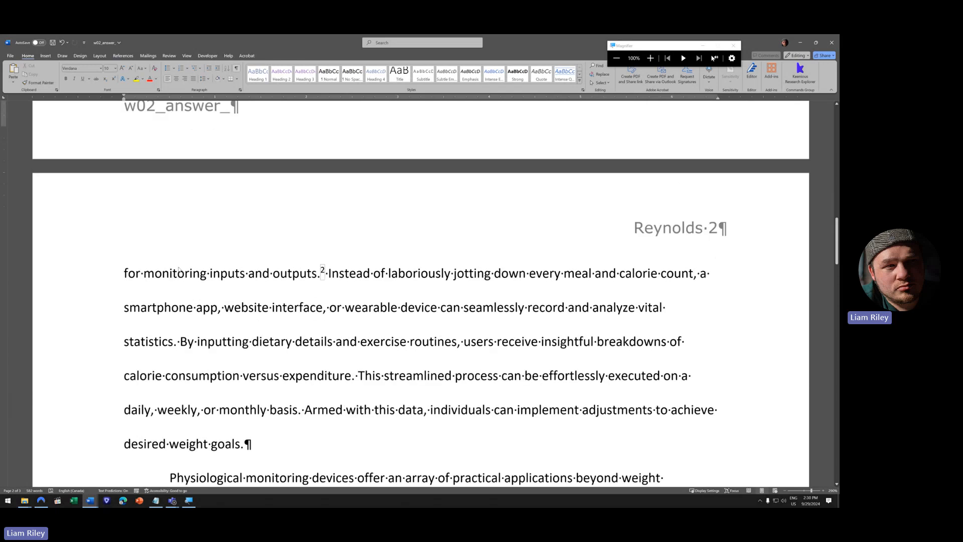
pyautogui.scroll(5, 179, 270)
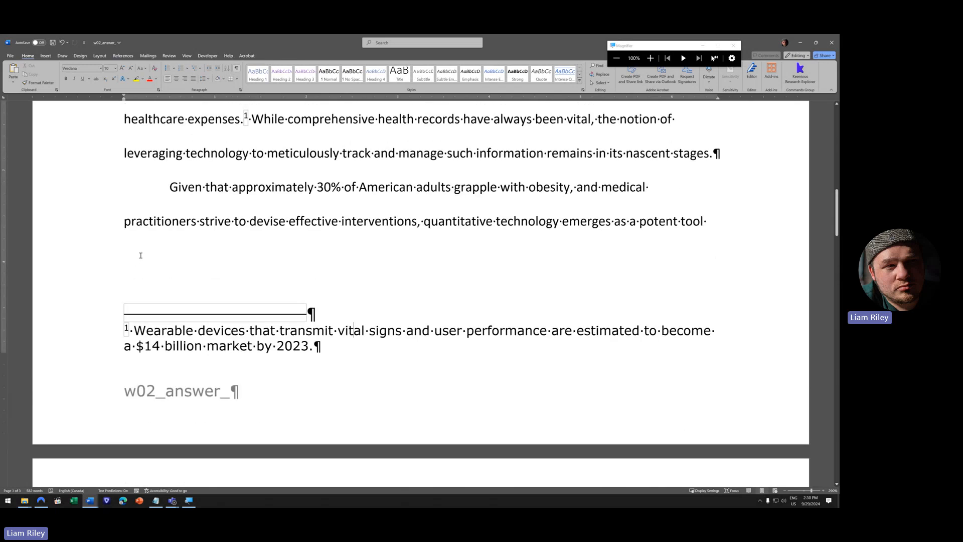
pyautogui.scroll(-6, 150, 258)
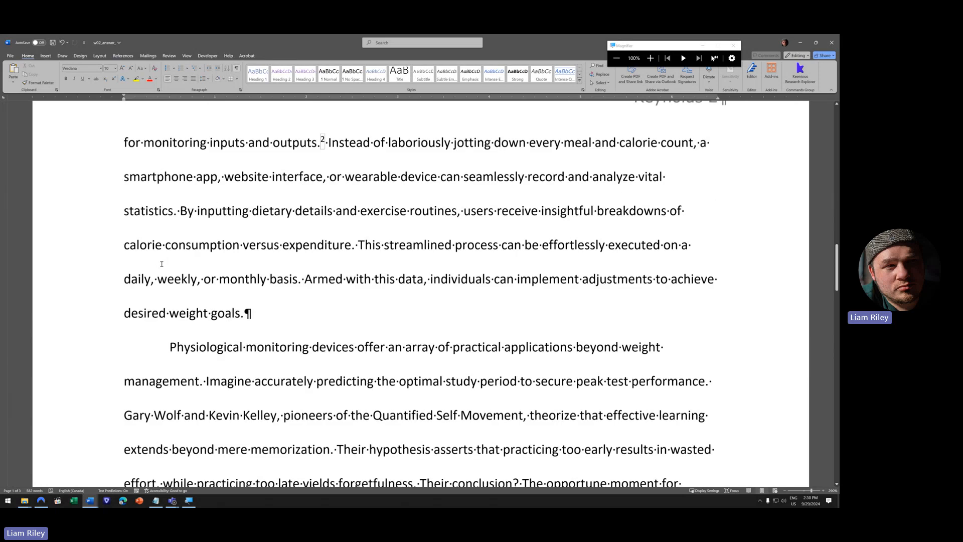
pyautogui.scroll(5, 161, 264)
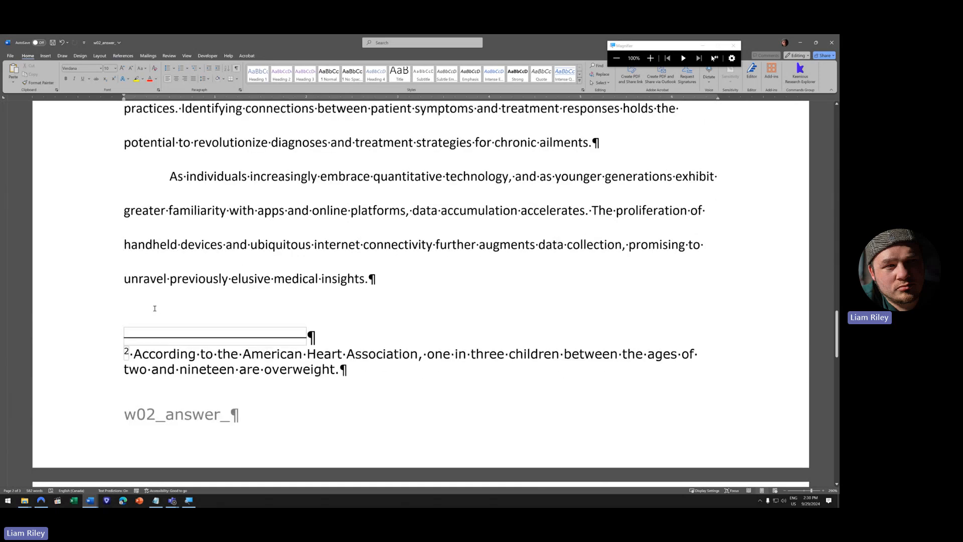
pyautogui.scroll(10, 143, 300)
pyautogui.scroll(3, 173, 299)
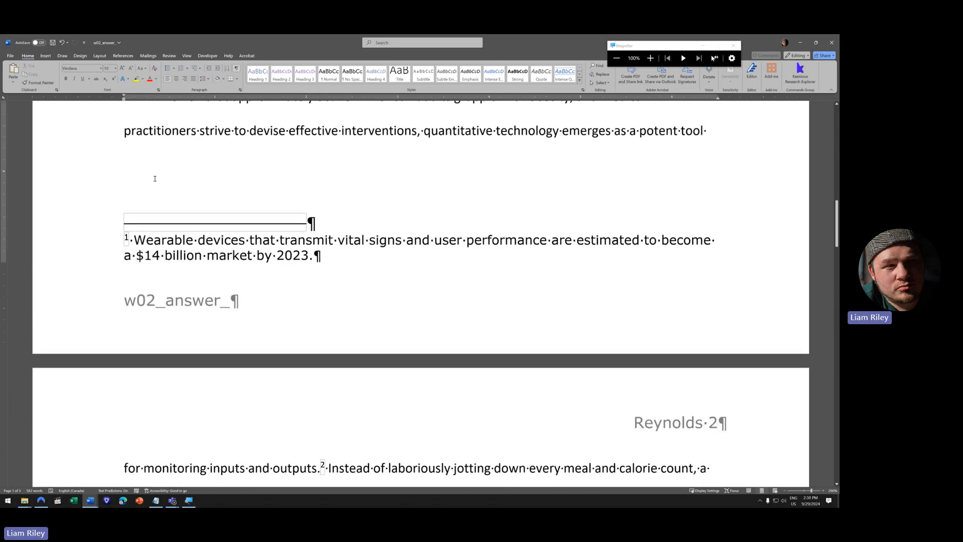
pyautogui.scroll(4, 210, 255)
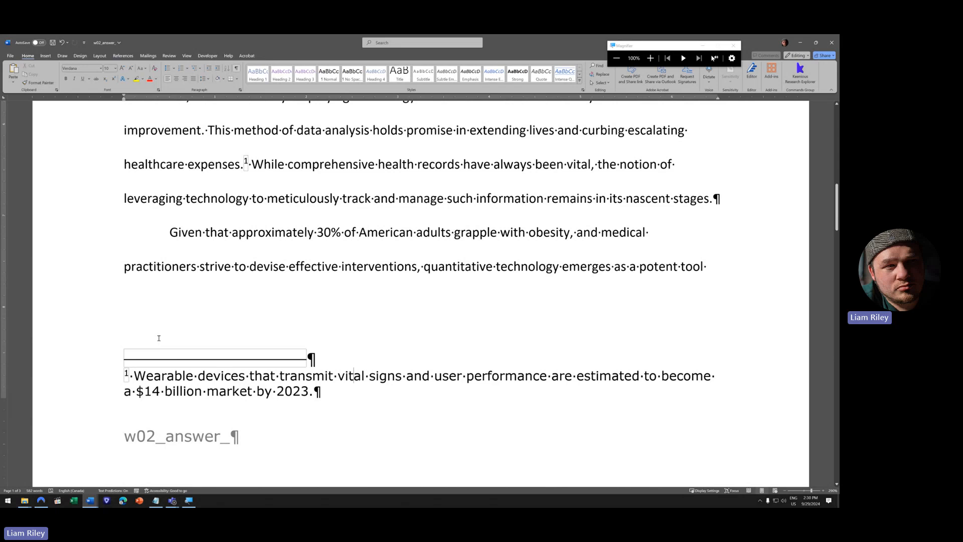
pyautogui.scroll(-11, 158, 341)
pyautogui.scroll(5, 160, 338)
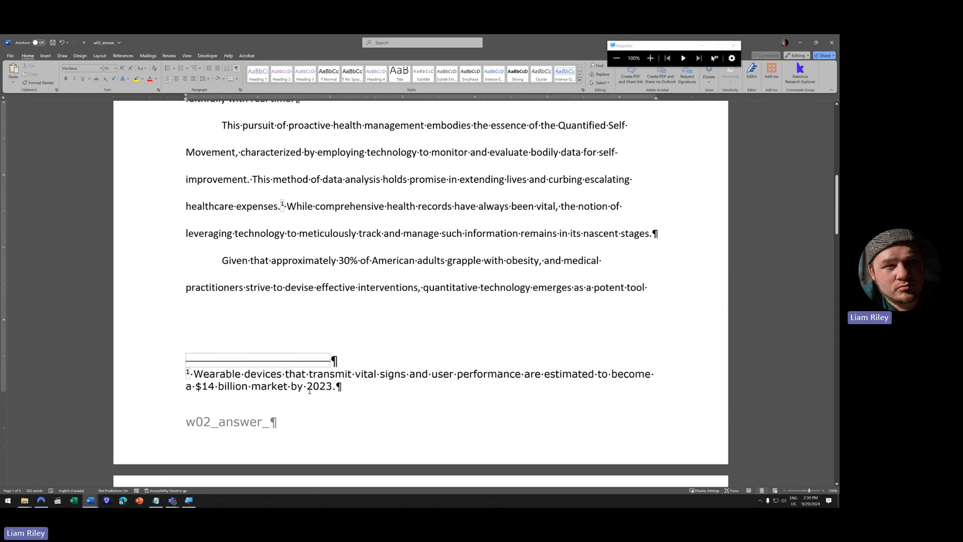
pyautogui.tripleClick(253, 385)
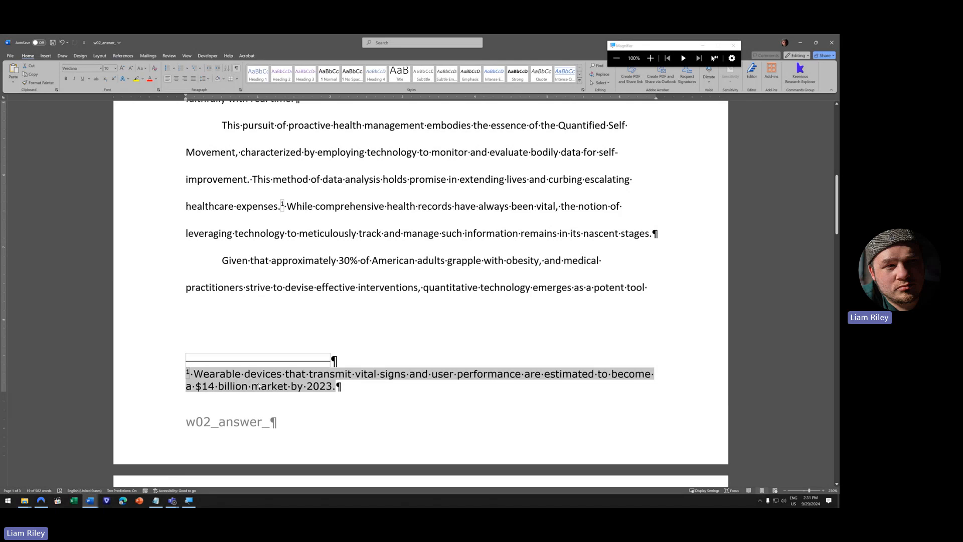
pyautogui.click(393, 387)
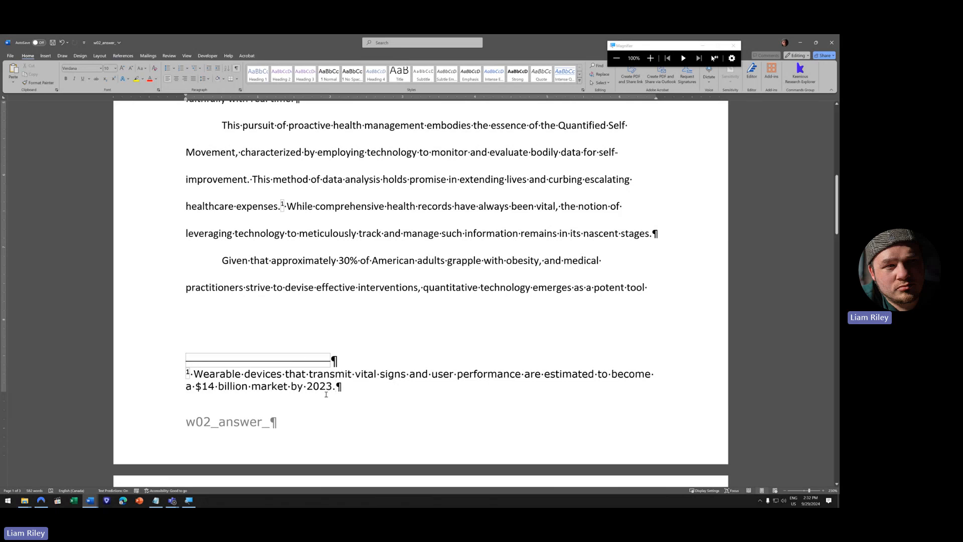
# - Modify the Footnote Text style used by footnote 1, setting its font size to 11 pt
pyautogui.click(272, 386)
pyautogui.rightClick(274, 386)
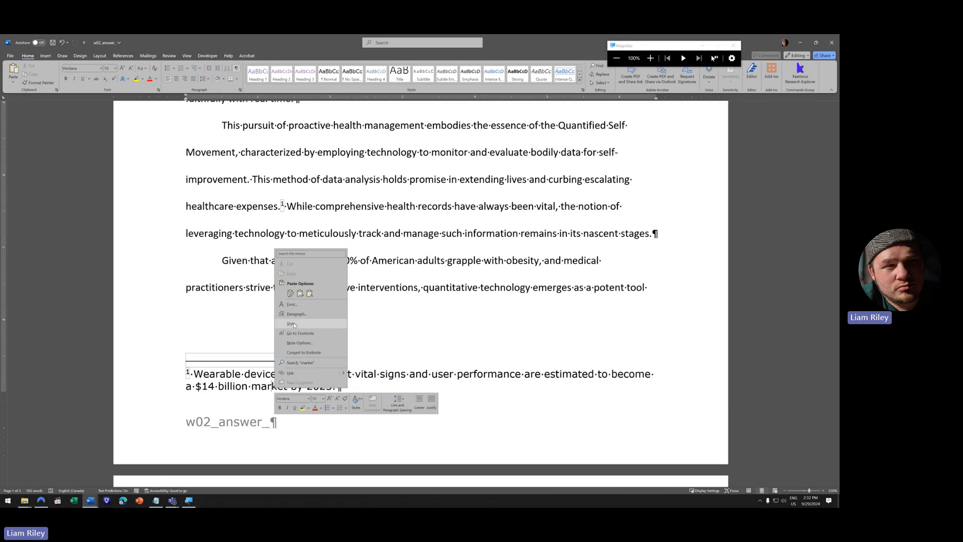
pyautogui.click(296, 324)
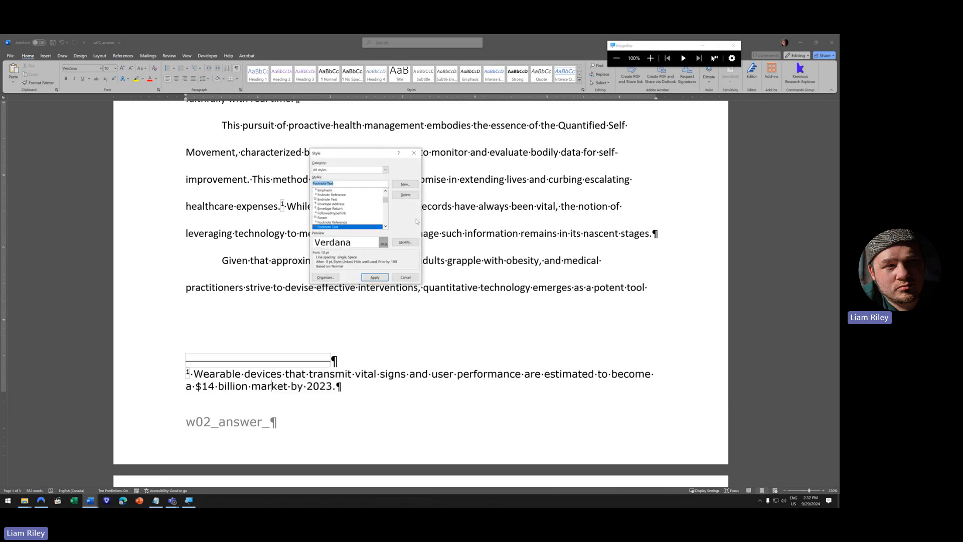
pyautogui.click(651, 58)
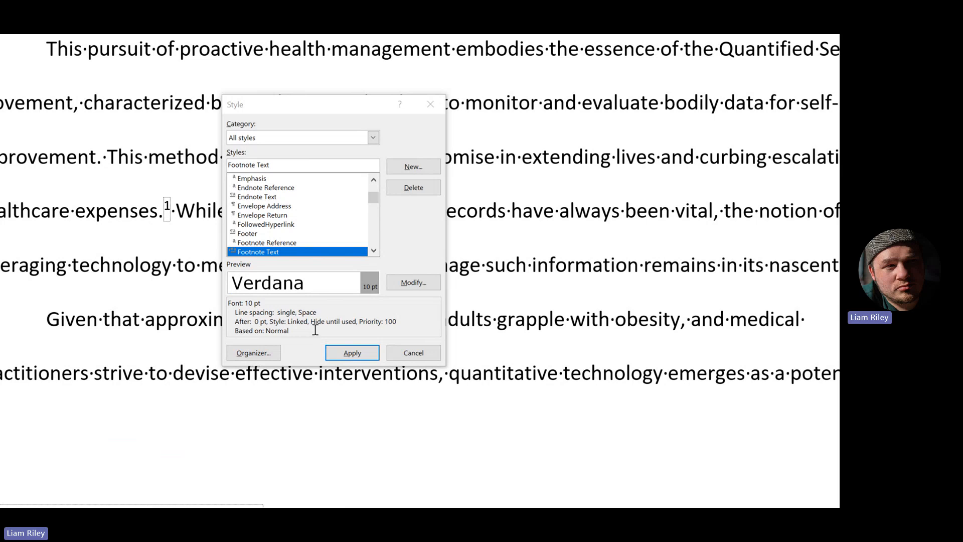
pyautogui.click(420, 286)
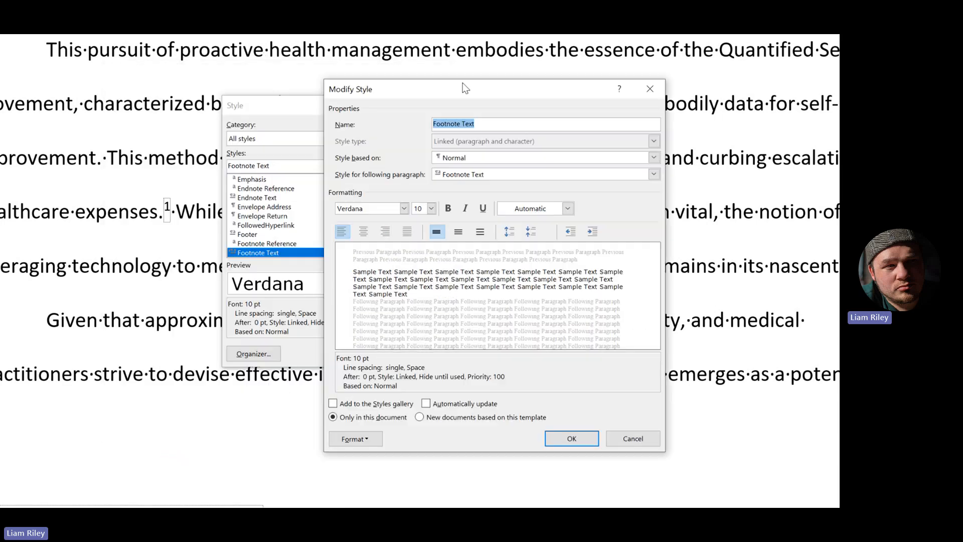
pyautogui.moveTo(463, 88); pyautogui.dragTo(423, 66)
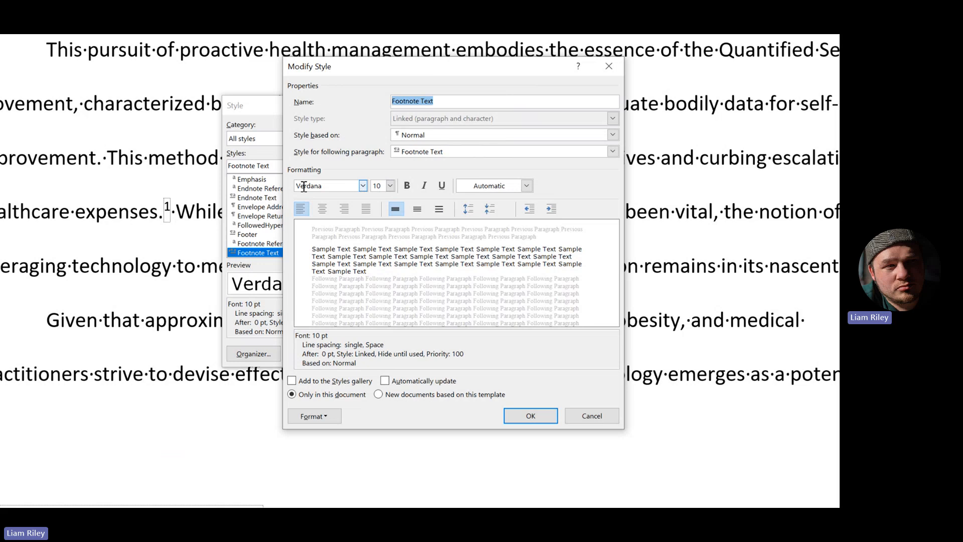
pyautogui.click(389, 186)
pyautogui.click(380, 219)
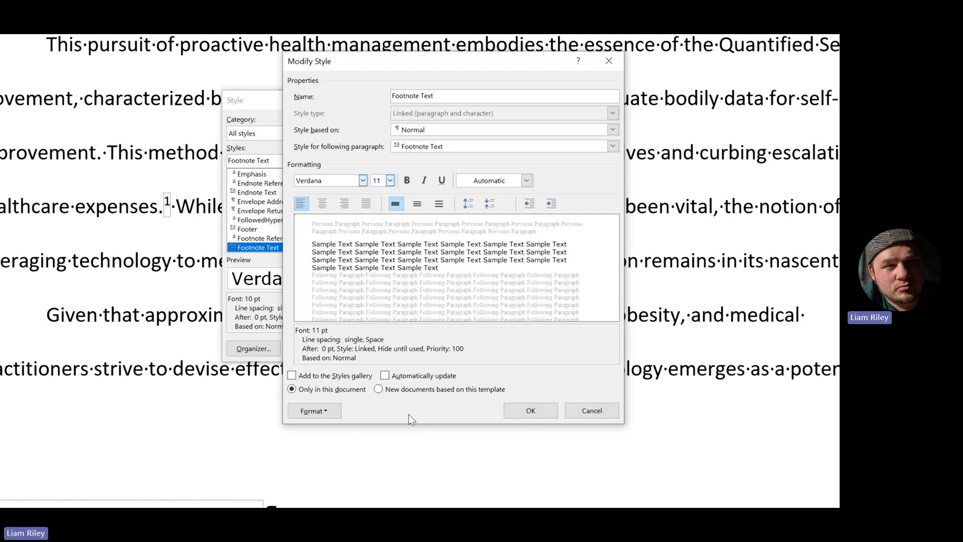
# - Give the Footnote Text style double line spacing and a 0.5" first-line indent, and apply it to footnote 1
pyautogui.click(328, 411)
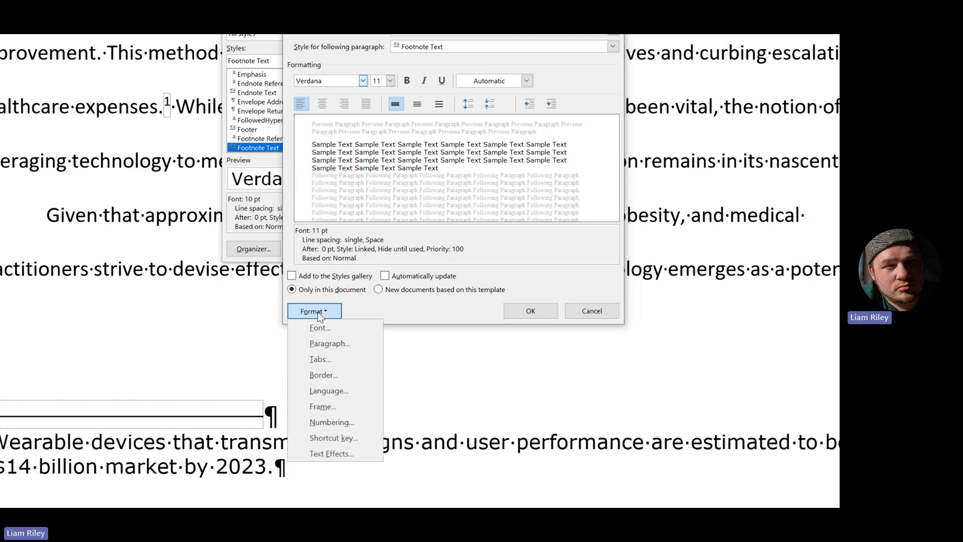
pyautogui.click(325, 344)
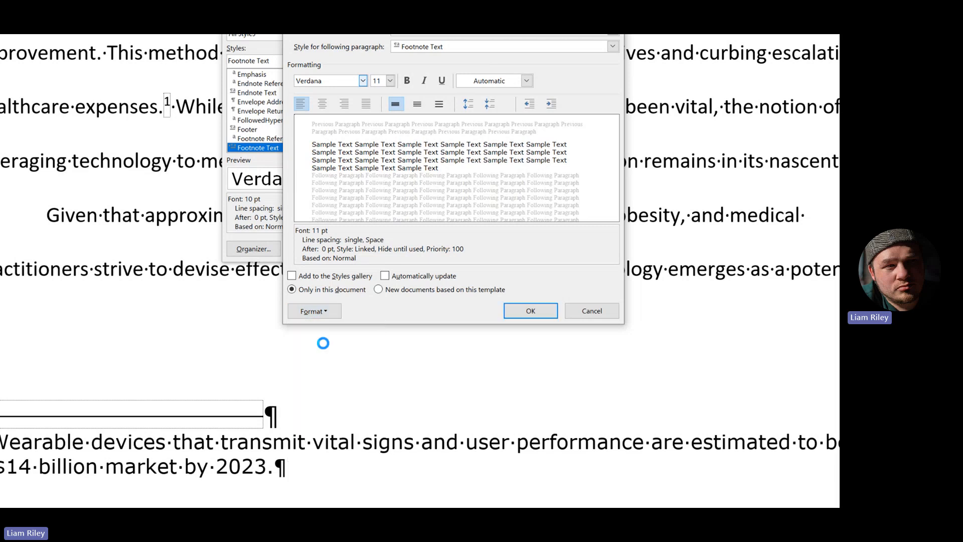
pyautogui.moveTo(346, 97); pyautogui.dragTo(356, 40)
pyautogui.moveTo(356, 161); pyautogui.dragTo(421, 54)
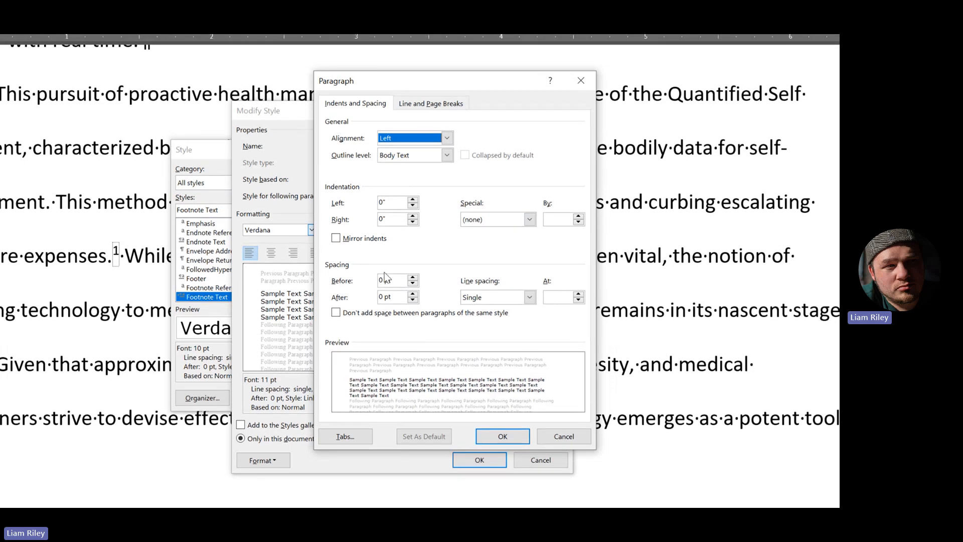
pyautogui.click(502, 297)
pyautogui.click(497, 328)
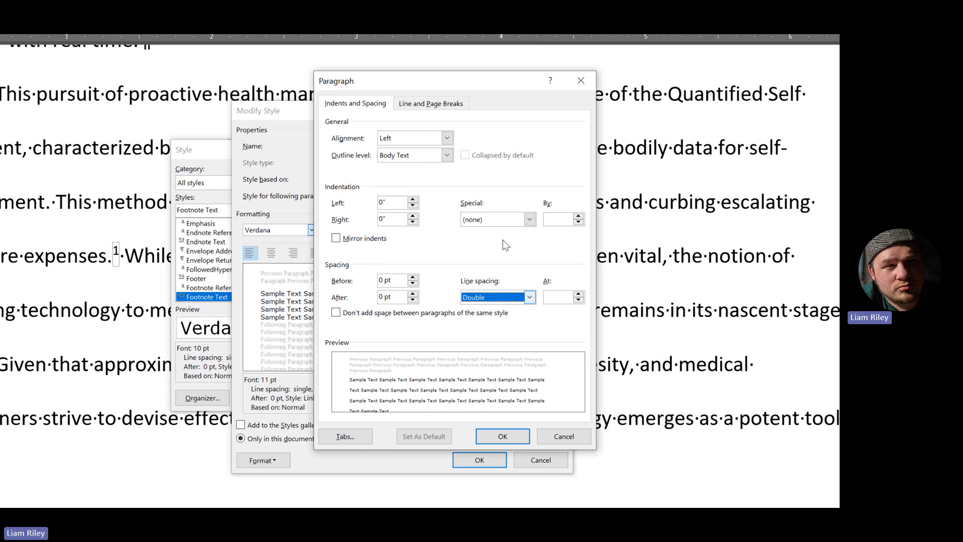
pyautogui.click(499, 219)
pyautogui.click(484, 240)
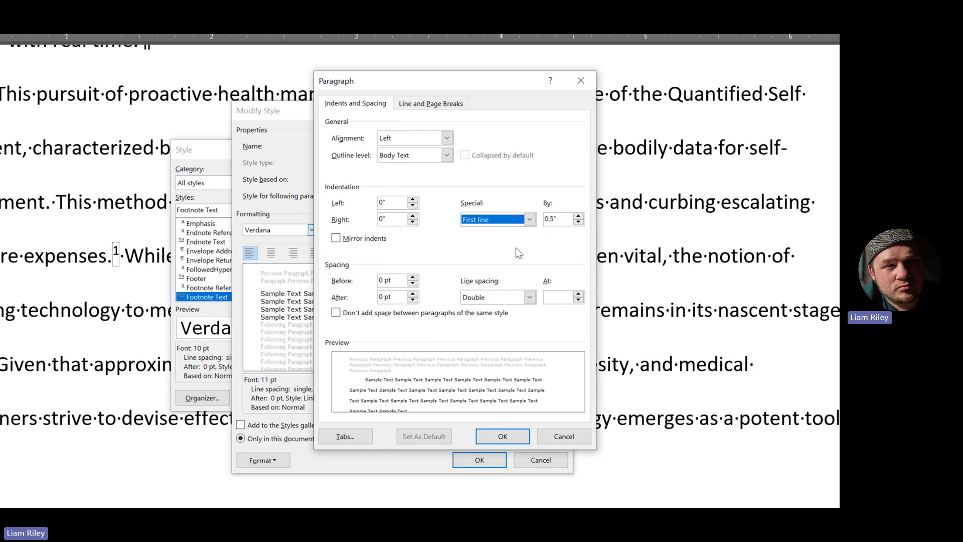
pyautogui.click(503, 435)
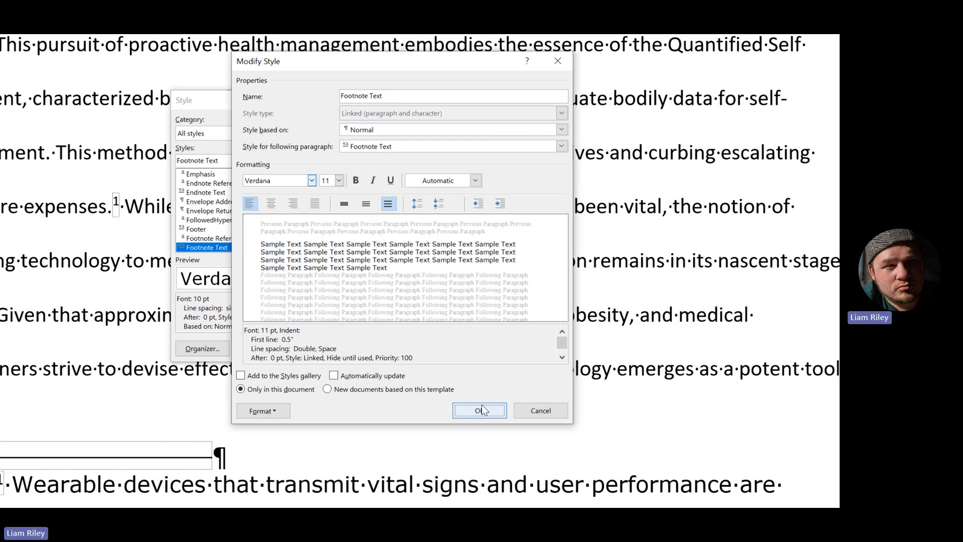
pyautogui.click(482, 406)
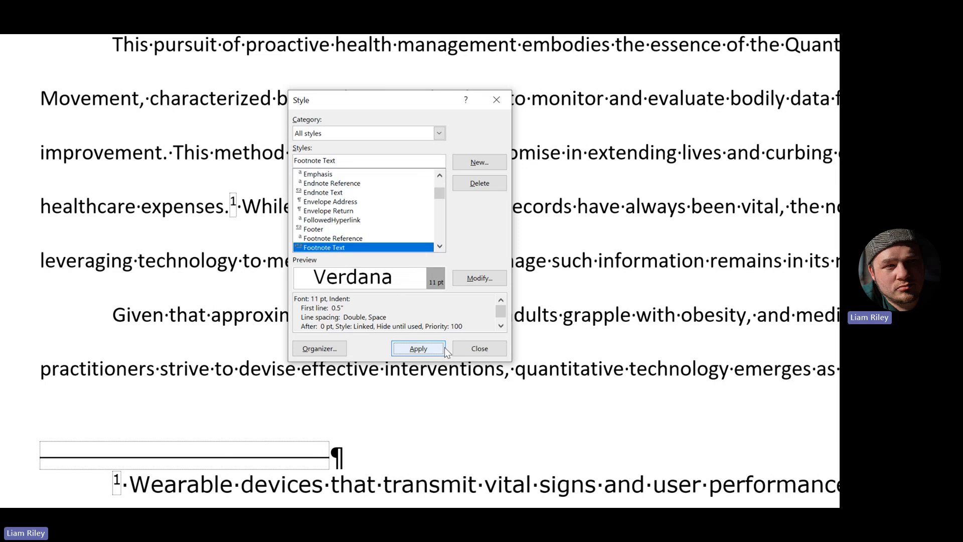
pyautogui.click(419, 348)
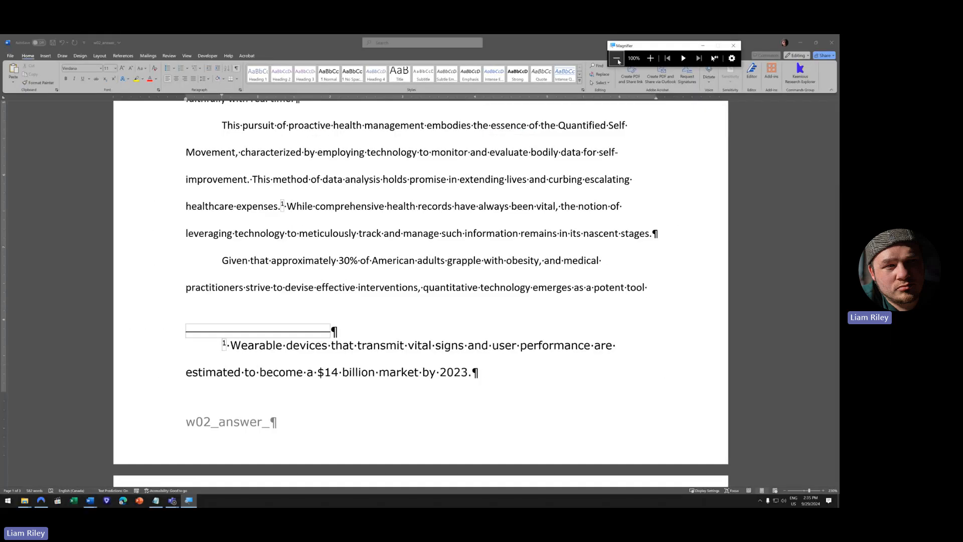
# - Check the formatting of footnotes 1 and 2 at the ends of pages 1 and 2, and return to the paper's heading
pyautogui.scroll(-10, 375, 227)
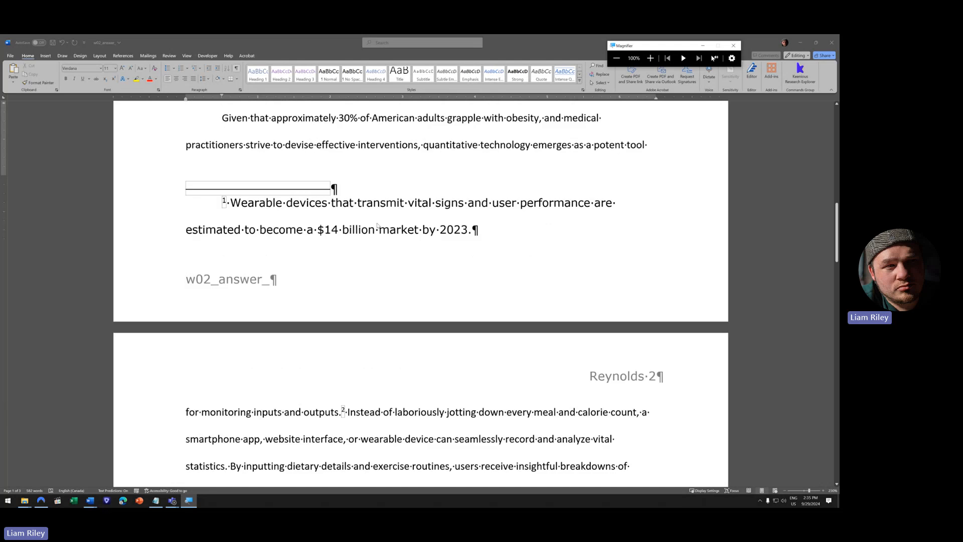
pyautogui.scroll(-2, 399, 227)
pyautogui.scroll(3, 434, 266)
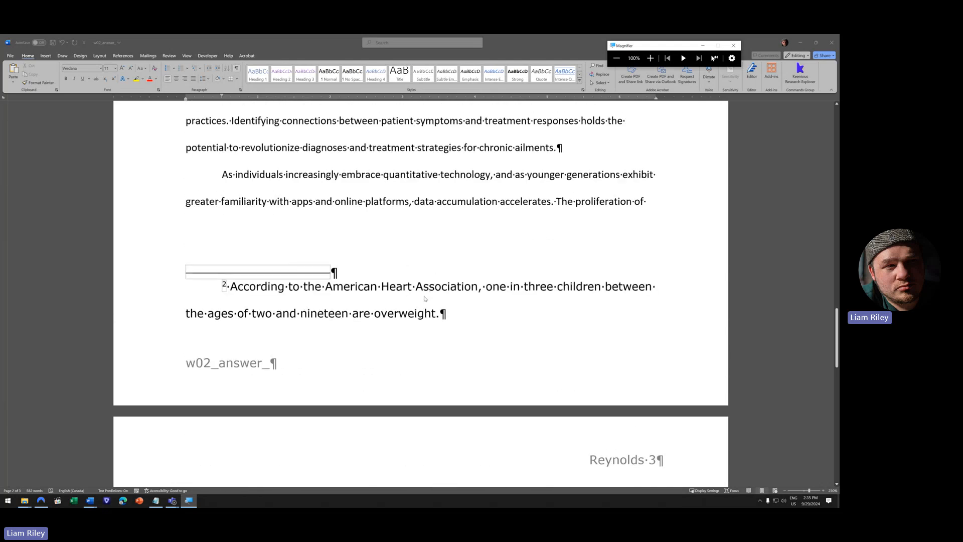
pyautogui.scroll(-2, 393, 328)
pyautogui.scroll(3, 393, 332)
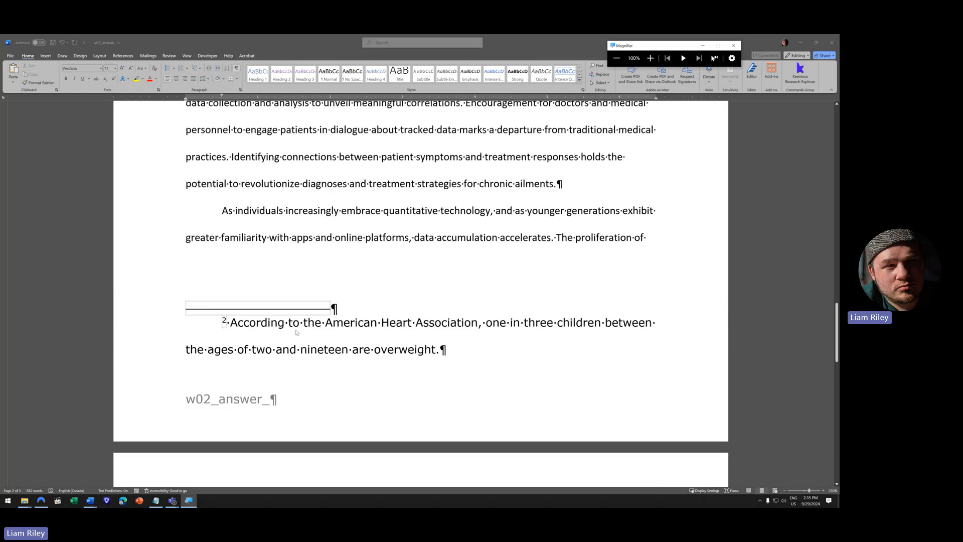
pyautogui.scroll(15, 296, 332)
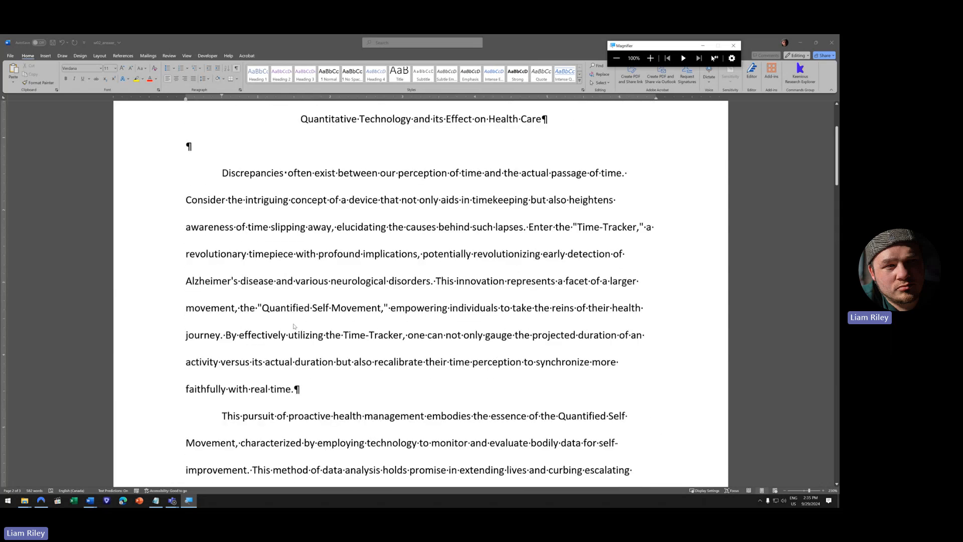
pyautogui.scroll(2, 294, 325)
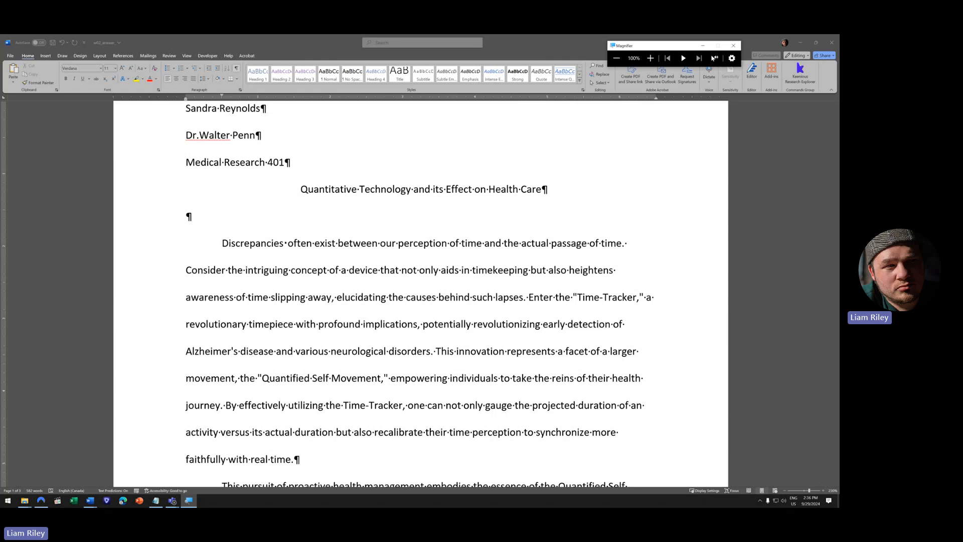
# - Examine the first body paragraph, highlighting its opening sentence and its full text from "Discrepancies" to "real time"
pyautogui.hotkey('alt', 'Tab')
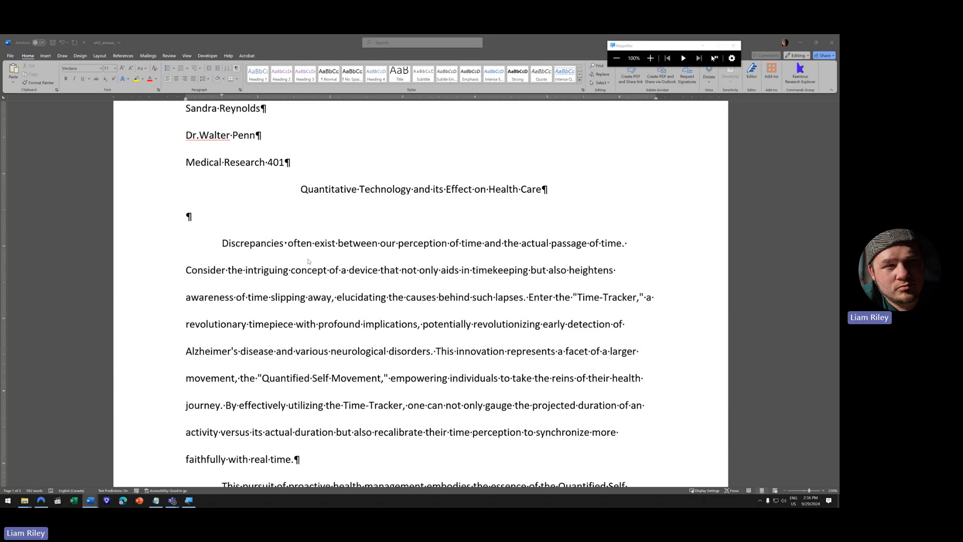
pyautogui.scroll(-3, 307, 298)
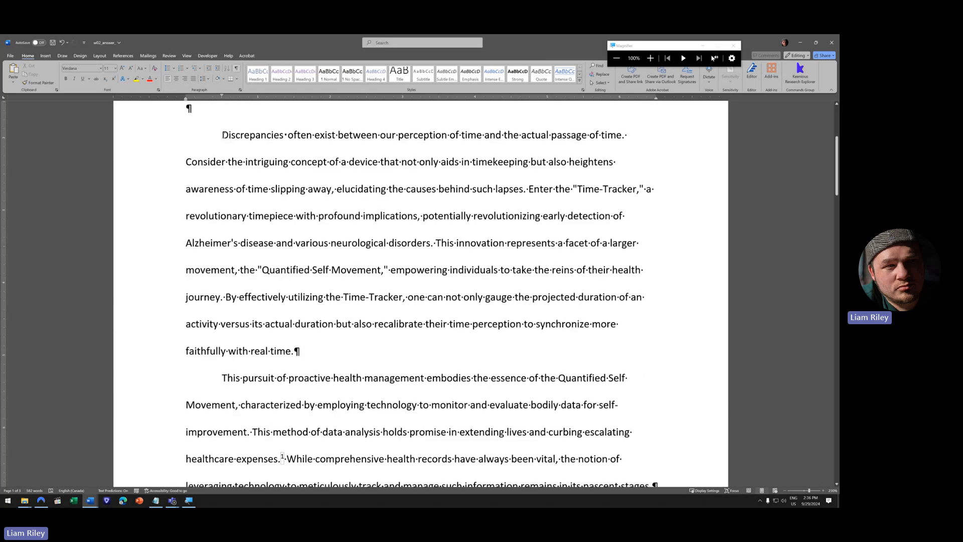
pyautogui.moveTo(222, 134); pyautogui.dragTo(464, 321)
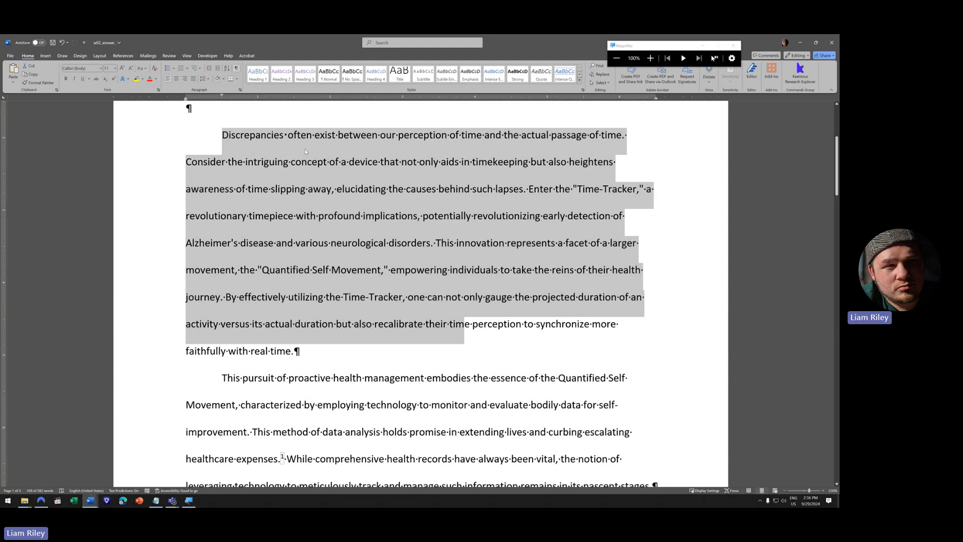
pyautogui.click(333, 310)
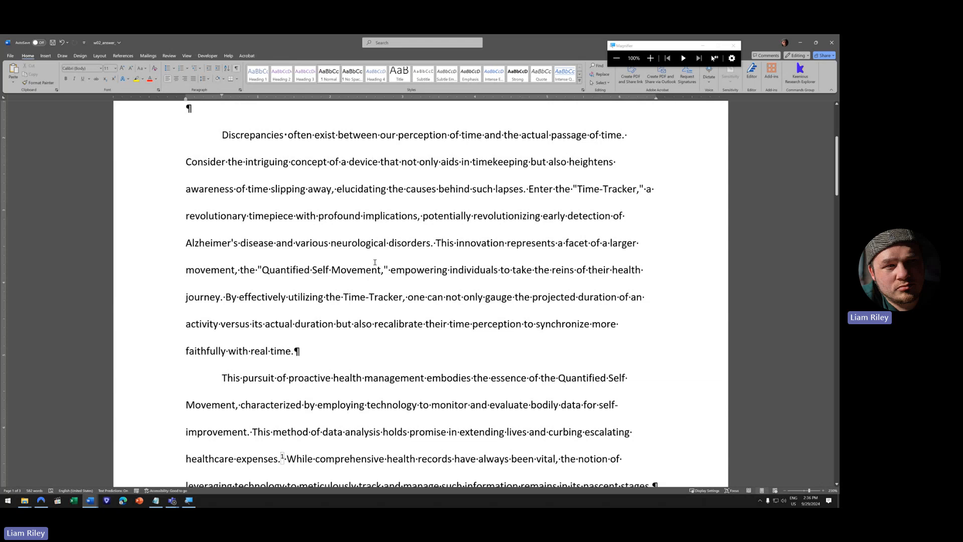
pyautogui.moveTo(219, 135); pyautogui.dragTo(620, 135)
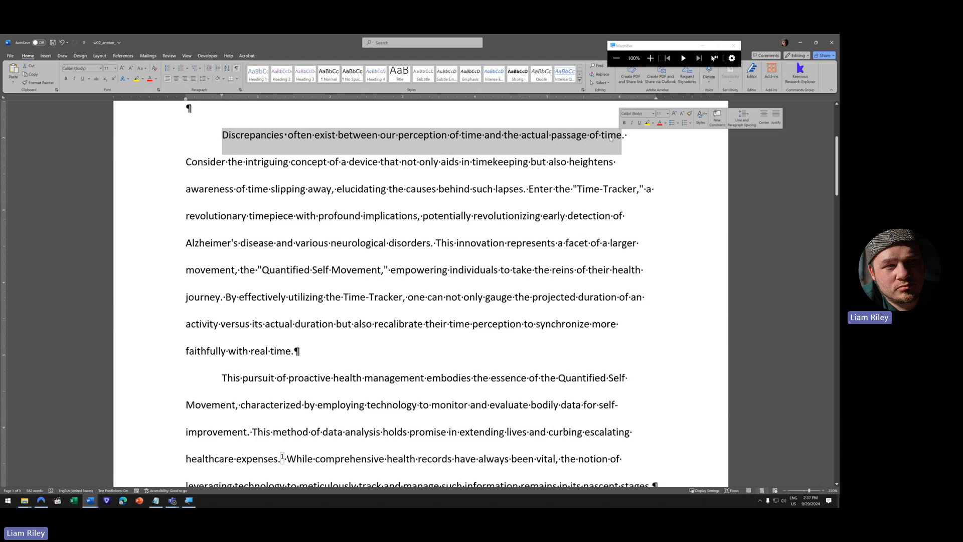
pyautogui.press('Left')
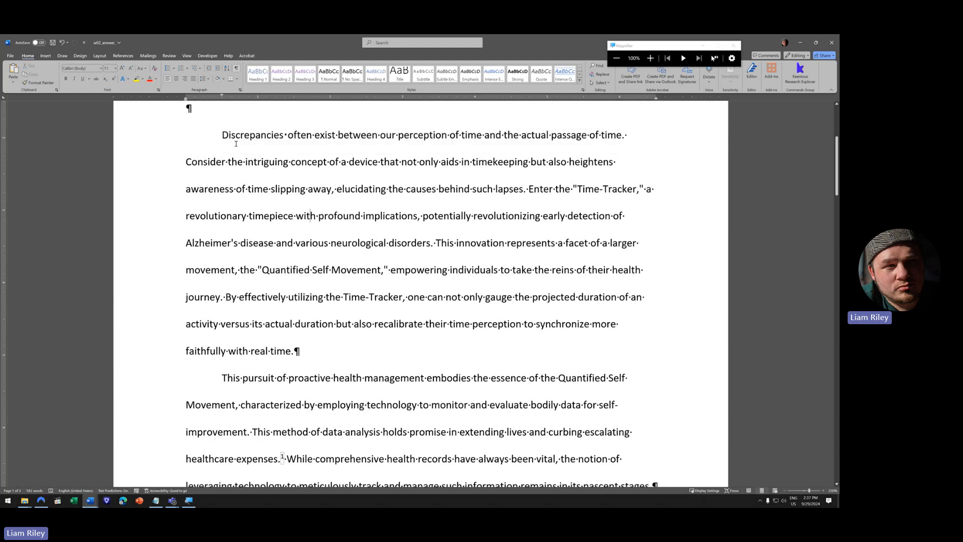
pyautogui.hotkey('ctrl', 'shift', 'Down')
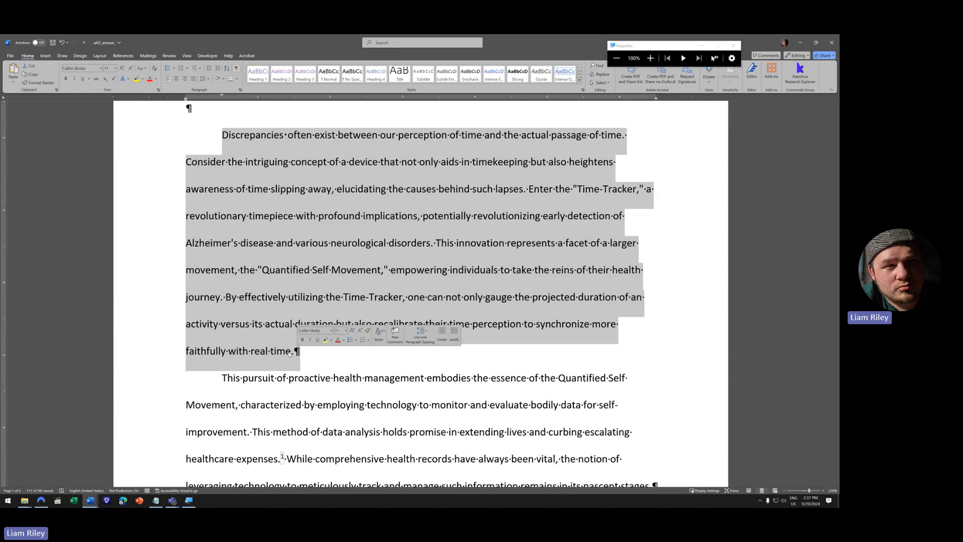
pyautogui.click(290, 353)
# - Start a new citation source of type Book just before the period after "real time" in the first body paragraph
pyautogui.keyDown('ctrl'); pyautogui.scroll(10, 289, 353); pyautogui.keyUp('ctrl')
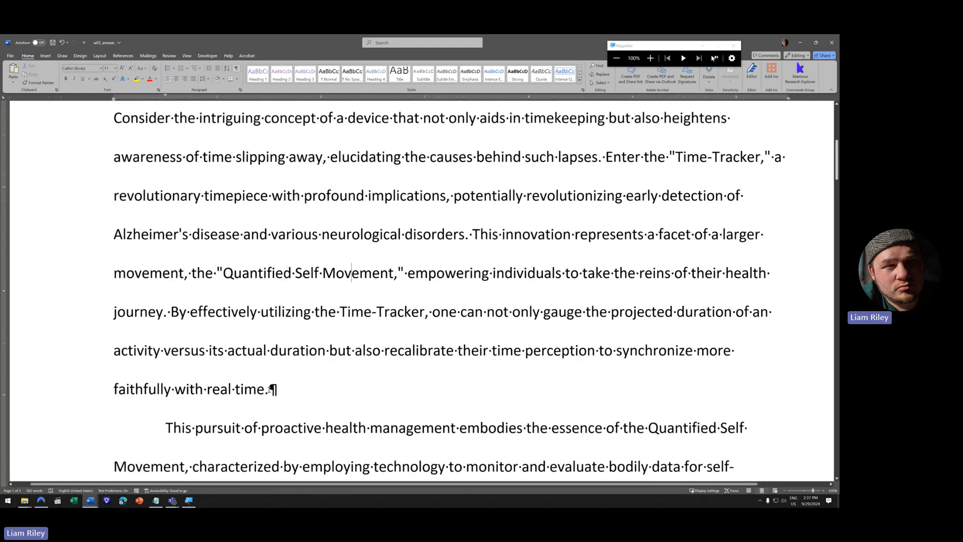
pyautogui.click(271, 389)
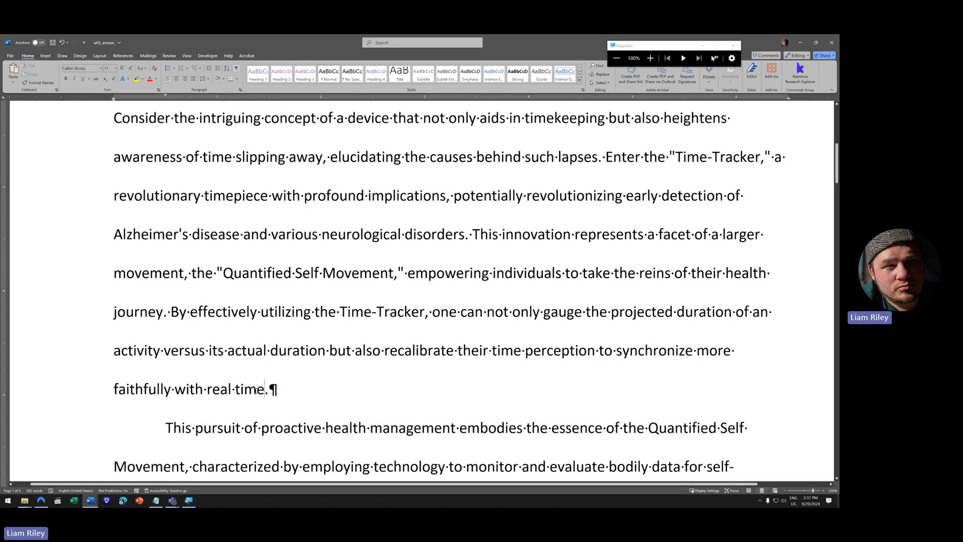
pyautogui.click(129, 58)
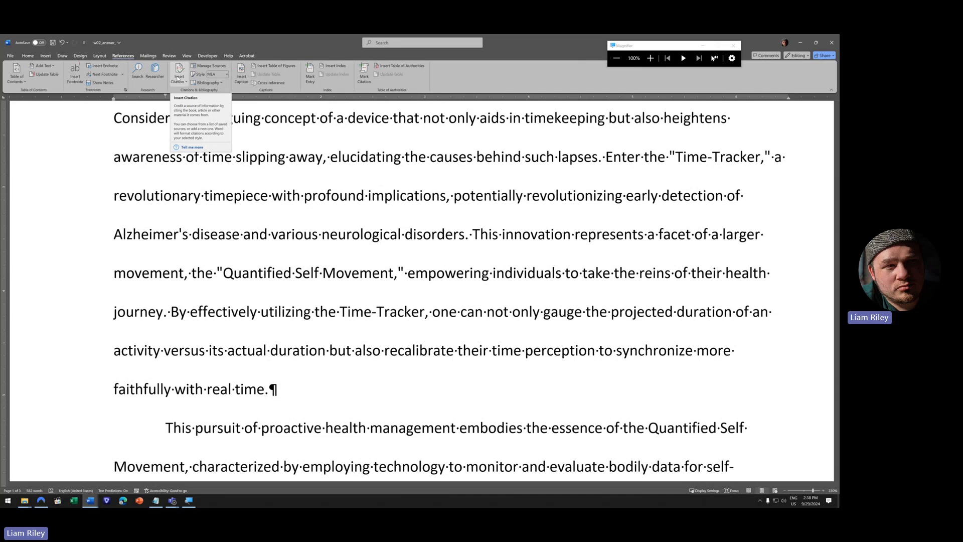
pyautogui.click(180, 80)
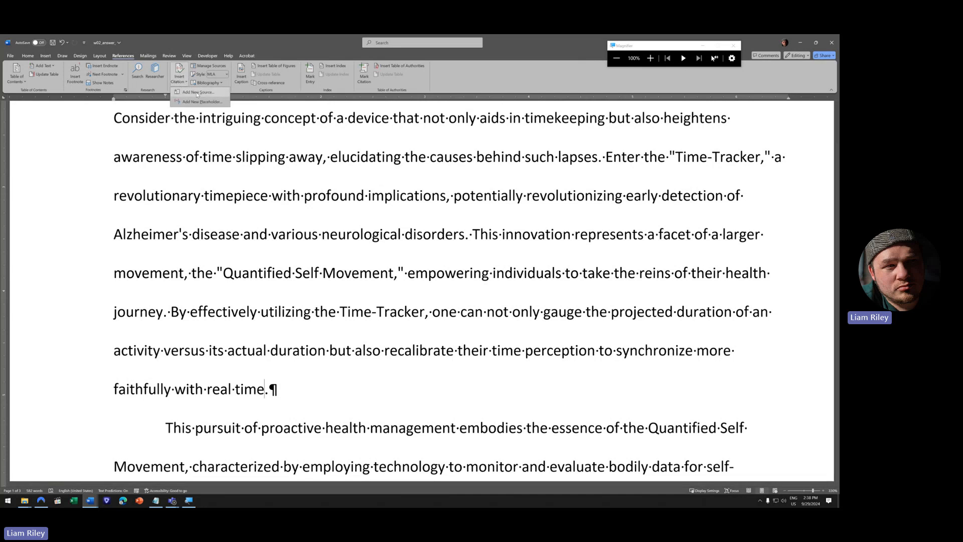
pyautogui.click(195, 92)
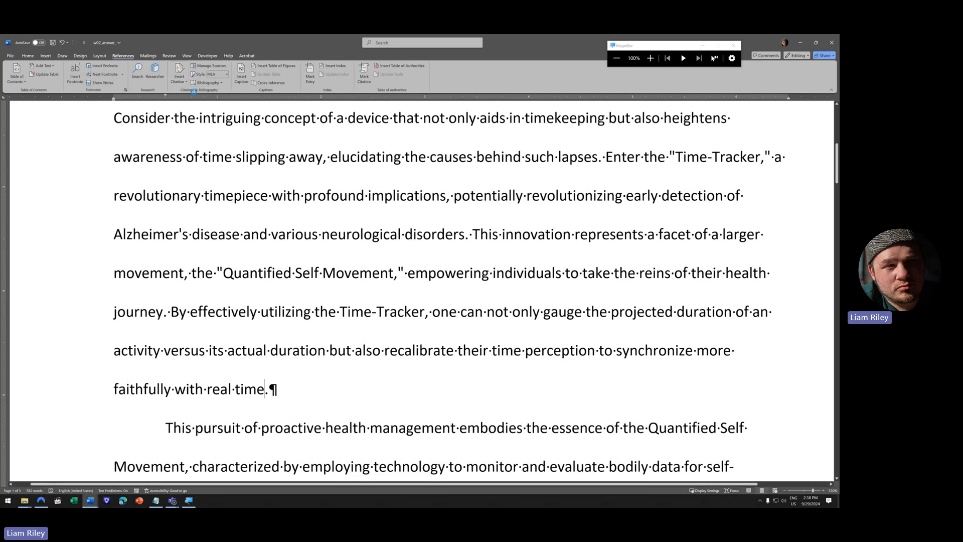
pyautogui.moveTo(260, 160); pyautogui.dragTo(420, 239)
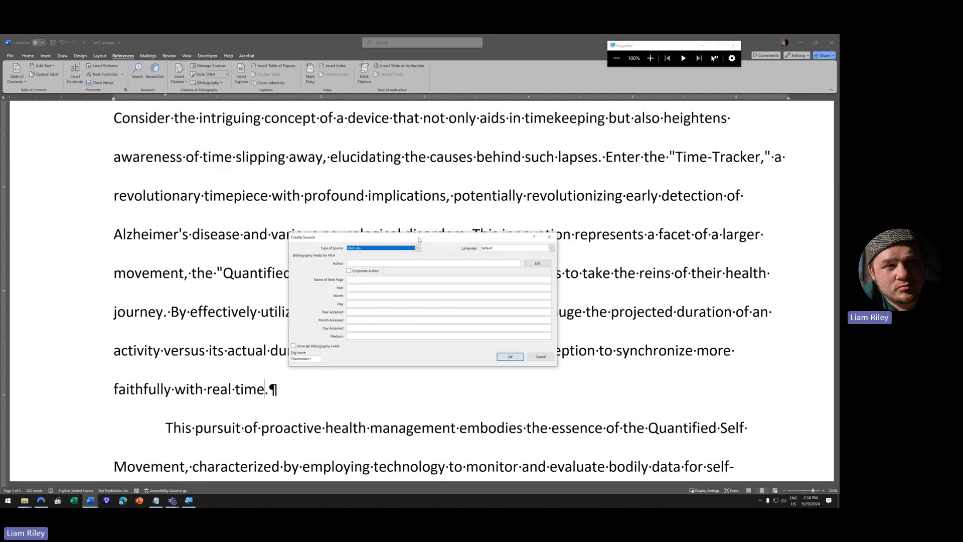
pyautogui.click(417, 248)
pyautogui.click(418, 254)
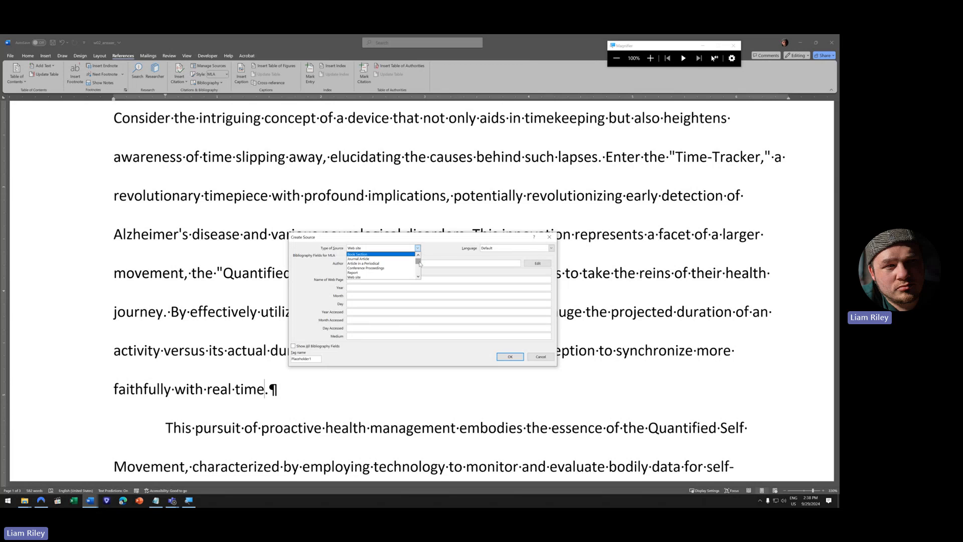
pyautogui.click(378, 255)
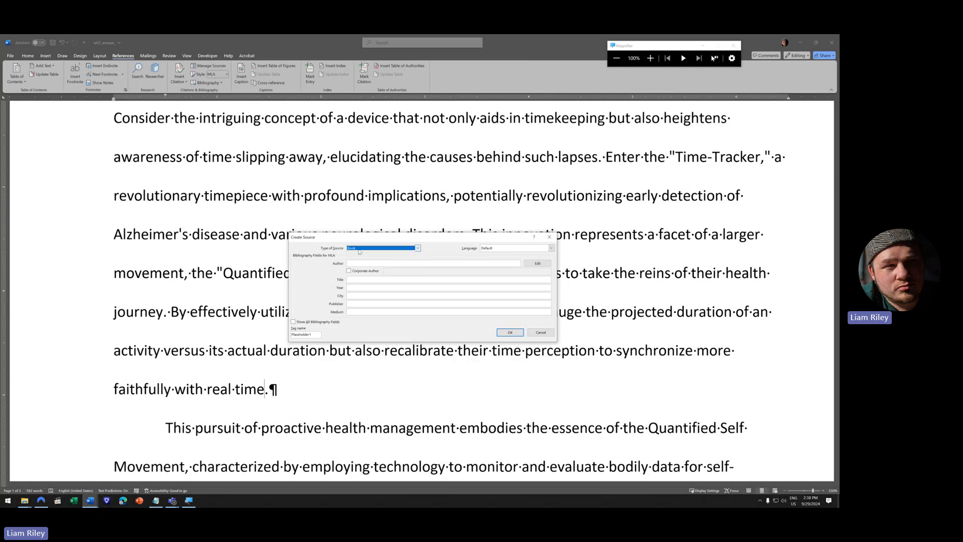
pyautogui.click(410, 249)
pyautogui.click(394, 263)
pyautogui.click(402, 250)
pyautogui.click(356, 255)
# - Enter the author's last and first name and the title "New Trends in Medicine" for the book source
pyautogui.click(356, 263)
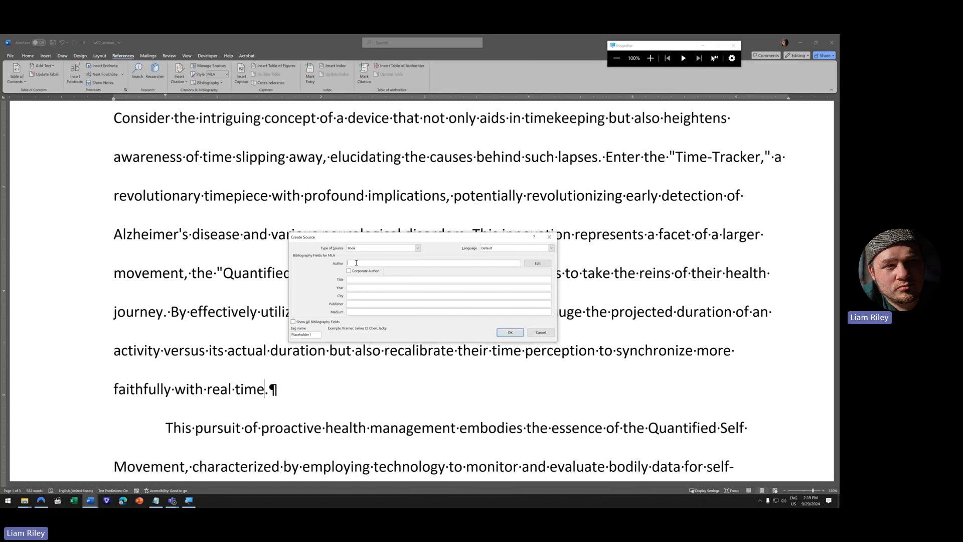
pyautogui.write('Height, Ryan')
pyautogui.click(369, 279)
pyautogui.write('New Trendsz in')
pyautogui.press('BackSpace')
pyautogui.write('in Medicine')
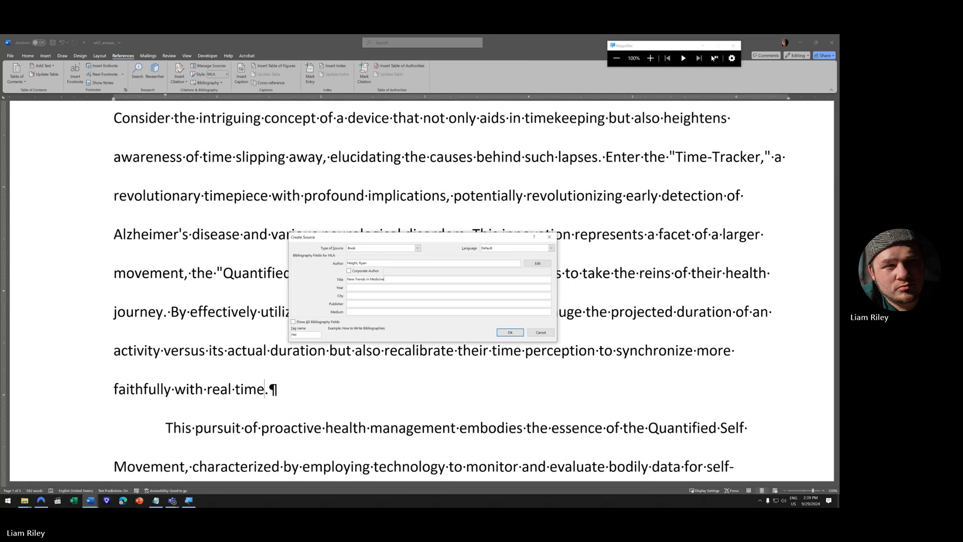
# - Complete the book source with year 2021, city New York, publisher "Basic books" and medium Print, inserting the citation
pyautogui.click(372, 290)
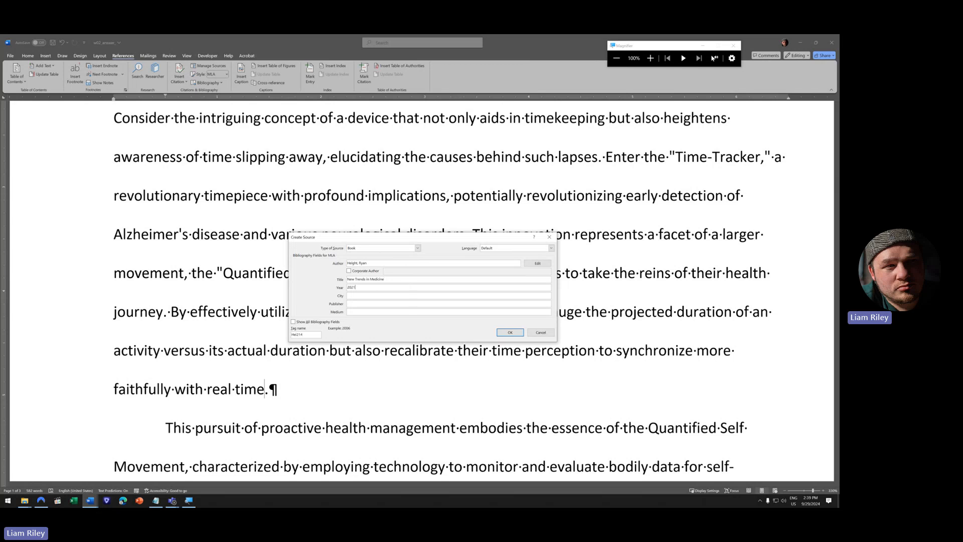
pyautogui.click(361, 296)
pyautogui.write('New Yoek')
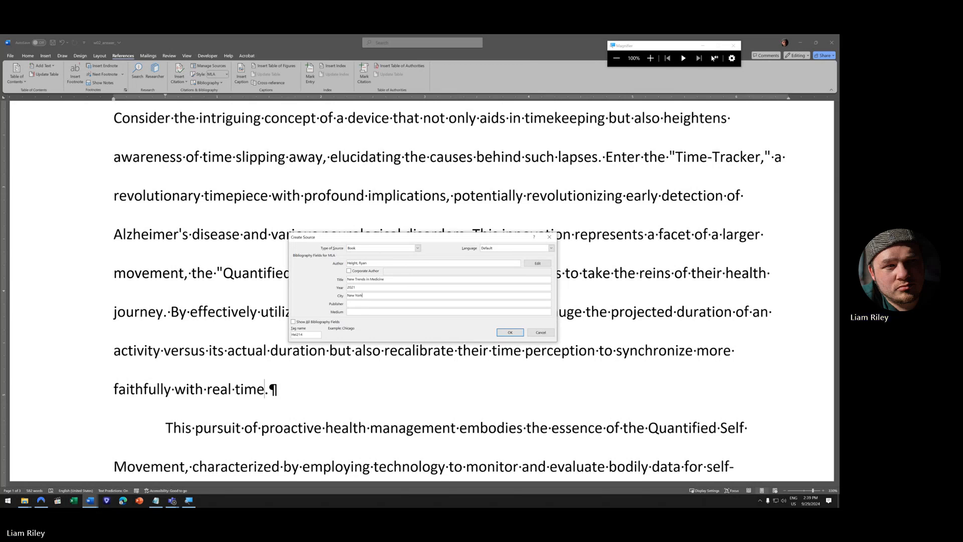
pyautogui.click(360, 304)
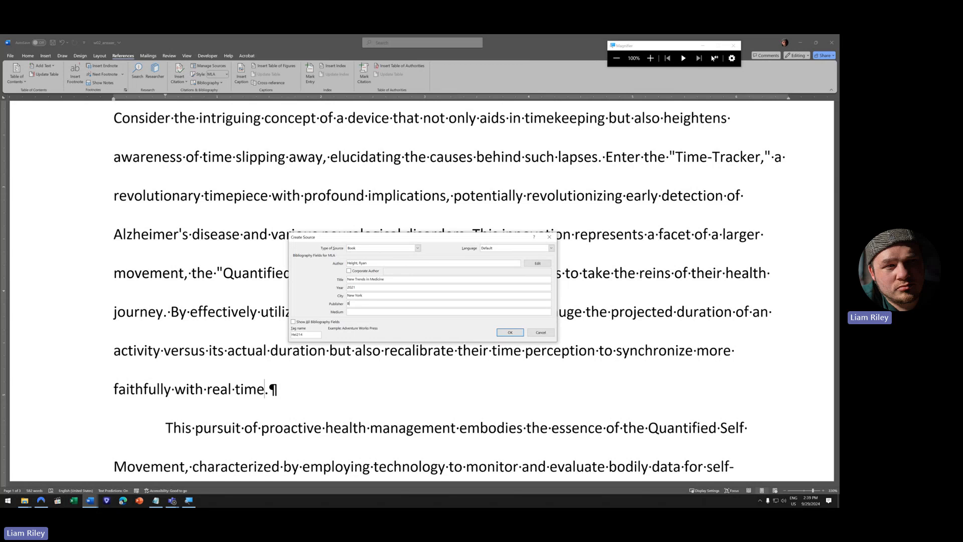
pyautogui.write('Basic books')
pyautogui.click(371, 311)
pyautogui.write('Print')
pyautogui.click(510, 332)
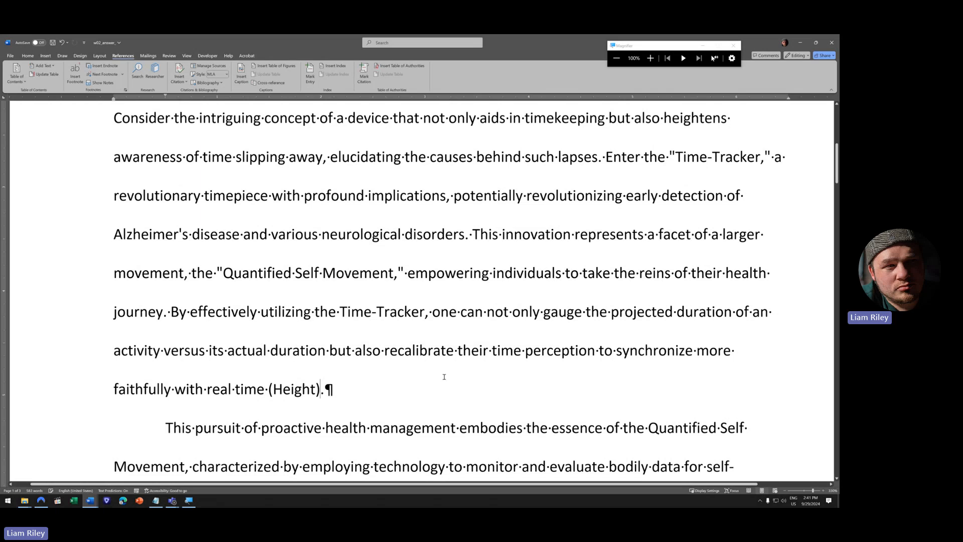
# - Edit the citation at the end of the first body paragraph to include page number 6
pyautogui.click(307, 390)
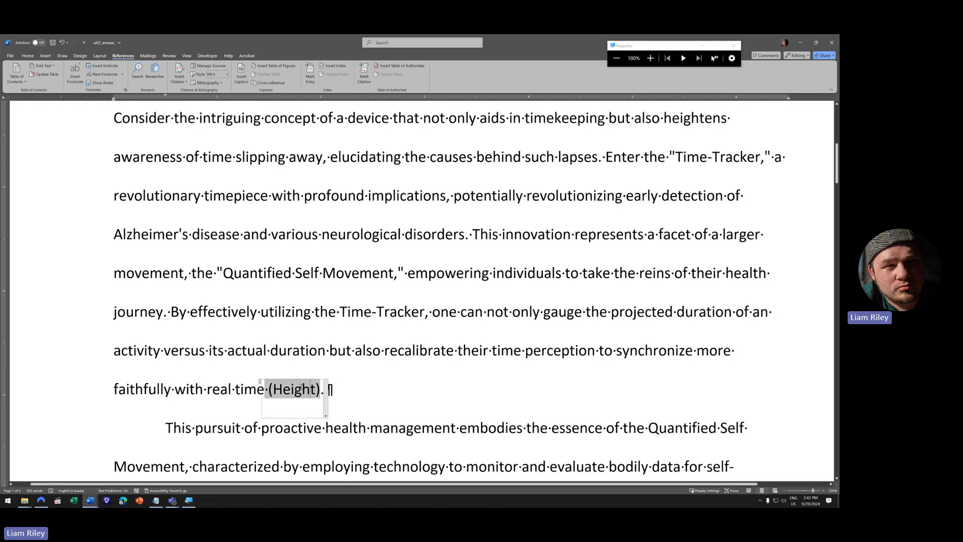
pyautogui.click(326, 413)
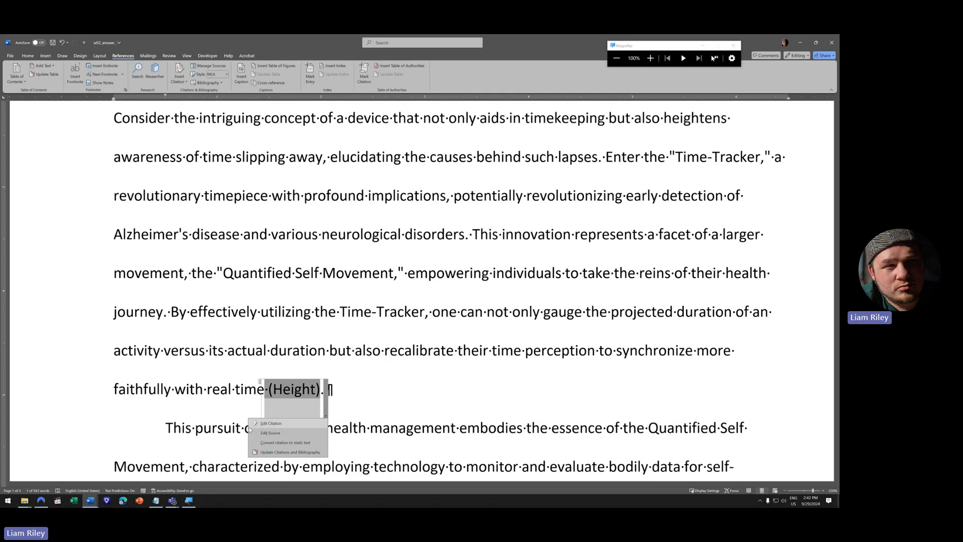
pyautogui.click(282, 425)
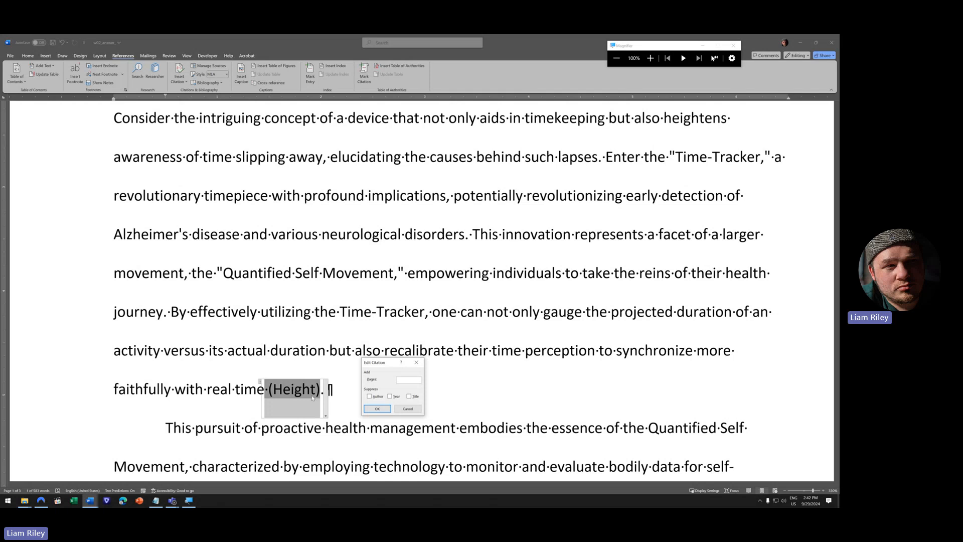
pyautogui.moveTo(382, 365); pyautogui.dragTo(362, 359)
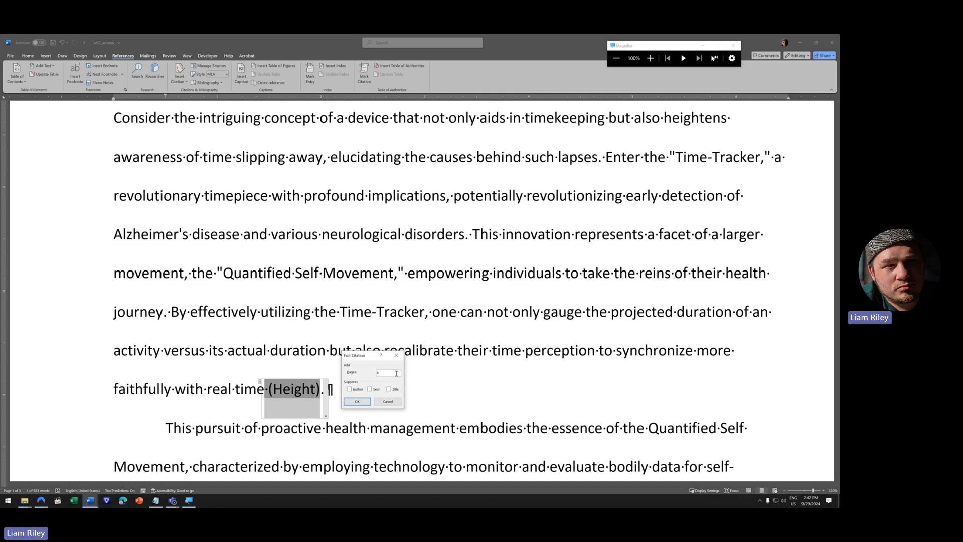
pyautogui.click(650, 58)
pyautogui.click(650, 59)
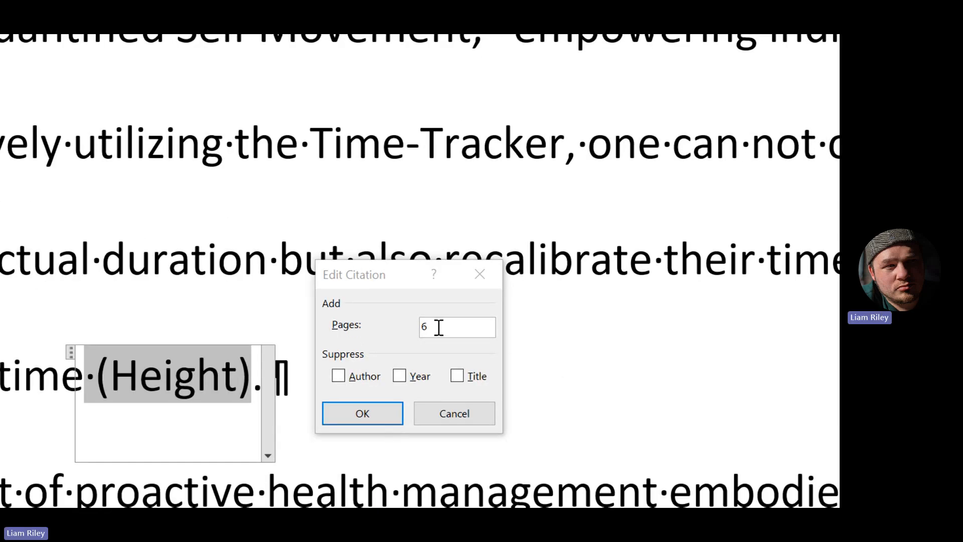
pyautogui.click(385, 417)
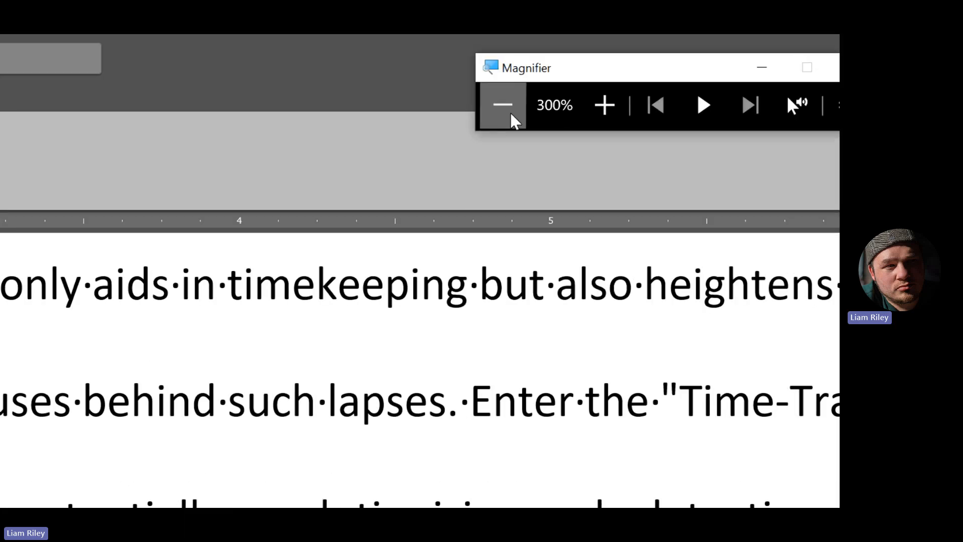
pyautogui.click(511, 118)
pyautogui.click(511, 90)
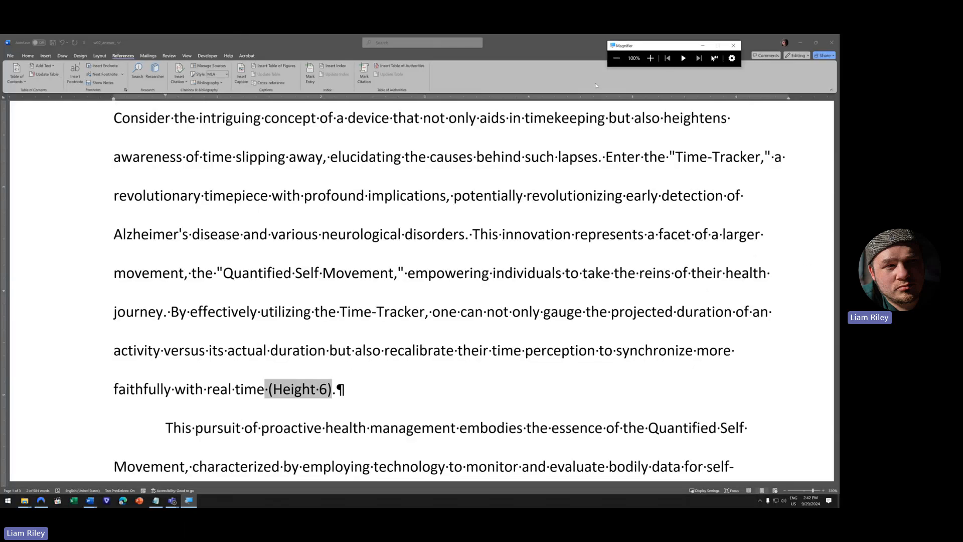
pyautogui.click(384, 396)
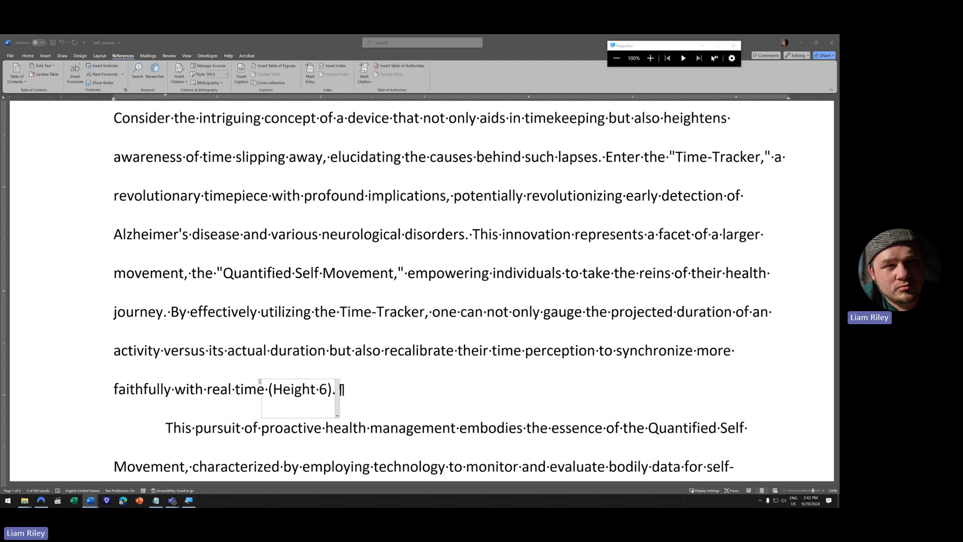
pyautogui.click(470, 373)
# - Start a new citation source of type Web site just before the period after "desired weight goals" on page 2
pyautogui.scroll(-10, 453, 345)
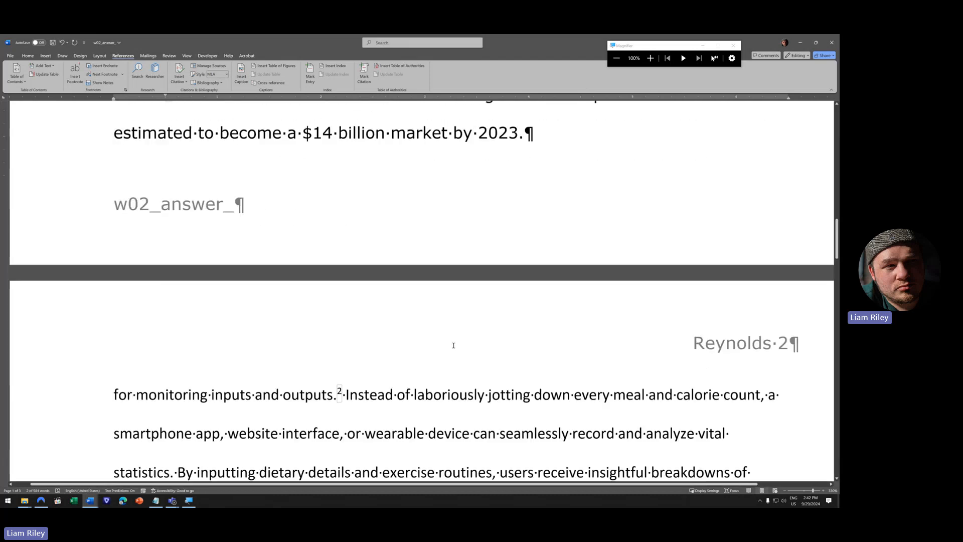
pyautogui.scroll(-2, 453, 345)
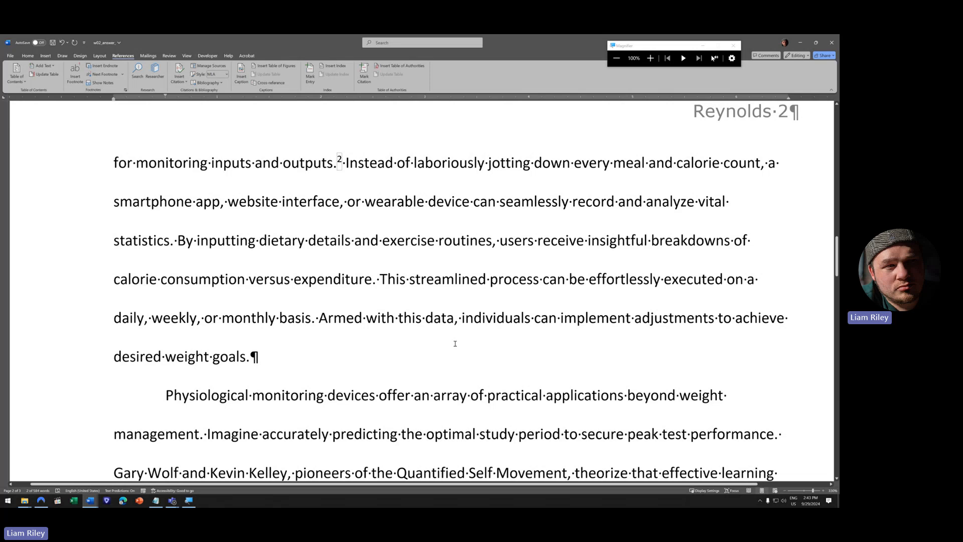
pyautogui.scroll(2, 440, 343)
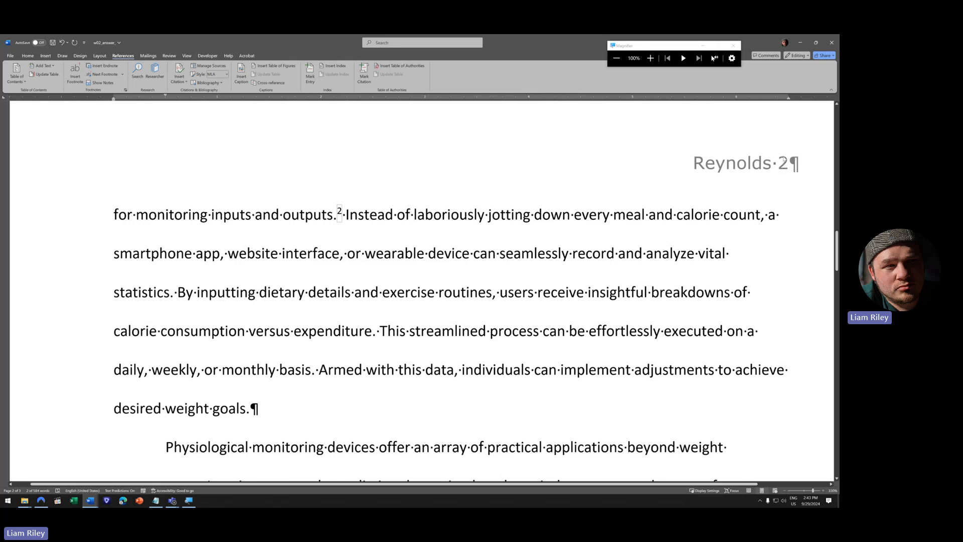
pyautogui.scroll(-1, 209, 243)
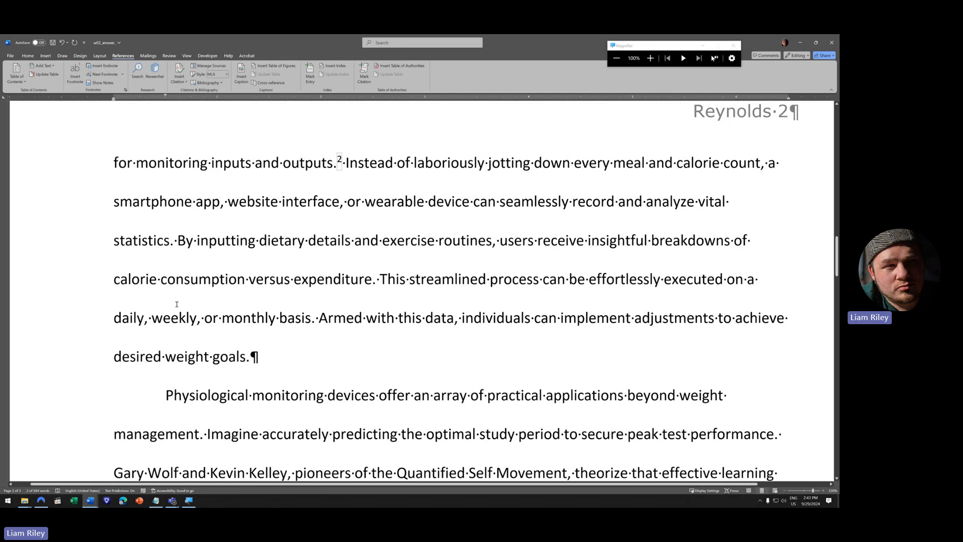
pyautogui.moveTo(105, 164); pyautogui.dragTo(247, 359)
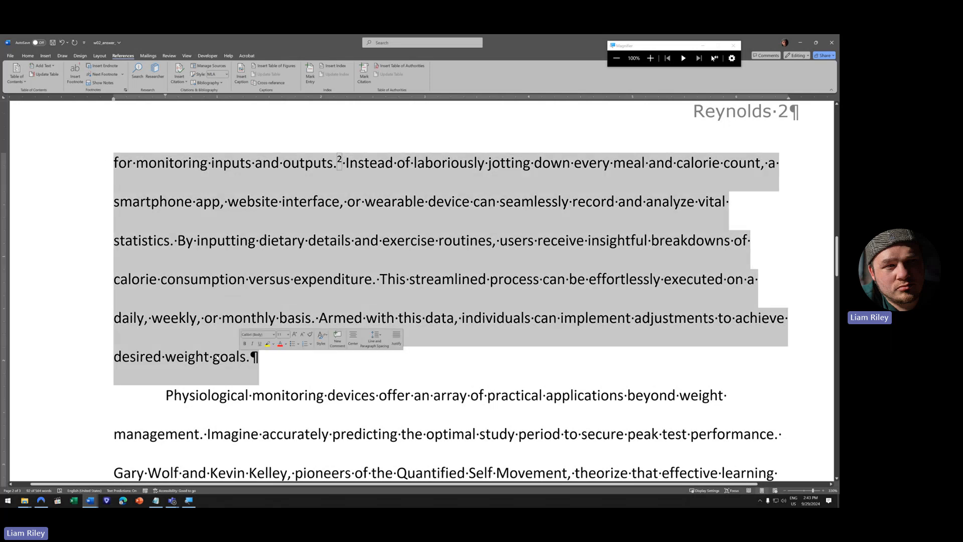
pyautogui.click(270, 349)
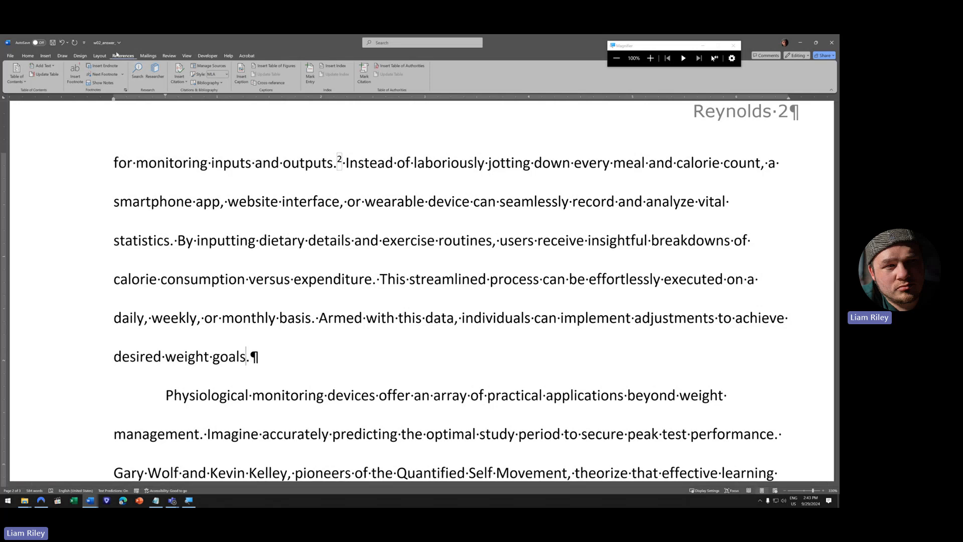
pyautogui.click(179, 76)
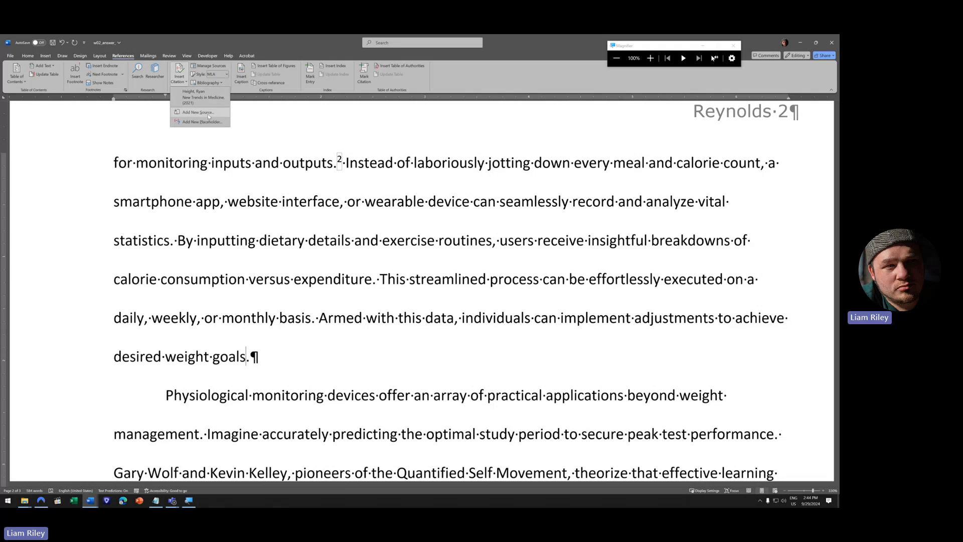
pyautogui.click(189, 114)
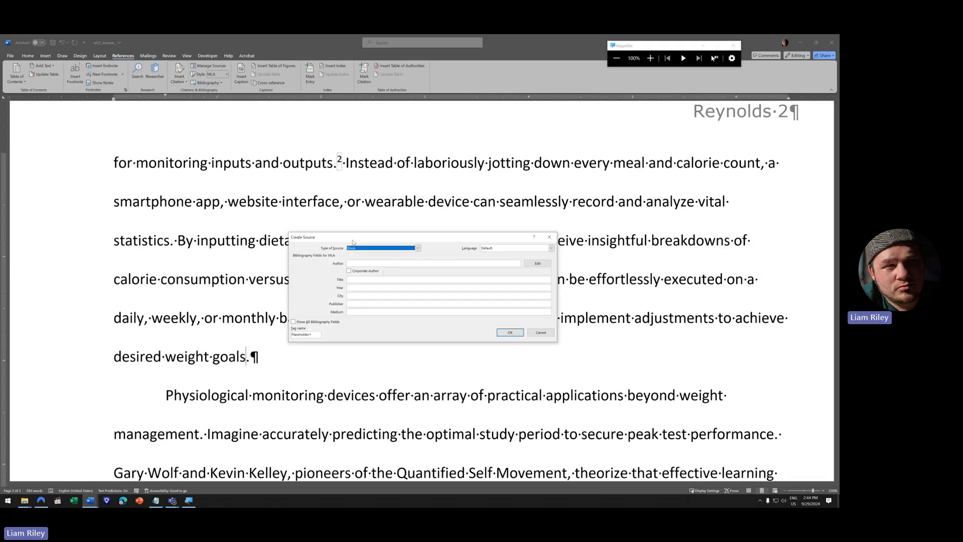
pyautogui.click(417, 249)
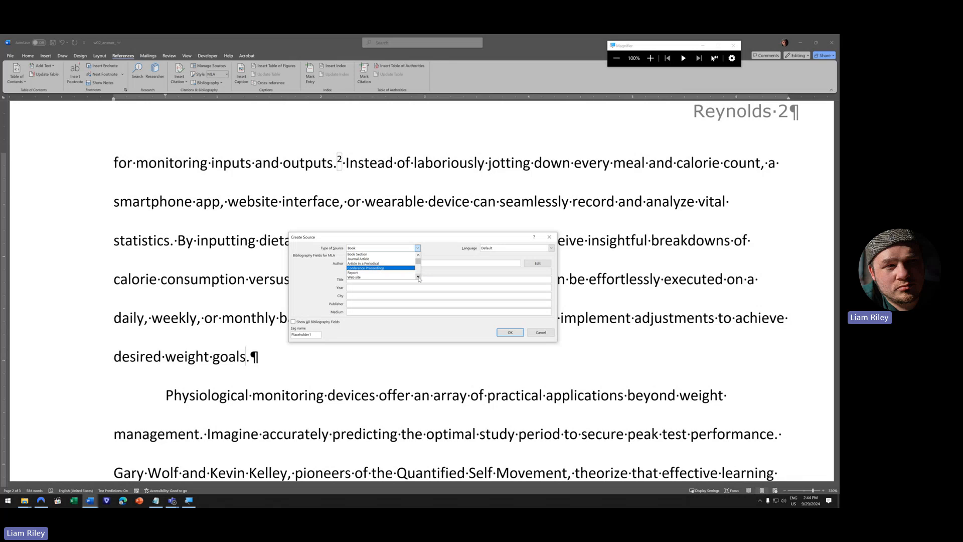
pyautogui.click(388, 277)
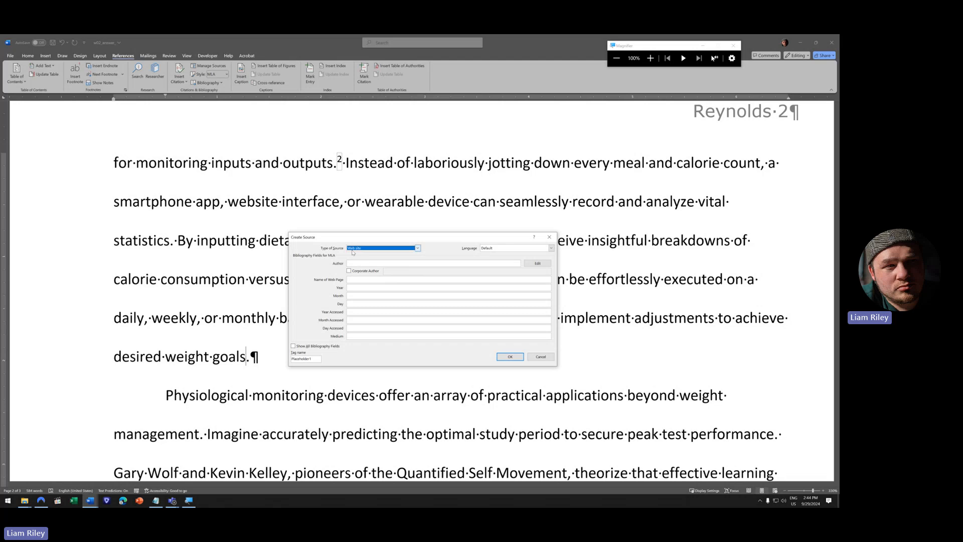
# - Enter IMS Research as the website source's author and "IMS Research Press release" as the name of the web page
pyautogui.click(378, 262)
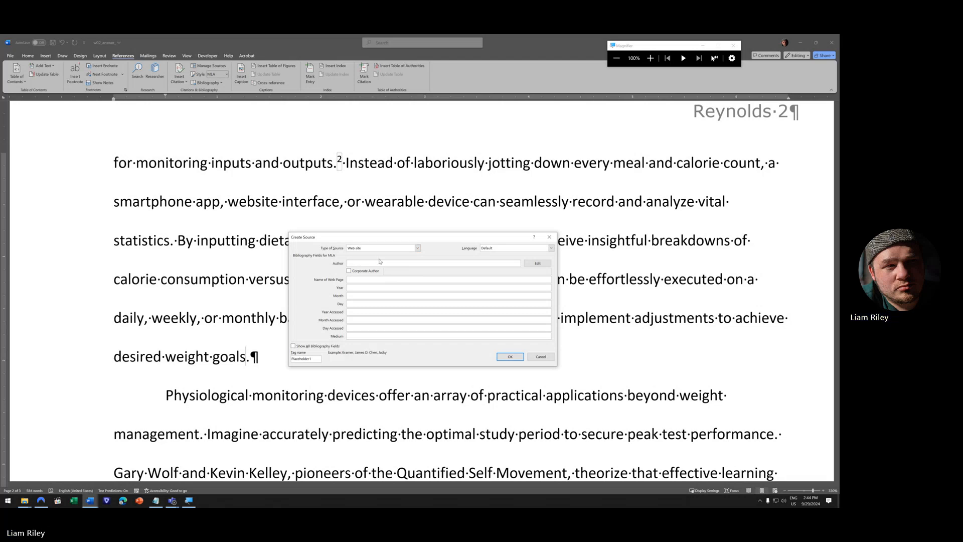
pyautogui.write('C')
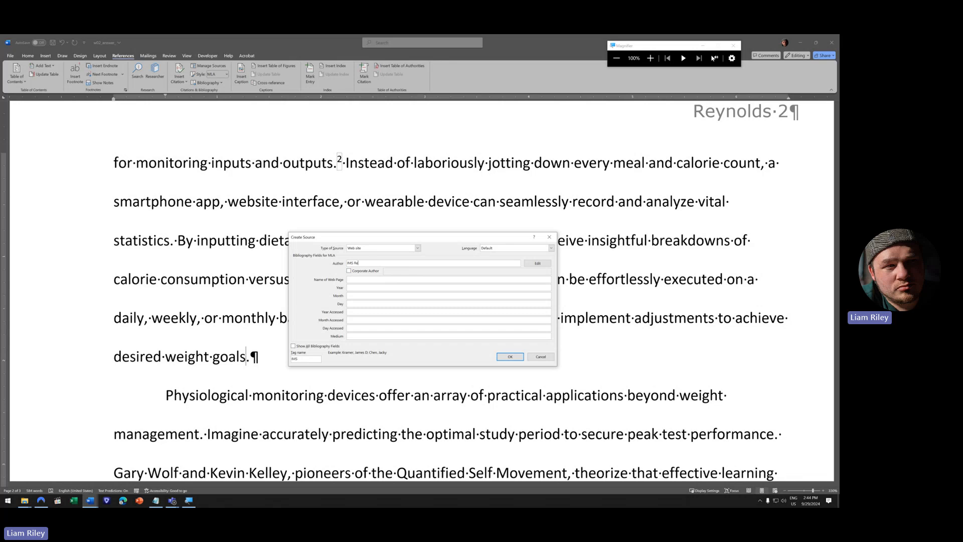
pyautogui.write('MS Research')
pyautogui.click(362, 281)
pyautogui.write('earch Press R')
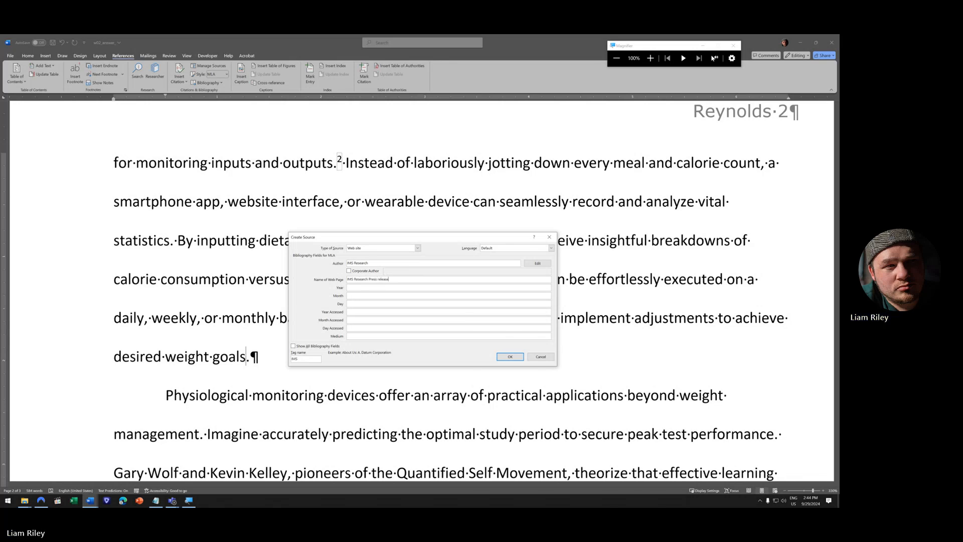
# - Correct the capitalization of the web page name to "IMS Research Press Release"
pyautogui.click(378, 278)
pyautogui.press('BackSpace')
pyautogui.write('R')
# - Enter the website source's publication date as year 2021, month August and day 8
pyautogui.click(391, 287)
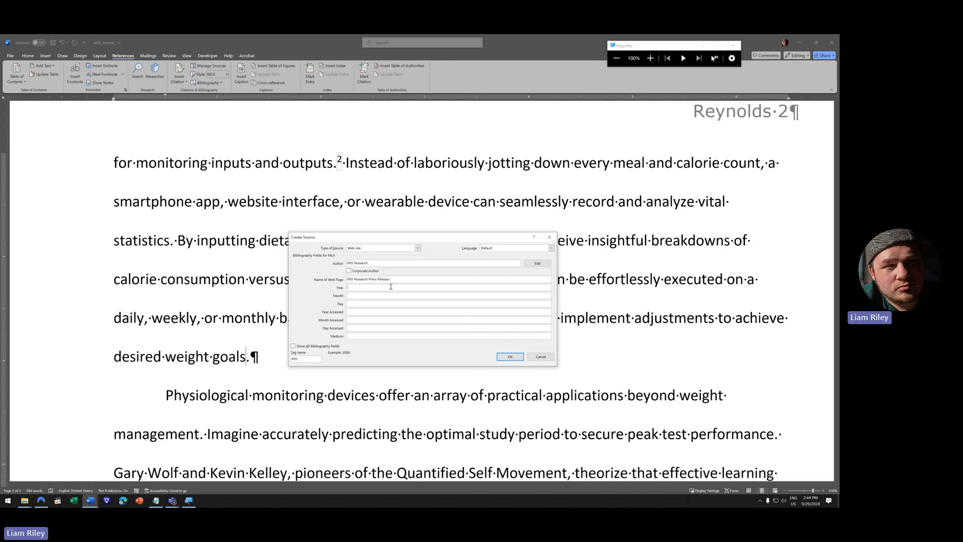
pyautogui.write('2021')
pyautogui.click(359, 296)
pyautogui.write('A')
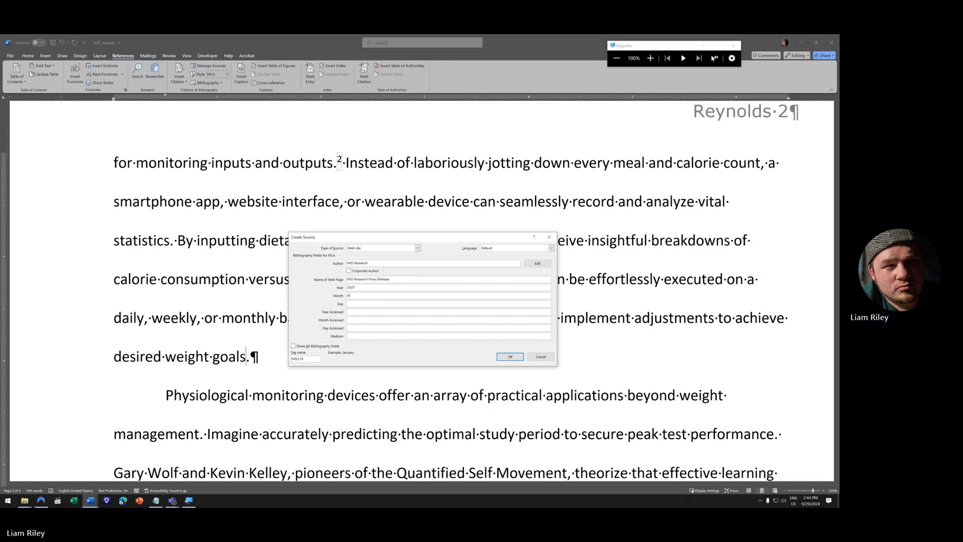
pyautogui.write('ugust')
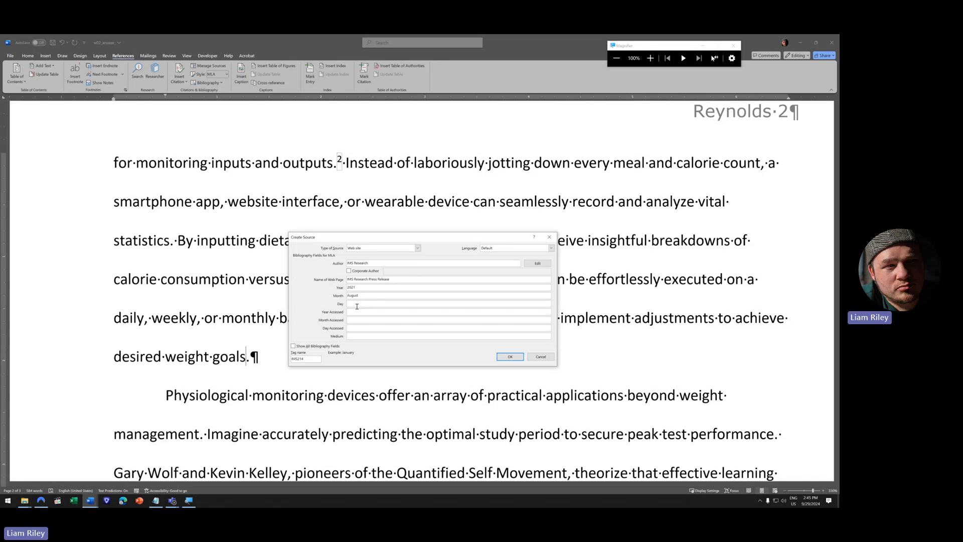
pyautogui.click(356, 305)
# - Enter the website source's access date as year 2022, month February and day 12
pyautogui.write('22')
pyautogui.click(356, 320)
pyautogui.write('Februa')
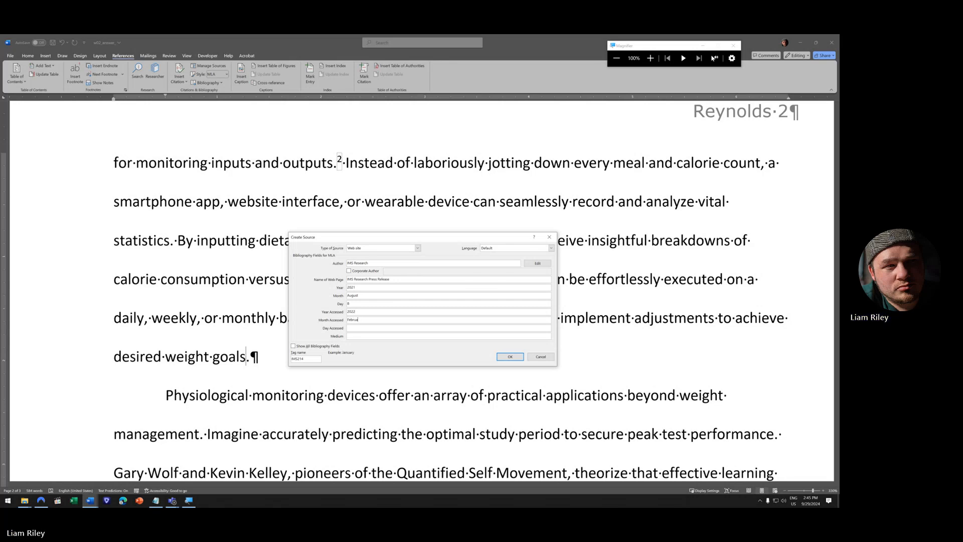
pyautogui.write('ry')
pyautogui.click(356, 327)
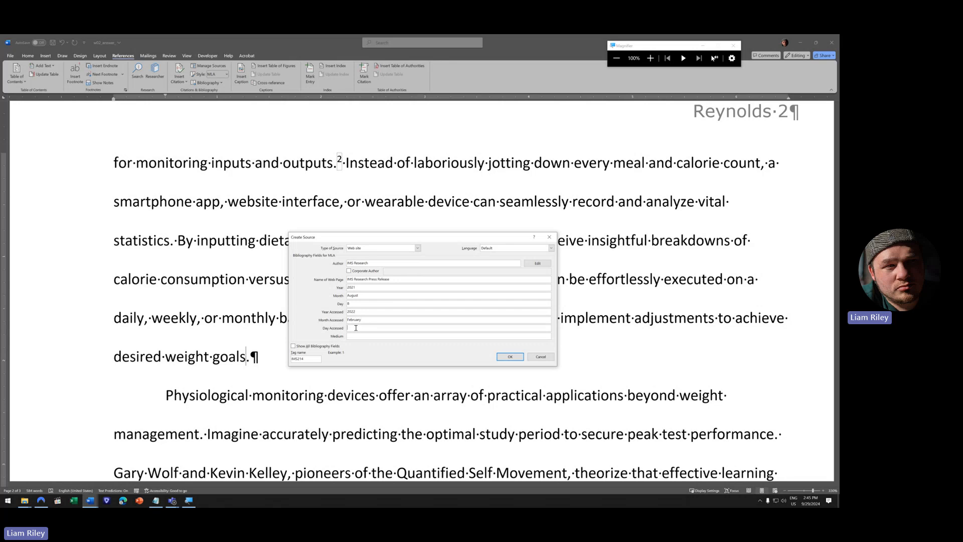
pyautogui.write('12')
# - Set the source's medium to Web and save it, inserting the citation after "desired weight goals"
pyautogui.press('Tab')
pyautogui.write('W')
pyautogui.click(650, 58)
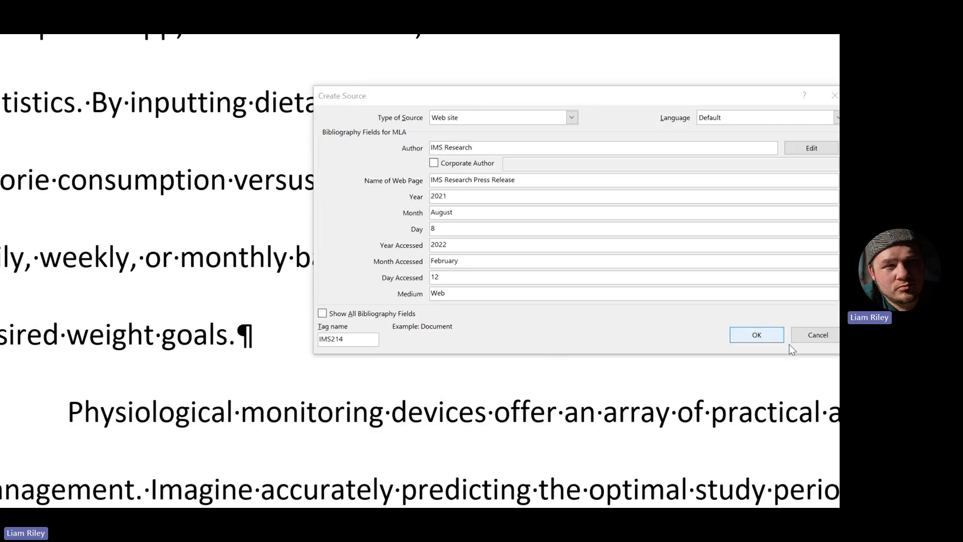
pyautogui.click(799, 449)
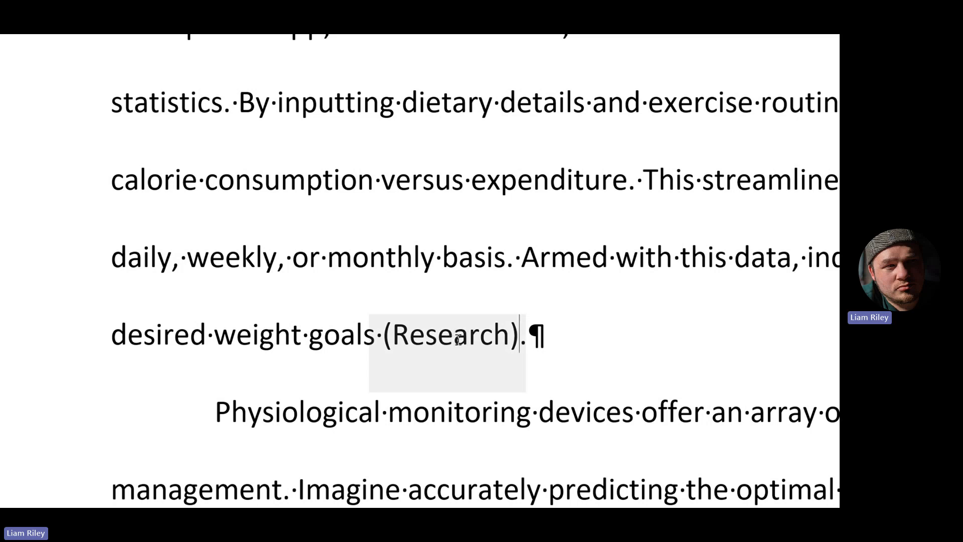
pyautogui.click(393, 75)
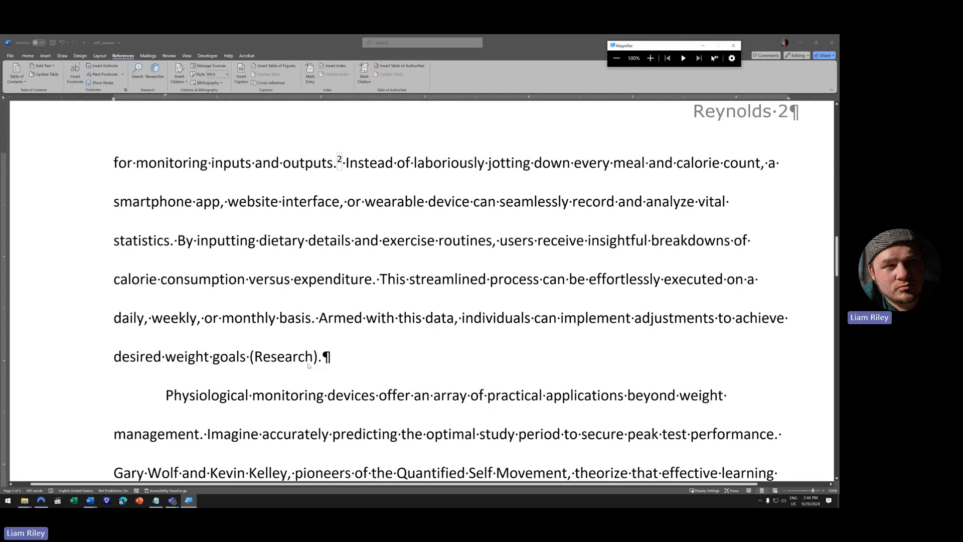
# - Insert a page break at the end of the document, after "informed and healthier lives."
pyautogui.scroll(-2, 311, 365)
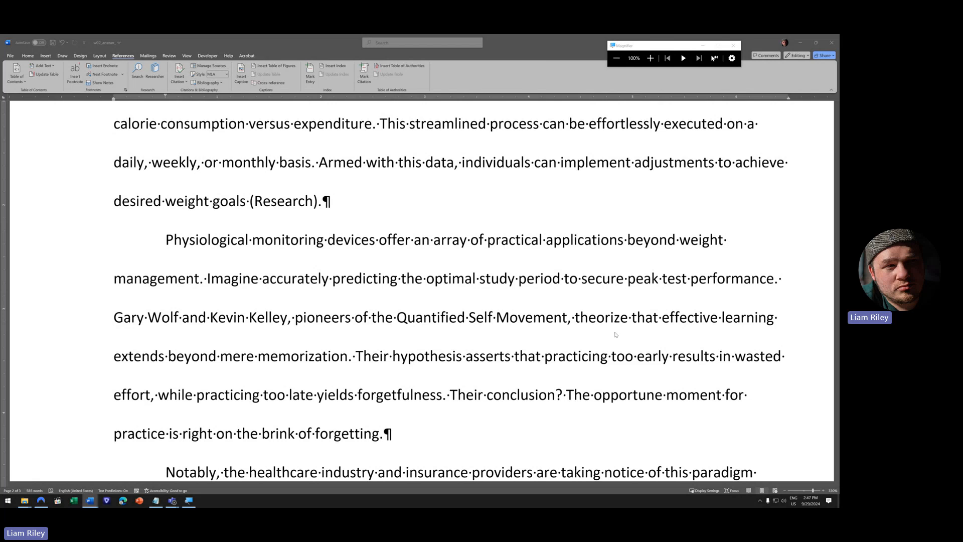
pyautogui.hotkey('ctrl', 'End')
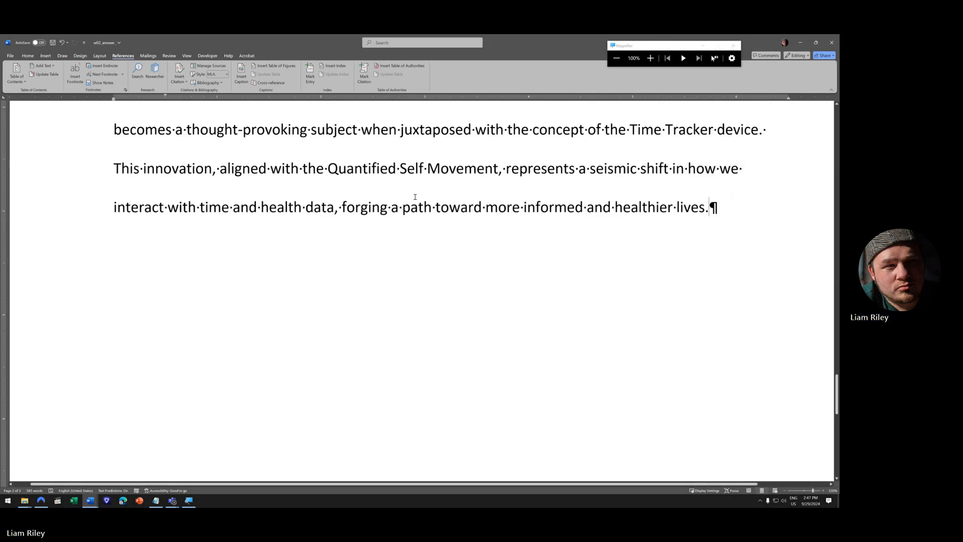
pyautogui.click(617, 58)
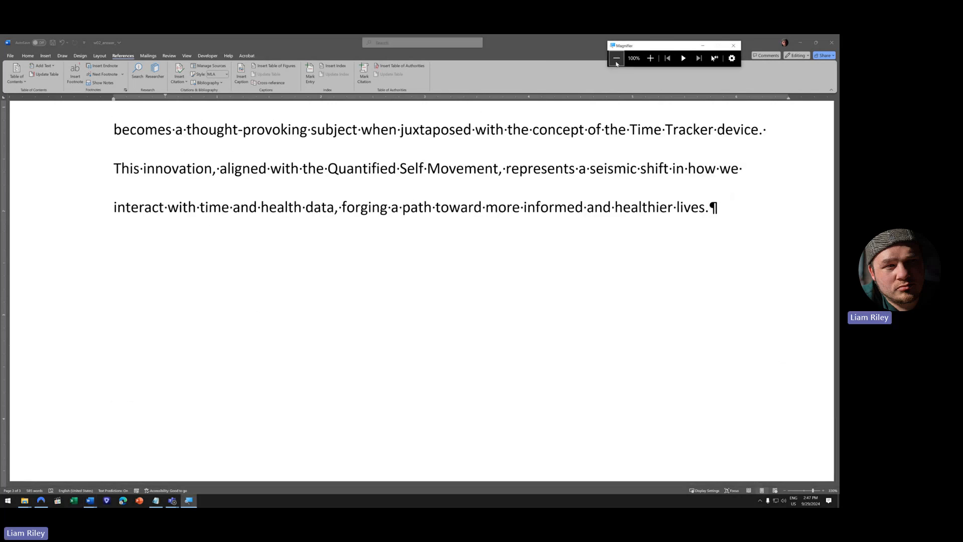
pyautogui.scroll(-10, 551, 300)
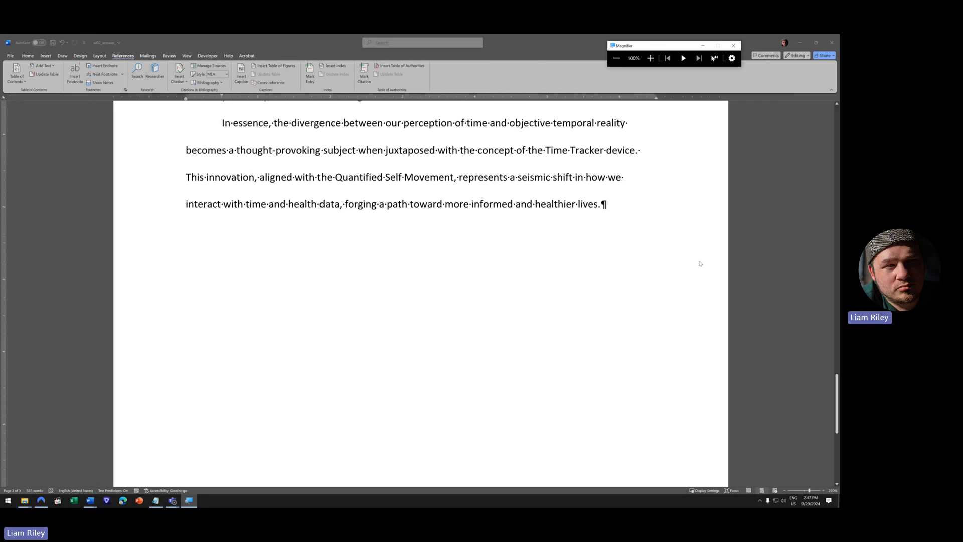
pyautogui.click(609, 201)
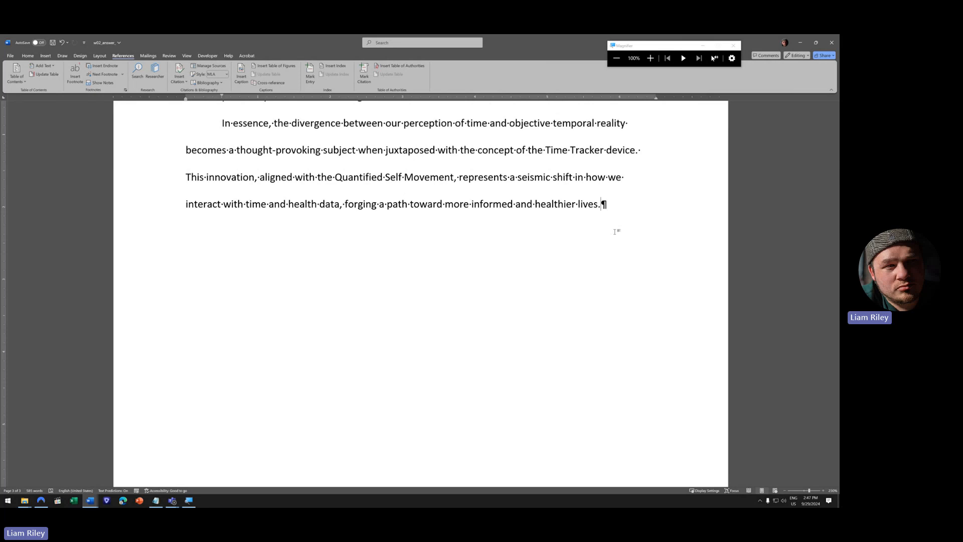
pyautogui.hotkey('ctrl', 'Return')
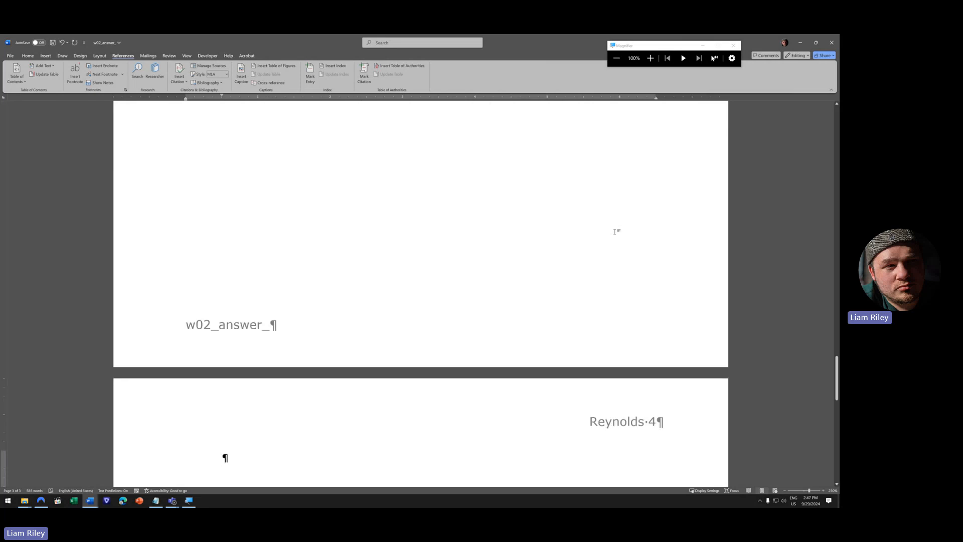
pyautogui.click(101, 56)
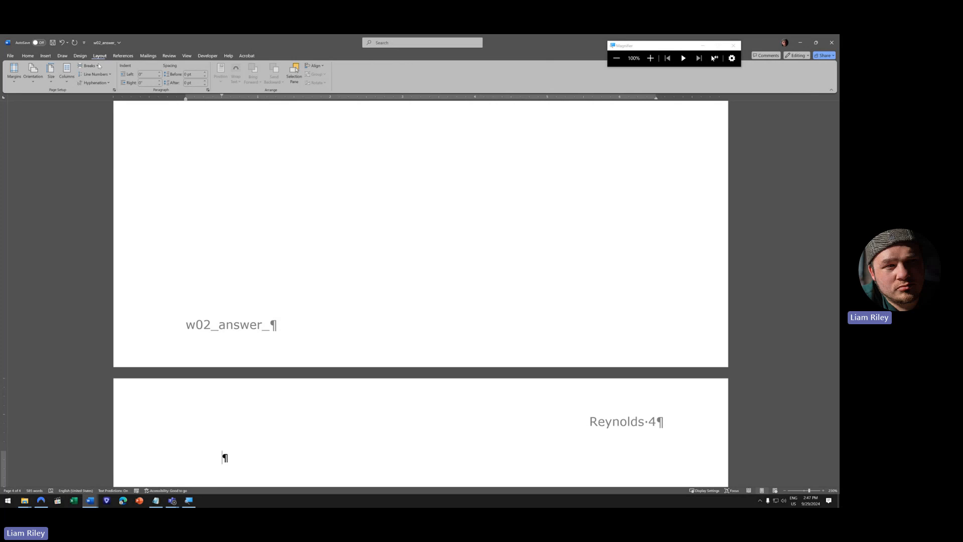
pyautogui.click(88, 65)
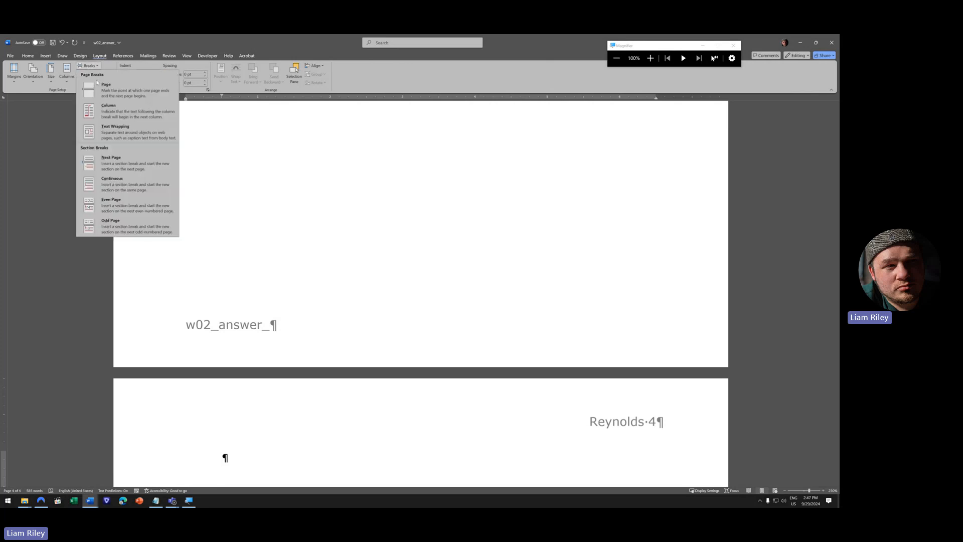
pyautogui.click(89, 66)
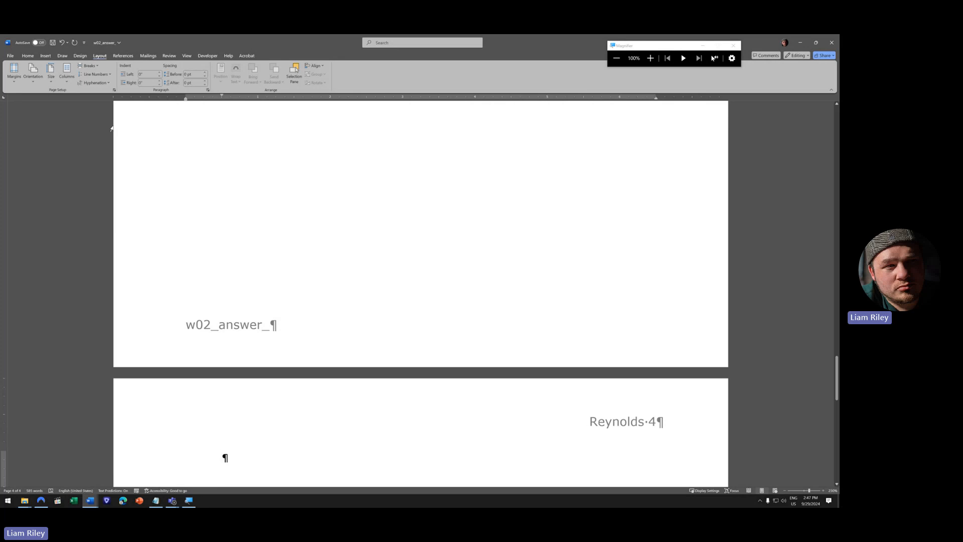
pyautogui.scroll(-1, 282, 328)
pyautogui.scroll(-2, 282, 328)
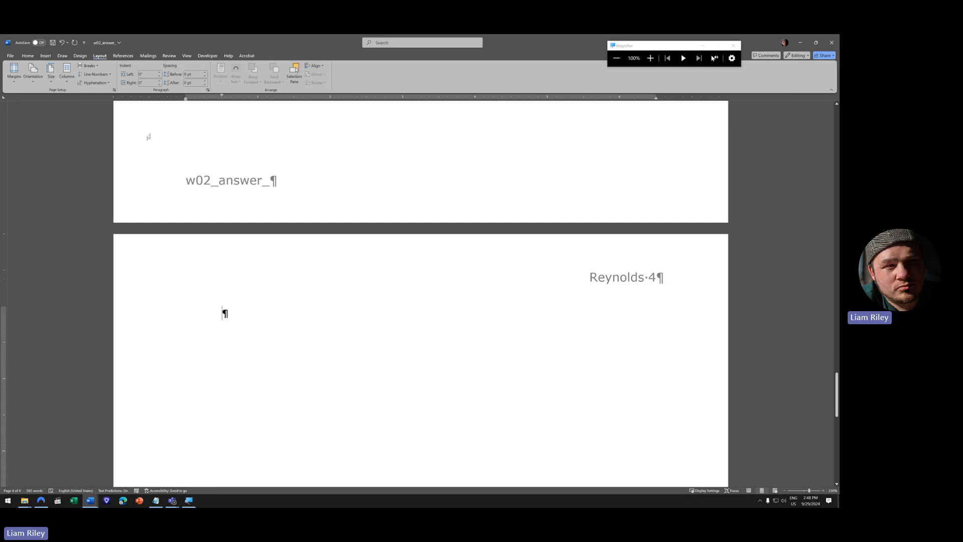
pyautogui.scroll(6, 260, 215)
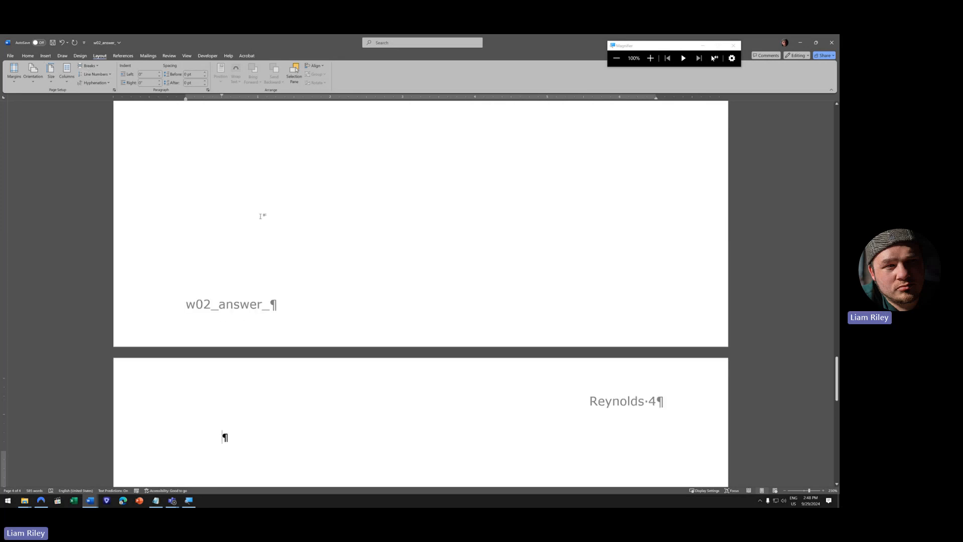
# - Remove the first-line indent from the empty paragraph on page 4 by setting its special indentation to (none)
pyautogui.scroll(-6, 267, 241)
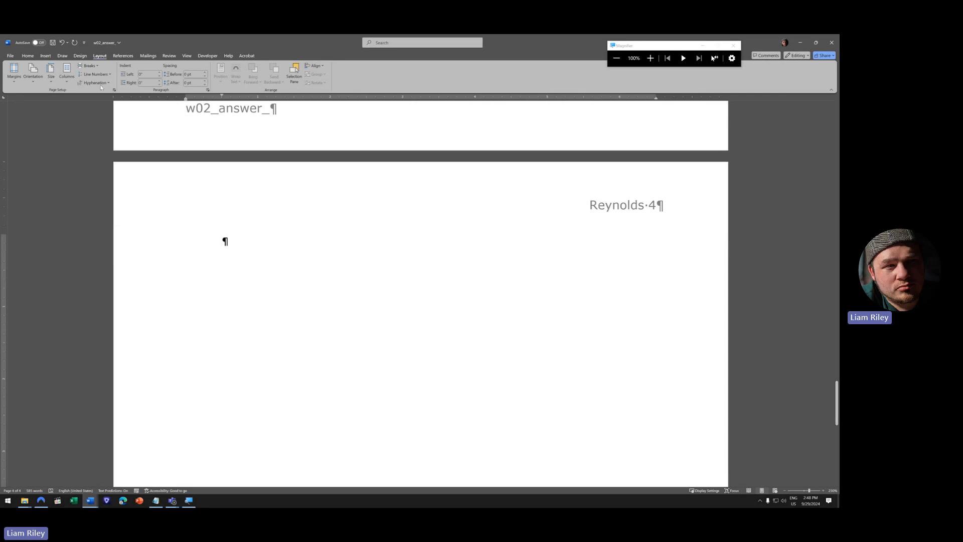
pyautogui.click(27, 55)
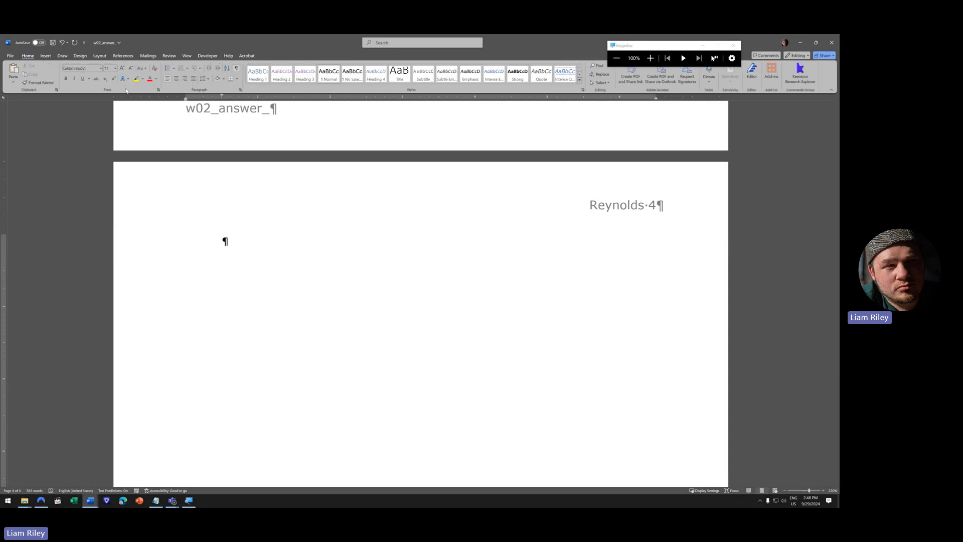
pyautogui.click(240, 90)
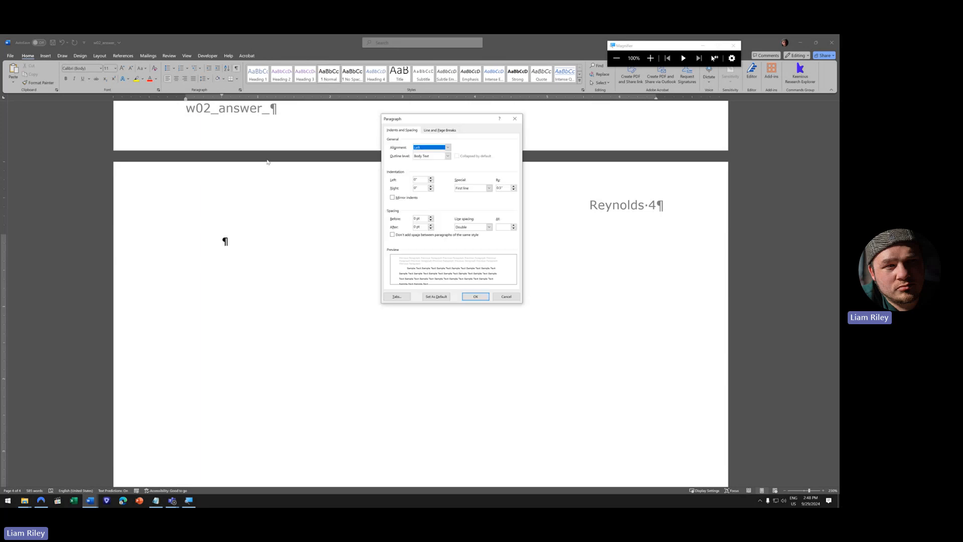
pyautogui.click(470, 188)
pyautogui.click(465, 195)
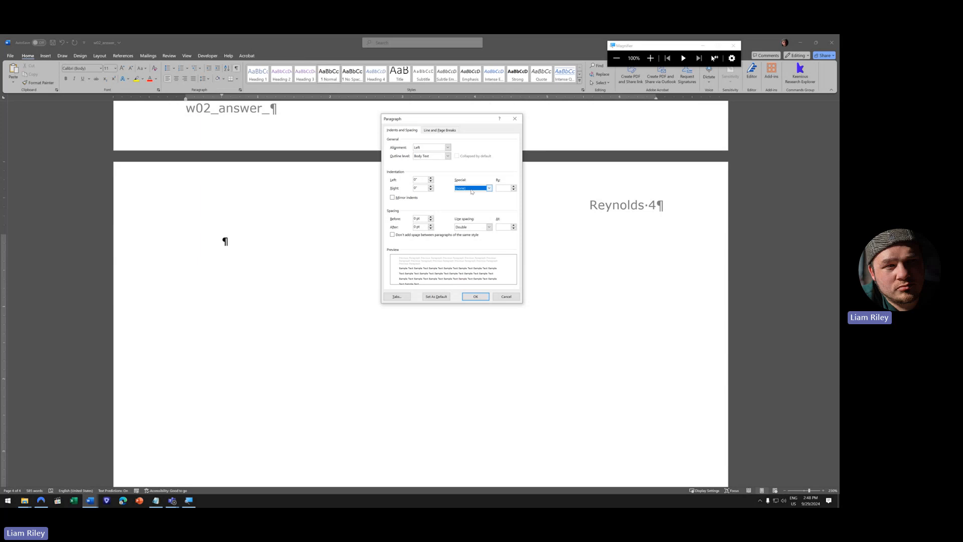
pyautogui.click(475, 296)
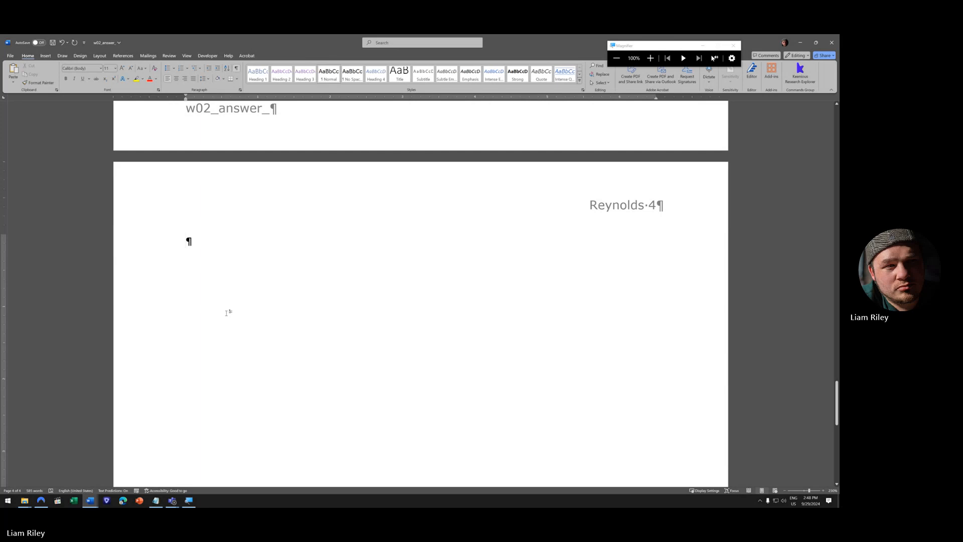
# - Enter the heading "Works Cited" on page 4 and start a new paragraph below it
pyautogui.write('Works')
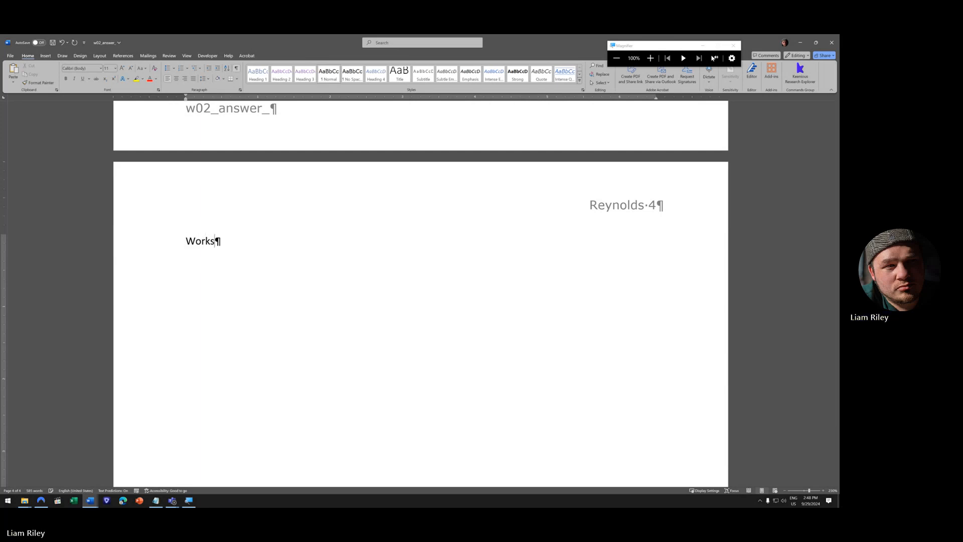
pyautogui.write(' Cited')
pyautogui.press('Return')
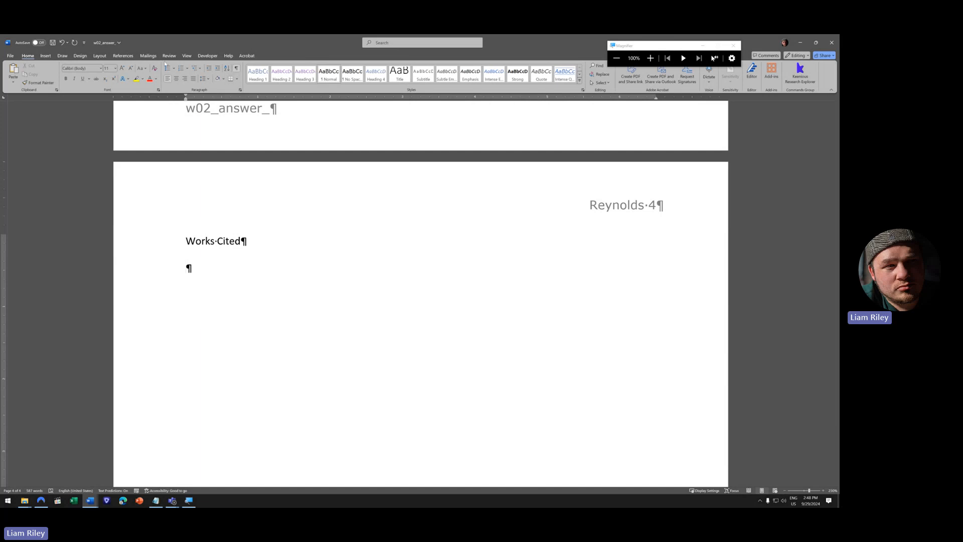
# - Insert a plain bibliography without a built-in heading below the "Works Cited" line
pyautogui.click(114, 56)
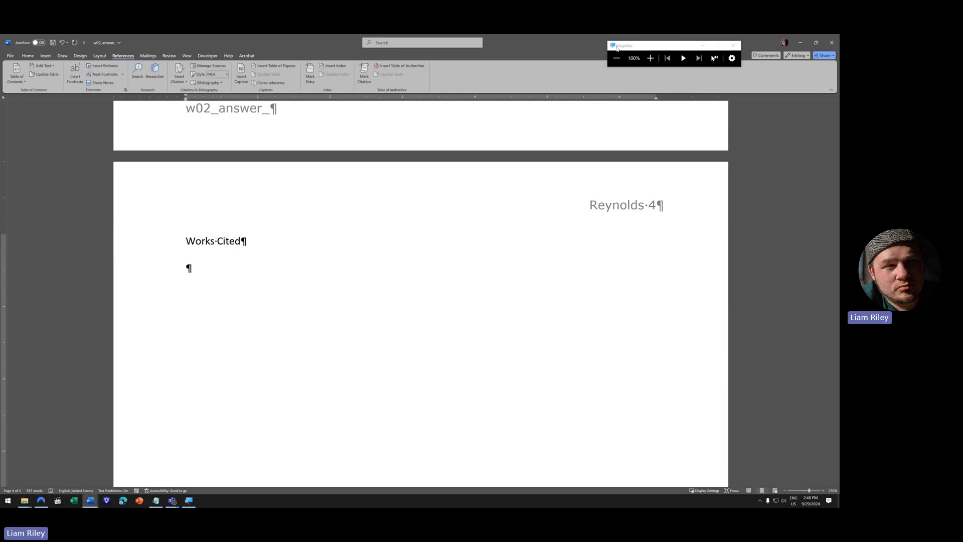
pyautogui.click(650, 58)
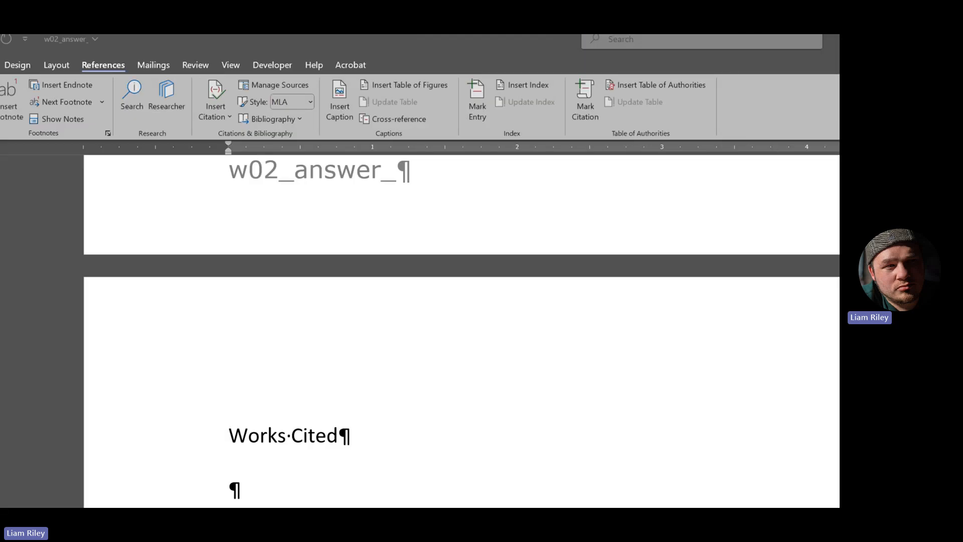
pyautogui.click(364, 119)
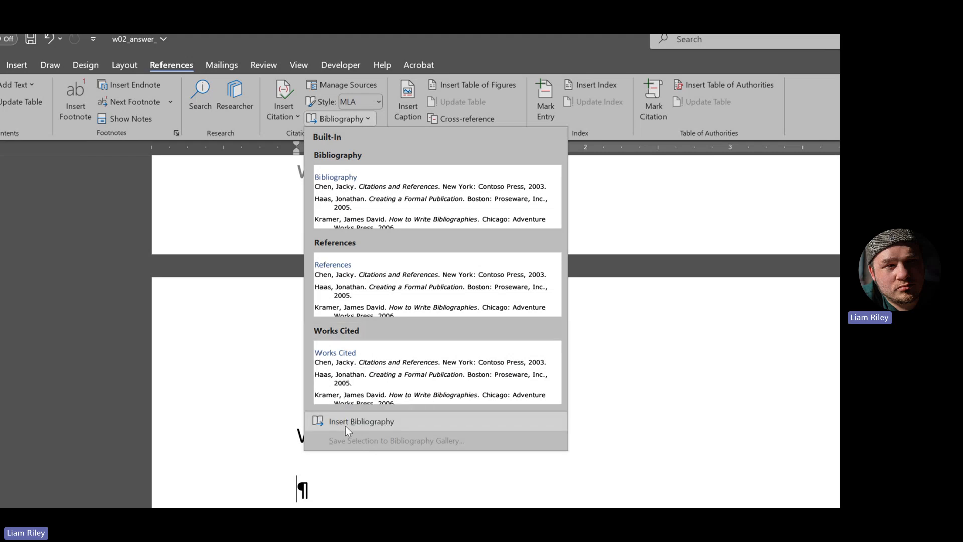
pyautogui.click(354, 423)
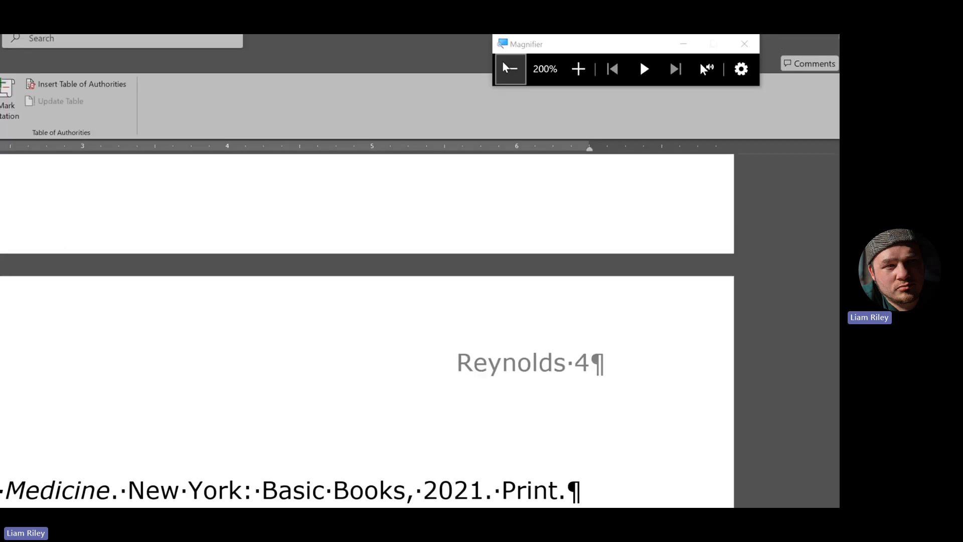
pyautogui.click(508, 68)
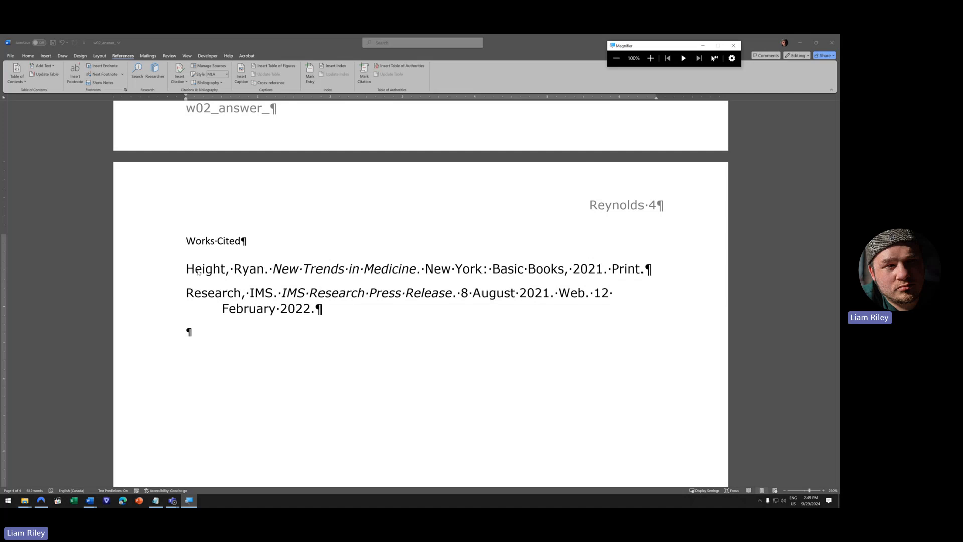
pyautogui.scroll(1, 325, 330)
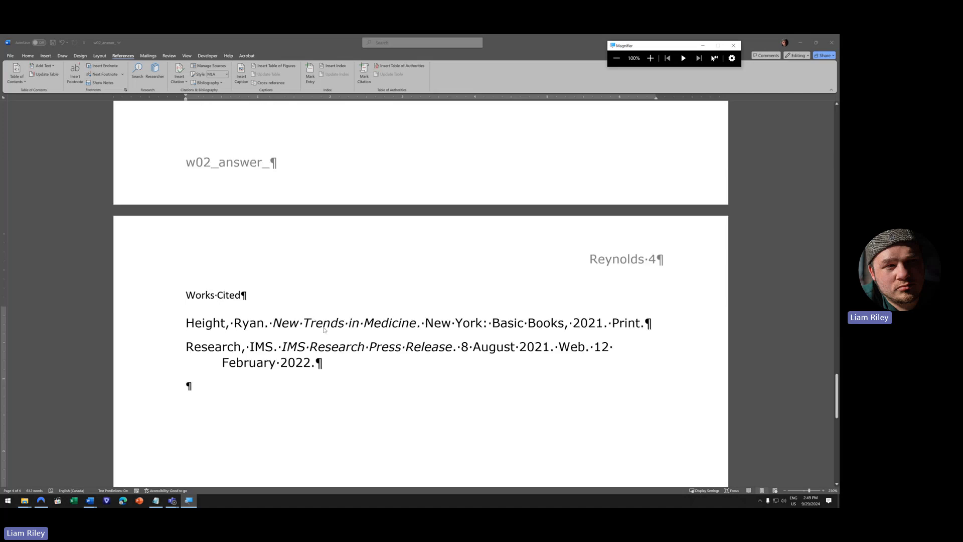
pyautogui.scroll(-1, 325, 330)
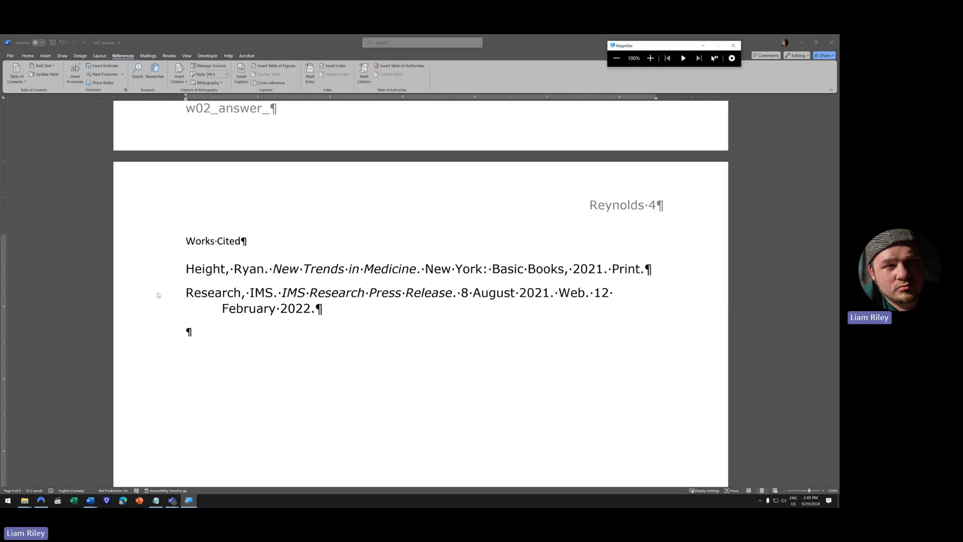
# - Center the "Works Cited" heading on page 4
pyautogui.click(163, 242)
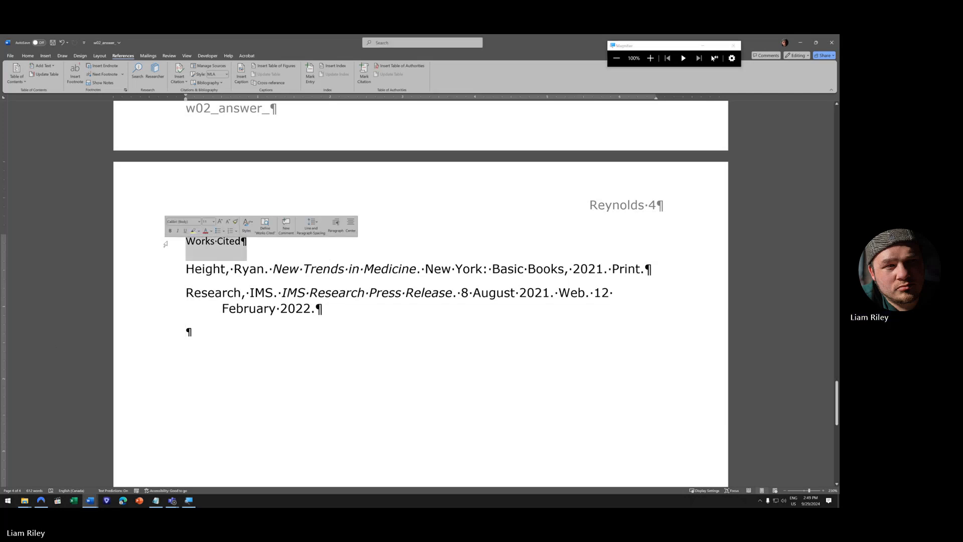
pyautogui.click(28, 56)
pyautogui.click(175, 78)
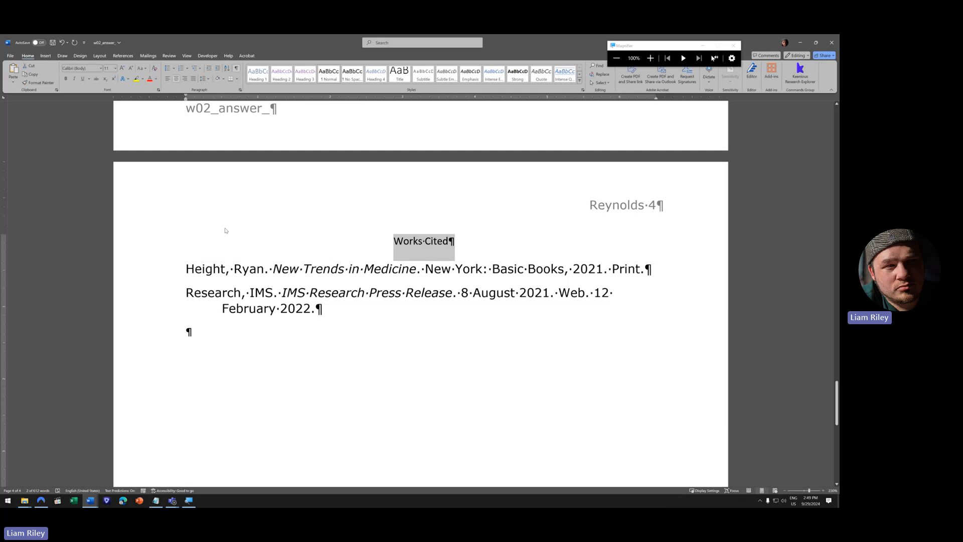
# - Set the Works Cited entries on page 4 to 0 pt spacing after and double line spacing
pyautogui.click(264, 239)
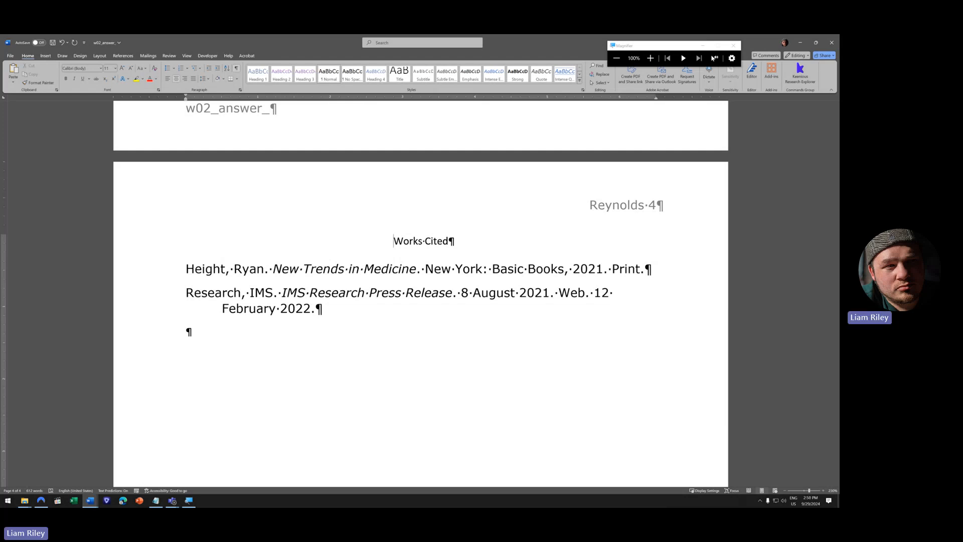
pyautogui.click(154, 270)
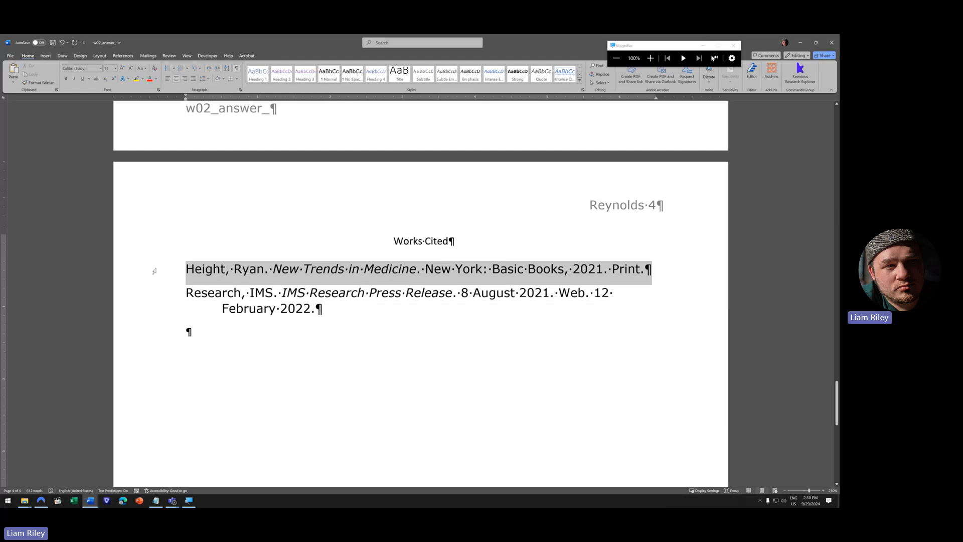
pyautogui.moveTo(154, 271); pyautogui.dragTo(295, 320)
pyautogui.moveTo(207, 271); pyautogui.dragTo(167, 416)
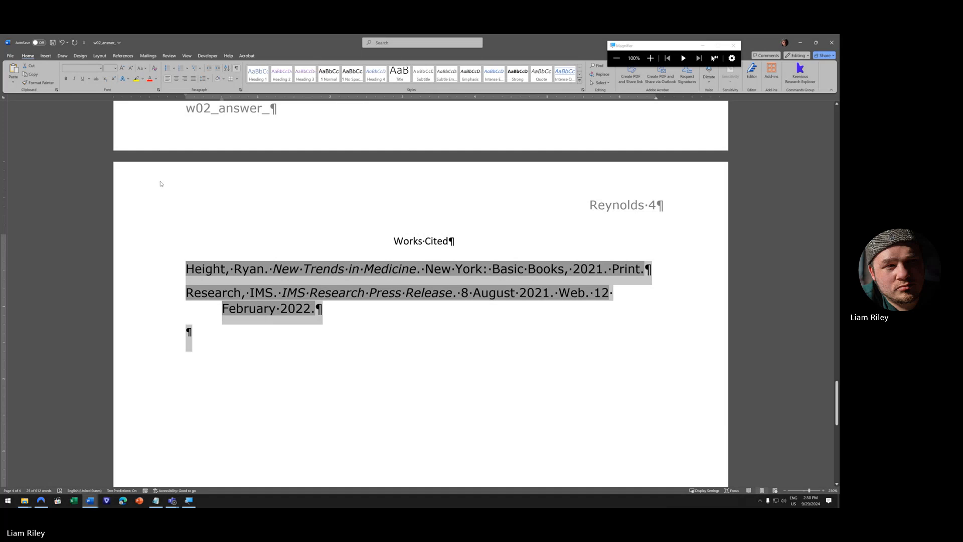
pyautogui.click(240, 90)
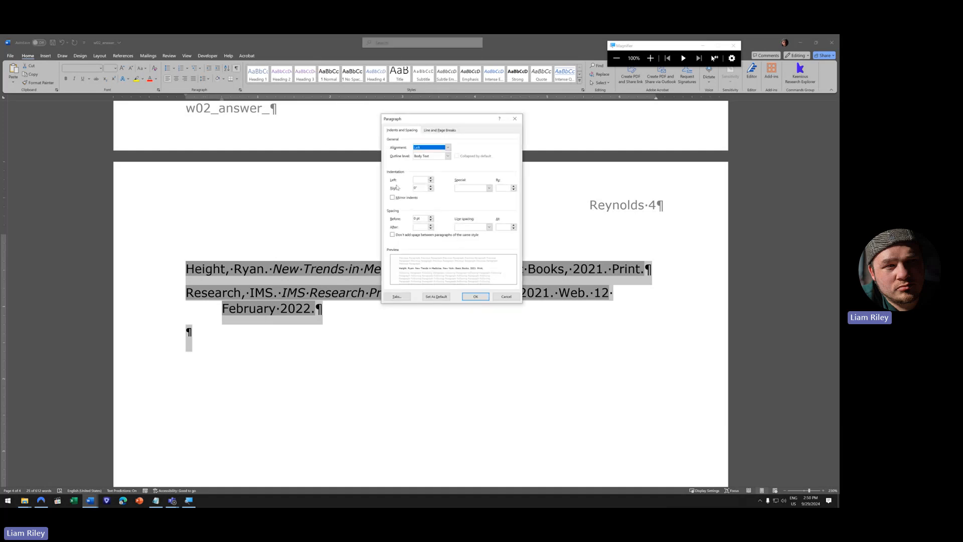
pyautogui.click(421, 227)
pyautogui.write('0')
pyautogui.click(485, 228)
pyautogui.click(467, 244)
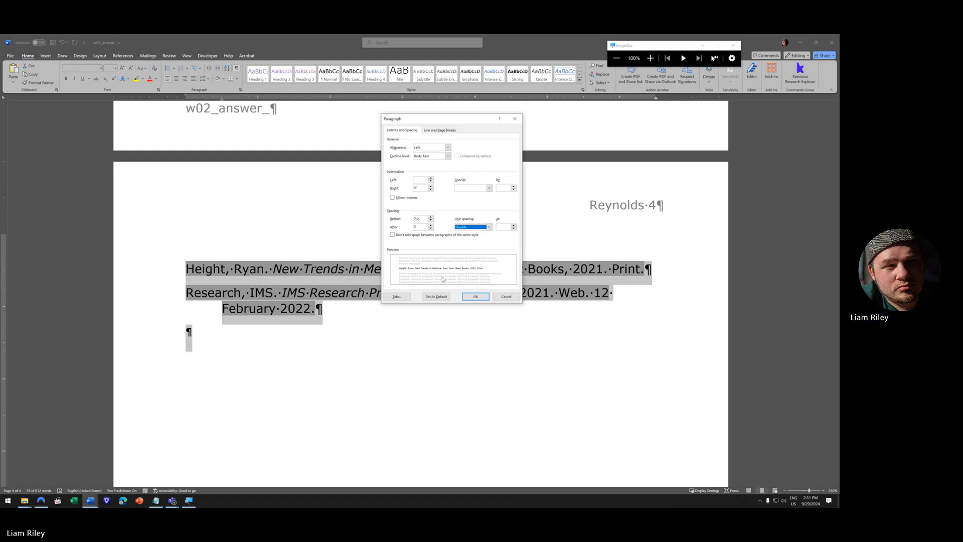
pyautogui.click(476, 296)
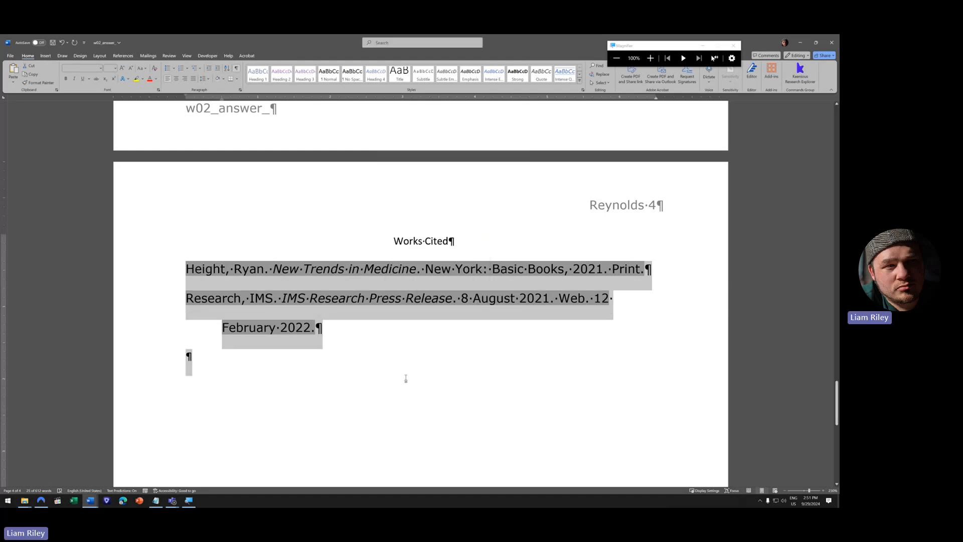
pyautogui.click(323, 404)
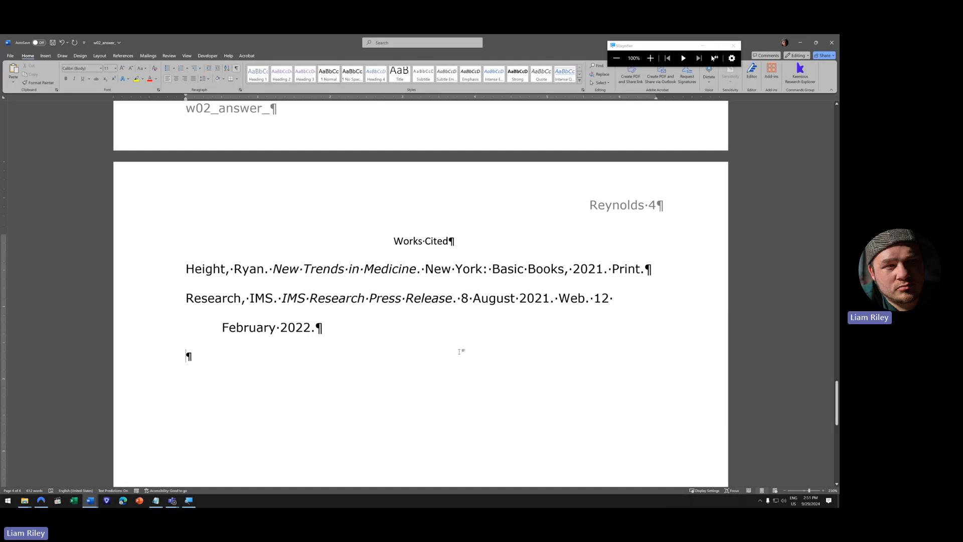
# - Open the Source Manager to manage the paper's citation sources
pyautogui.scroll(6, 459, 345)
pyautogui.scroll(10, 429, 299)
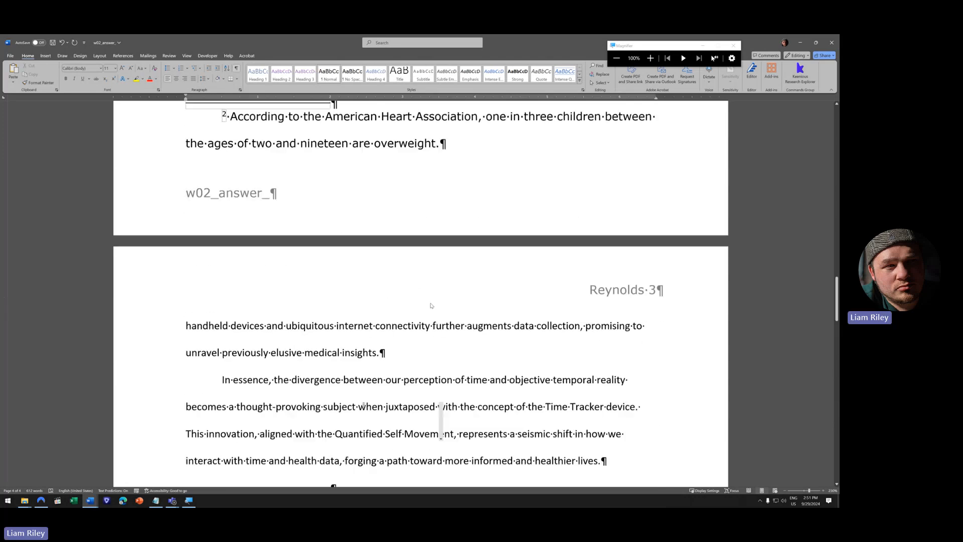
pyautogui.scroll(10, 420, 303)
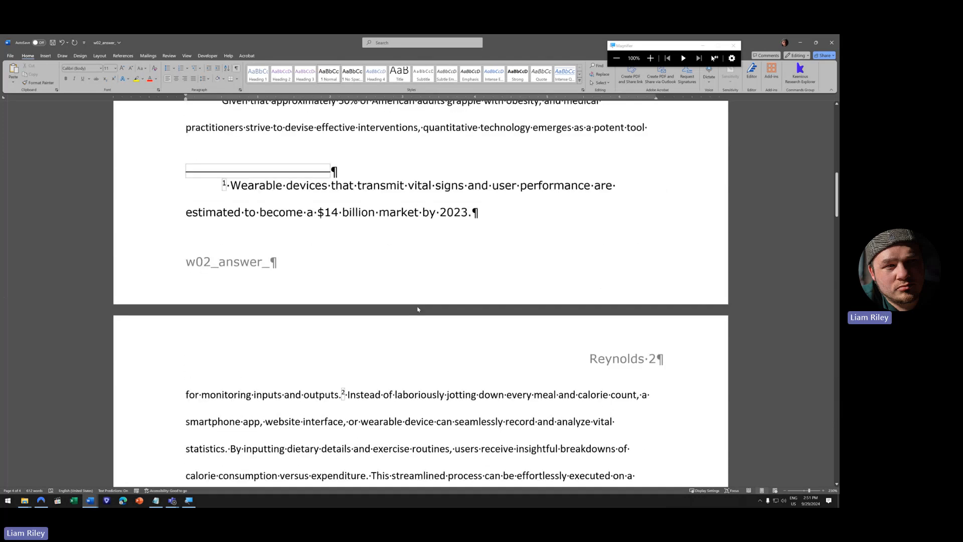
pyautogui.scroll(4, 417, 307)
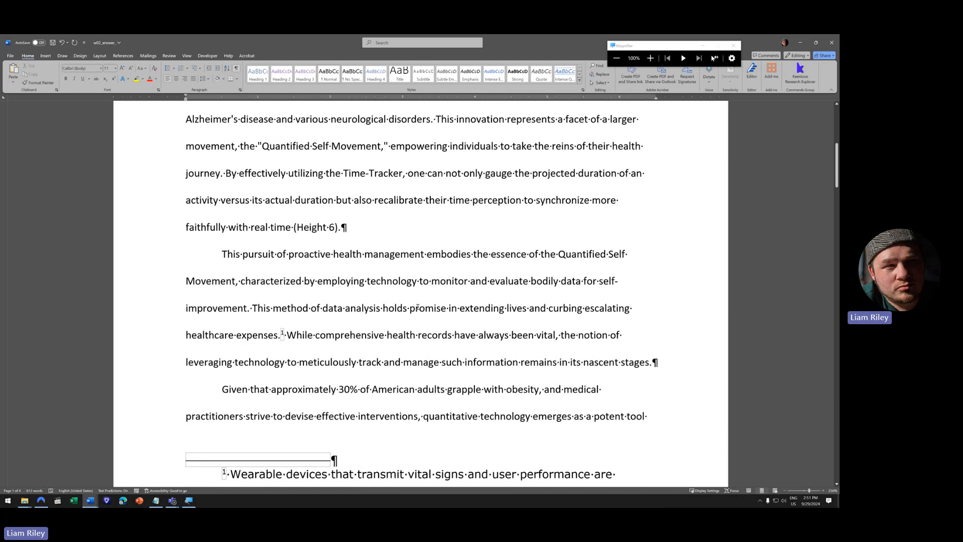
pyautogui.click(656, 63)
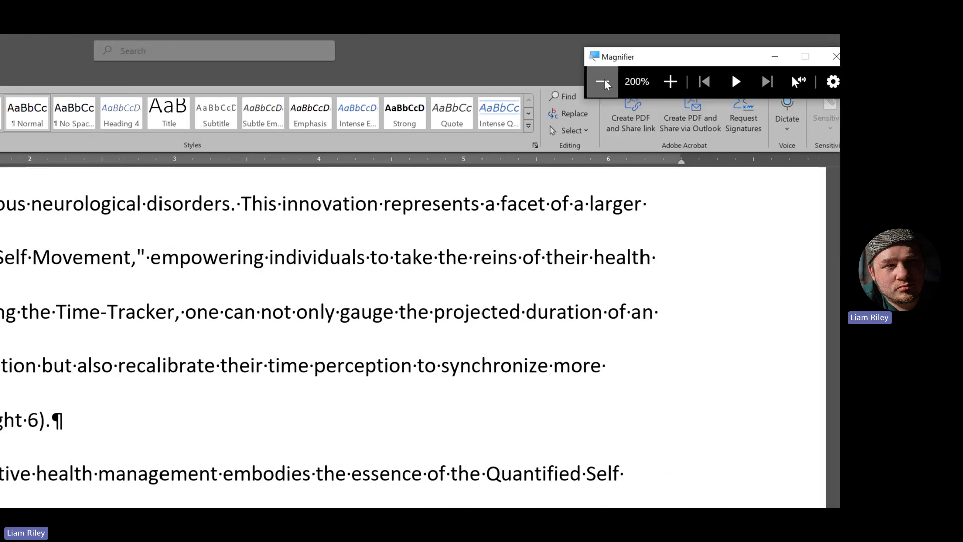
pyautogui.click(603, 83)
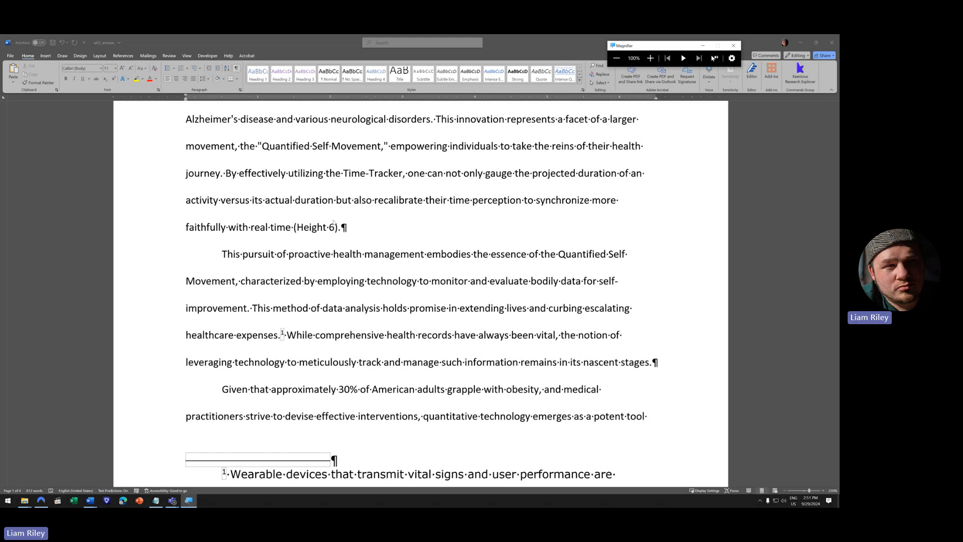
pyautogui.click(123, 56)
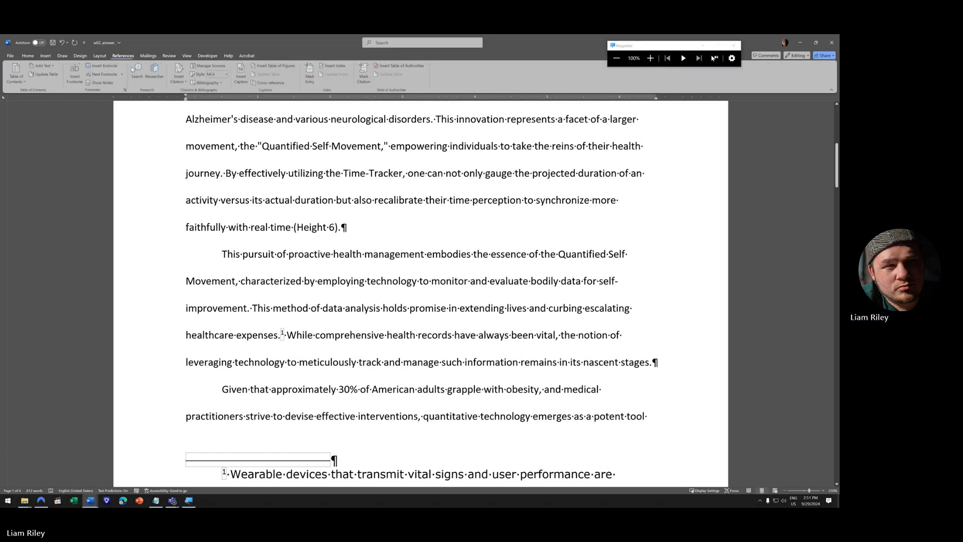
pyautogui.click(650, 58)
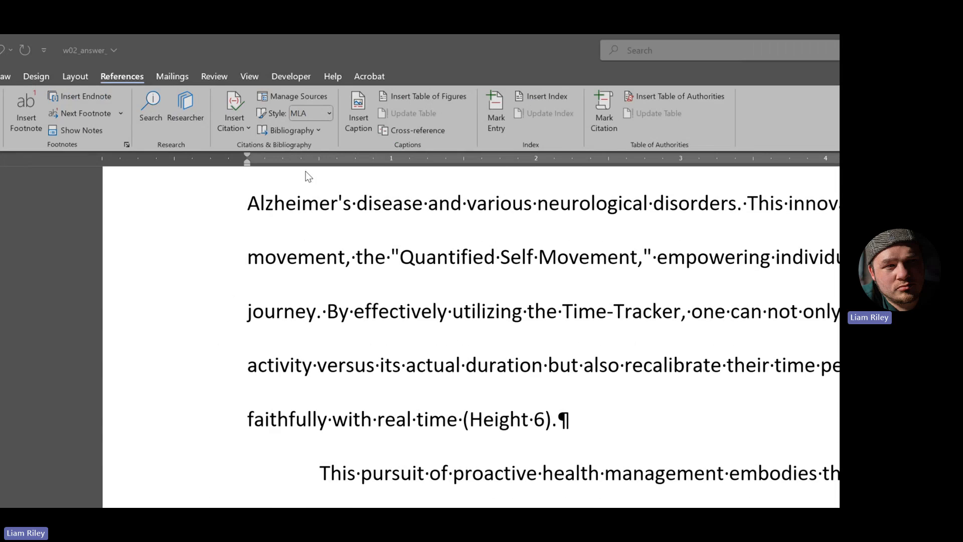
pyautogui.click(290, 100)
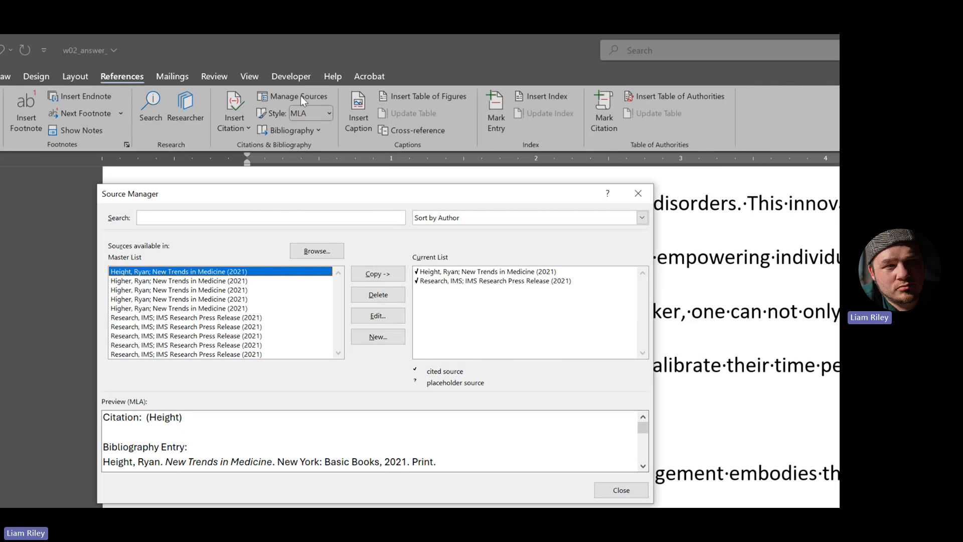
pyautogui.moveTo(344, 197); pyautogui.dragTo(408, 186)
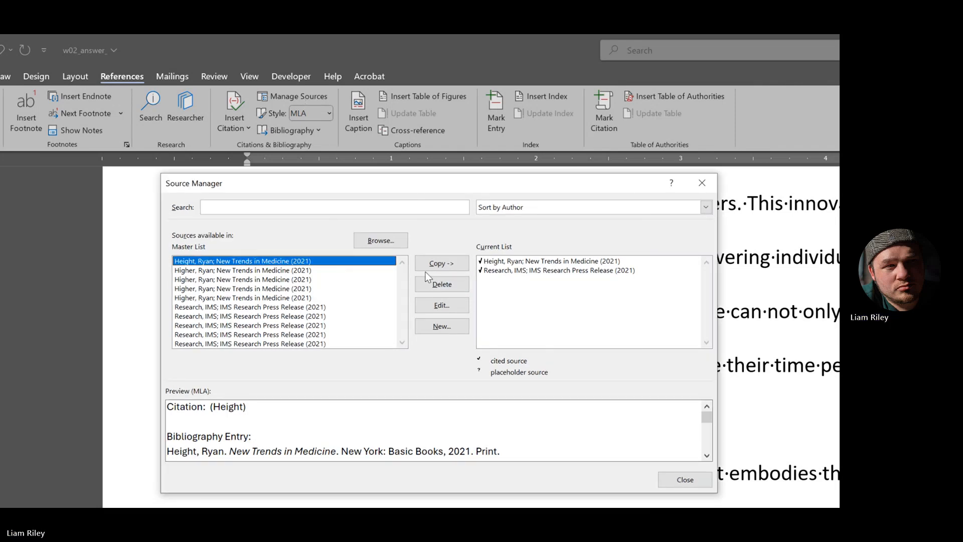
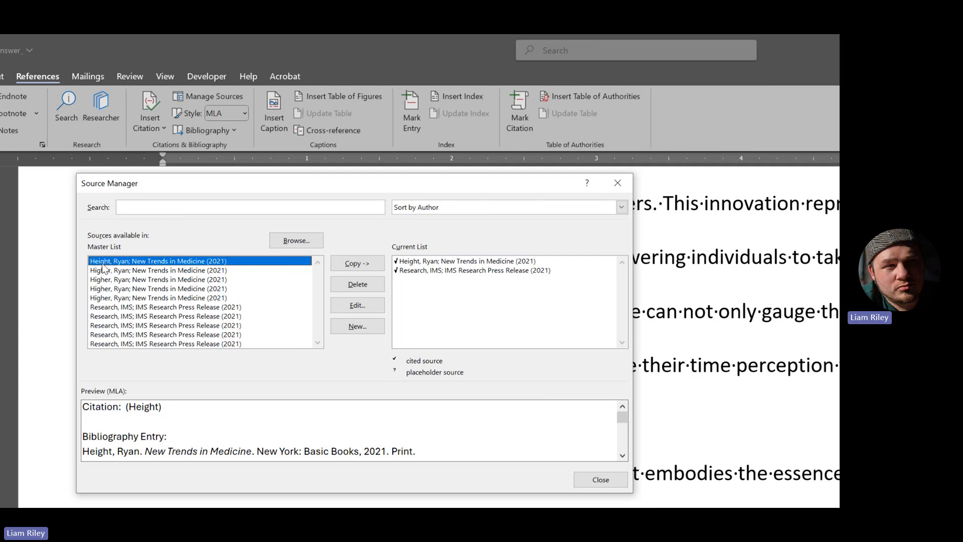
# - Correct the author's last name in the book source "New Trends in Medicine", updating both the master list and the current document
pyautogui.click(375, 308)
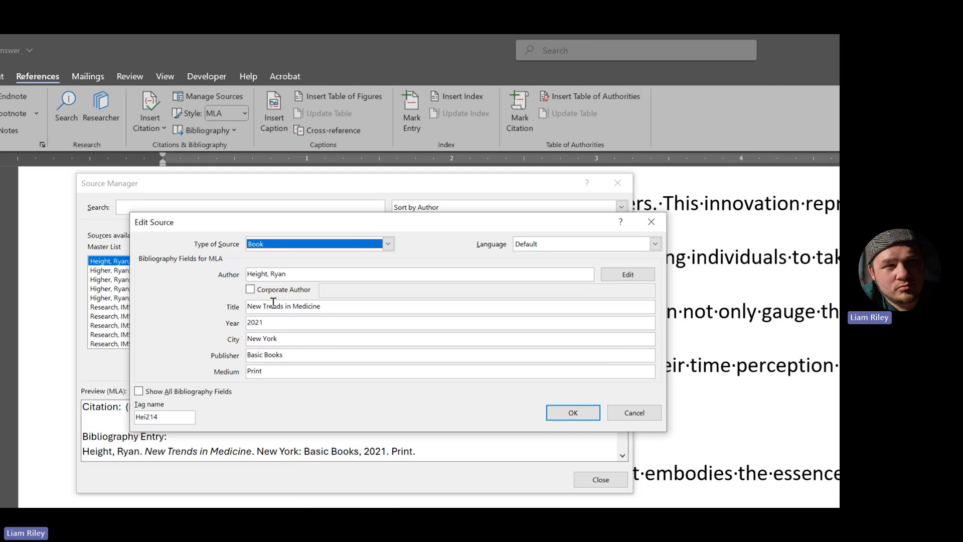
pyautogui.click(266, 273)
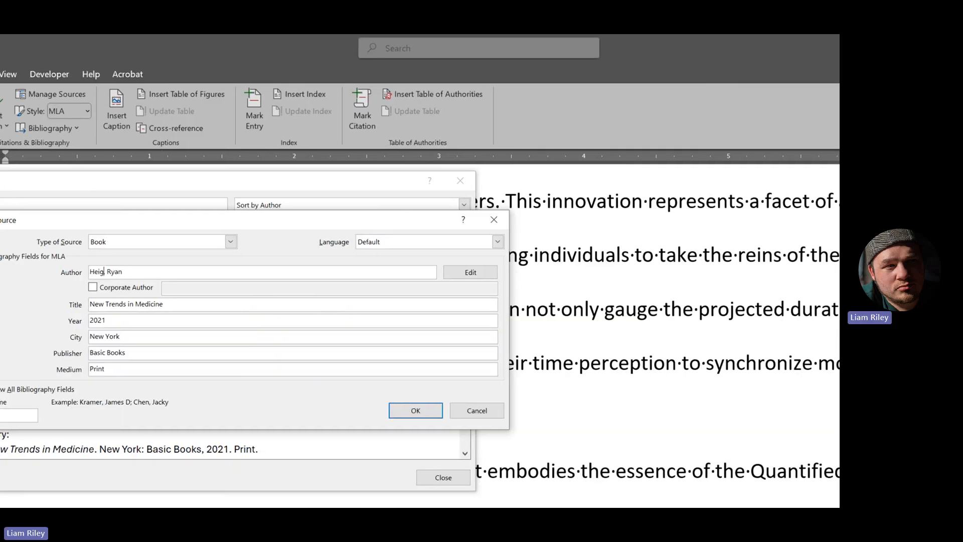
pyautogui.press('BackSpace')
pyautogui.press('BackSpace')
pyautogui.press('BackSpace')
pyautogui.press('BackSpace')
pyautogui.press('BackSpace')
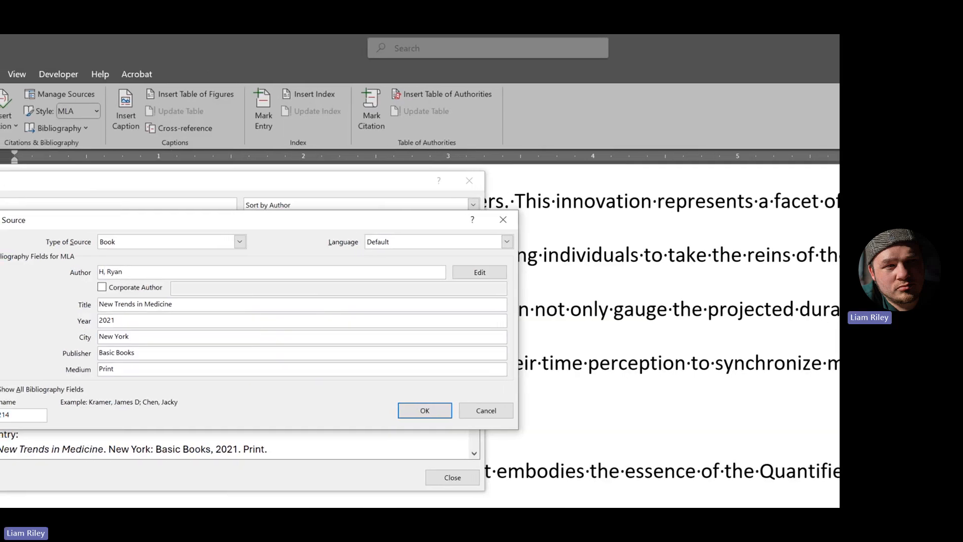
pyautogui.write('igher')
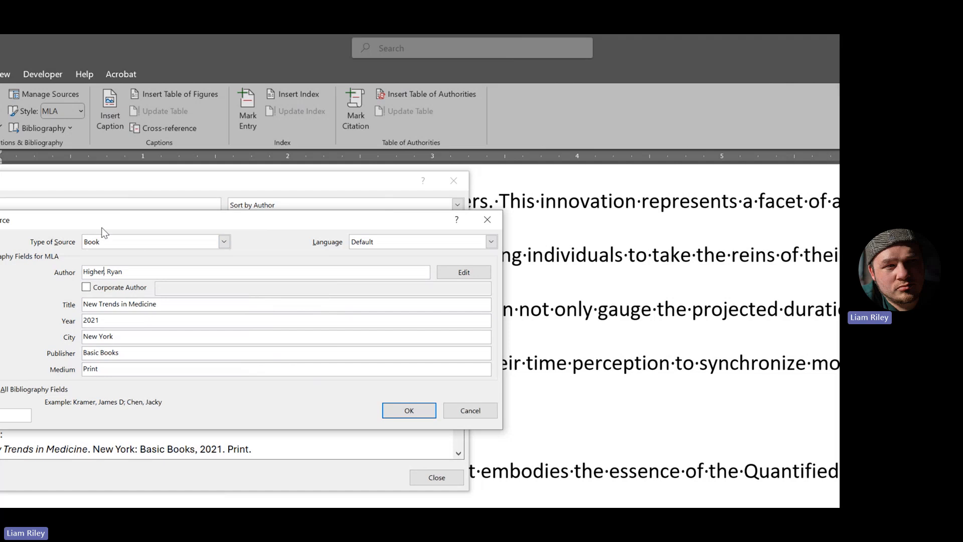
pyautogui.moveTo(133, 222); pyautogui.dragTo(365, 221)
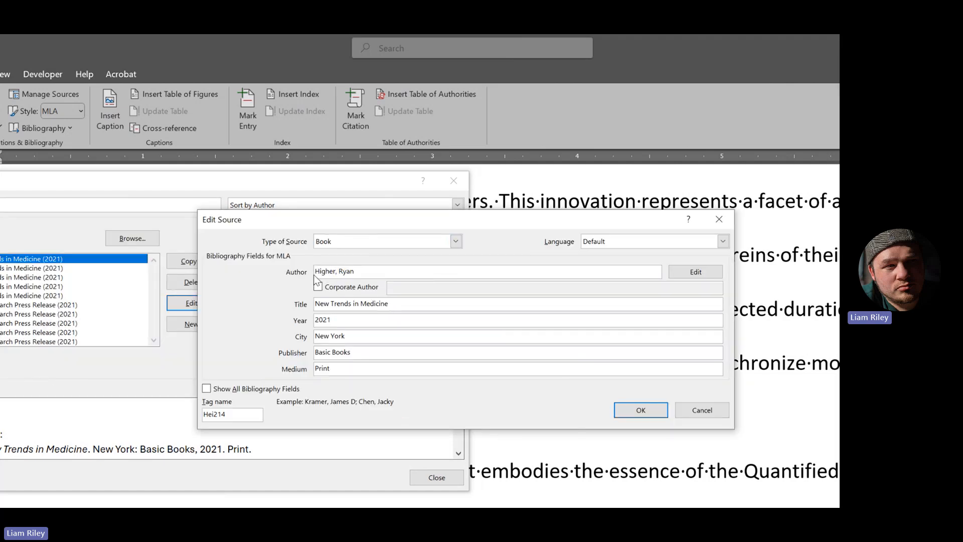
pyautogui.click(641, 410)
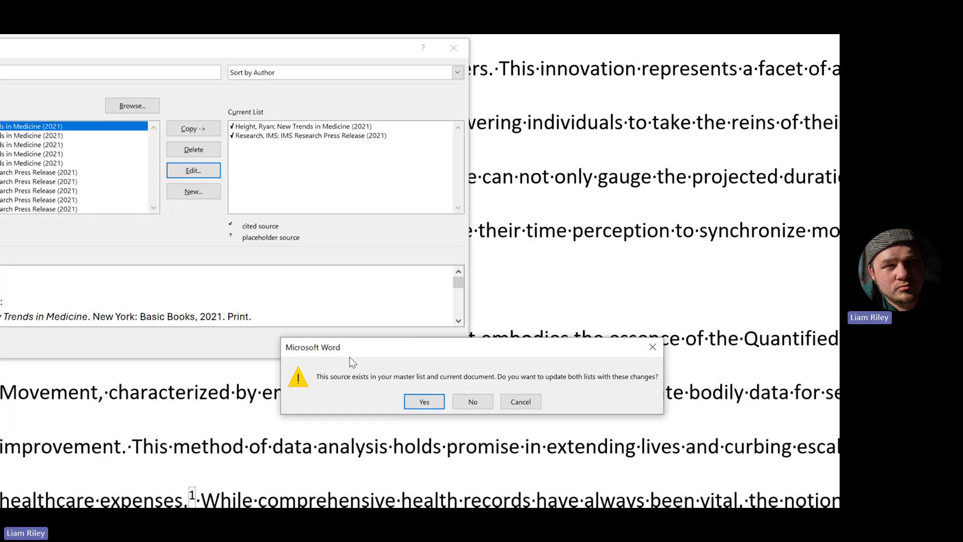
pyautogui.moveTo(359, 478); pyautogui.dragTo(93, 285)
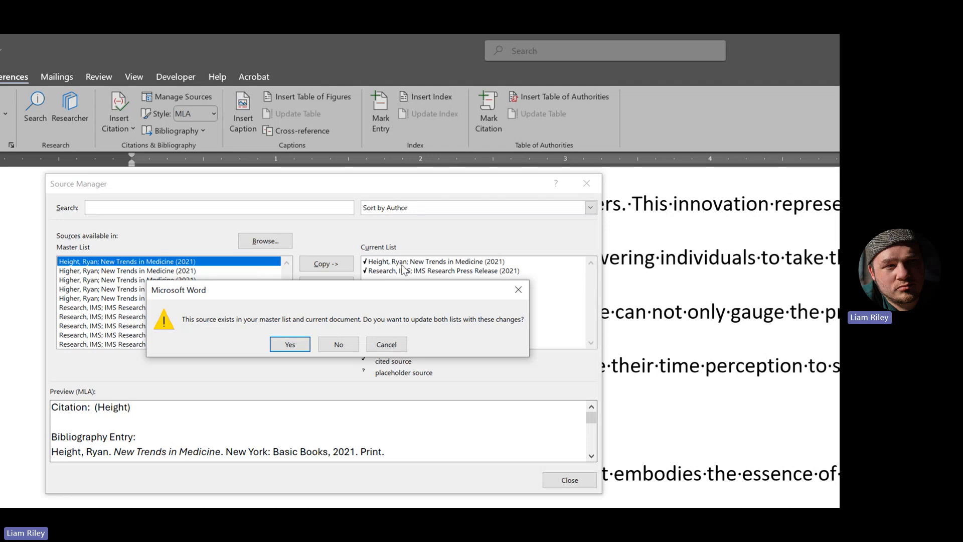
pyautogui.click(288, 346)
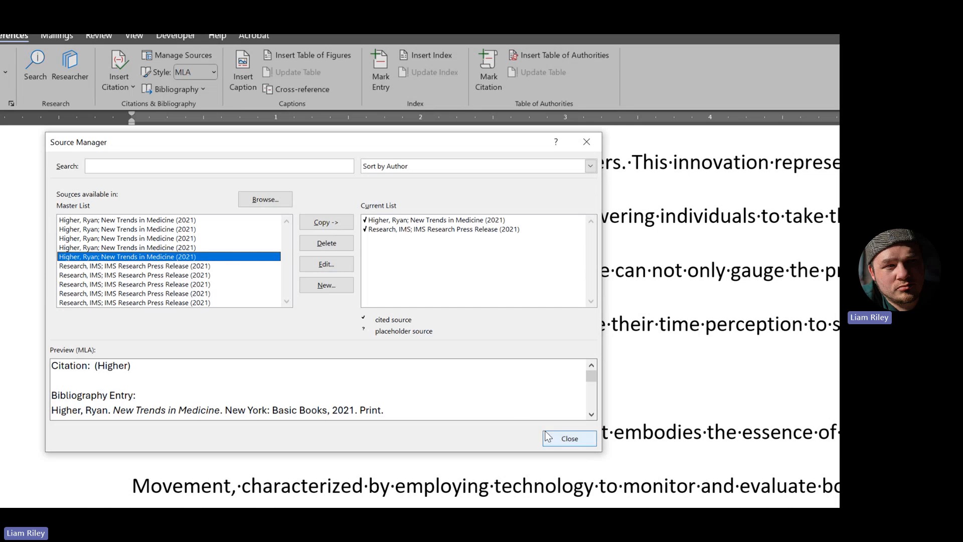
pyautogui.click(560, 440)
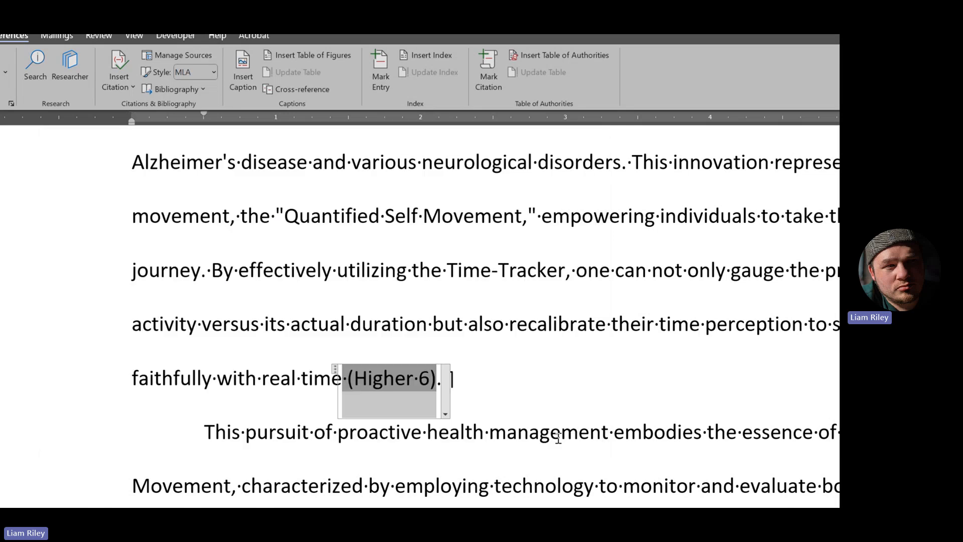
# - Update the bibliography field under the "Works Cited" heading on page 4 to reflect the edited book source
pyautogui.click(487, 378)
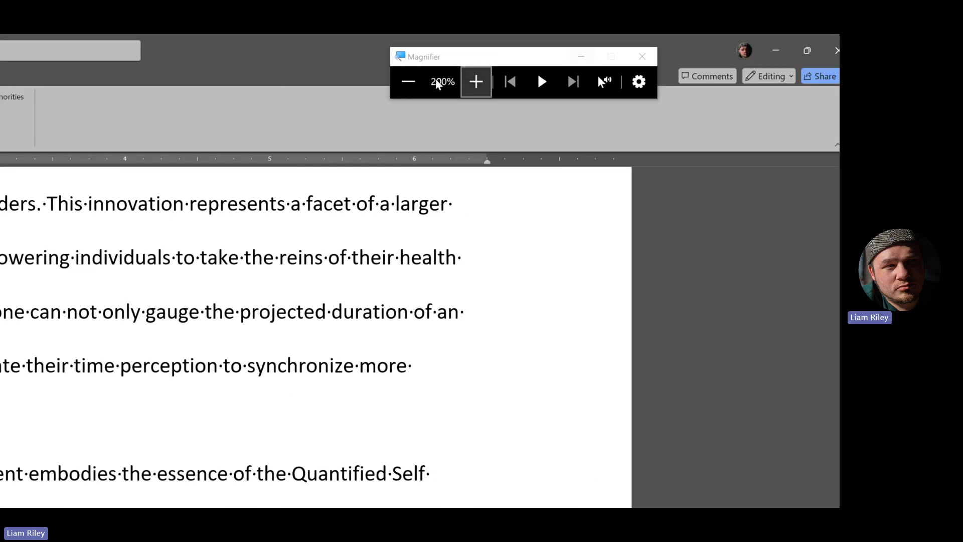
pyautogui.click(408, 82)
pyautogui.scroll(-20, 446, 234)
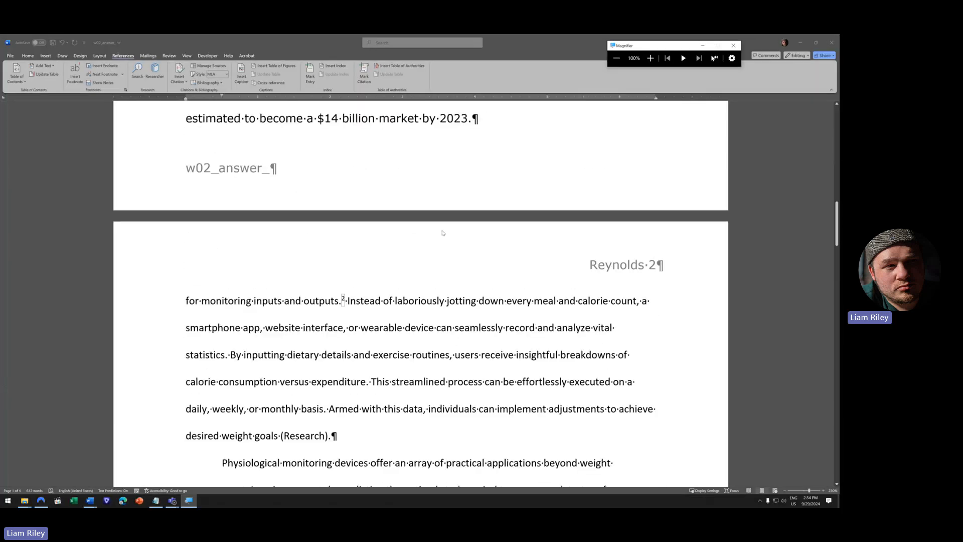
pyautogui.scroll(-10, 443, 232)
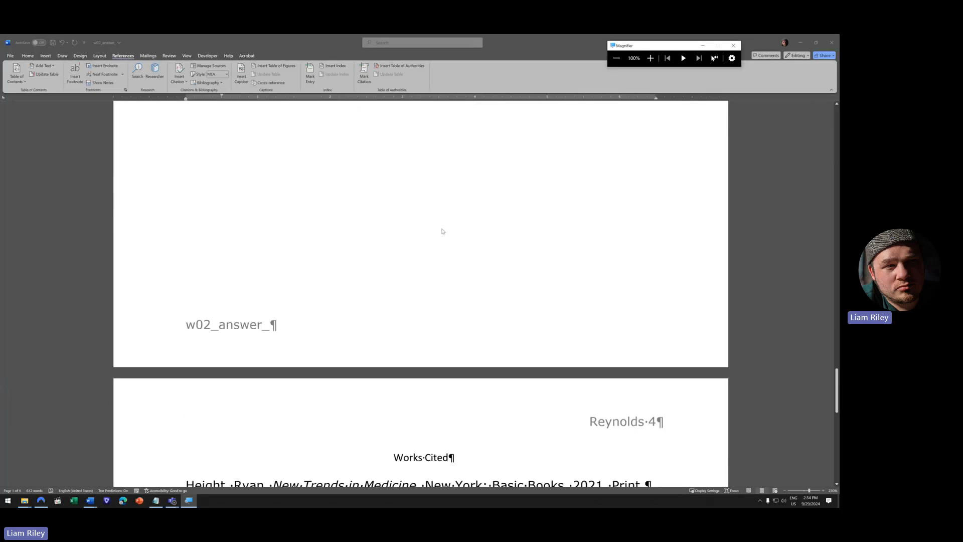
pyautogui.scroll(2, 436, 231)
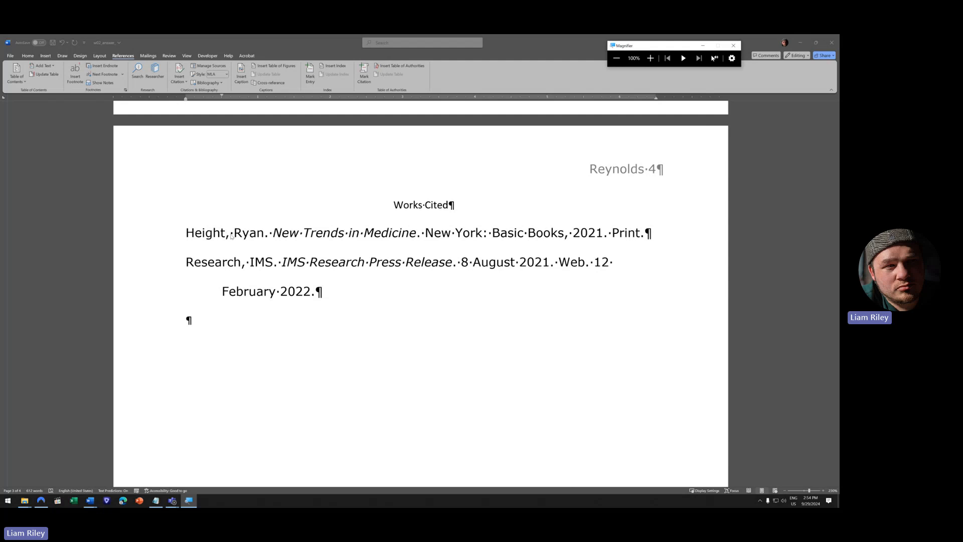
pyautogui.click(221, 234)
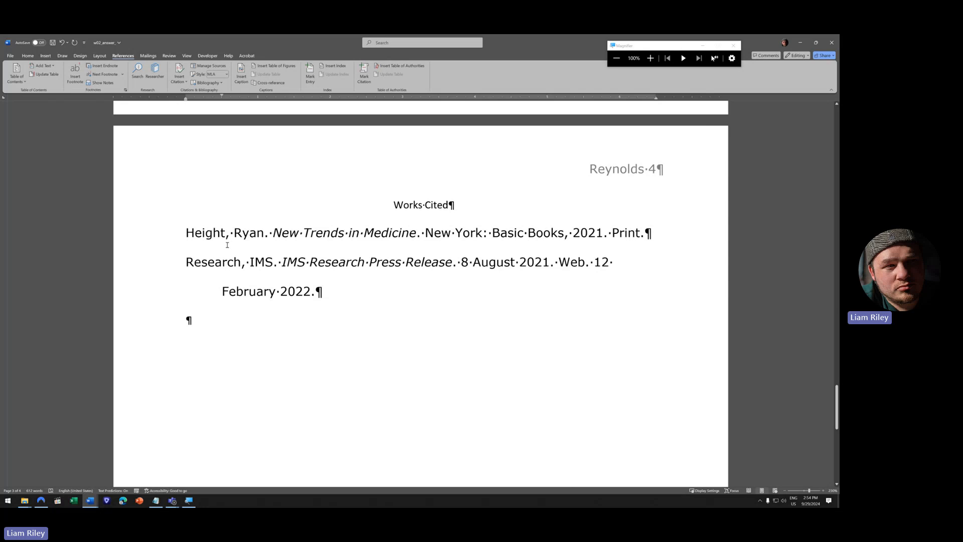
pyautogui.click(256, 234)
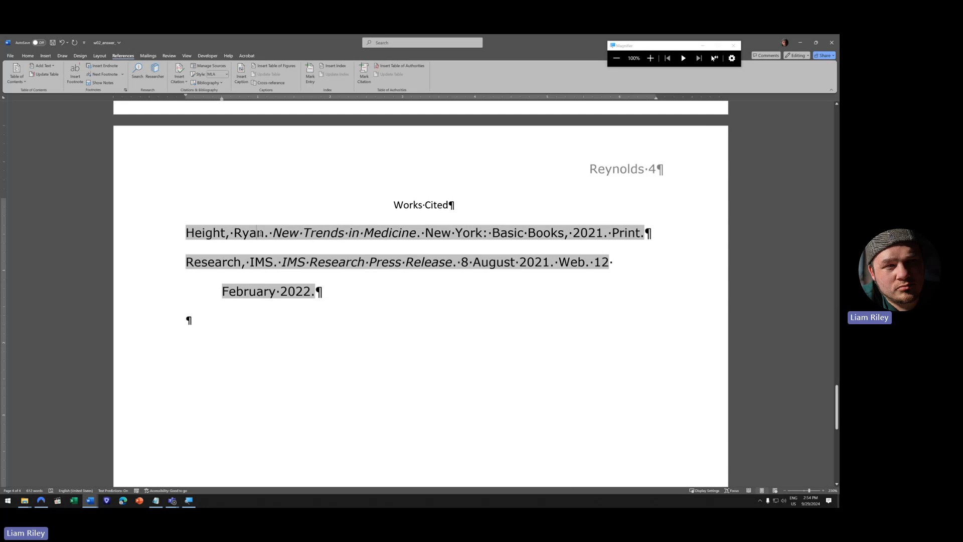
pyautogui.click(408, 206)
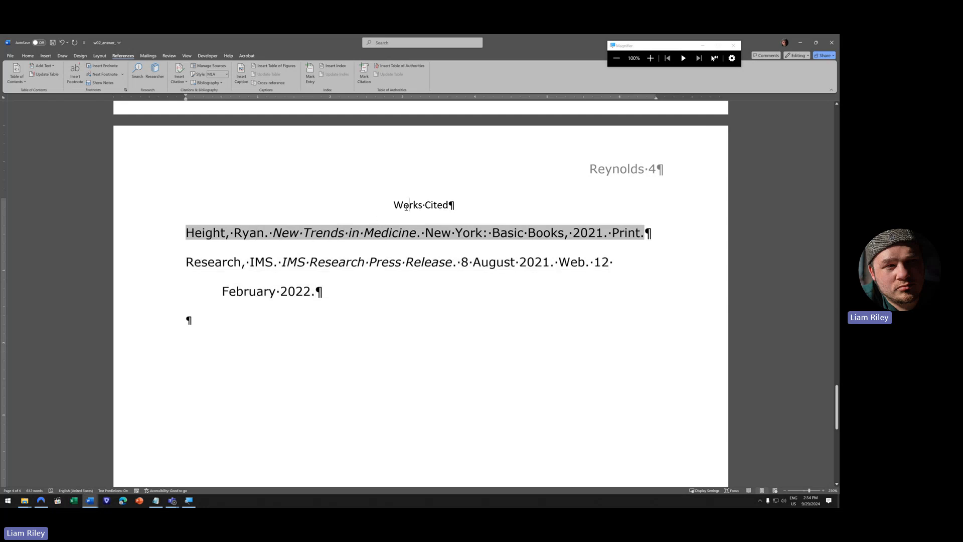
pyautogui.click(327, 265)
pyautogui.click(411, 209)
pyautogui.rightClick(353, 261)
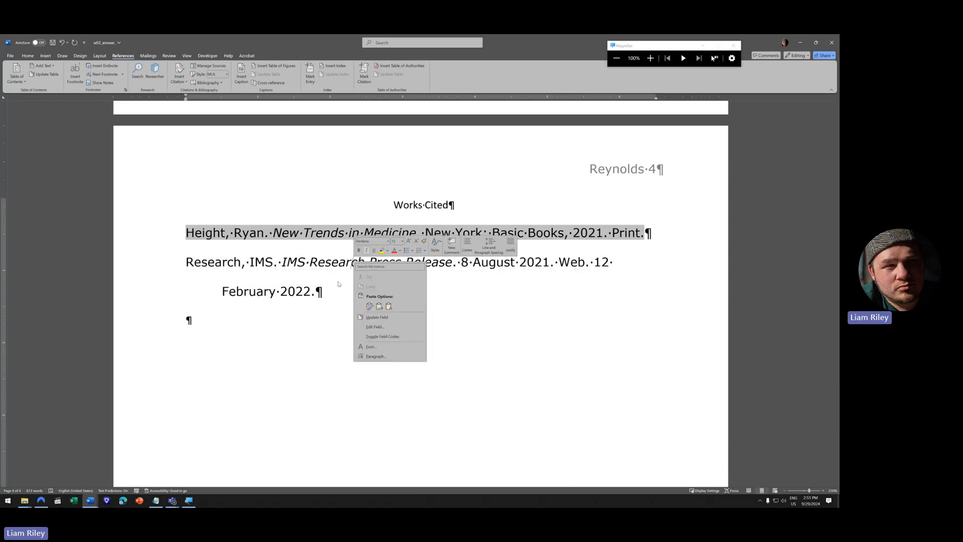
pyautogui.click(380, 317)
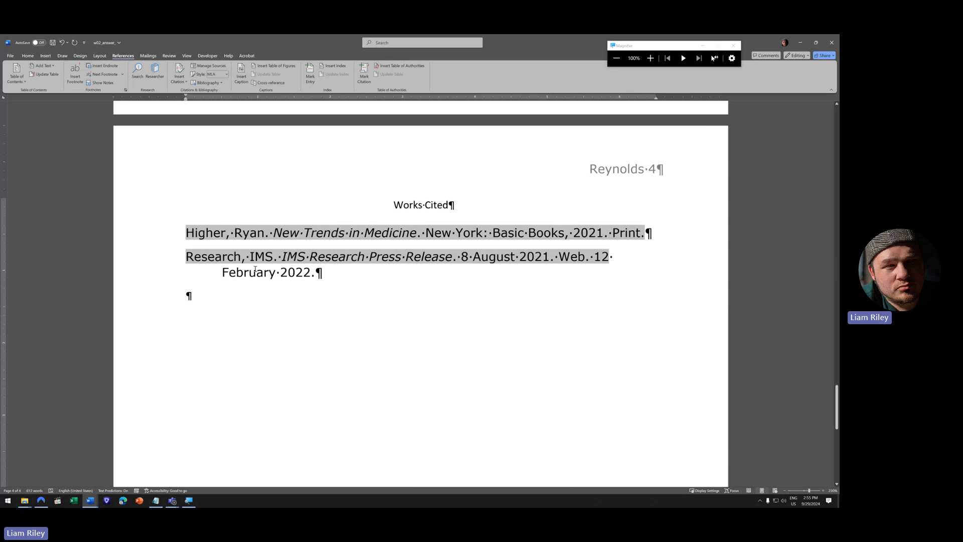
# - Reapply 0 pt spacing after and double line spacing to the updated bibliography entries under "Works Cited" on page 4
pyautogui.moveTo(152, 234)
pyautogui.mouseDown()
pyautogui.moveTo(150, 284)
pyautogui.moveTo(162, 238)
pyautogui.mouseUp()
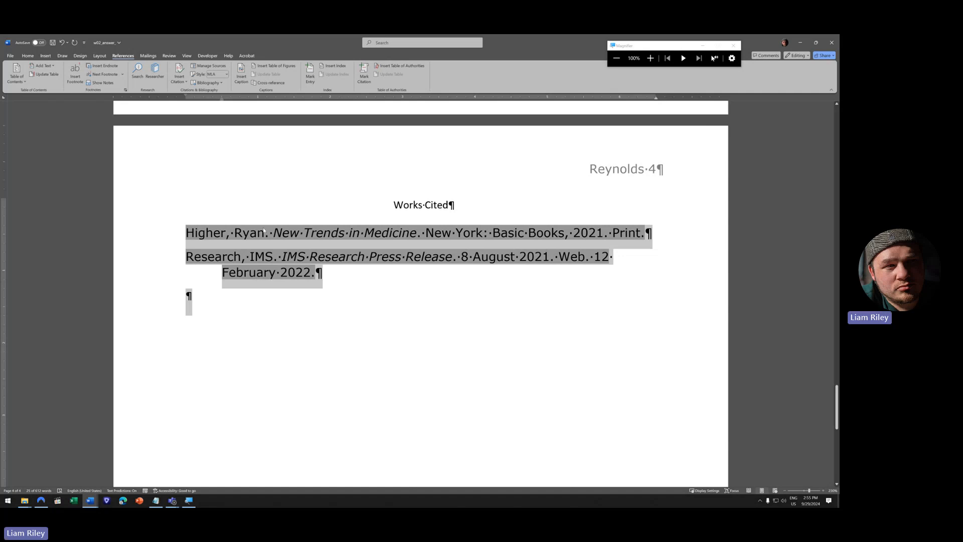
pyautogui.click(28, 56)
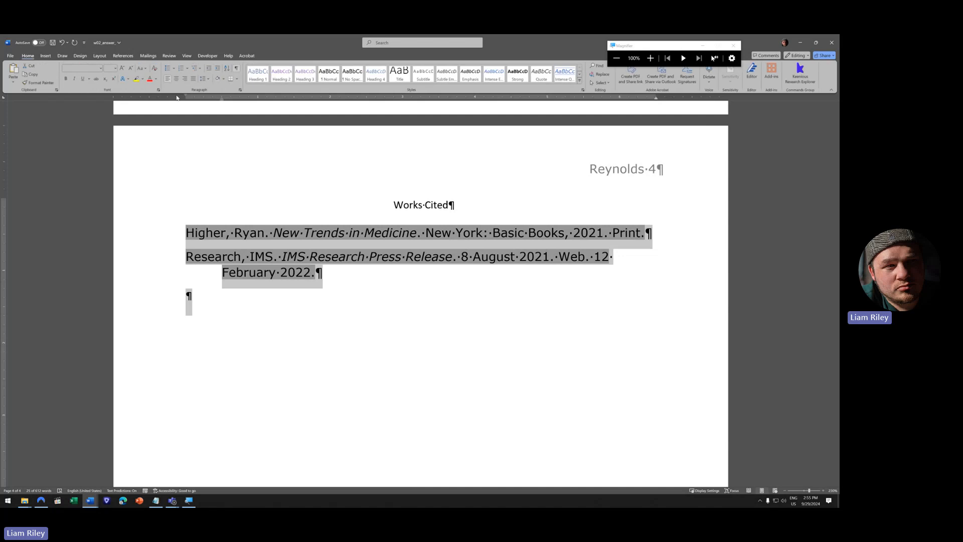
pyautogui.click(239, 91)
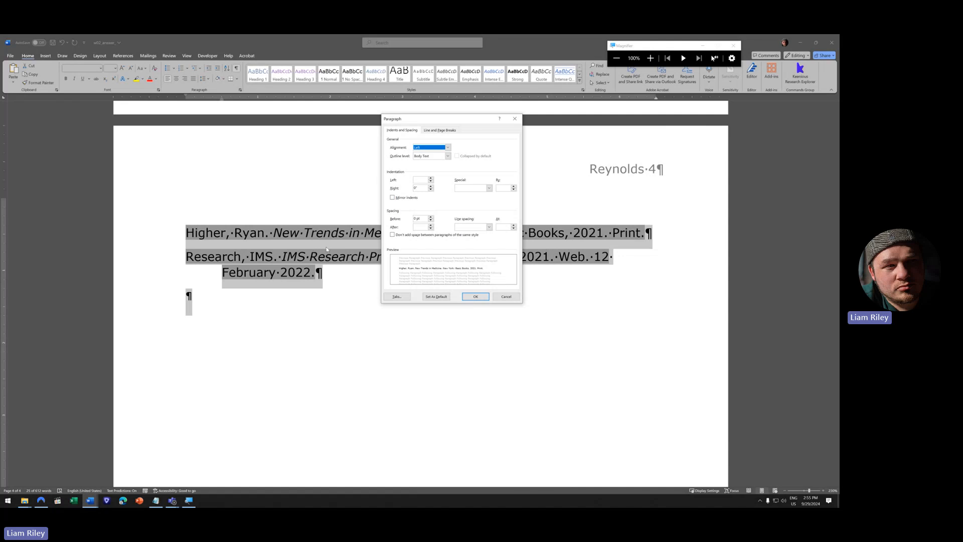
pyautogui.moveTo(414, 120); pyautogui.dragTo(360, 305)
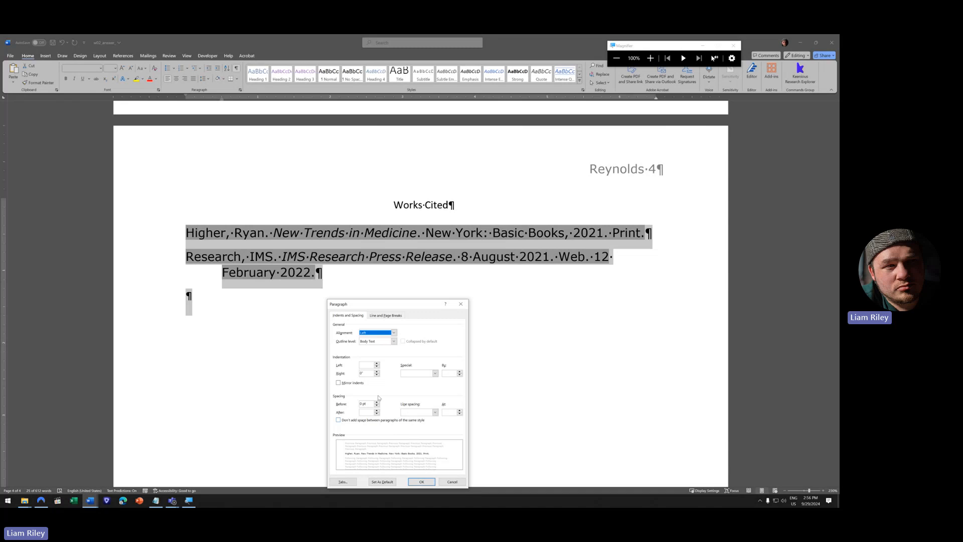
pyautogui.click(367, 412)
pyautogui.write('0')
pyautogui.click(417, 412)
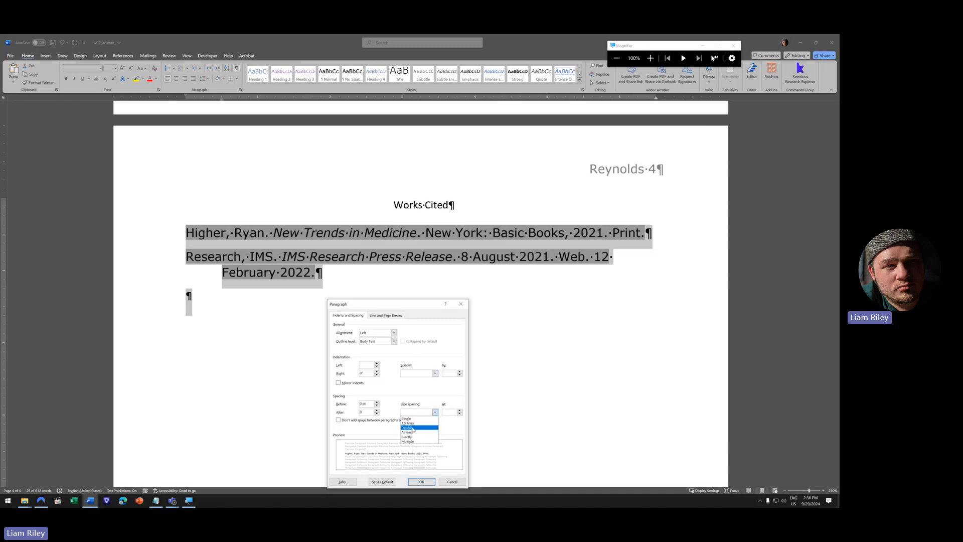
pyautogui.click(417, 427)
pyautogui.click(421, 482)
pyautogui.click(420, 415)
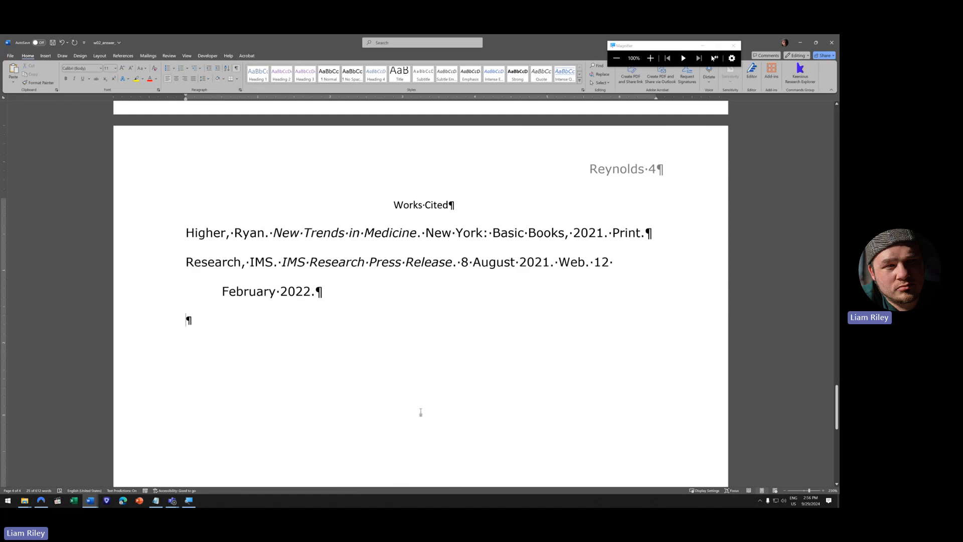
# - Arrange the paper side by side with the answer key document and match its zoom at 120%, both showing page 1
pyautogui.scroll(4, 413, 394)
pyautogui.scroll(-2, 401, 403)
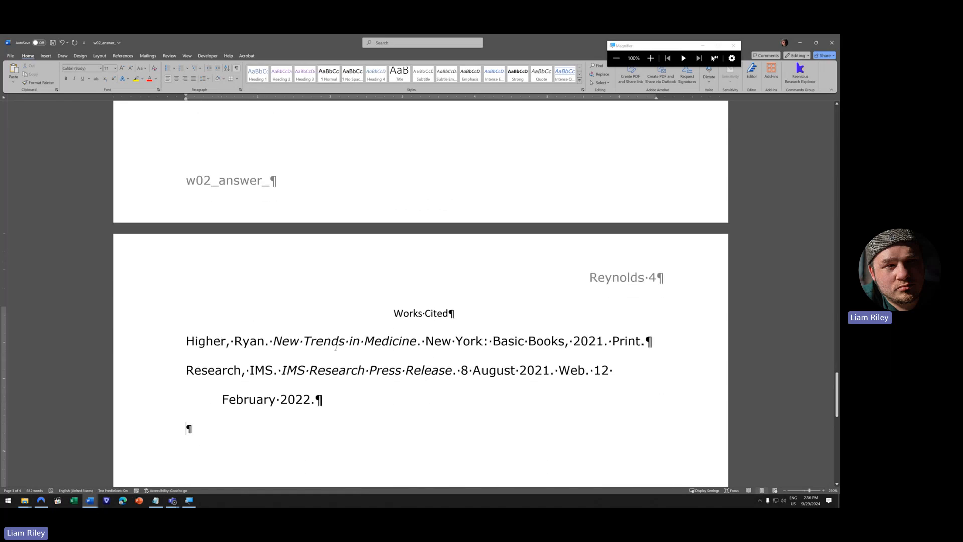
pyautogui.scroll(5, 283, 368)
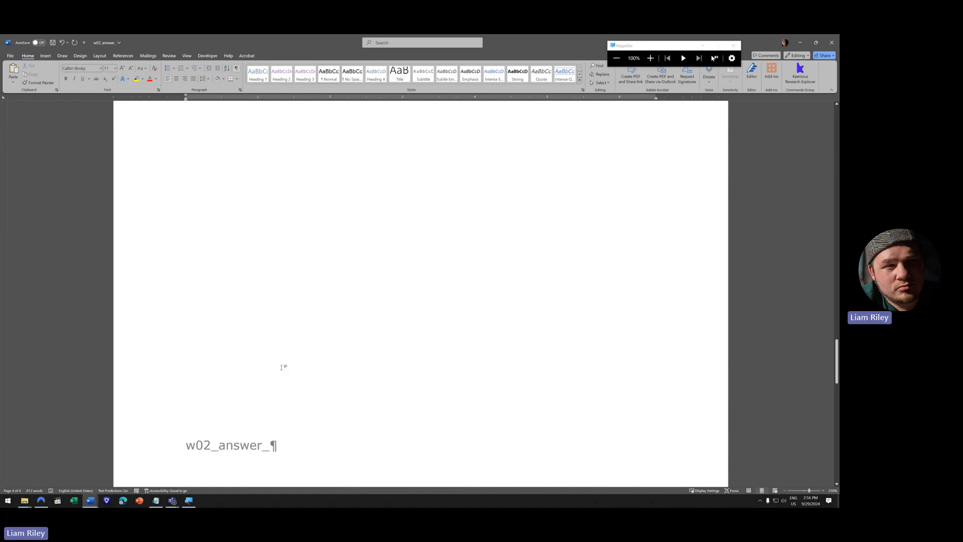
pyautogui.scroll(-2, 389, 325)
pyautogui.keyDown('ctrl'); pyautogui.scroll(-8, 486, 244); pyautogui.keyUp('ctrl')
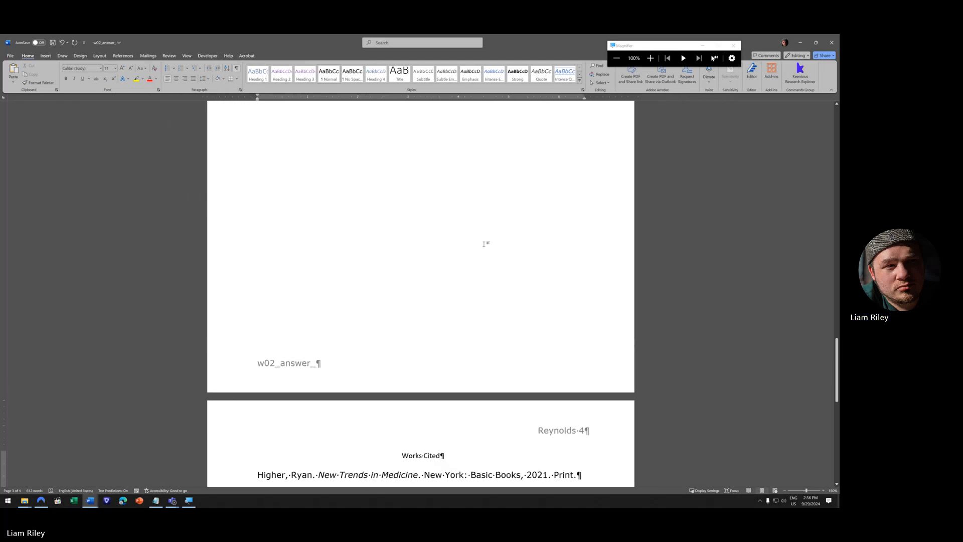
pyautogui.scroll(20, 484, 244)
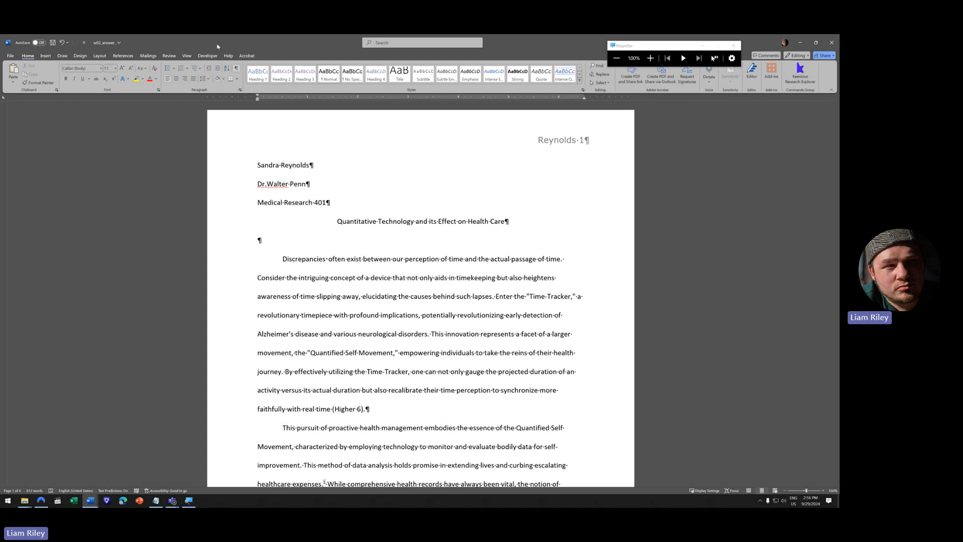
pyautogui.press('super+Left')
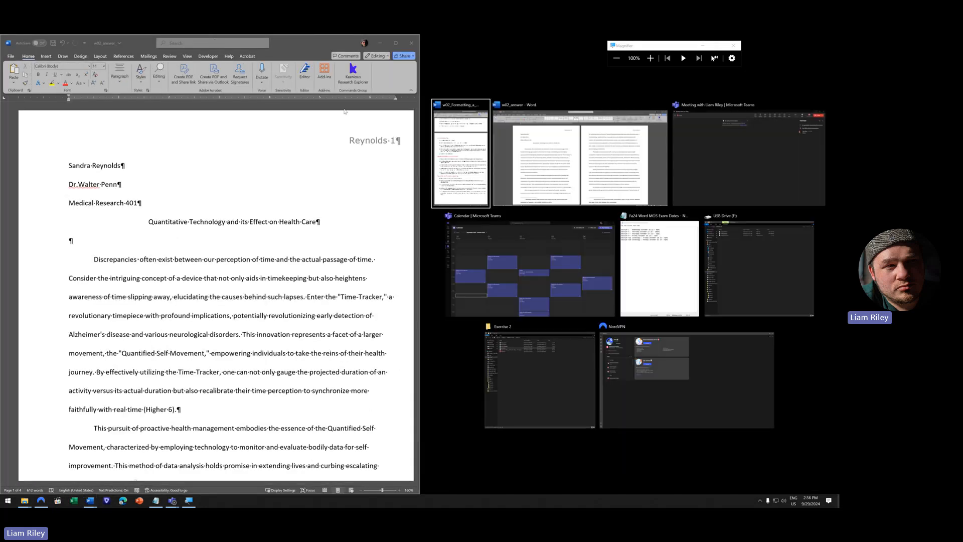
pyautogui.click(547, 183)
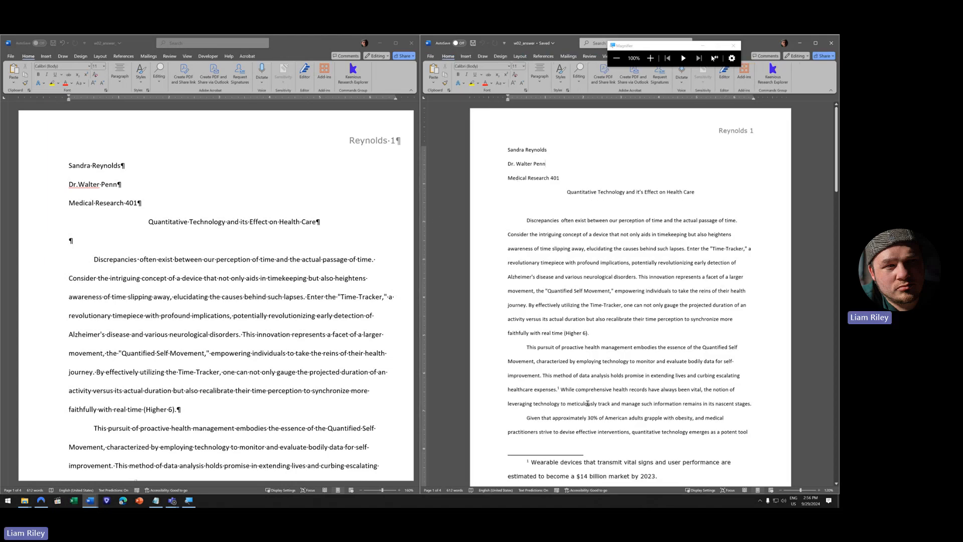
pyautogui.click(361, 491)
pyautogui.click(360, 491)
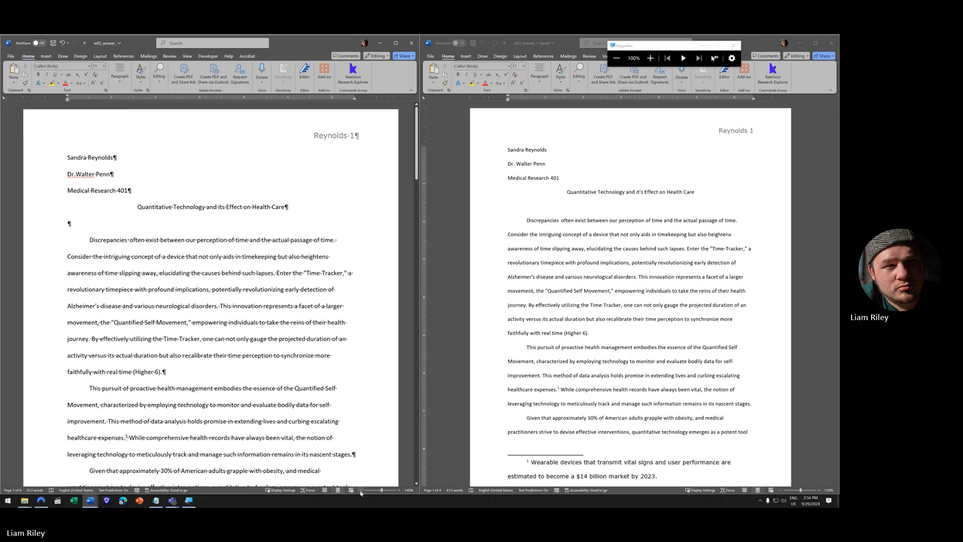
pyautogui.click(361, 491)
pyautogui.click(361, 490)
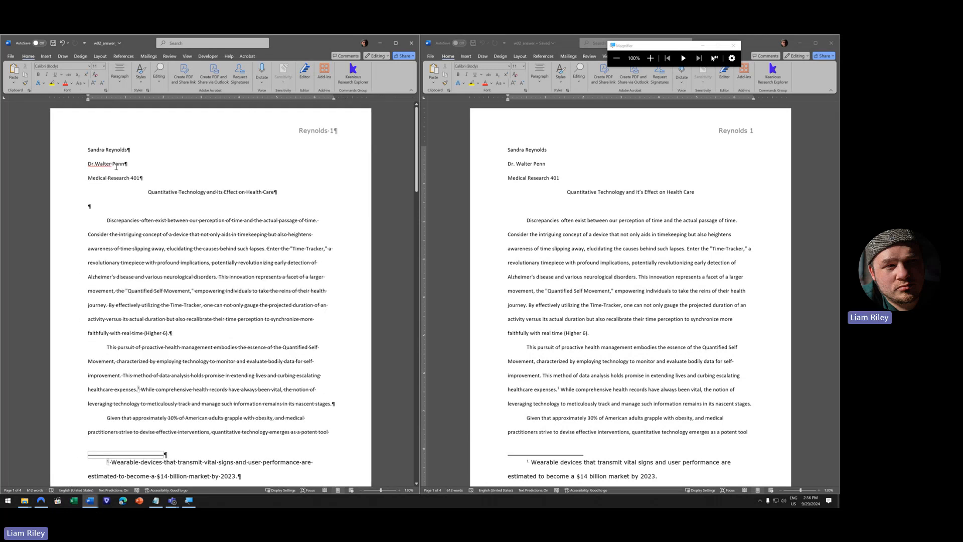
# - Insert the missing space after "Dr." in the instructor line on page 1 and hide the formatting marks
pyautogui.click(95, 164)
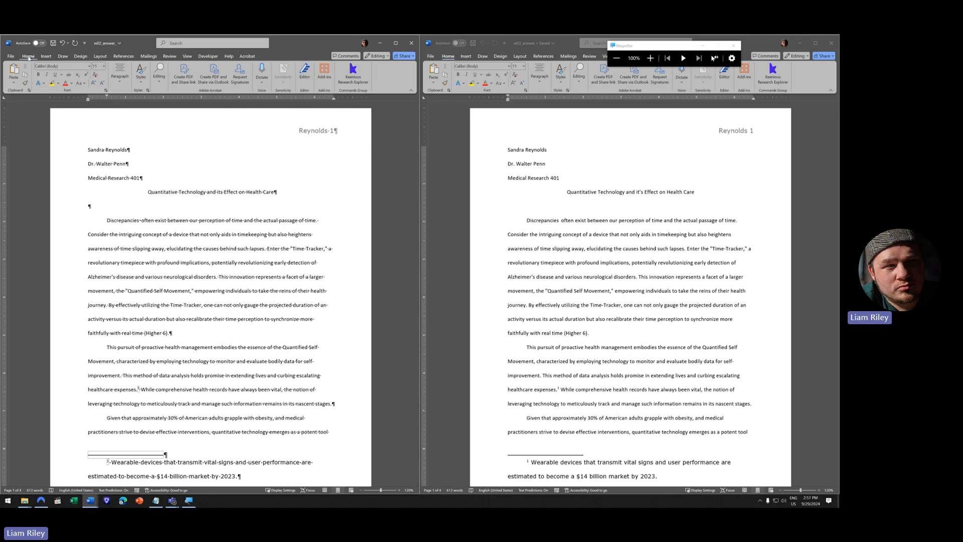
pyautogui.click(119, 75)
pyautogui.click(184, 99)
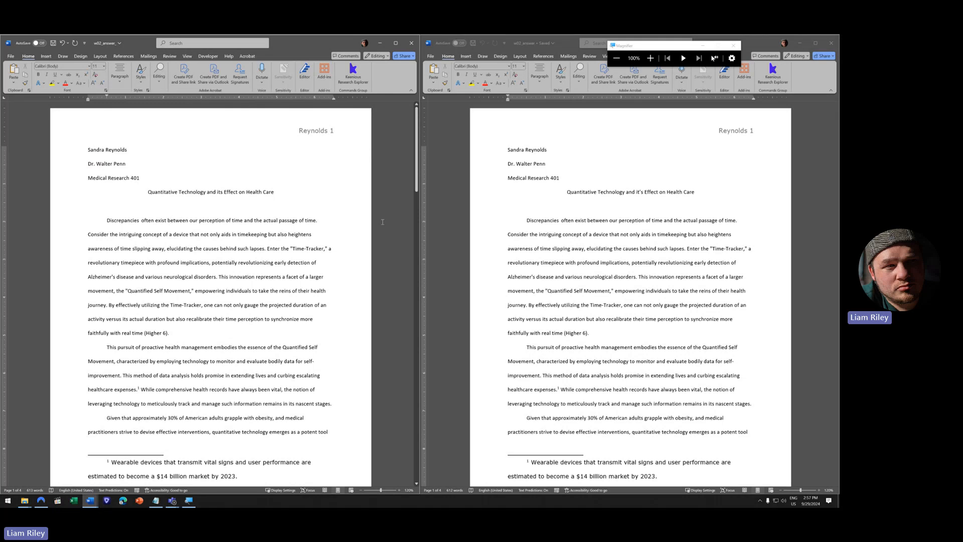
# - Compare the paper with the answer key page by page, including the spacing of the Works Cited entries on page 4
pyautogui.scroll(-10, 396, 214)
pyautogui.scroll(-1, 380, 224)
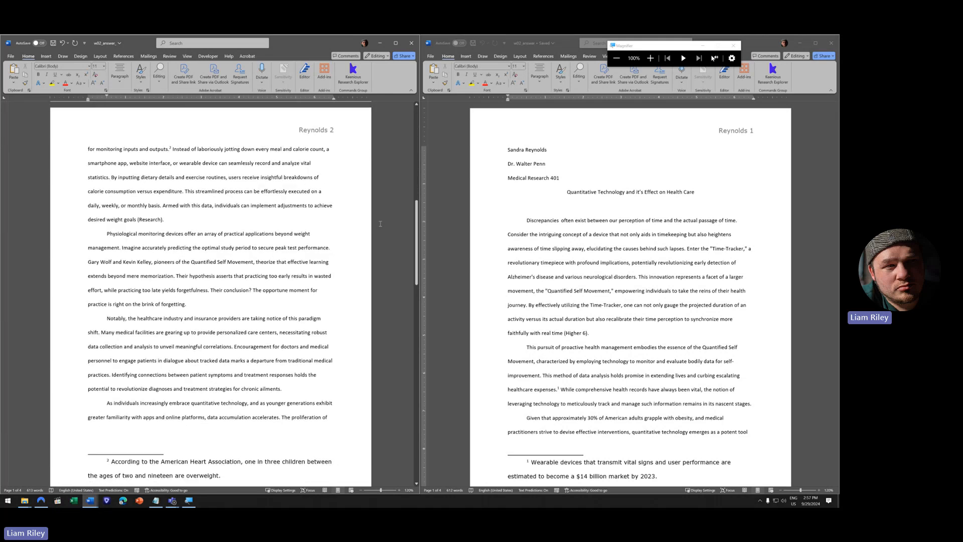
pyautogui.scroll(-6, 544, 231)
pyautogui.scroll(-4, 544, 232)
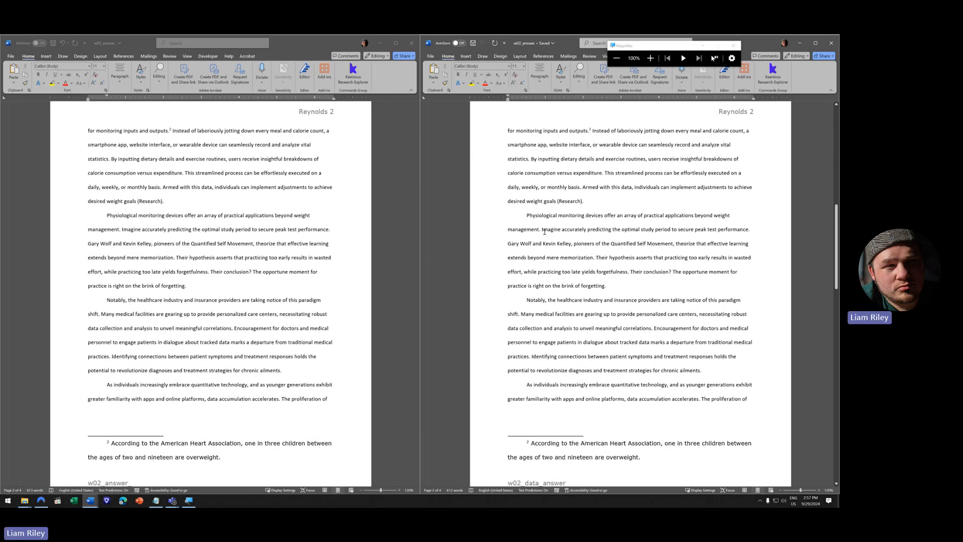
pyautogui.scroll(-5, 544, 231)
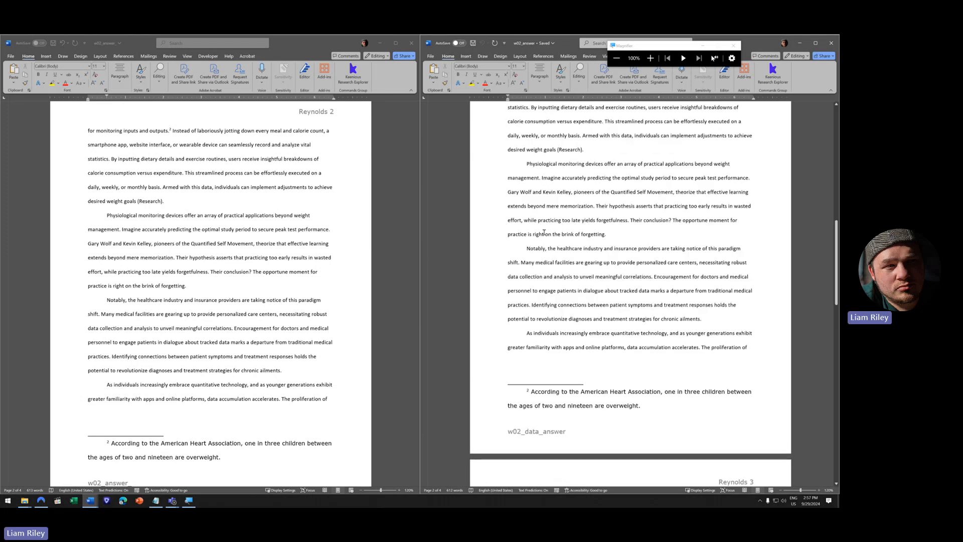
pyautogui.scroll(-8, 544, 233)
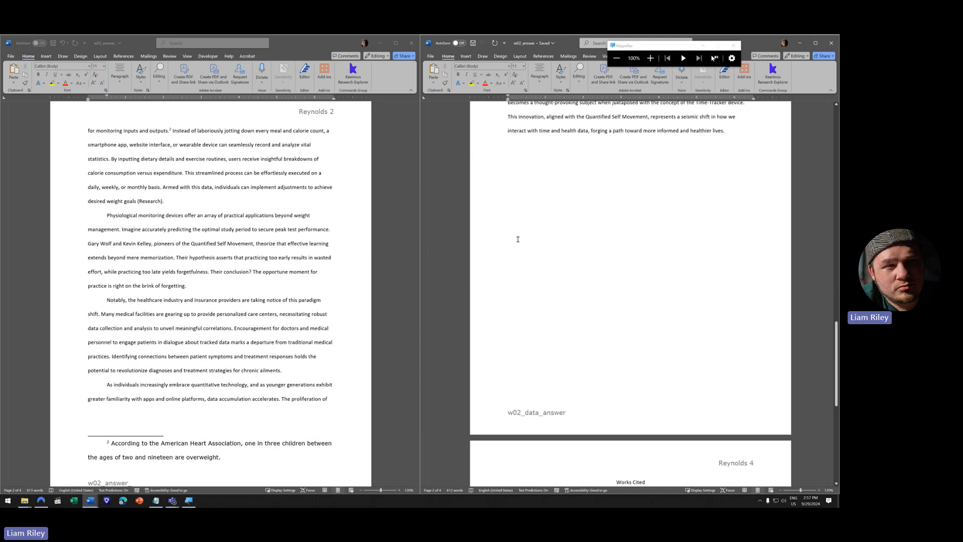
pyautogui.click(375, 239)
pyautogui.scroll(-10, 328, 226)
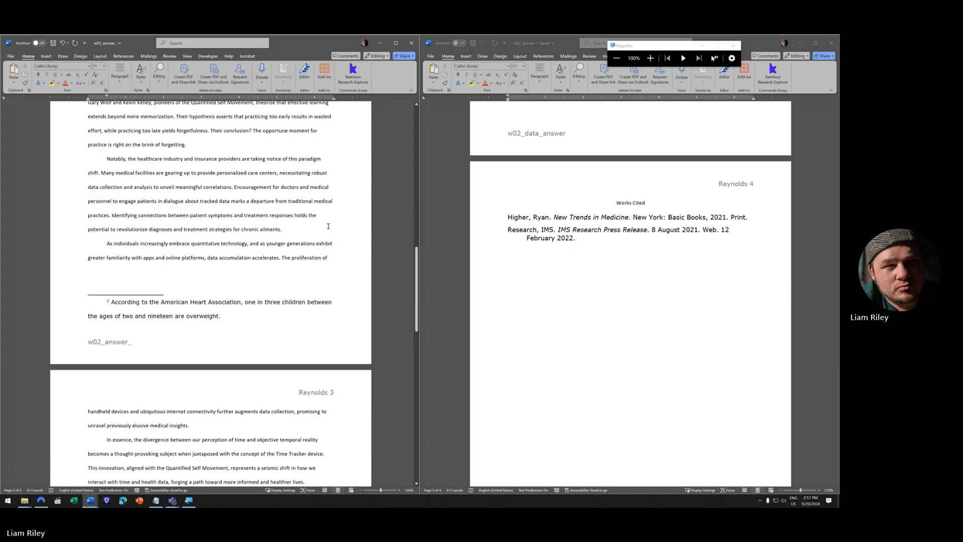
pyautogui.scroll(-5, 327, 226)
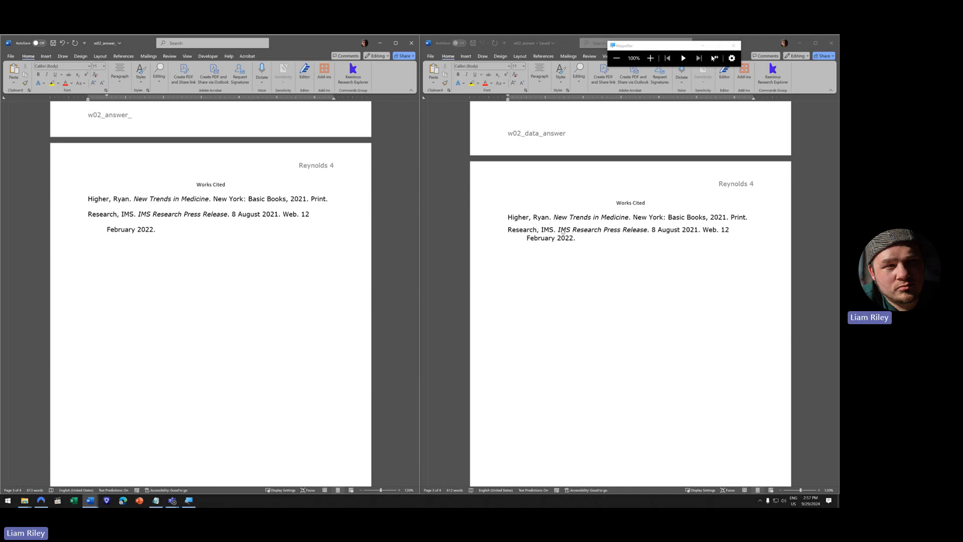
pyautogui.click(510, 217)
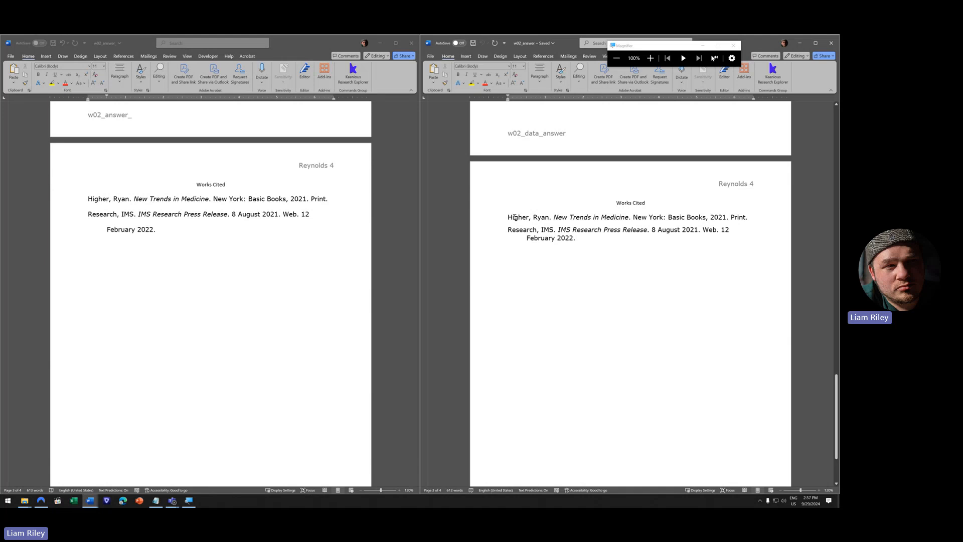
pyautogui.moveTo(506, 217); pyautogui.dragTo(589, 244)
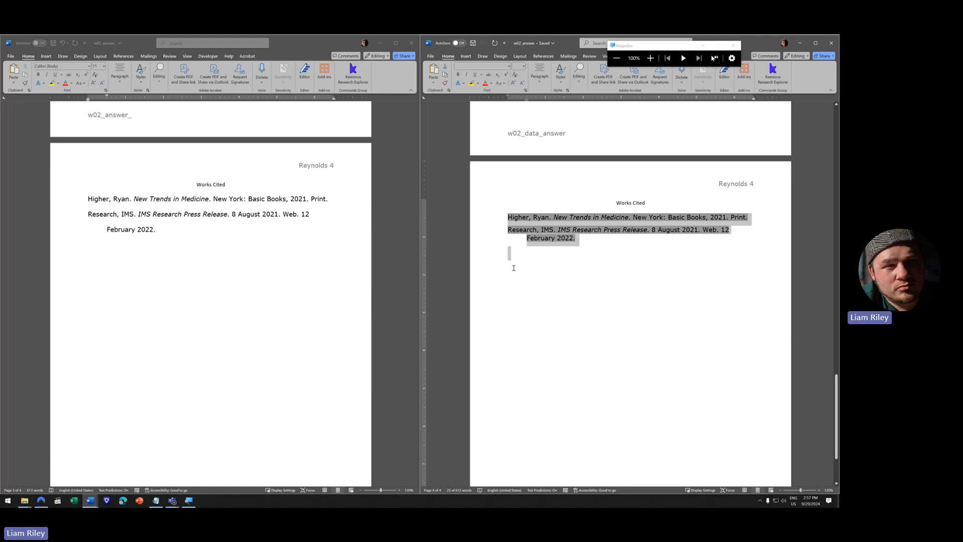
pyautogui.click(562, 269)
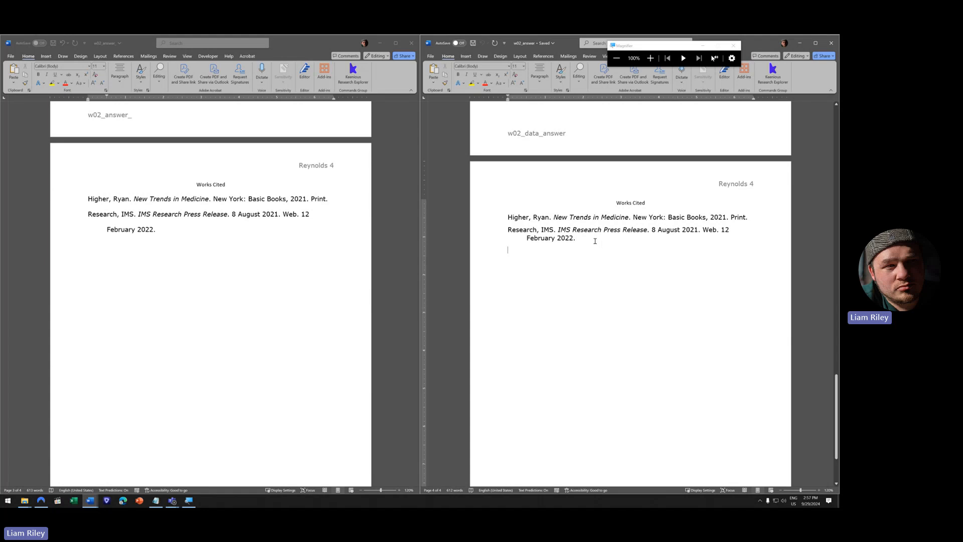
# - Return both the paper and the answer key to page 1
pyautogui.click(356, 224)
pyautogui.scroll(5, 330, 281)
pyautogui.scroll(20, 323, 311)
pyautogui.click(571, 301)
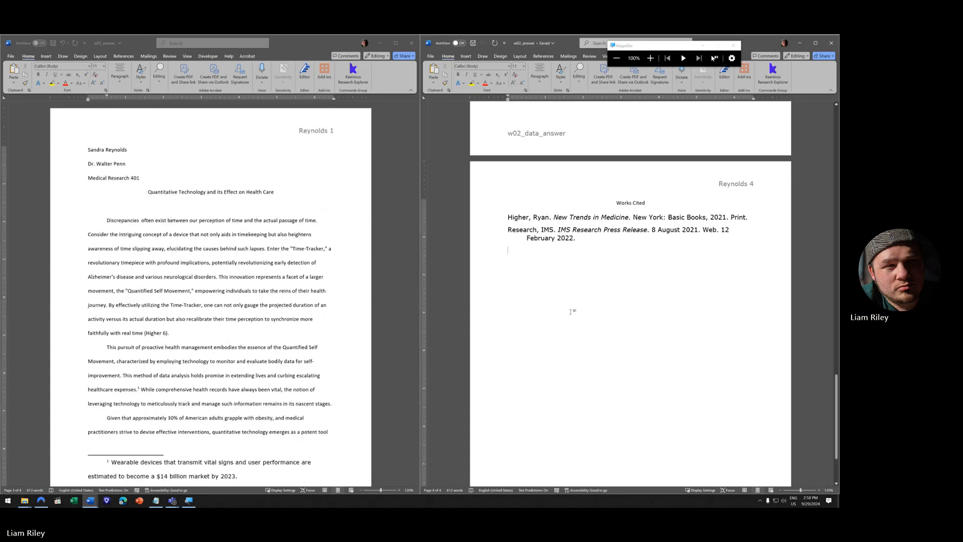
pyautogui.scroll(20, 573, 309)
pyautogui.scroll(3, 579, 197)
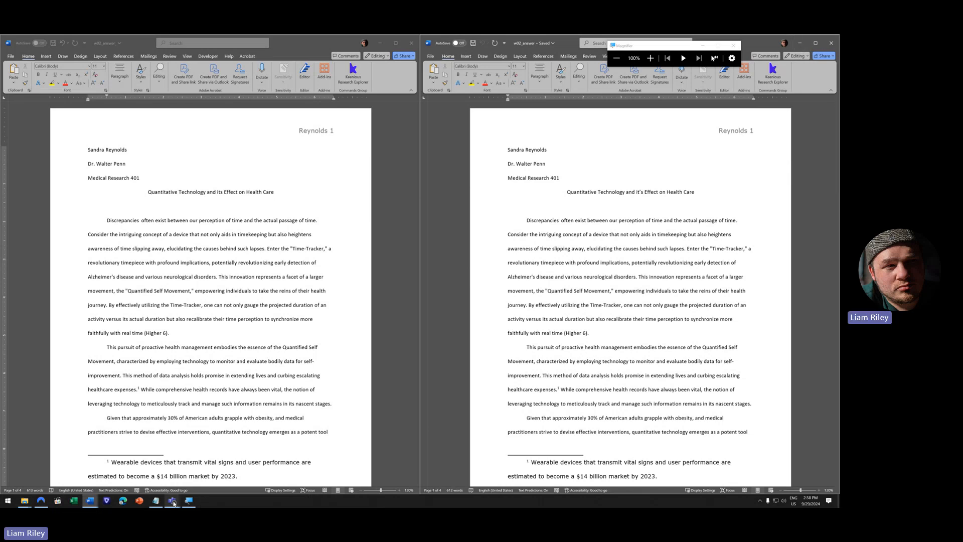
# - Switch to the Microsoft Teams meeting and request to stop its recording and transcription
pyautogui.moveTo(173, 502)
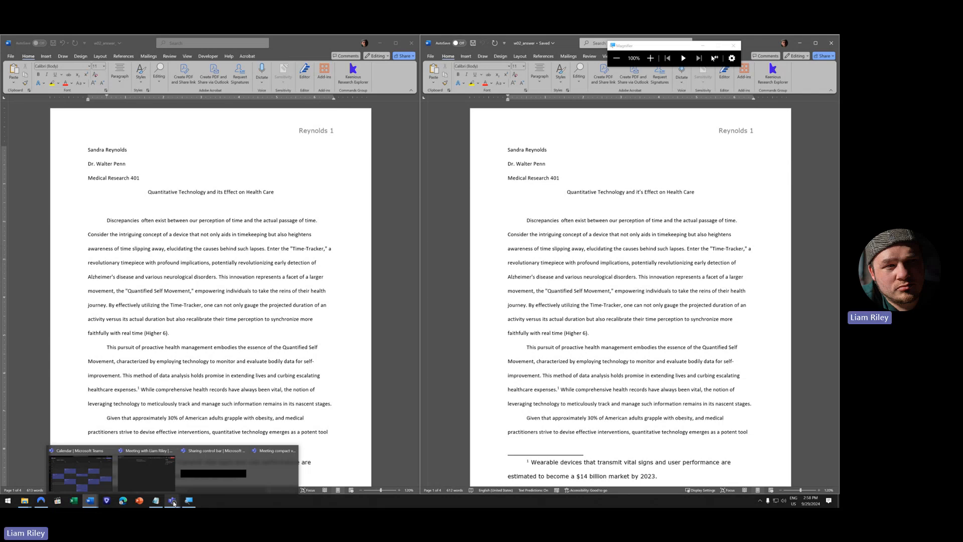
pyautogui.click(145, 469)
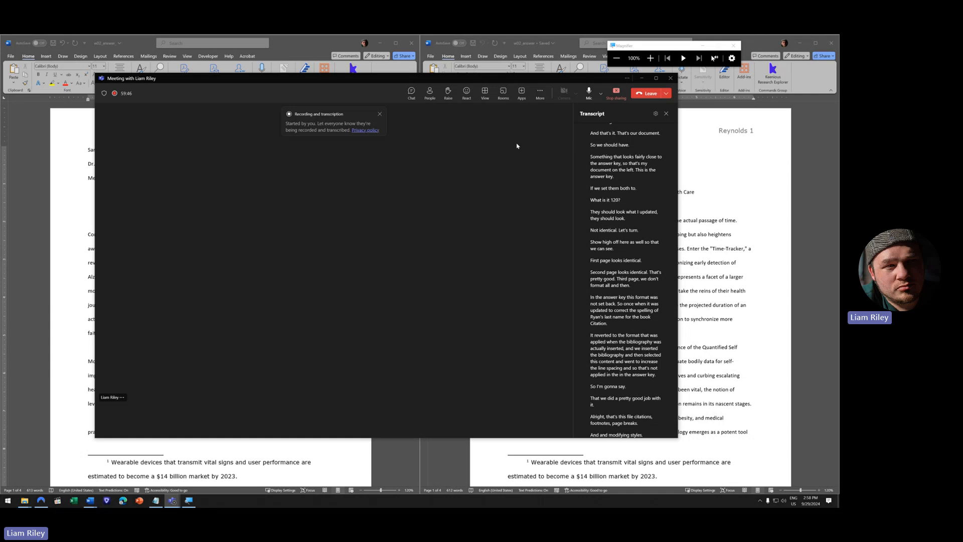
pyautogui.click(541, 100)
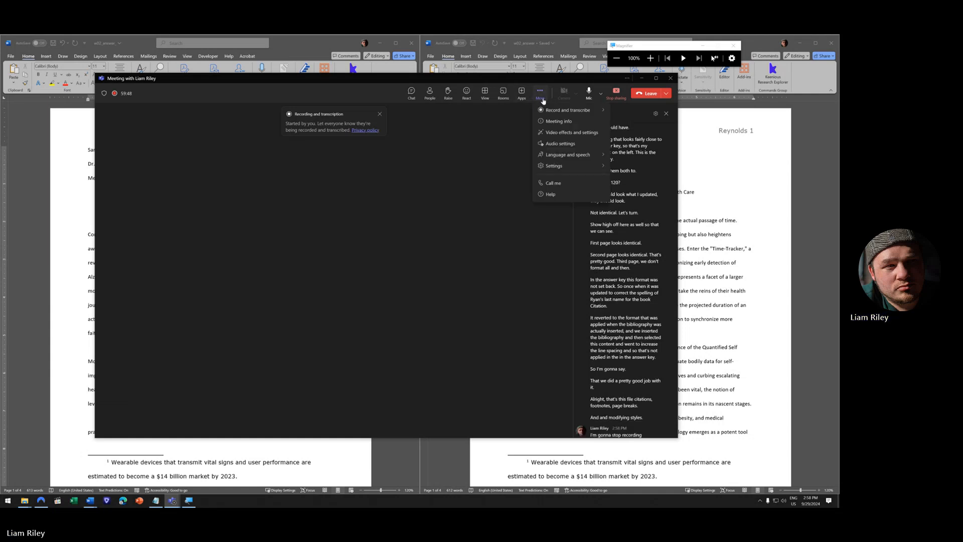
pyautogui.moveTo(547, 115)
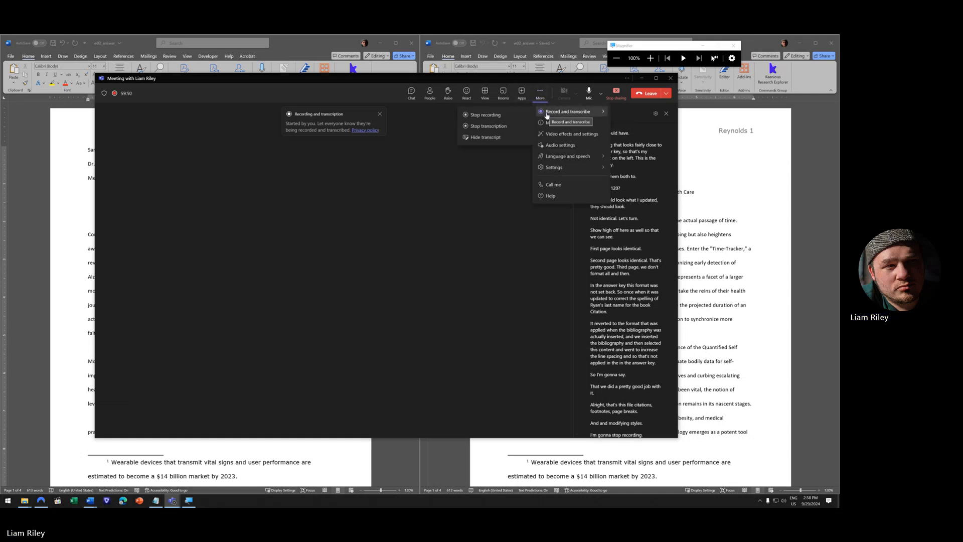
pyautogui.click(487, 115)
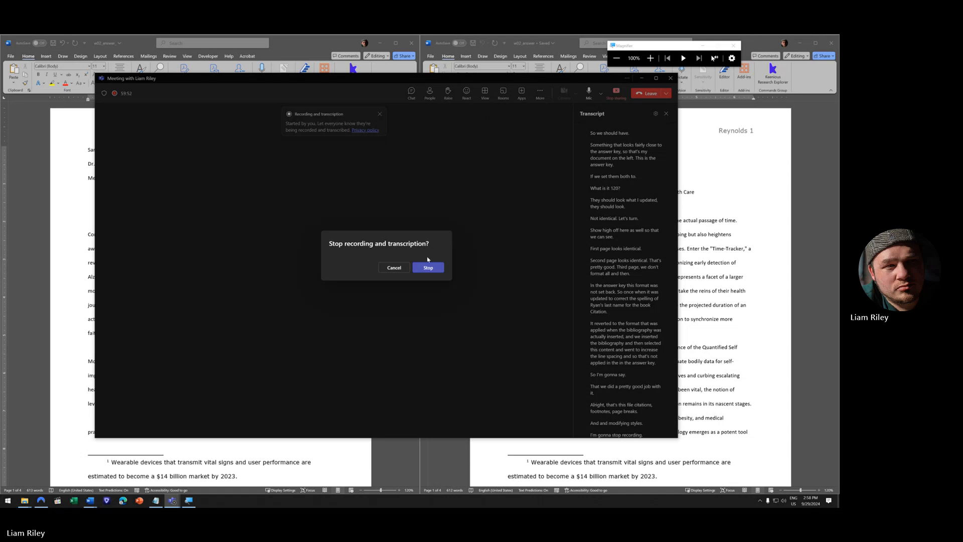